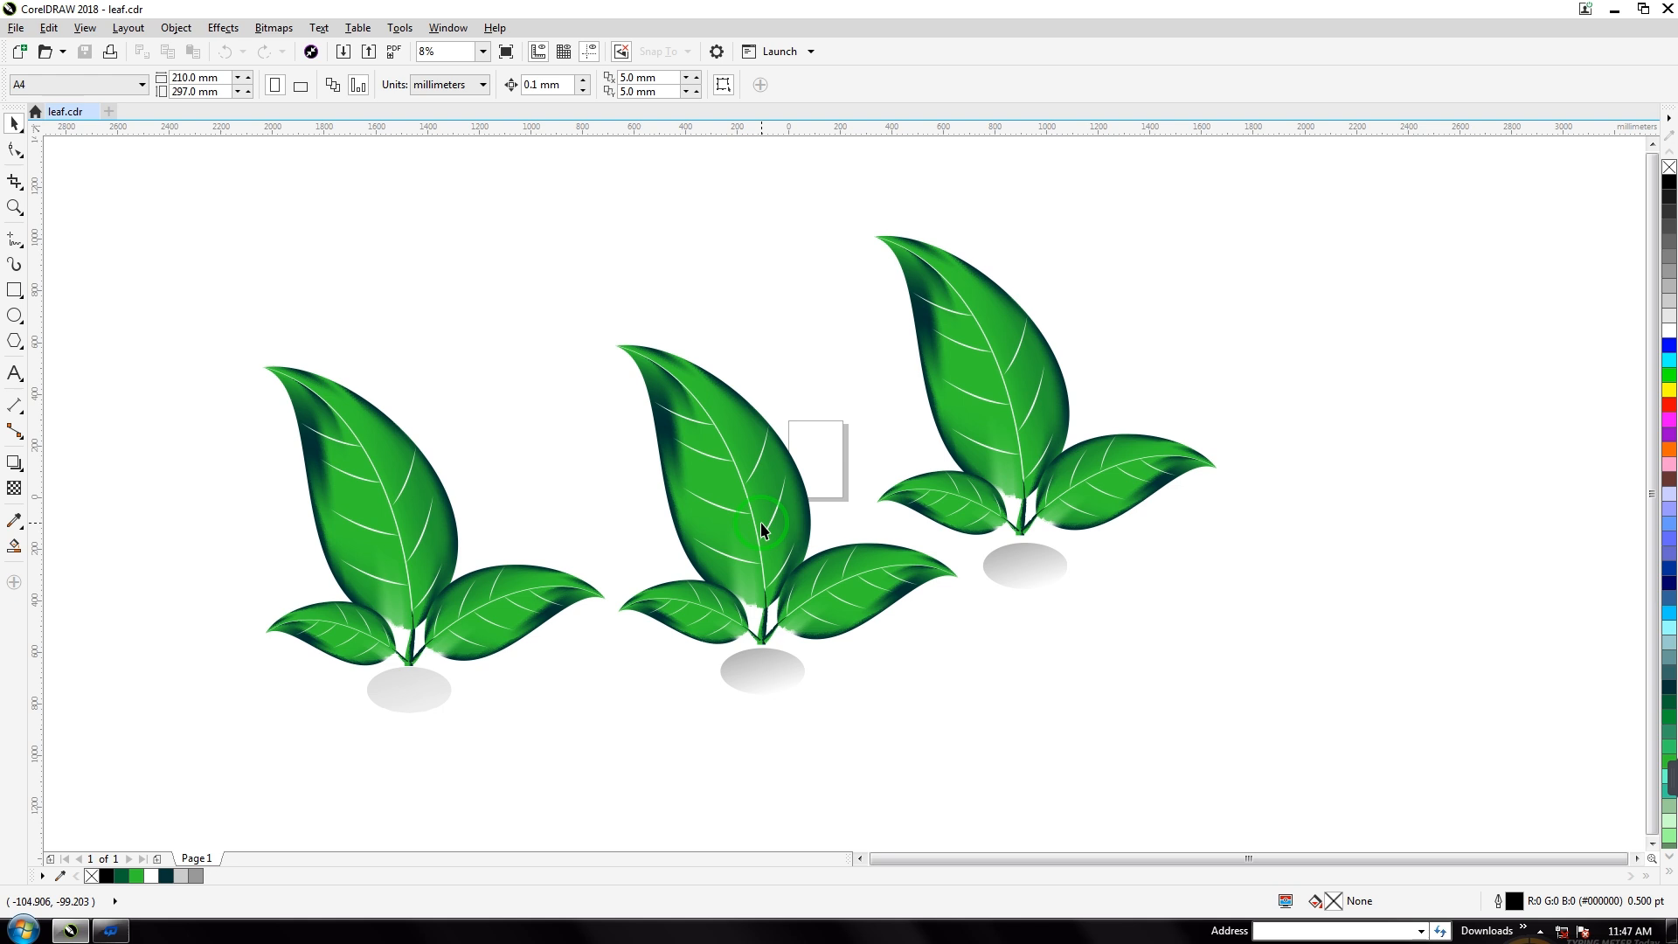
Examine the three finished plant illustrations in leaf.cdr, zooming in on the leaf shading and veins.
{"action": "left_click", "coordinate": [1006, 585]}
{"action": "left_click", "coordinate": [437, 644]}
{"action": "left_click", "coordinate": [988, 342]}
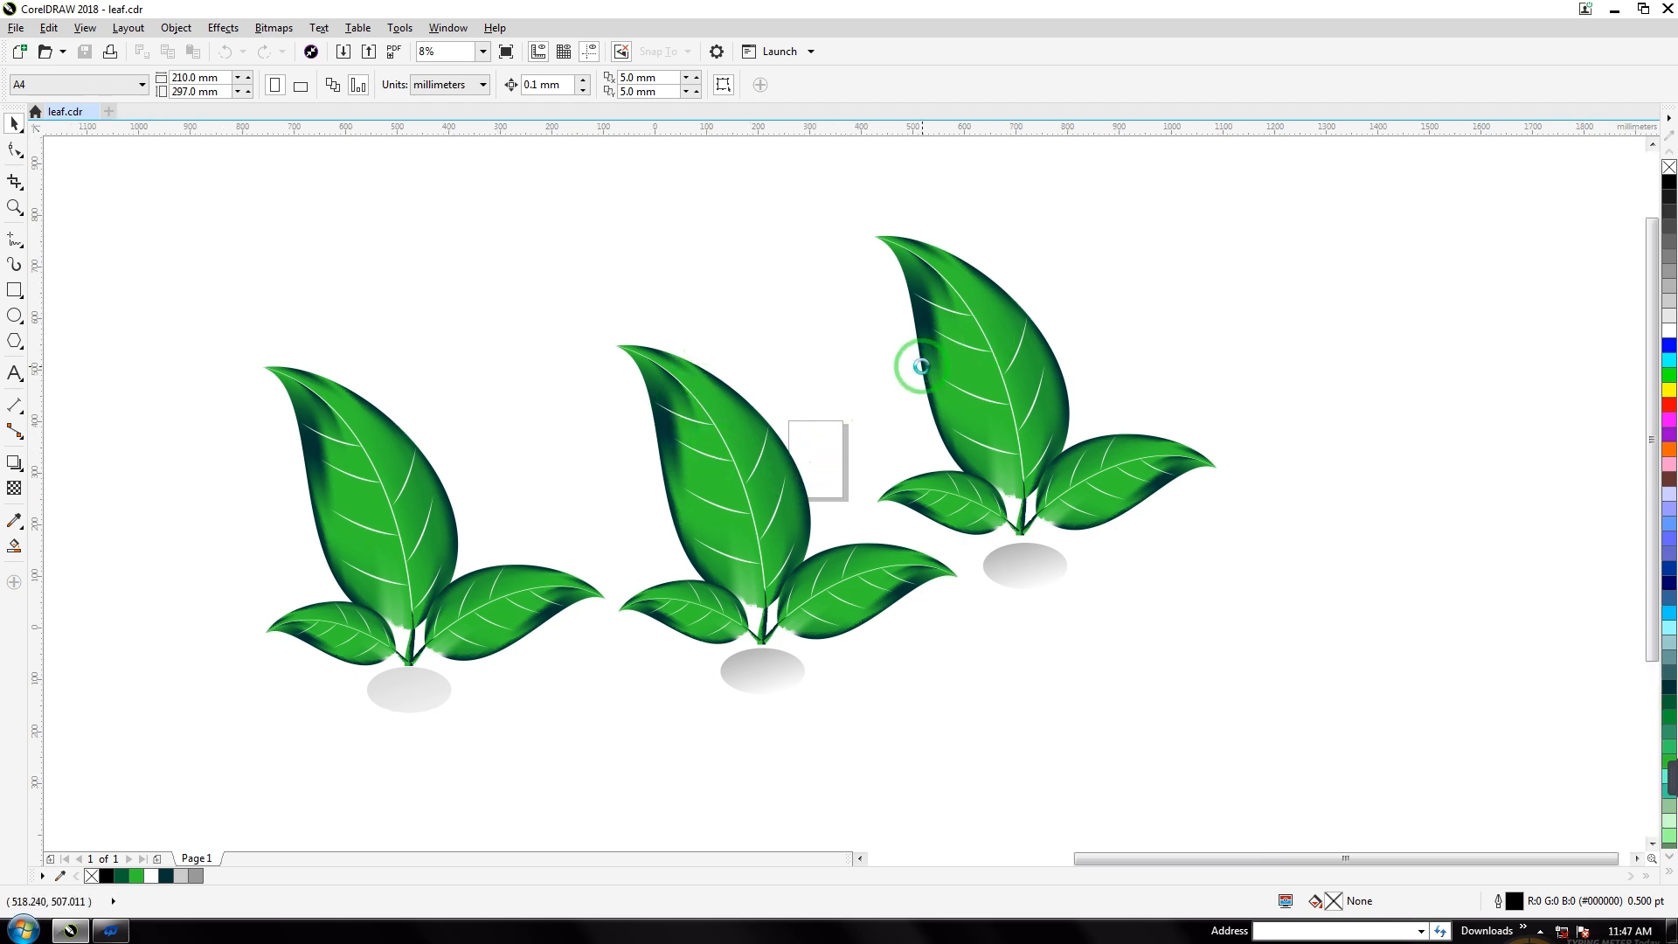
{"action": "scroll", "coordinate": [909, 363], "scroll_direction": "up", "scroll_amount": 1}
{"action": "scroll", "coordinate": [704, 468], "scroll_direction": "down", "scroll_amount": 1}
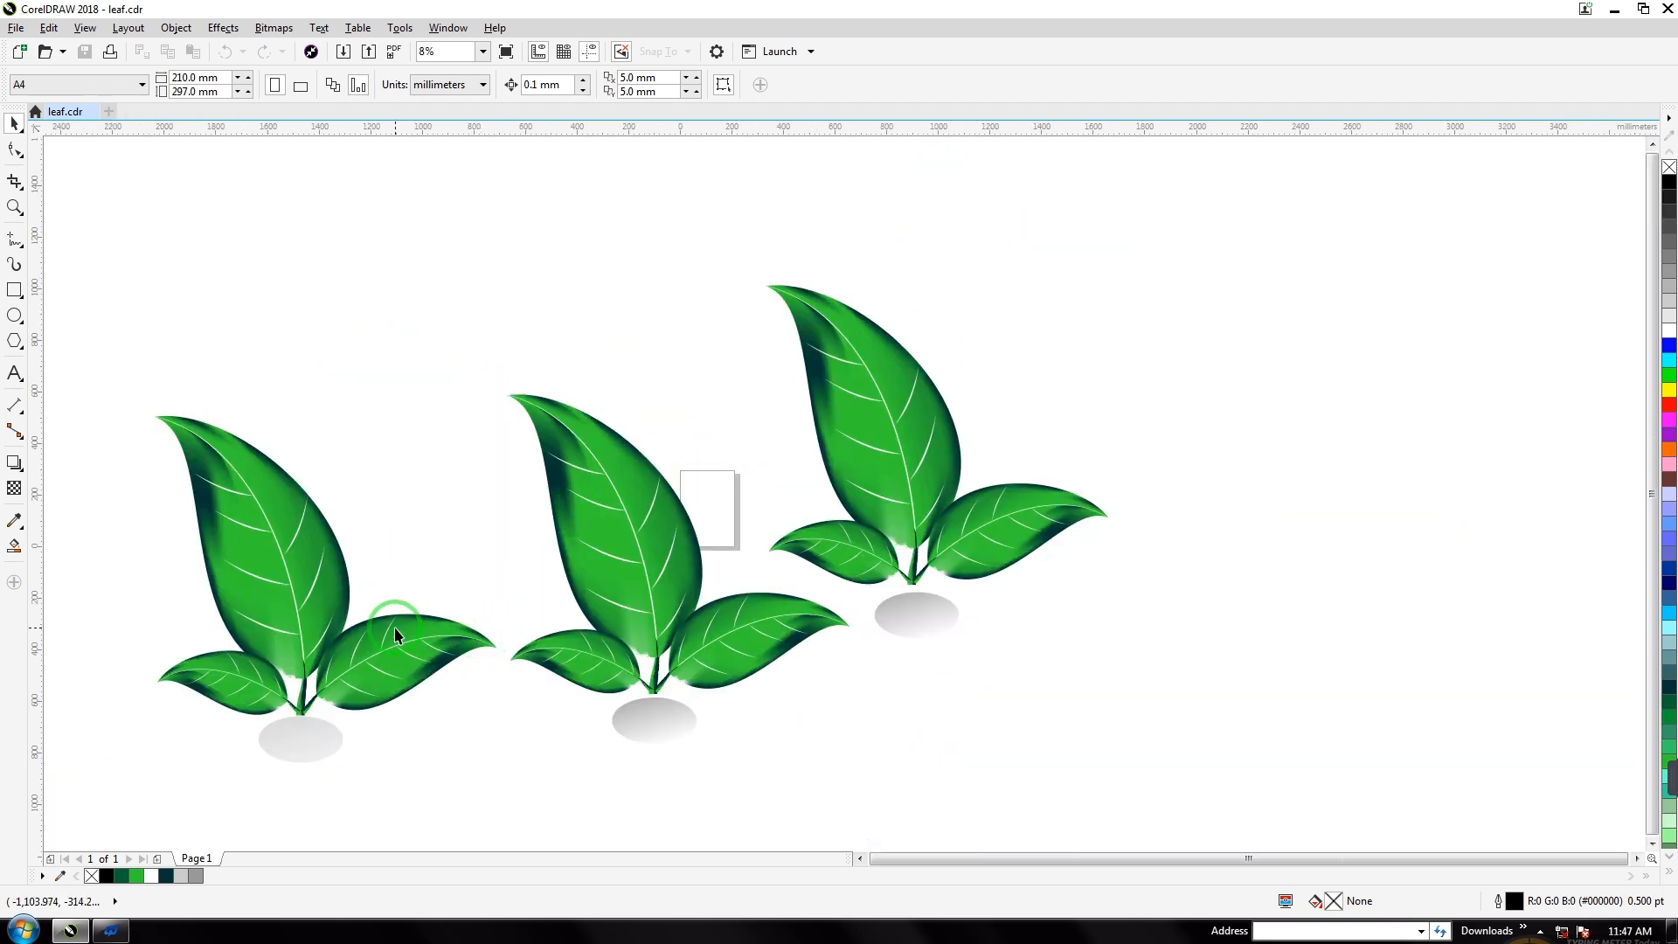
{"action": "scroll", "coordinate": [407, 621], "scroll_direction": "up", "scroll_amount": 1}
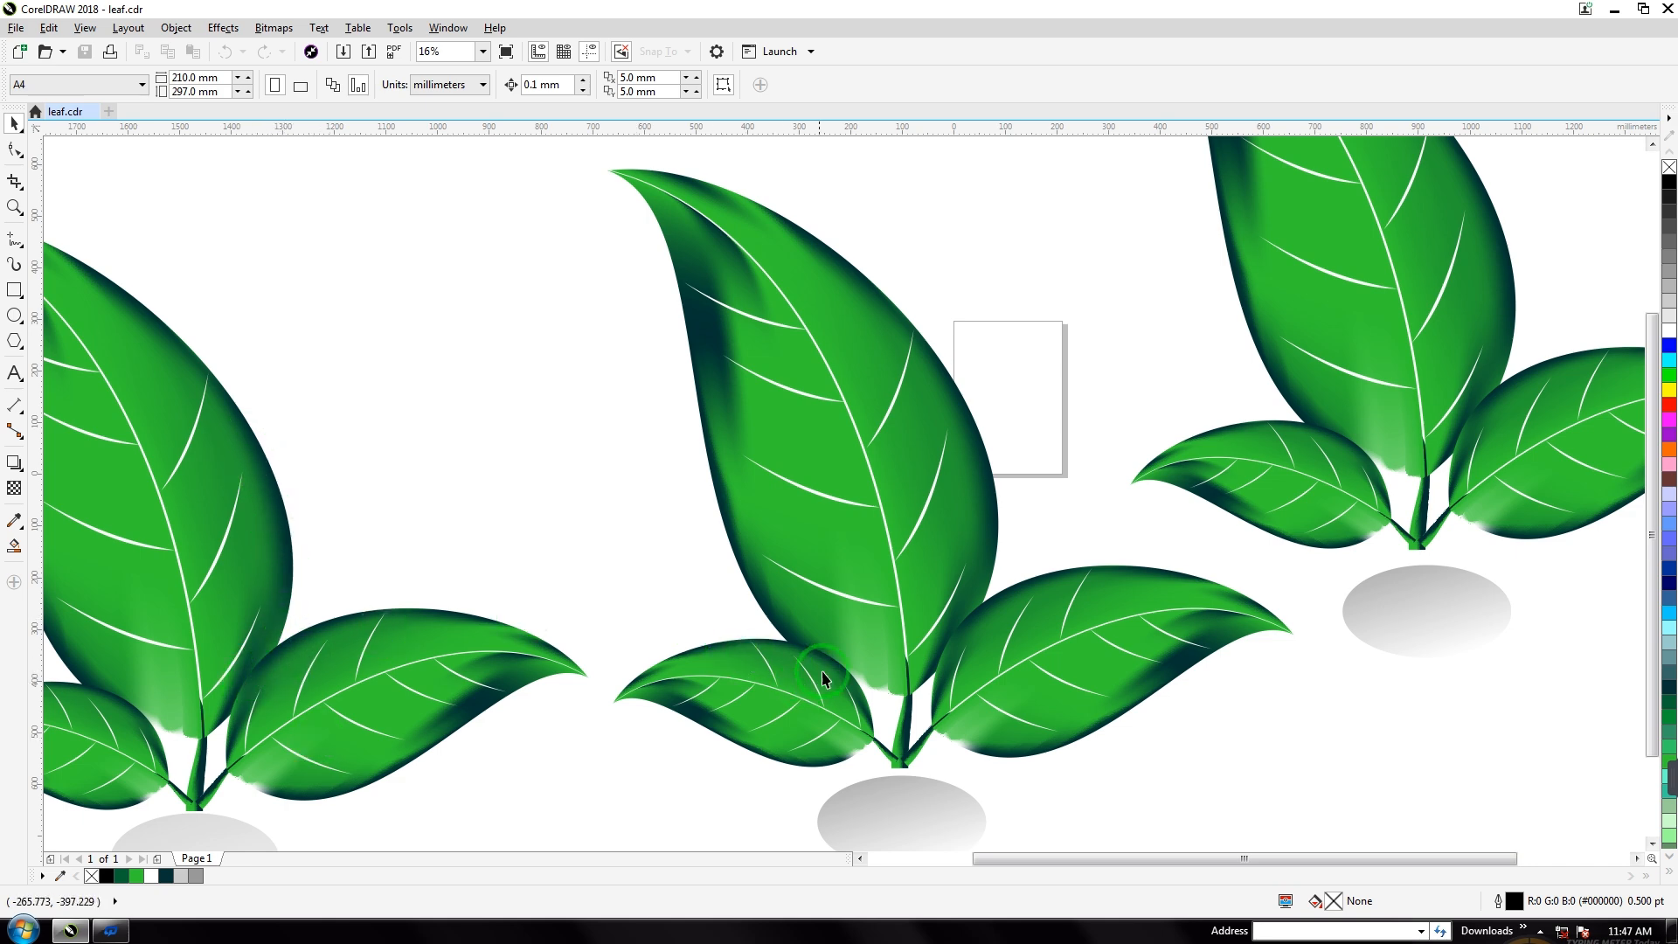
{"action": "scroll", "coordinate": [1125, 577], "scroll_direction": "down", "scroll_amount": 1}
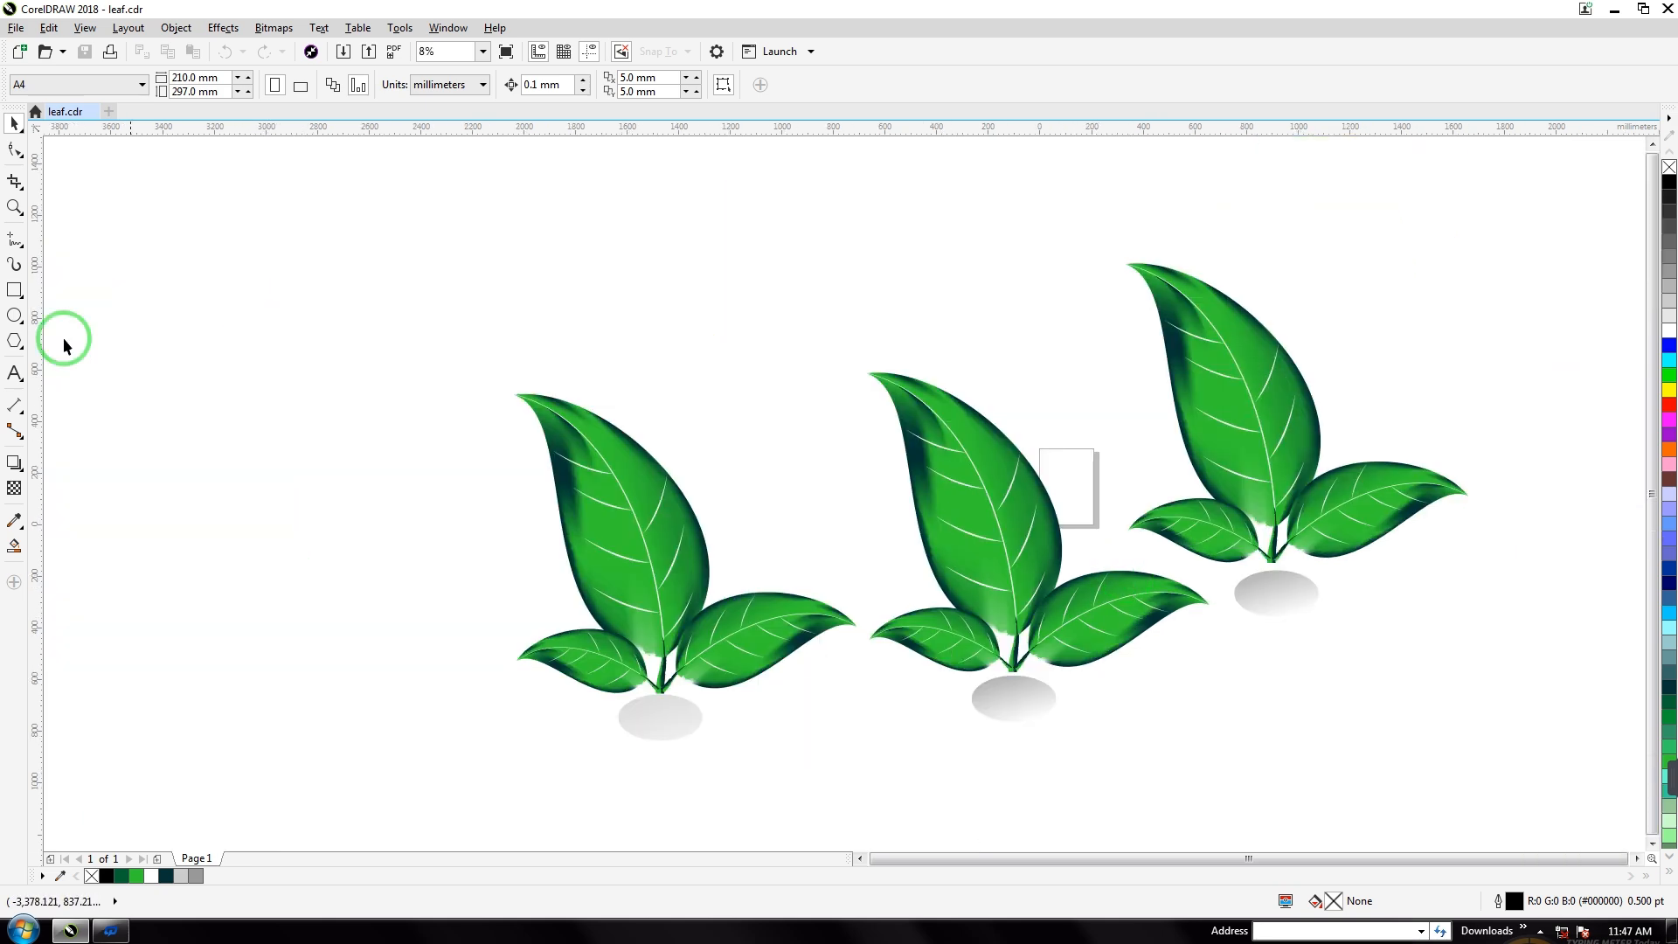
In a new document, draw a closed crescent outline about 198 mm wide and 296 mm high from two 3-point curves.
{"action": "left_click", "coordinate": [112, 112]}
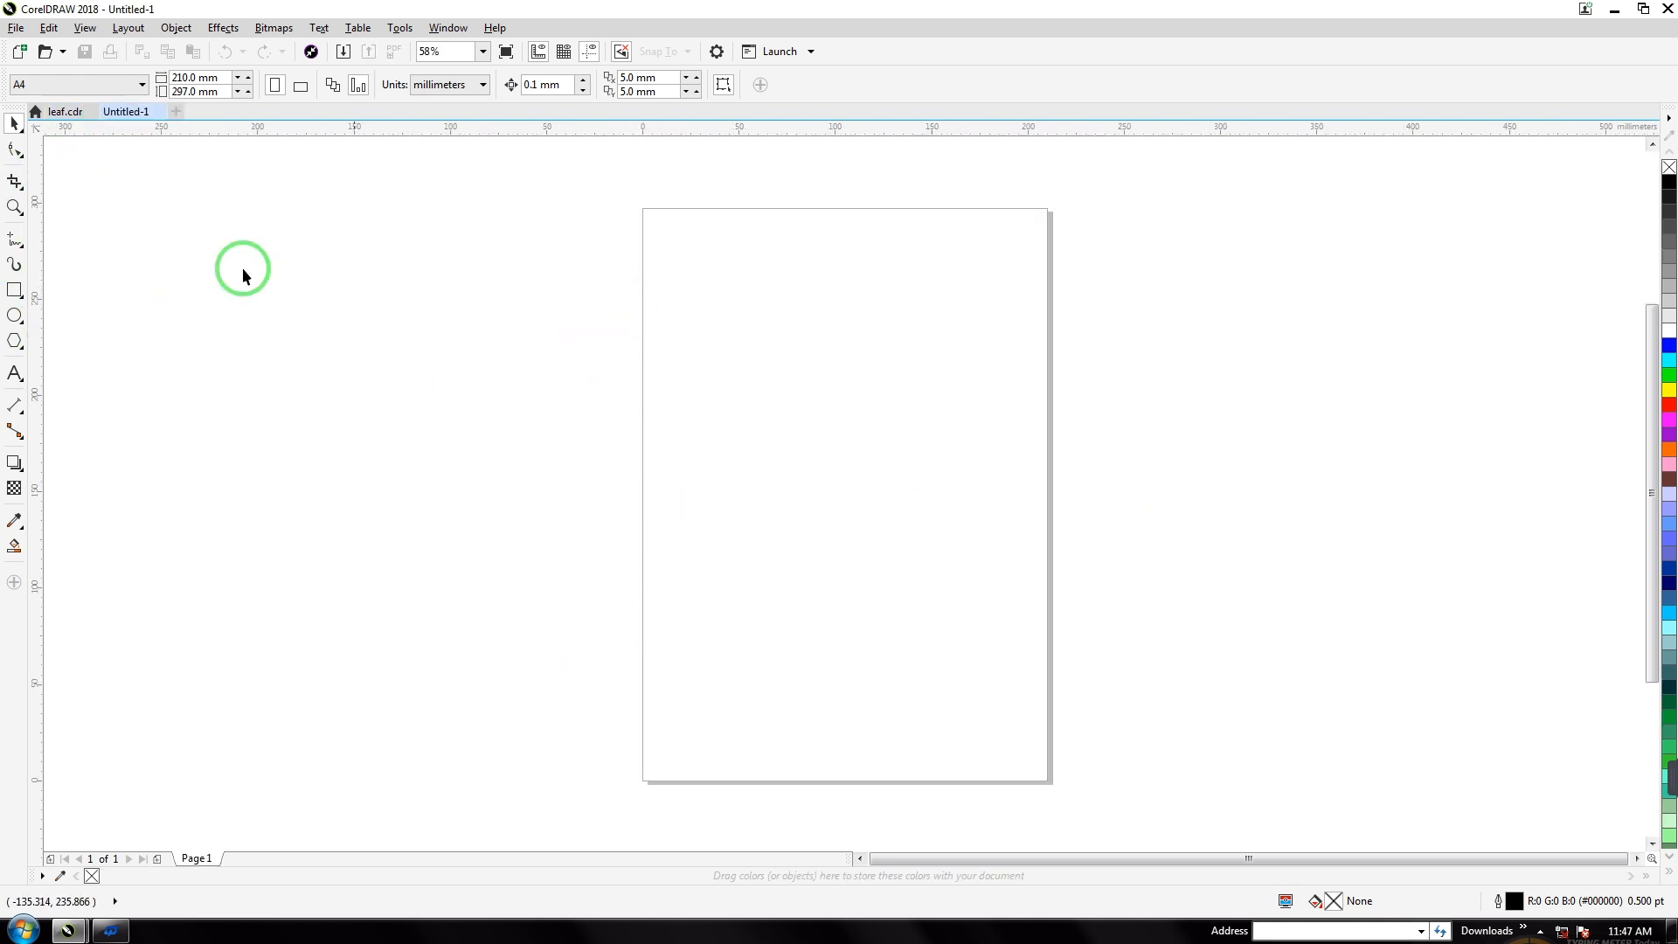
{"action": "left_click", "coordinate": [15, 242]}
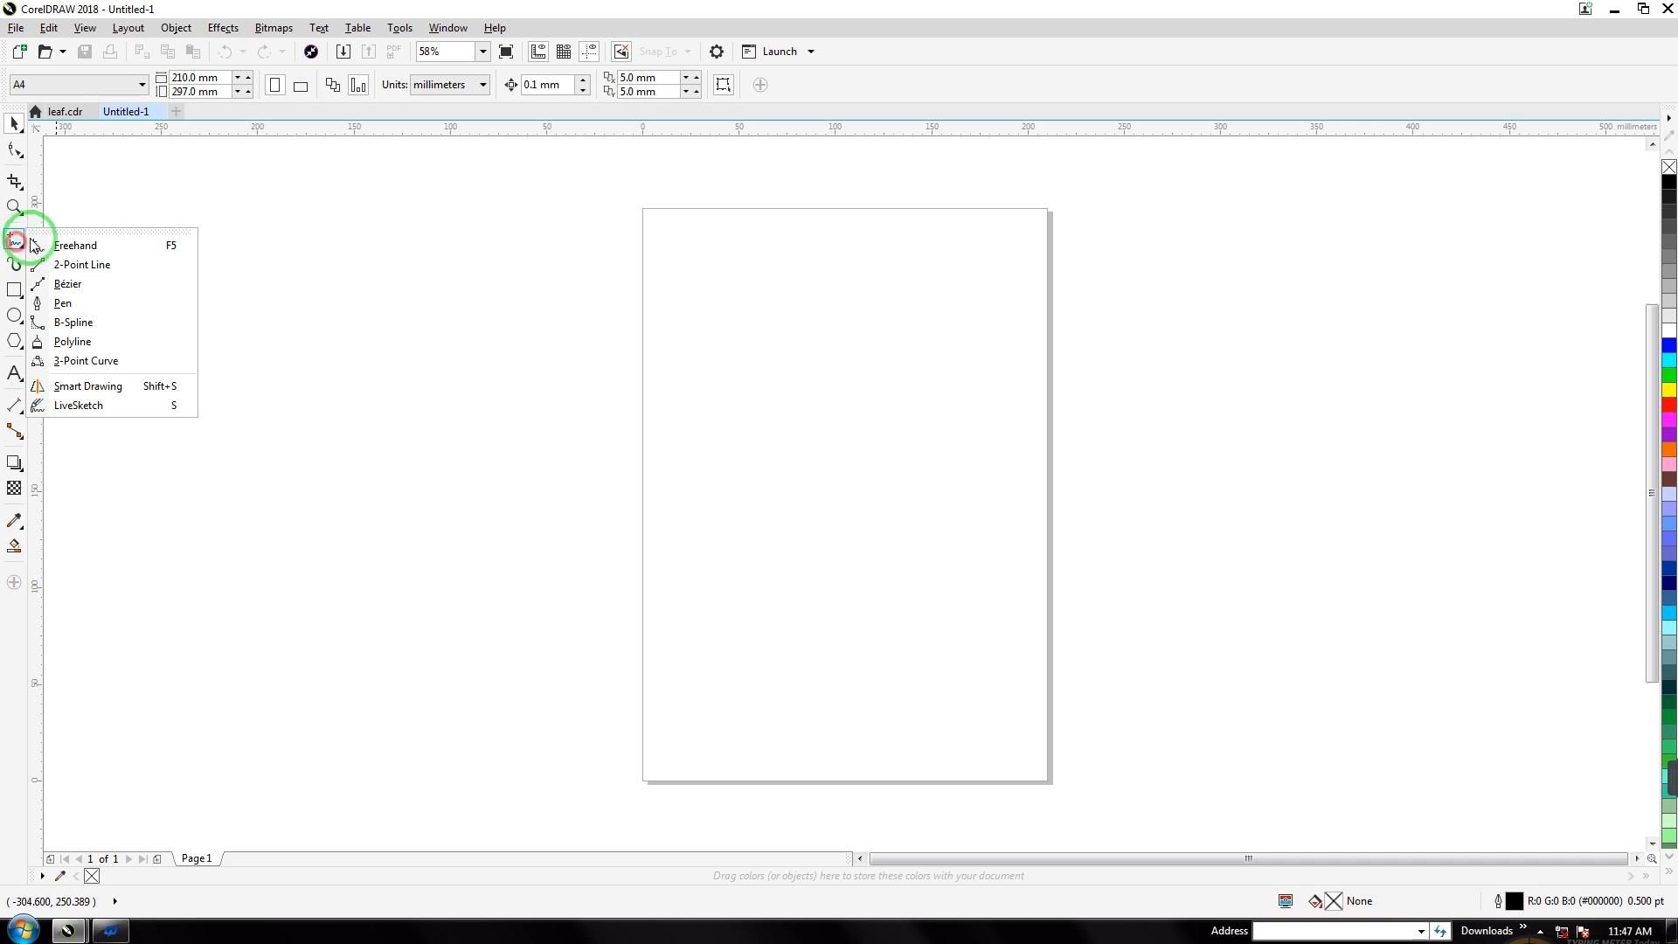
{"action": "left_click", "coordinate": [102, 369]}
{"action": "left_click_drag", "start_coordinate": [526, 236], "coordinate": [879, 806]}
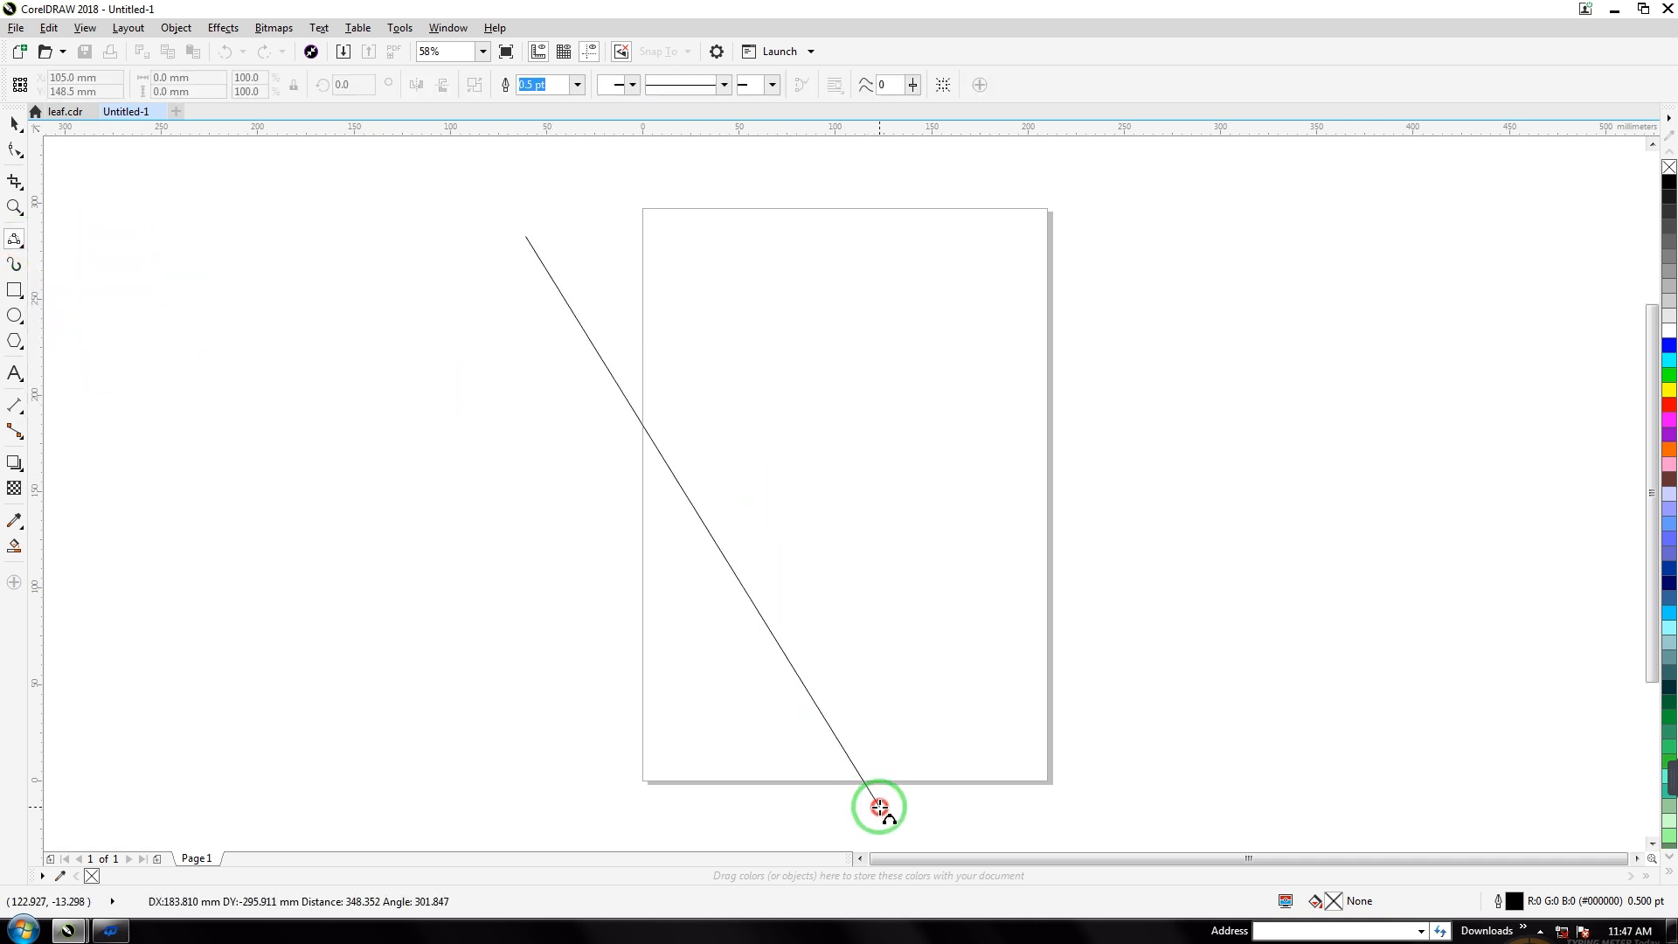
{"action": "left_click", "coordinate": [853, 423]}
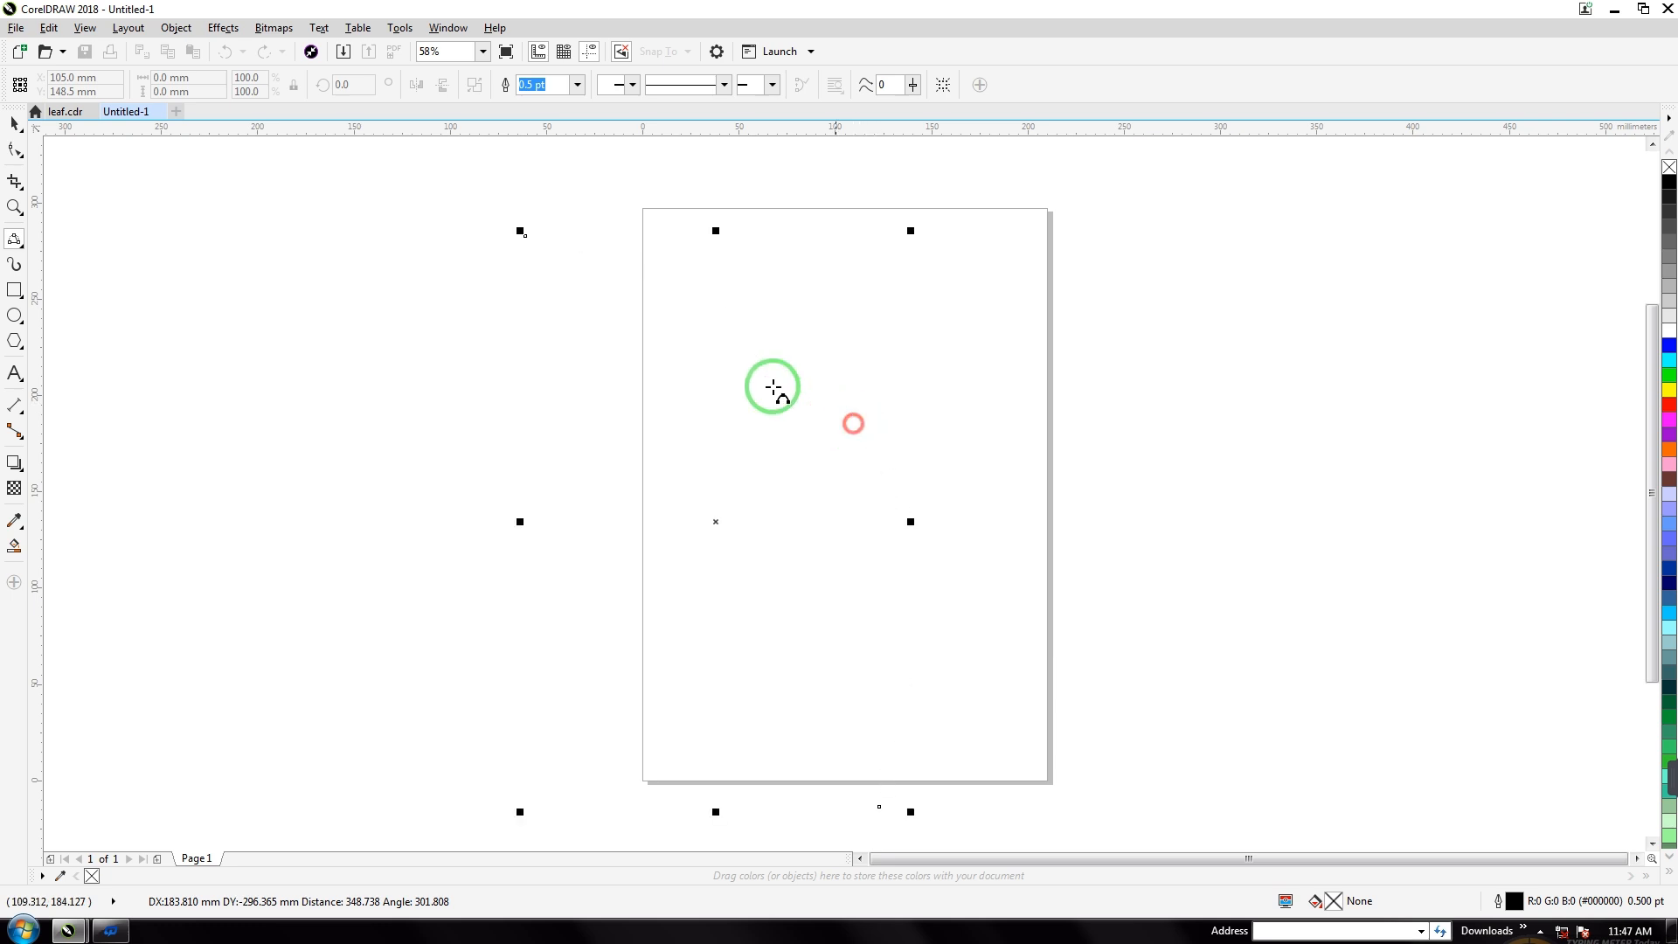
{"action": "left_click_drag", "start_coordinate": [524, 236], "coordinate": [876, 803]}
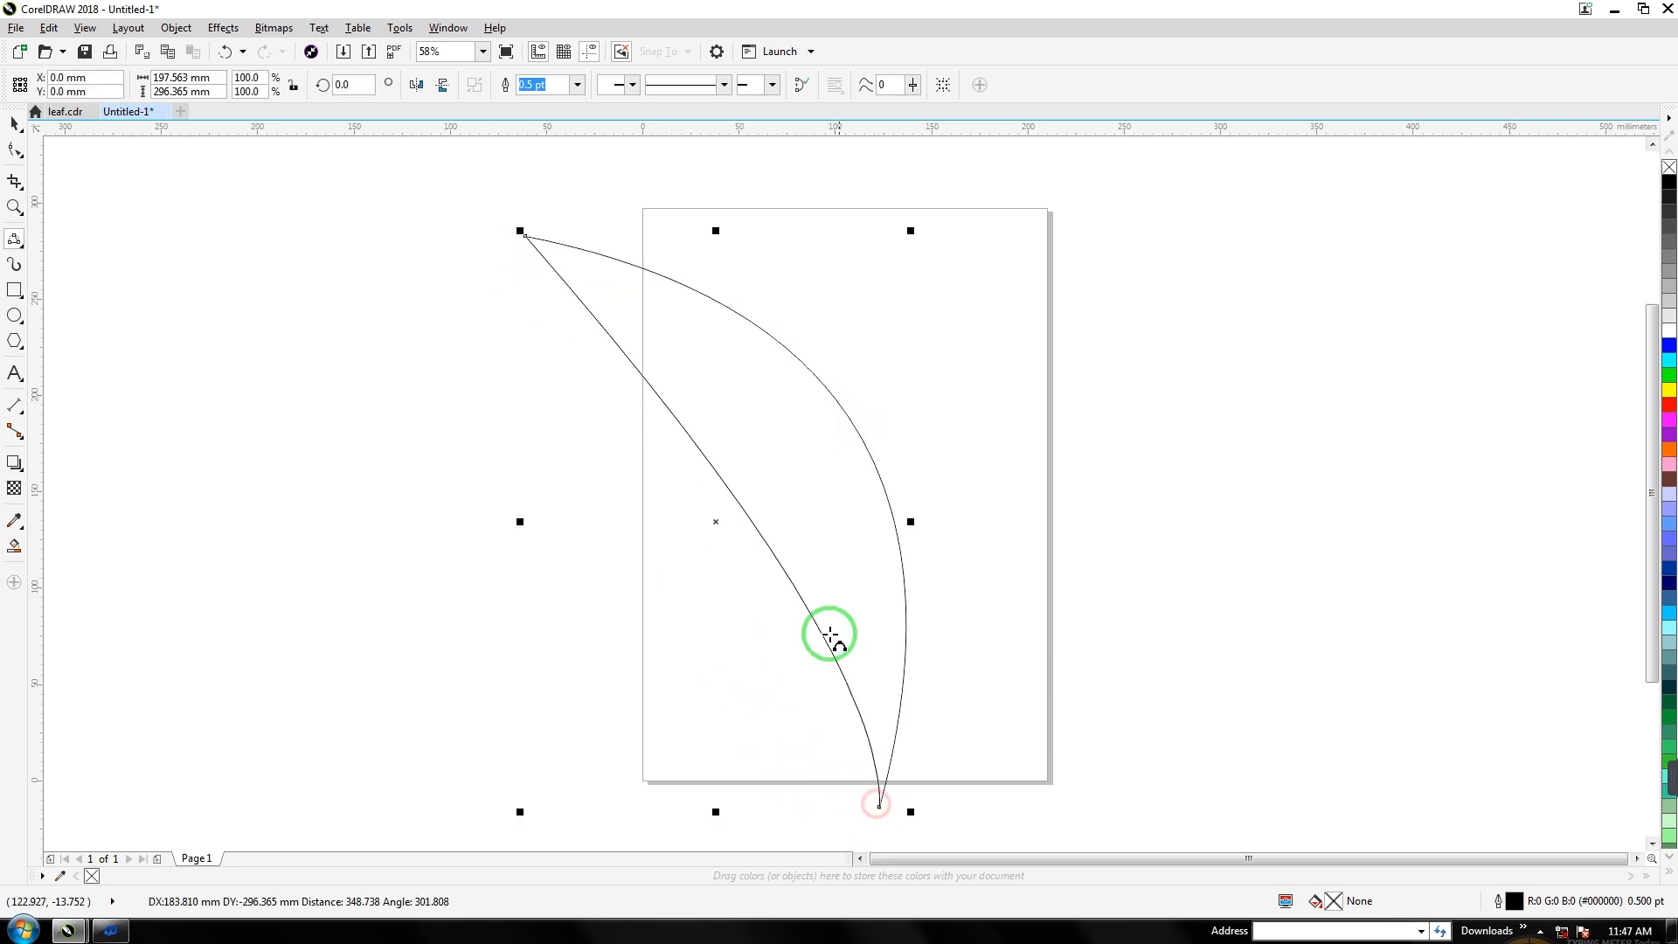
{"action": "left_click", "coordinate": [778, 453]}
Reshape the crescent through its two nodes' curve handles into a broad leaf outline about 223 mm wide and 299 mm high.
{"action": "left_click", "coordinate": [16, 149]}
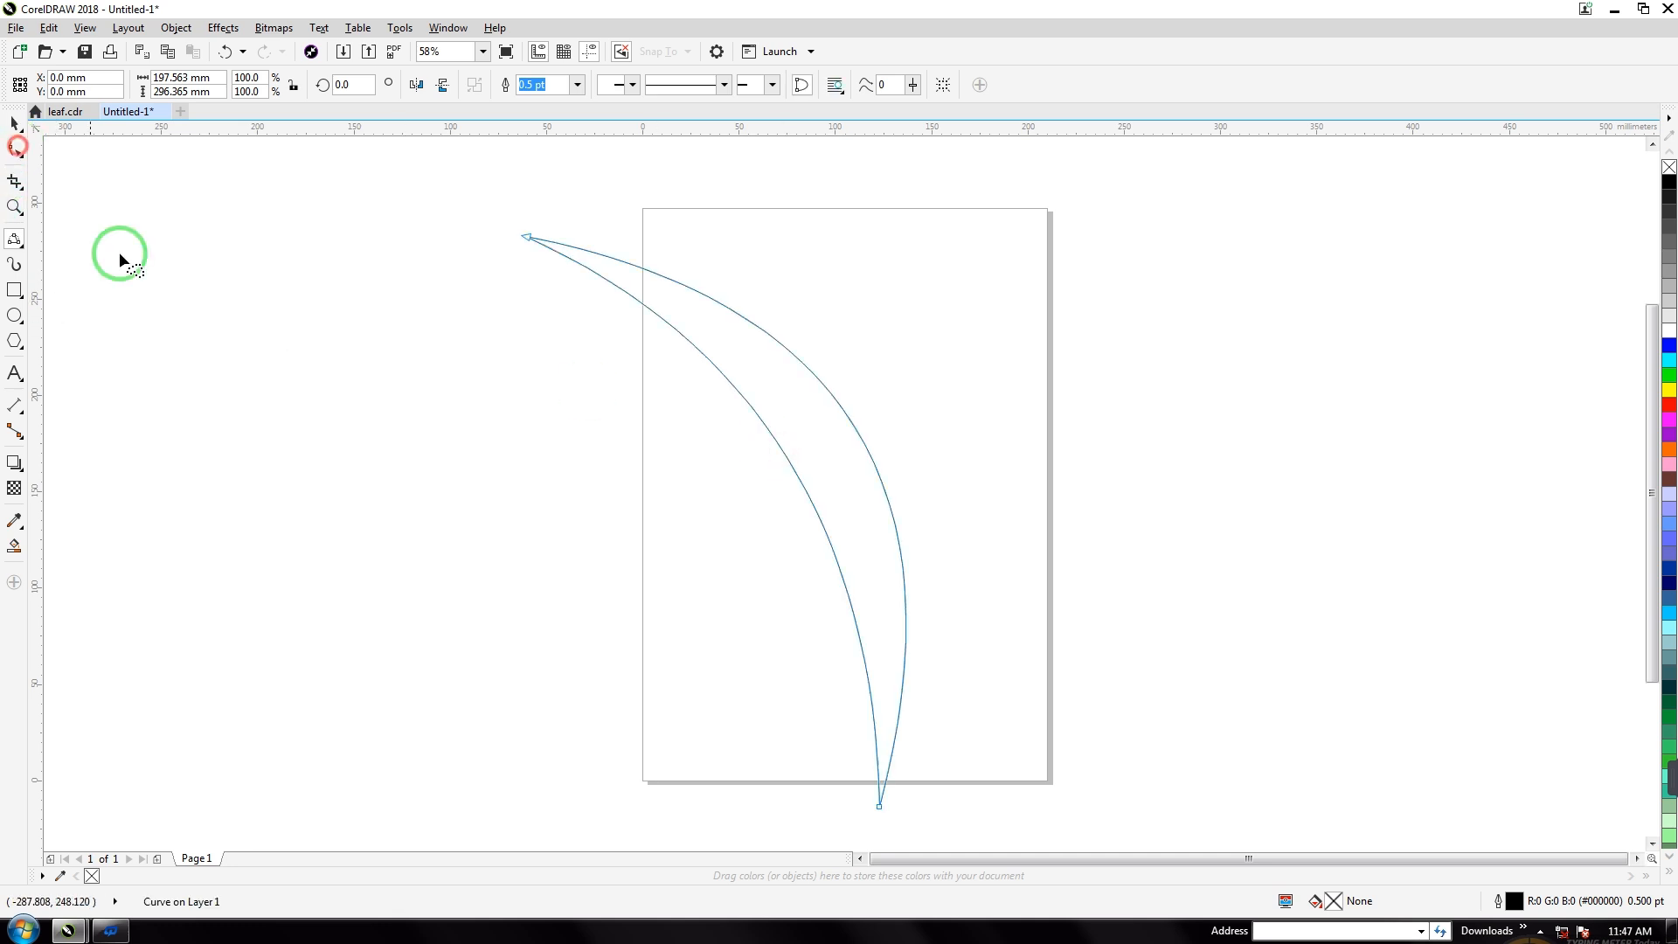
{"action": "left_click", "coordinate": [879, 807]}
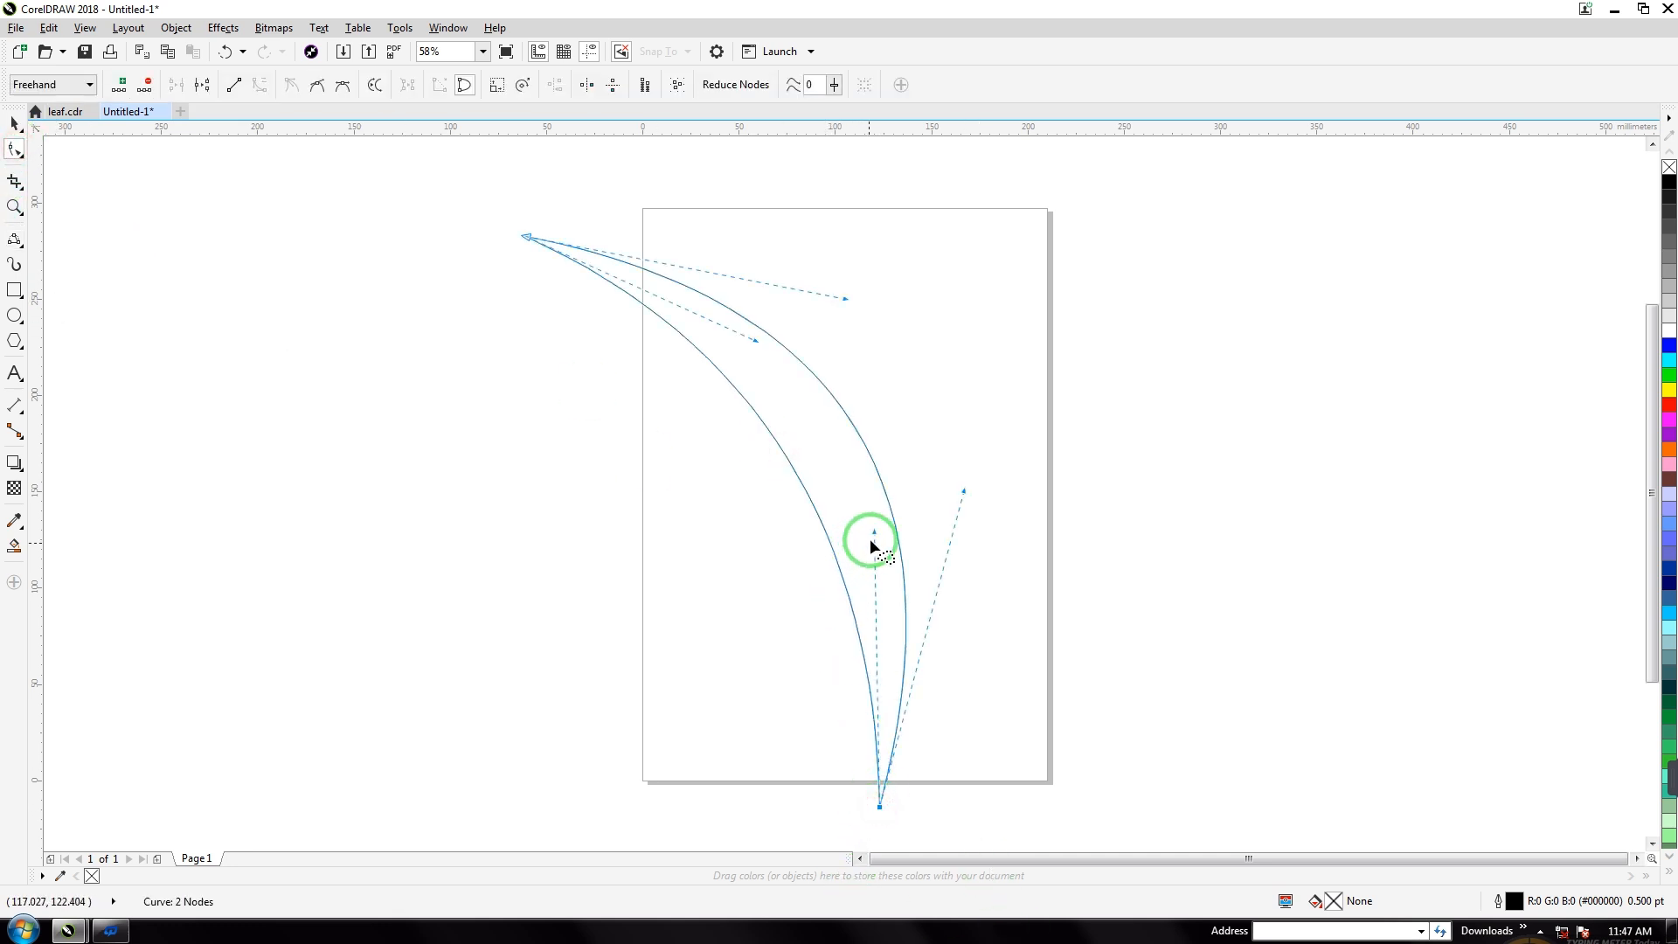
{"action": "left_click_drag", "start_coordinate": [869, 538], "coordinate": [558, 699]}
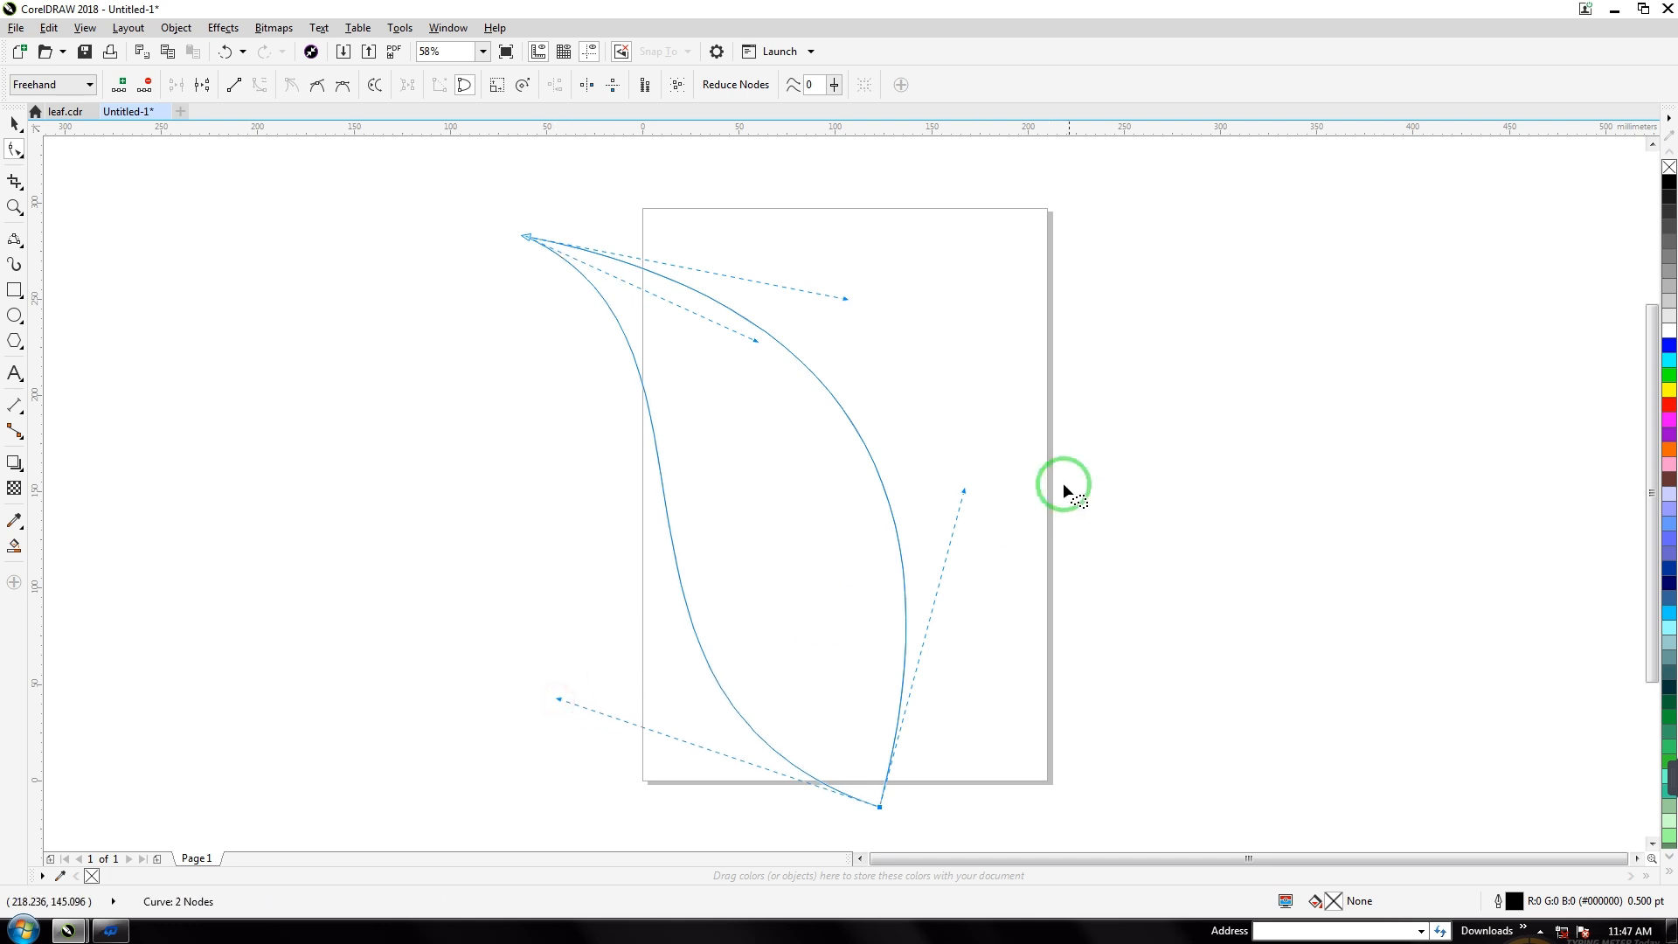
{"action": "left_click_drag", "start_coordinate": [956, 488], "coordinate": [1095, 565]}
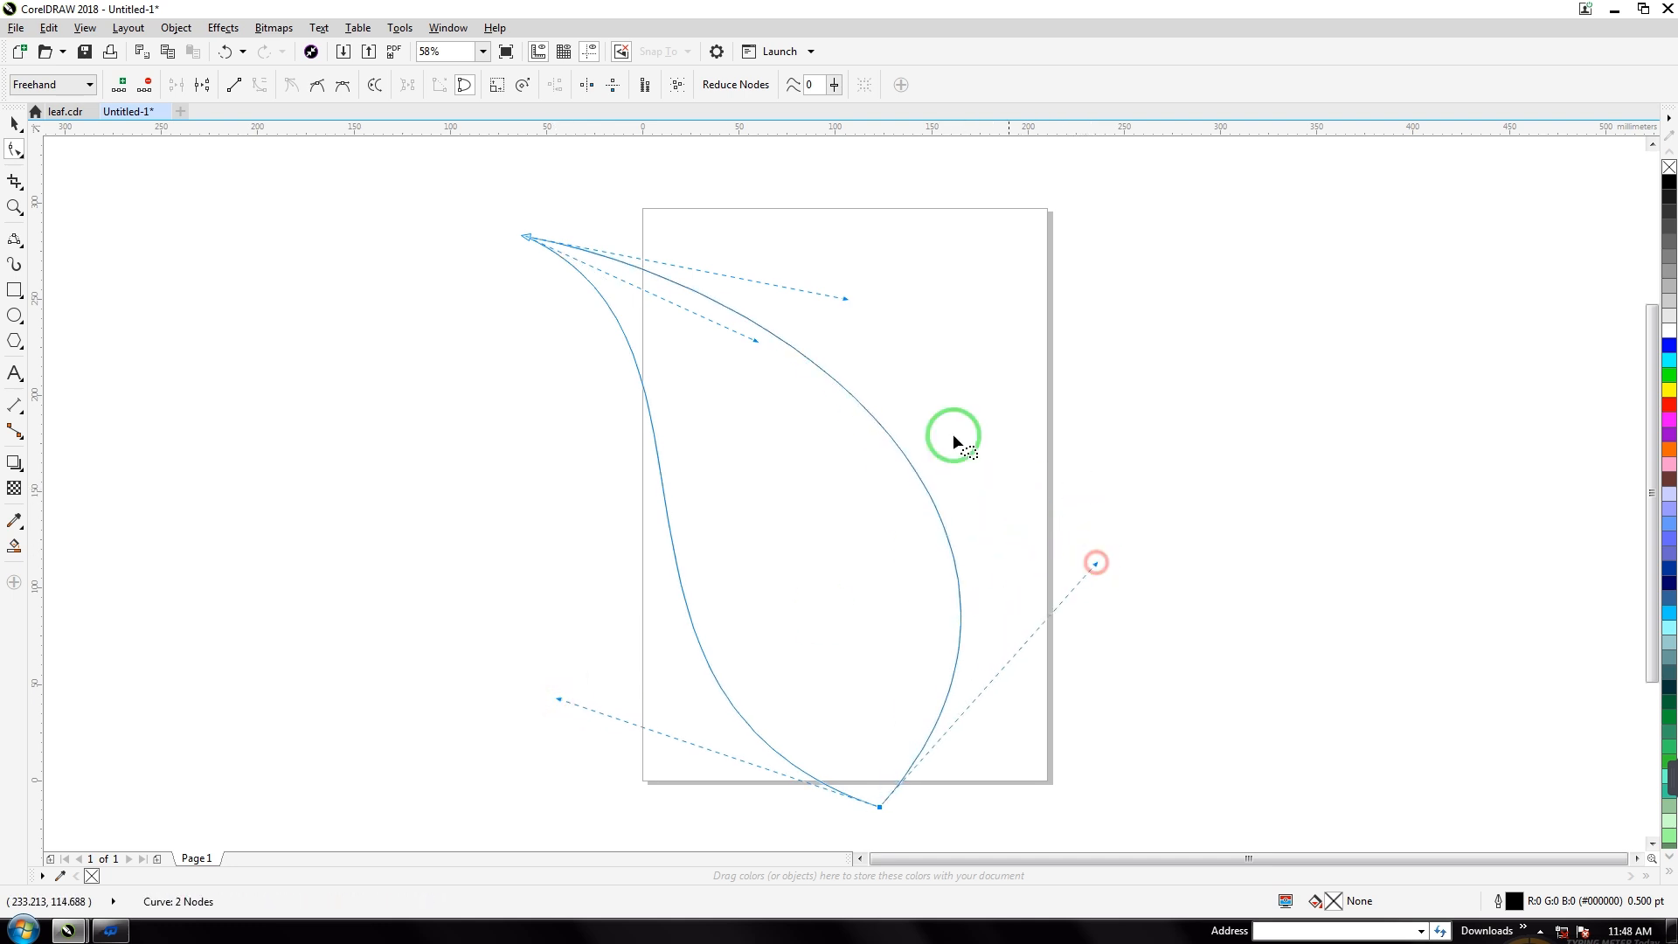
{"action": "left_click_drag", "start_coordinate": [845, 303], "coordinate": [805, 185]}
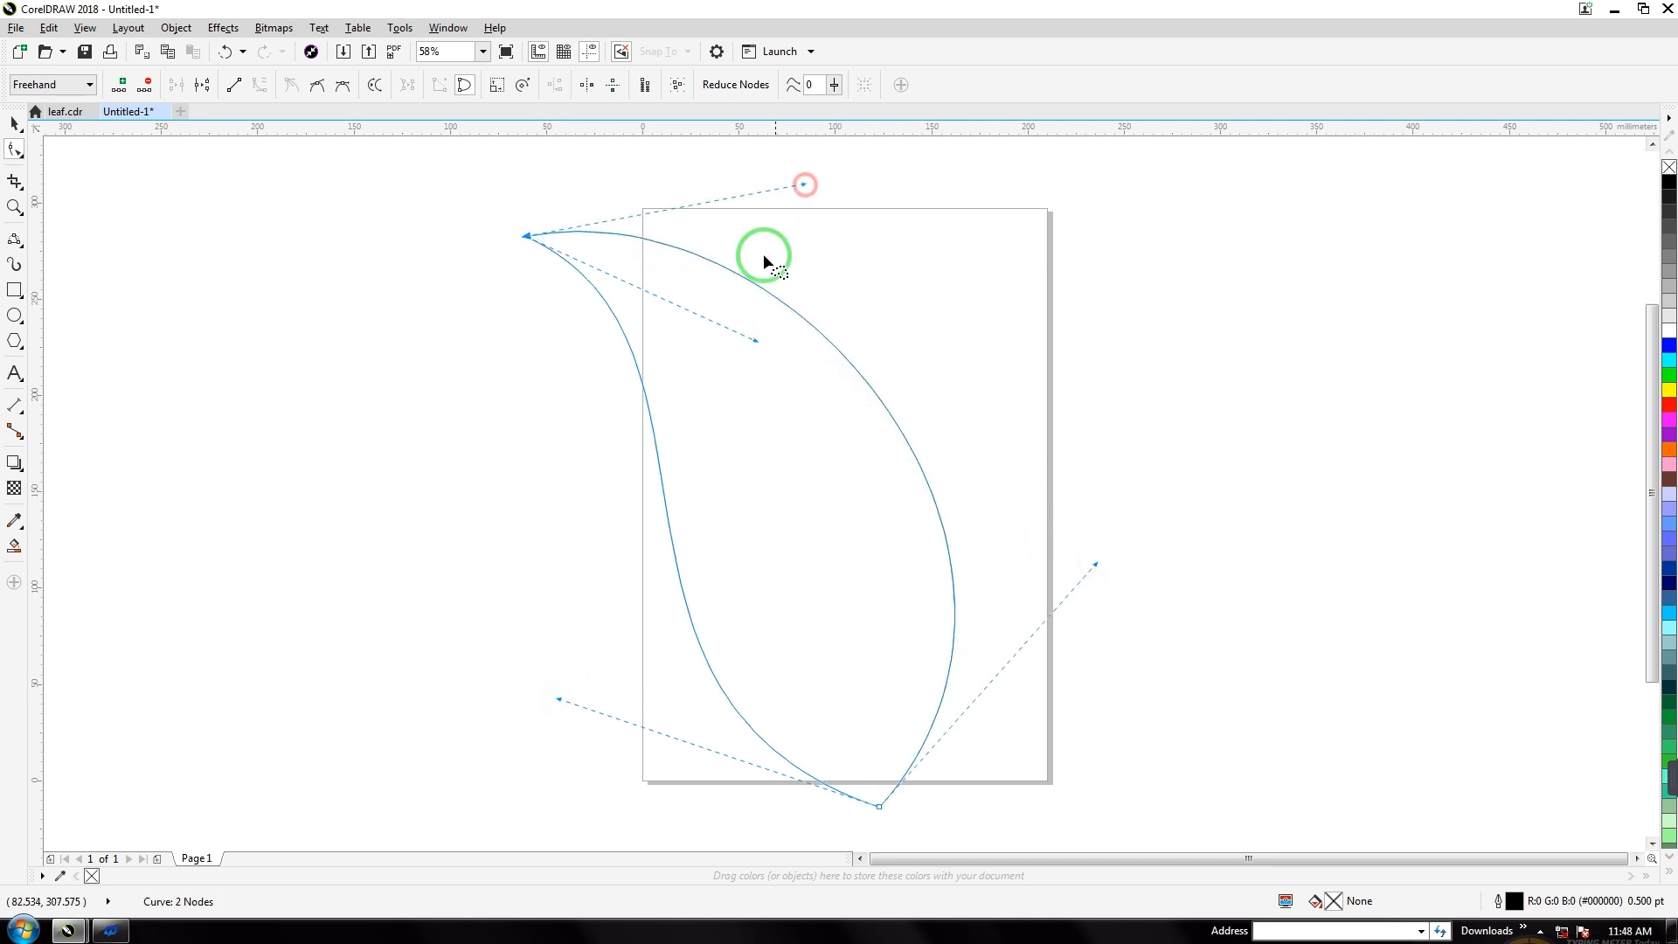
{"action": "left_click_drag", "start_coordinate": [749, 344], "coordinate": [760, 322]}
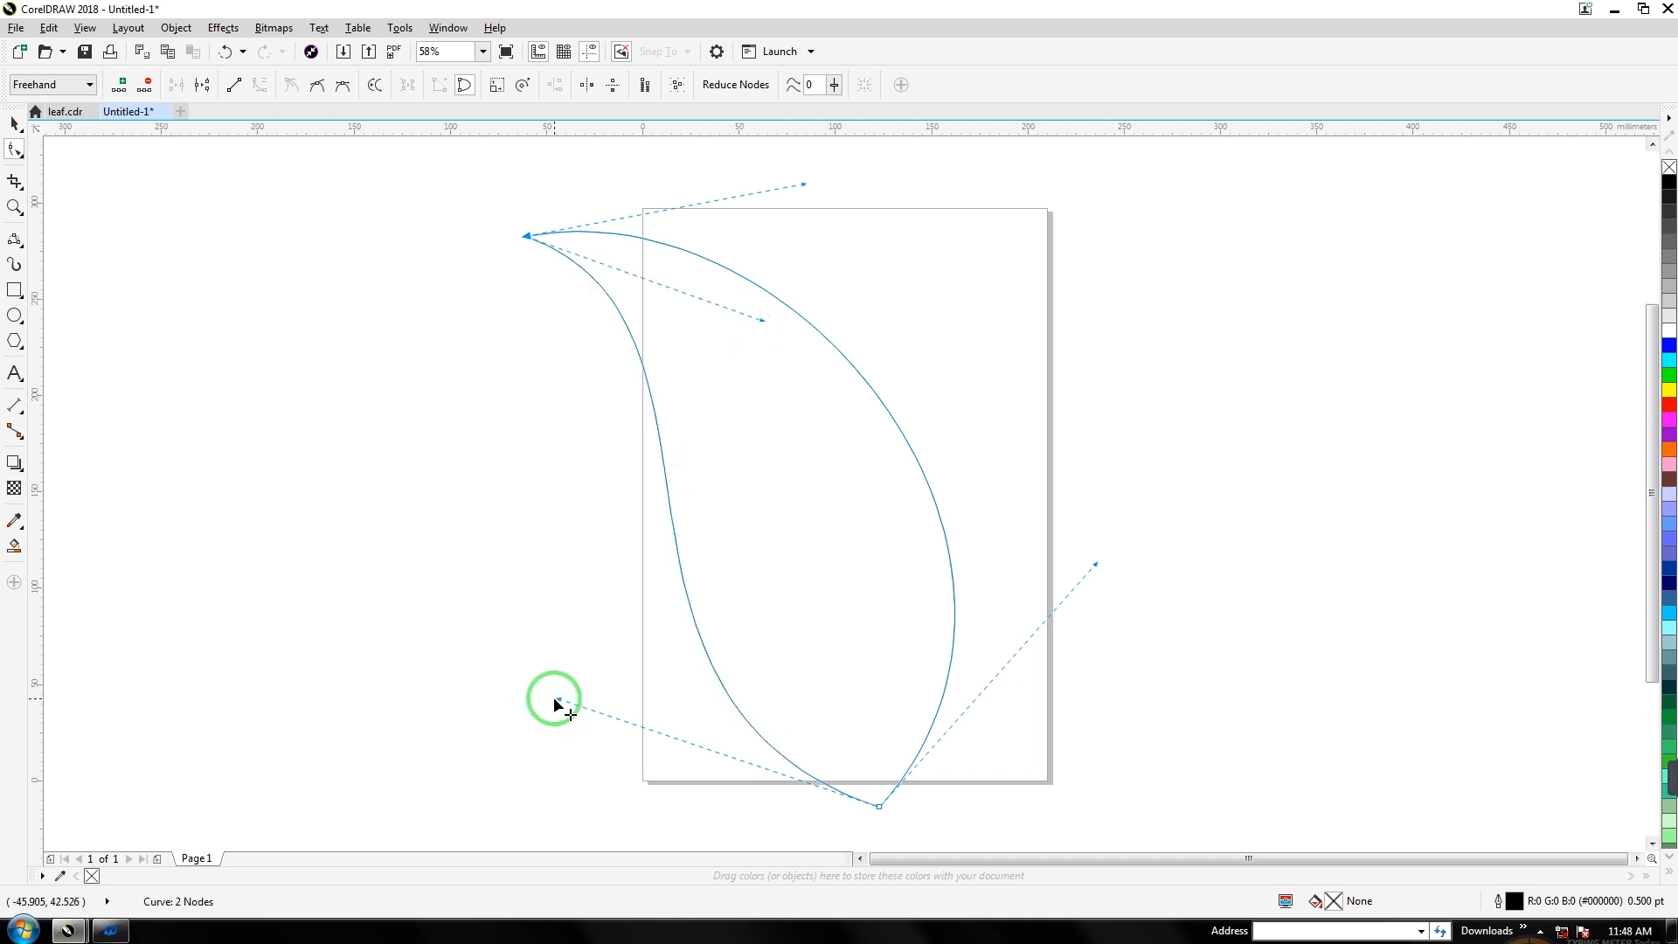
{"action": "left_click_drag", "start_coordinate": [556, 699], "coordinate": [506, 765]}
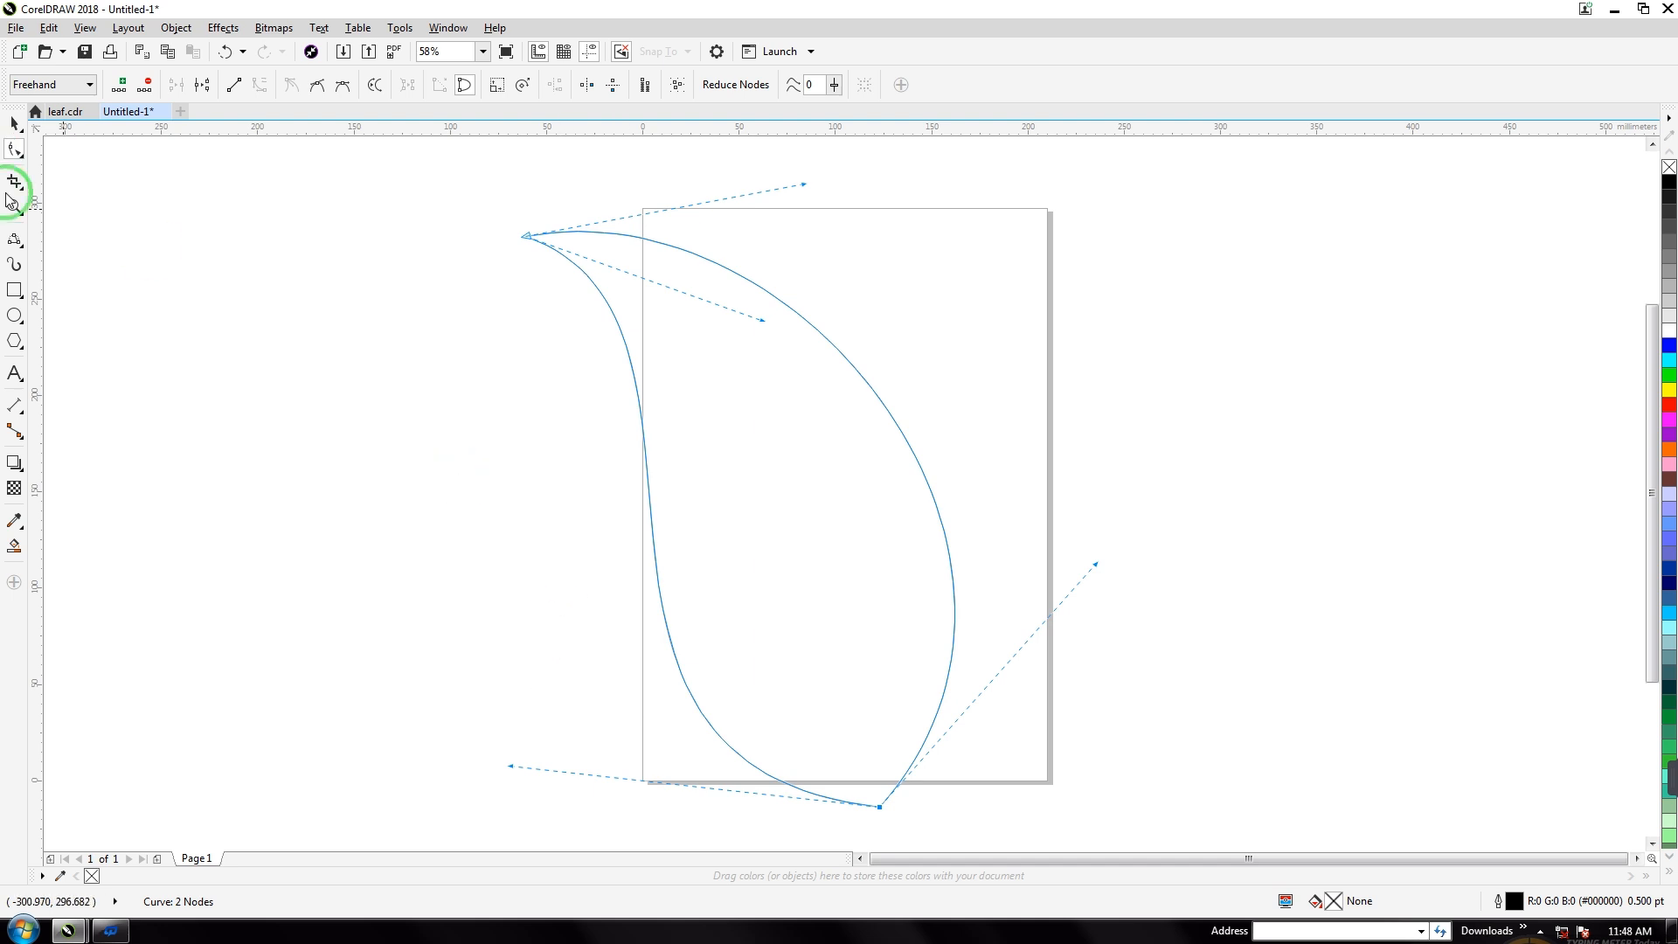
{"action": "left_click_drag", "start_coordinate": [767, 323], "coordinate": [745, 305]}
Draw a 3-point curve about 235 mm wide and 379 mm high lengthwise through the leaf, extending past both tips.
{"action": "left_click", "coordinate": [13, 240]}
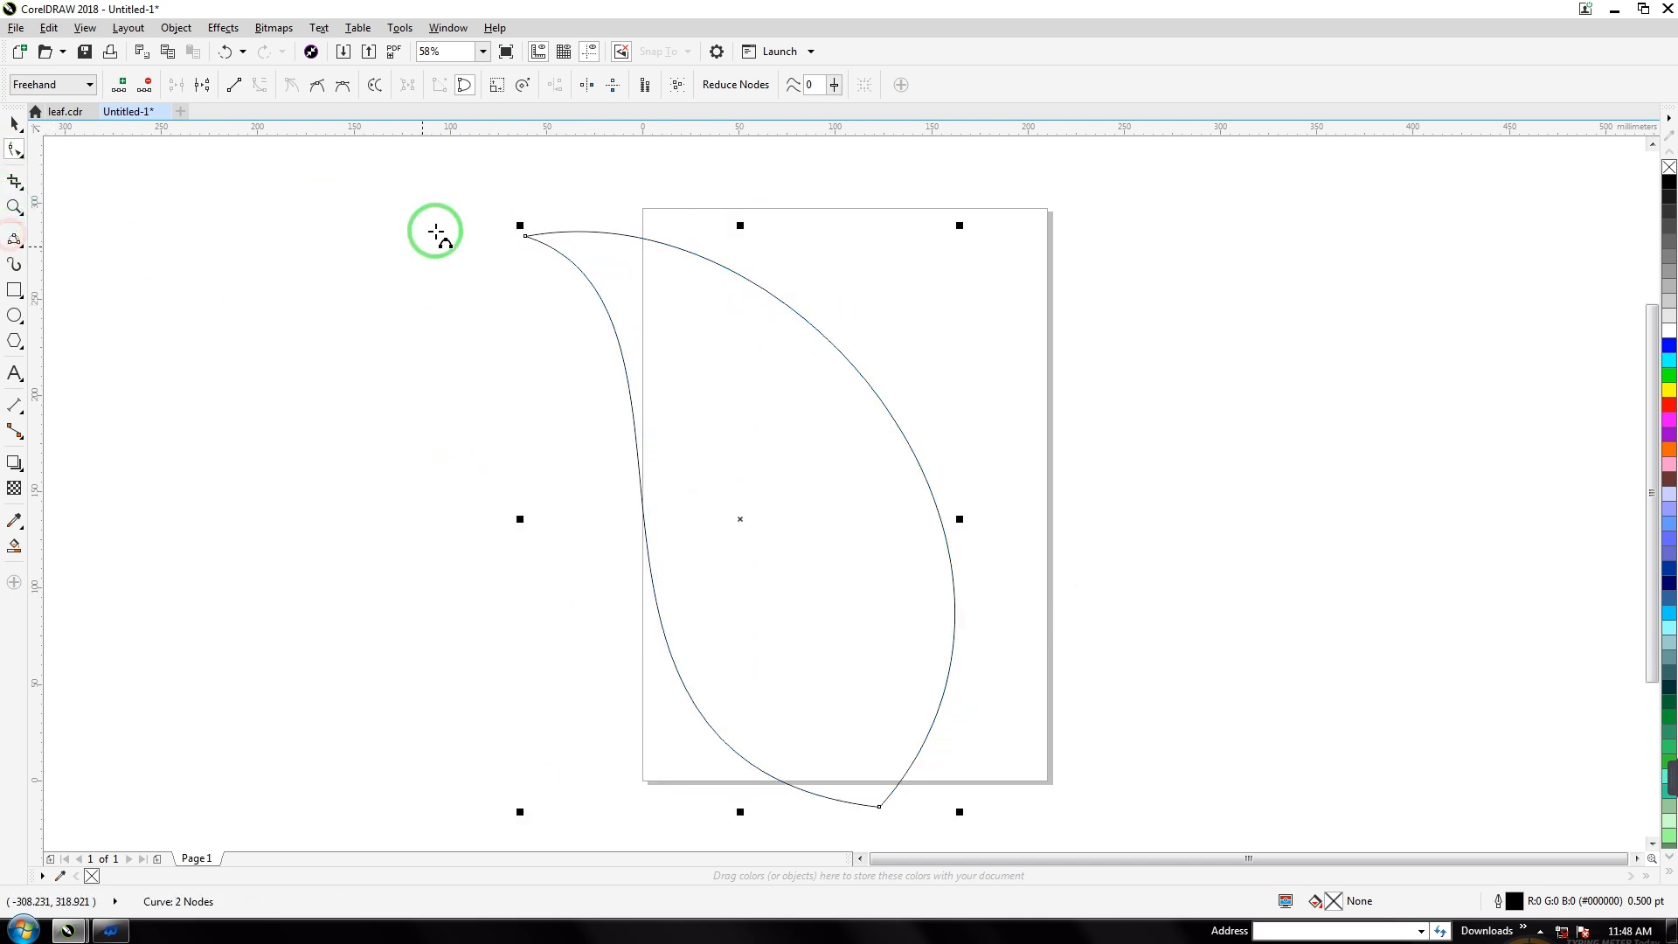
{"action": "left_click_drag", "start_coordinate": [460, 205], "coordinate": [912, 844]}
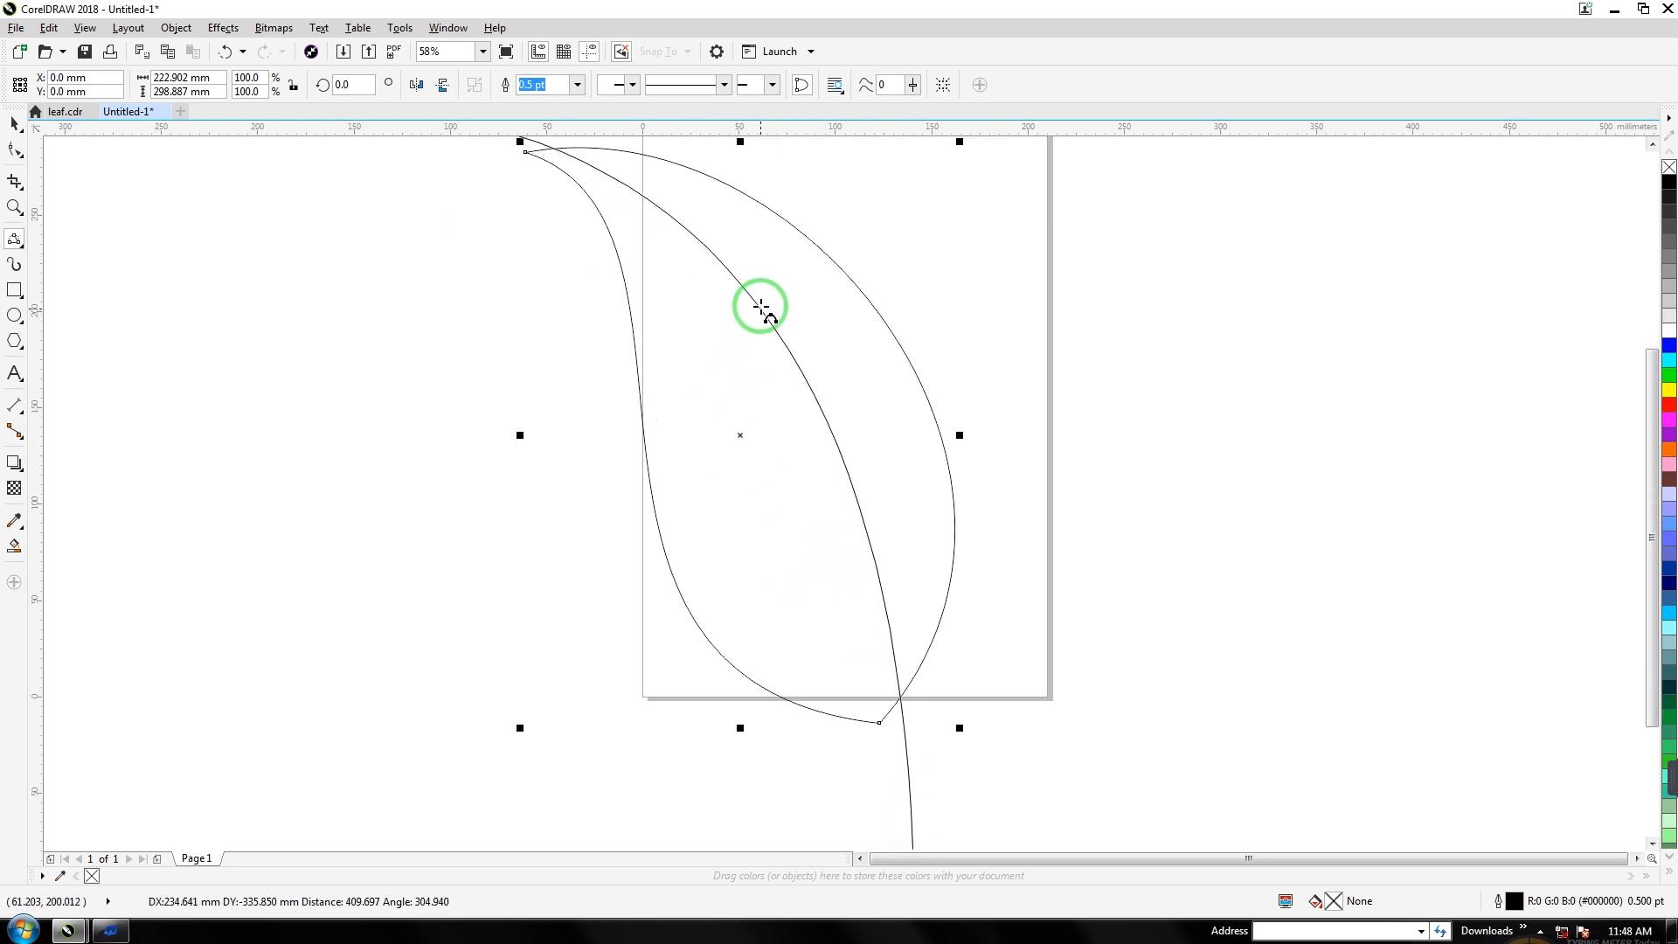
{"action": "left_click", "coordinate": [761, 316]}
Adjust the midrib curve's end nodes and handles so it passes through both leaf tips, about 224 mm wide and 364 mm high.
{"action": "left_click_drag", "start_coordinate": [1649, 374], "coordinate": [1651, 326]}
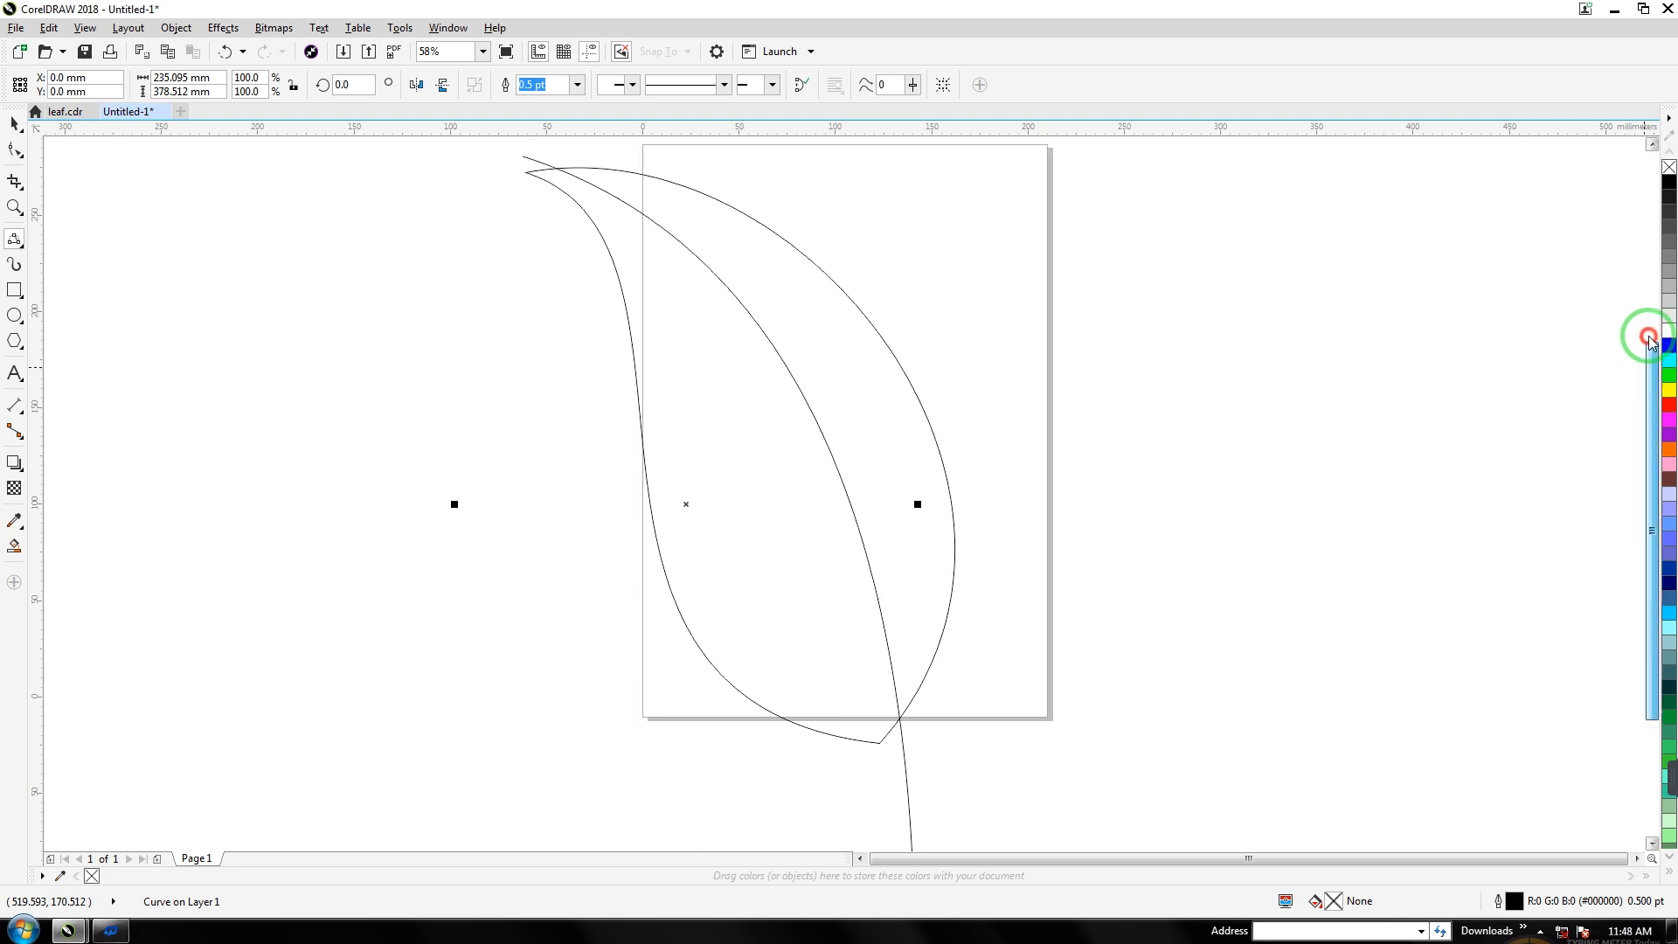
{"action": "left_click", "coordinate": [16, 149]}
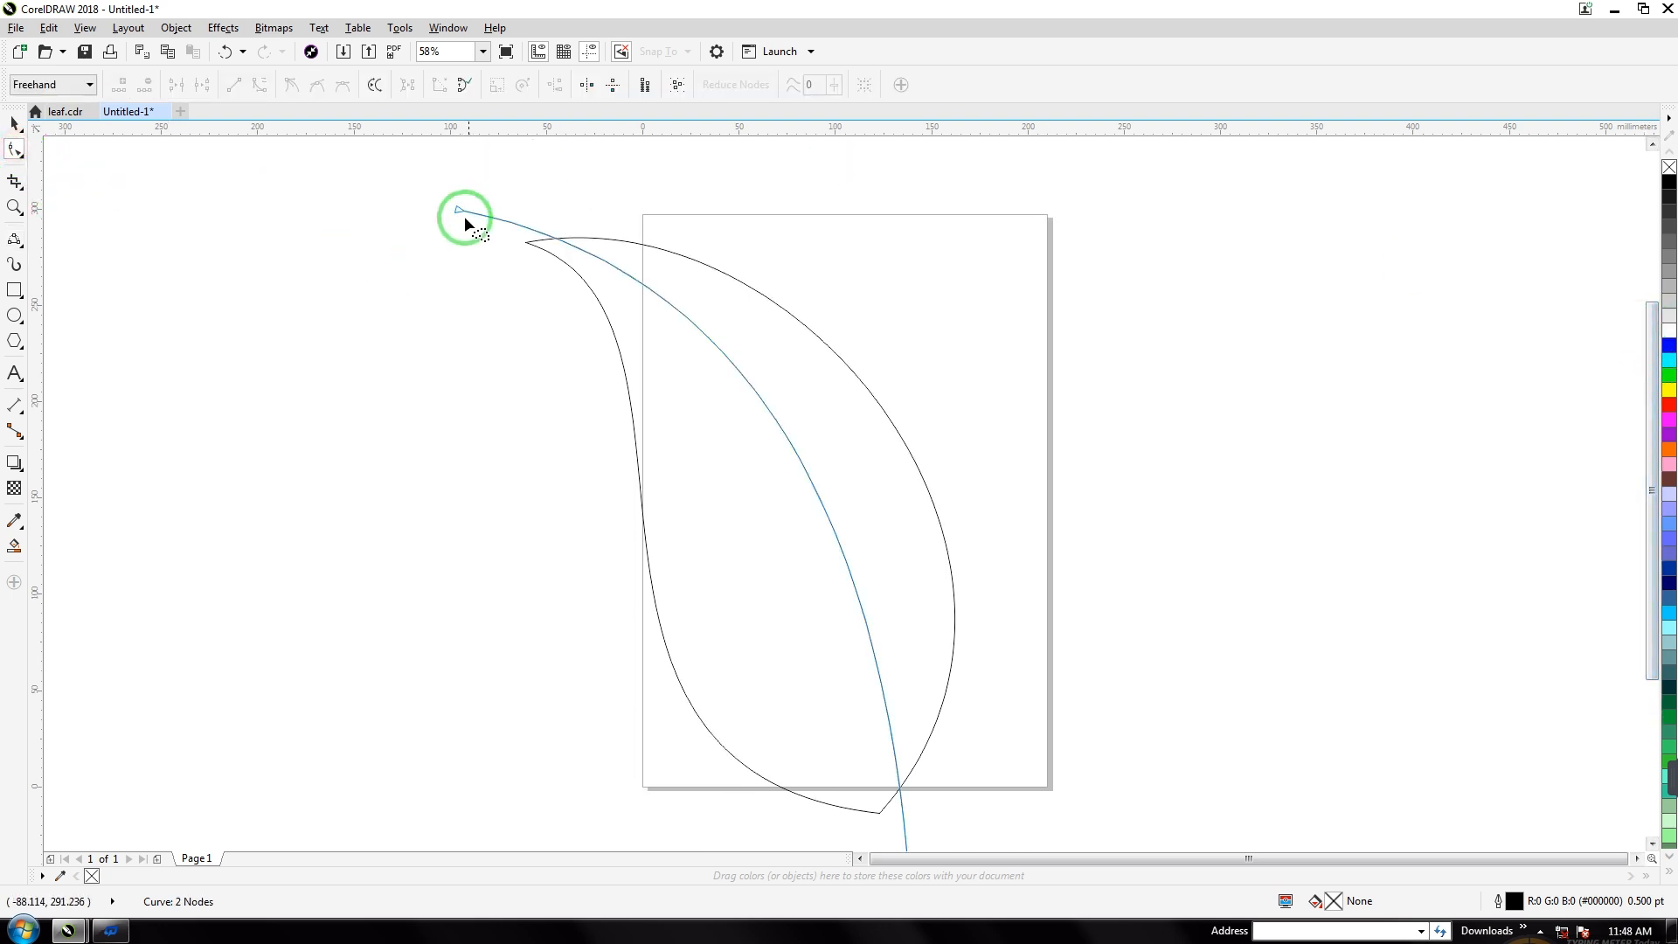
{"action": "left_click_drag", "start_coordinate": [454, 208], "coordinate": [449, 222]}
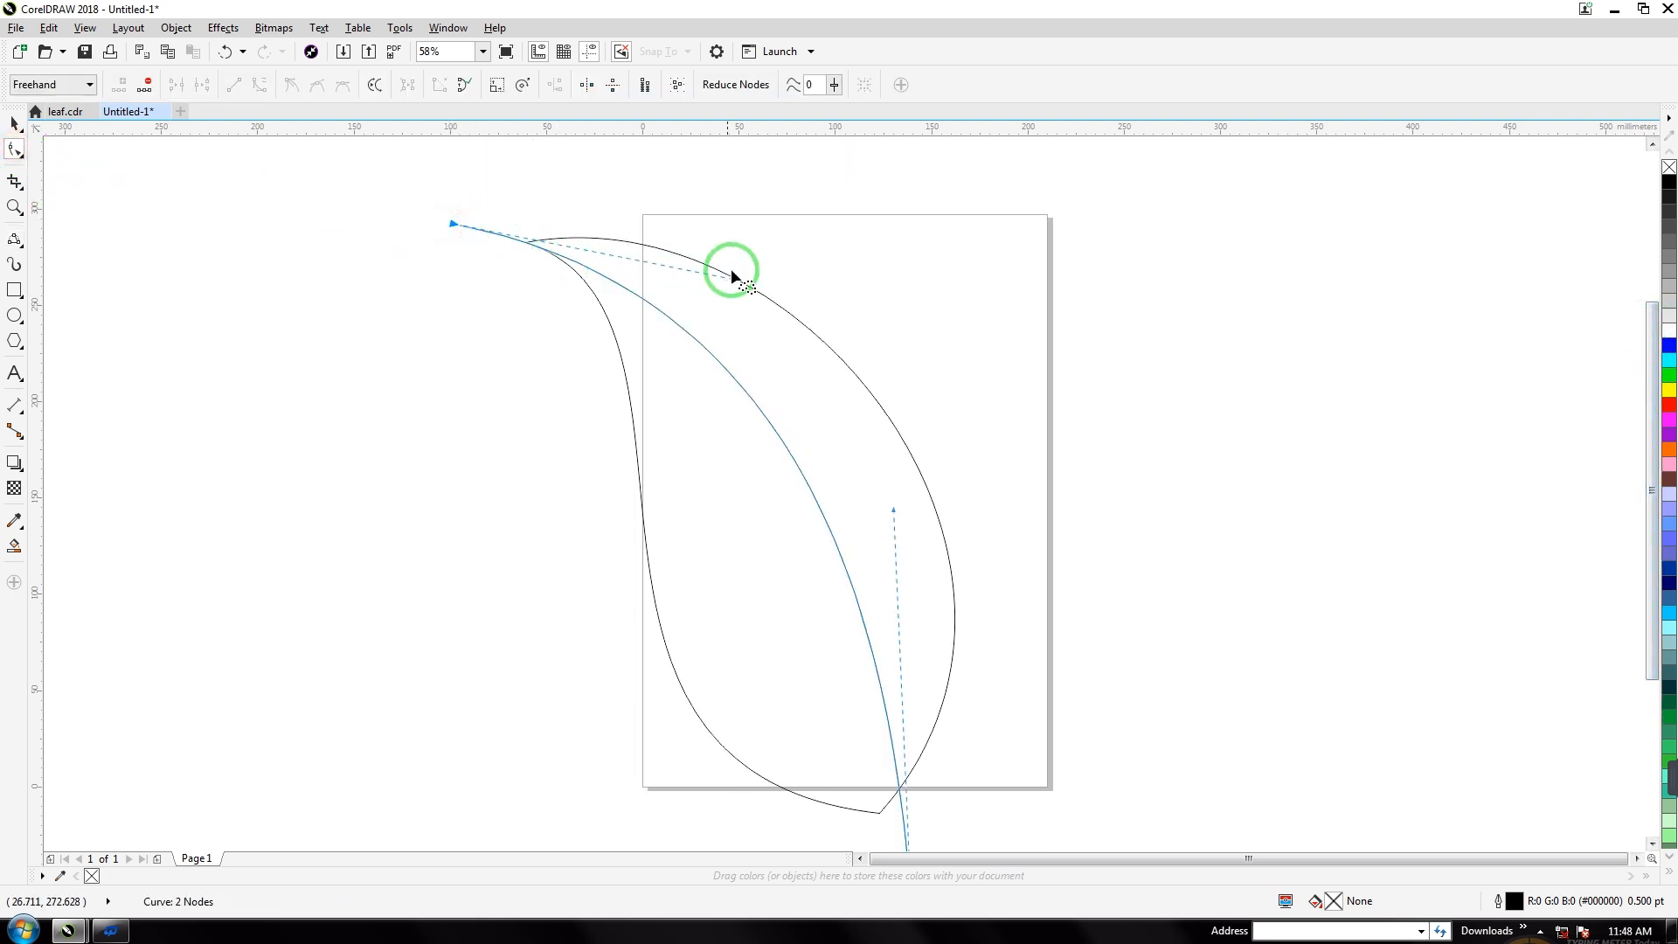
{"action": "left_click_drag", "start_coordinate": [736, 279], "coordinate": [701, 234]}
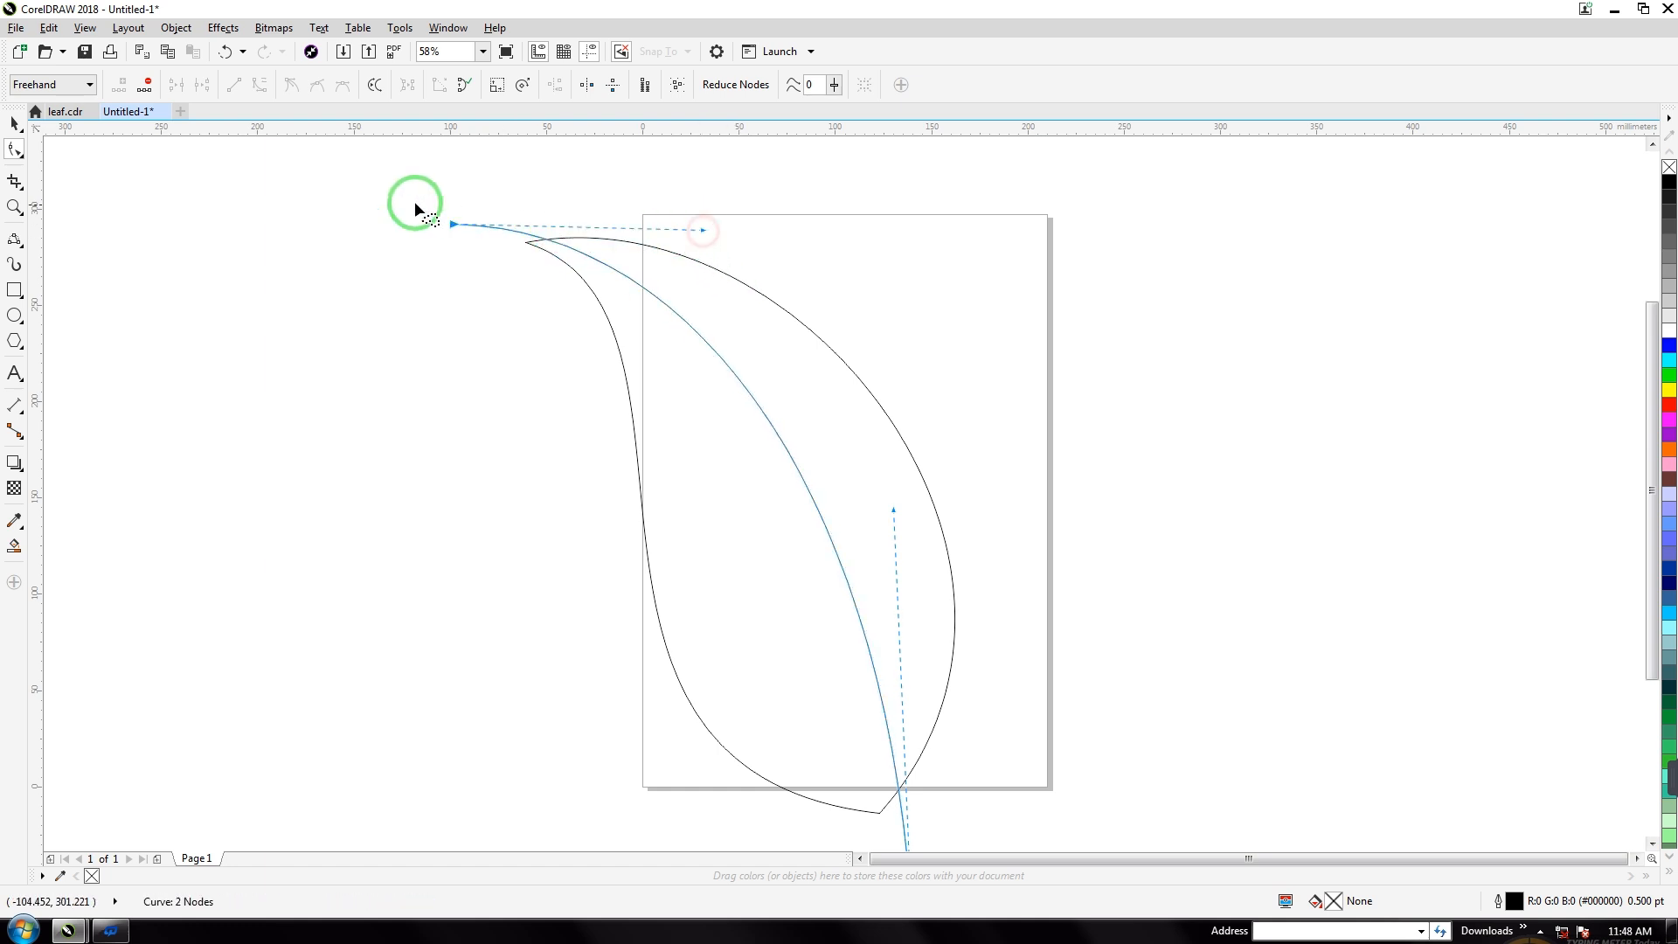
{"action": "left_click_drag", "start_coordinate": [447, 229], "coordinate": [445, 244]}
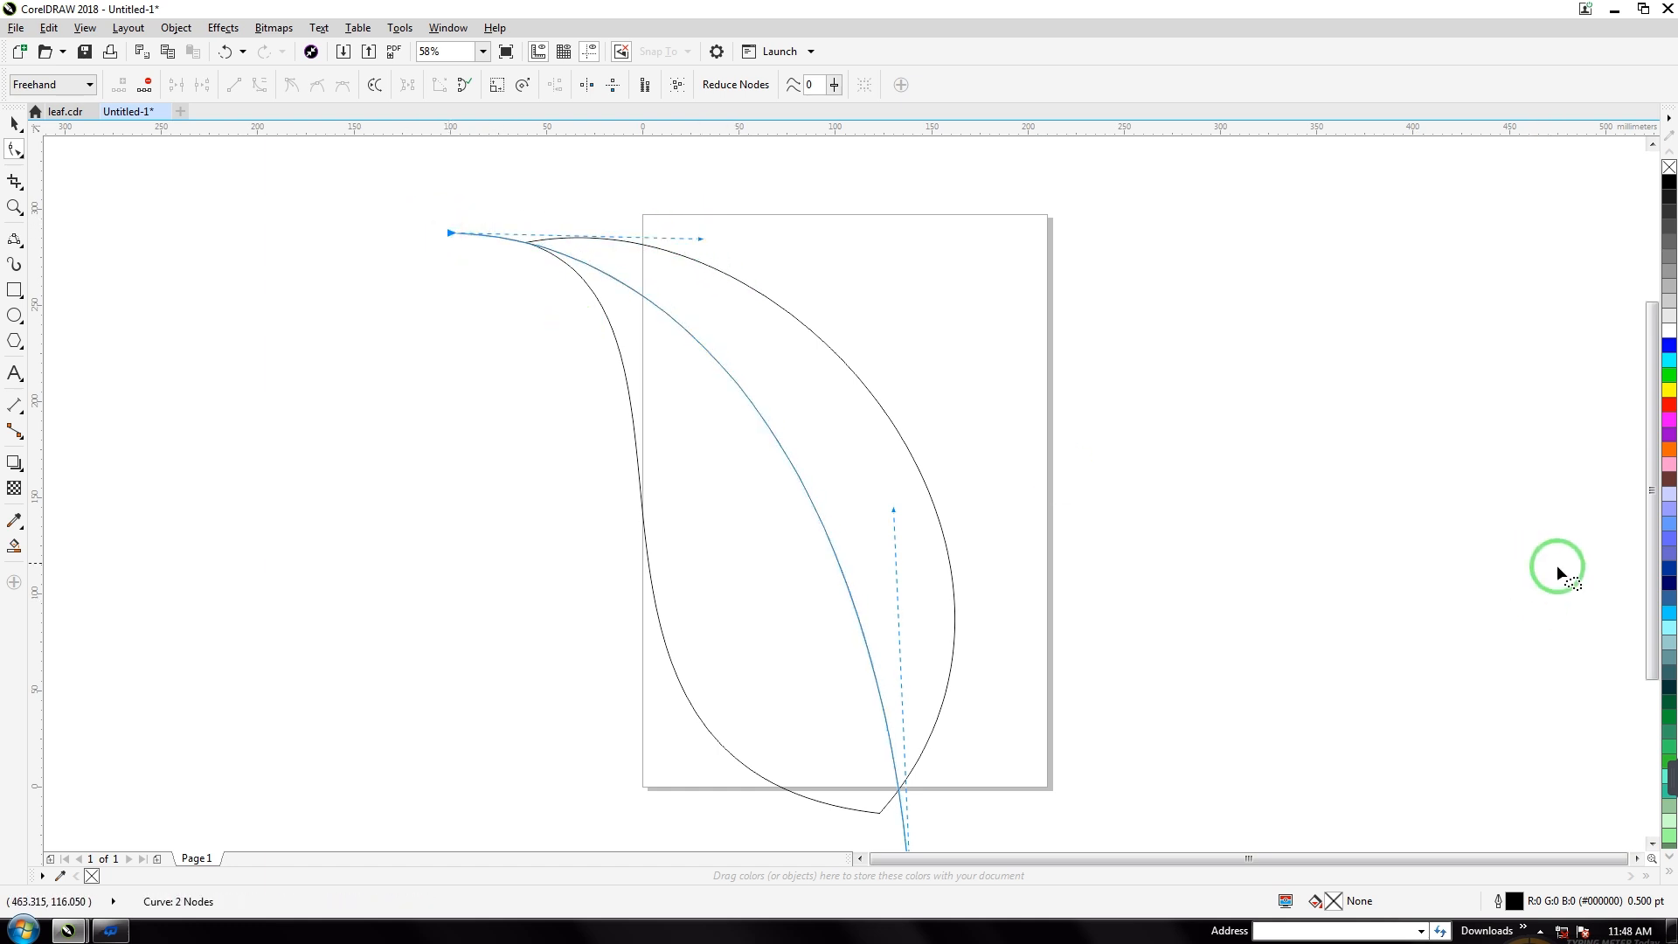
{"action": "left_click_drag", "start_coordinate": [900, 503], "coordinate": [911, 486]}
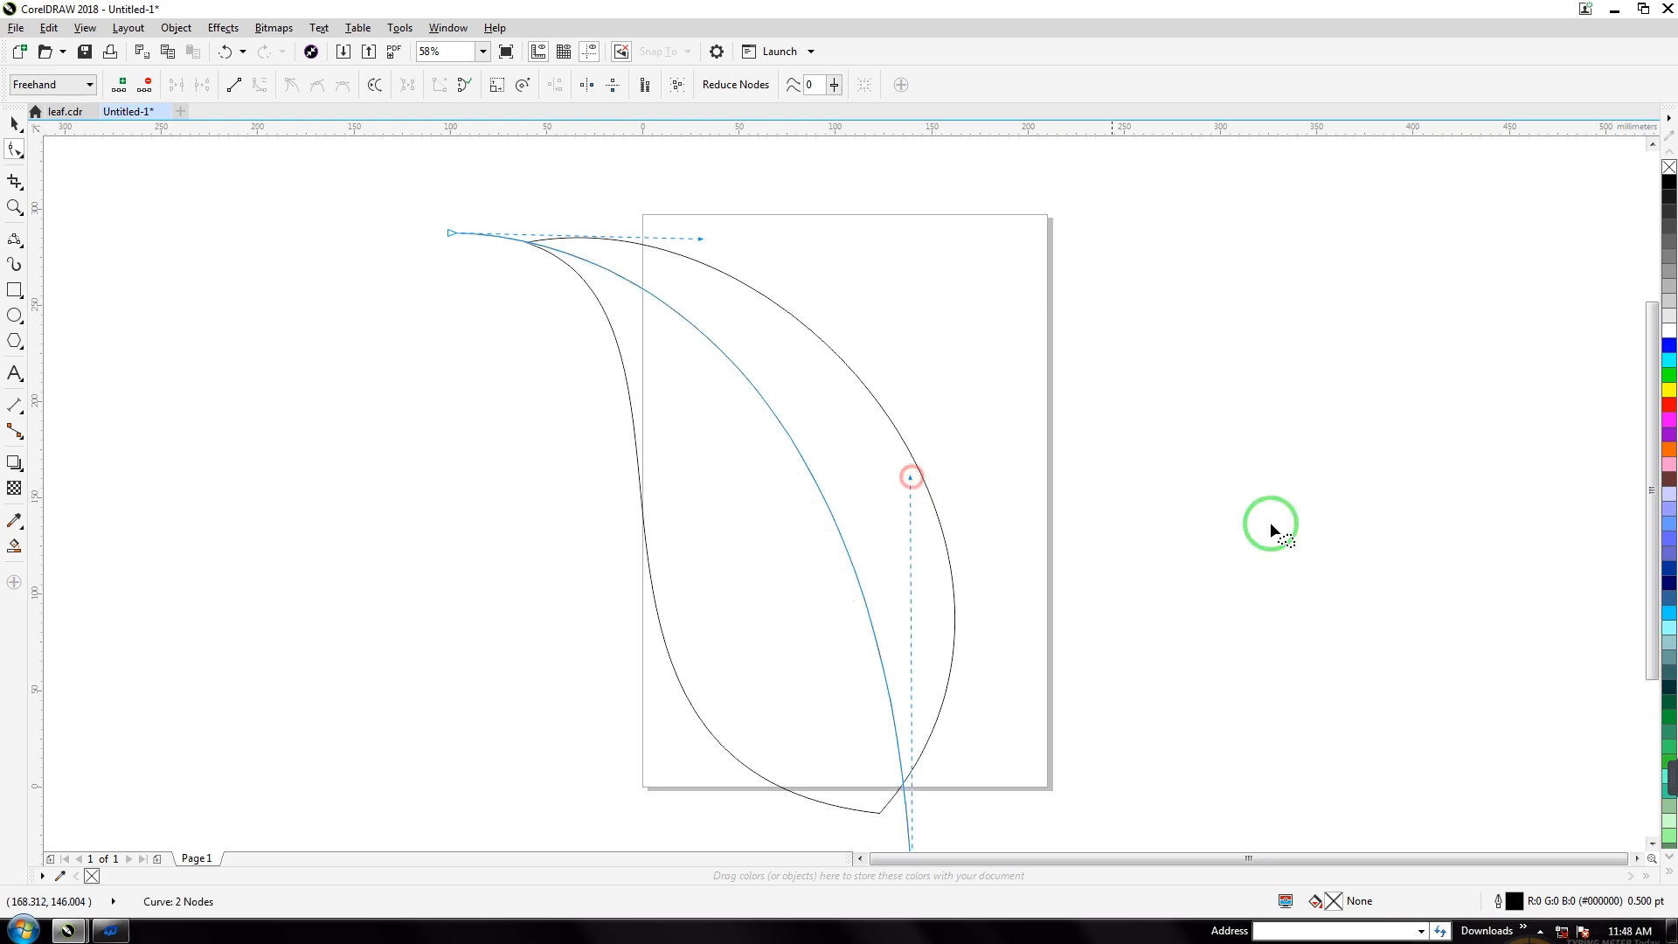
{"action": "left_click_drag", "start_coordinate": [1651, 381], "coordinate": [1651, 446]}
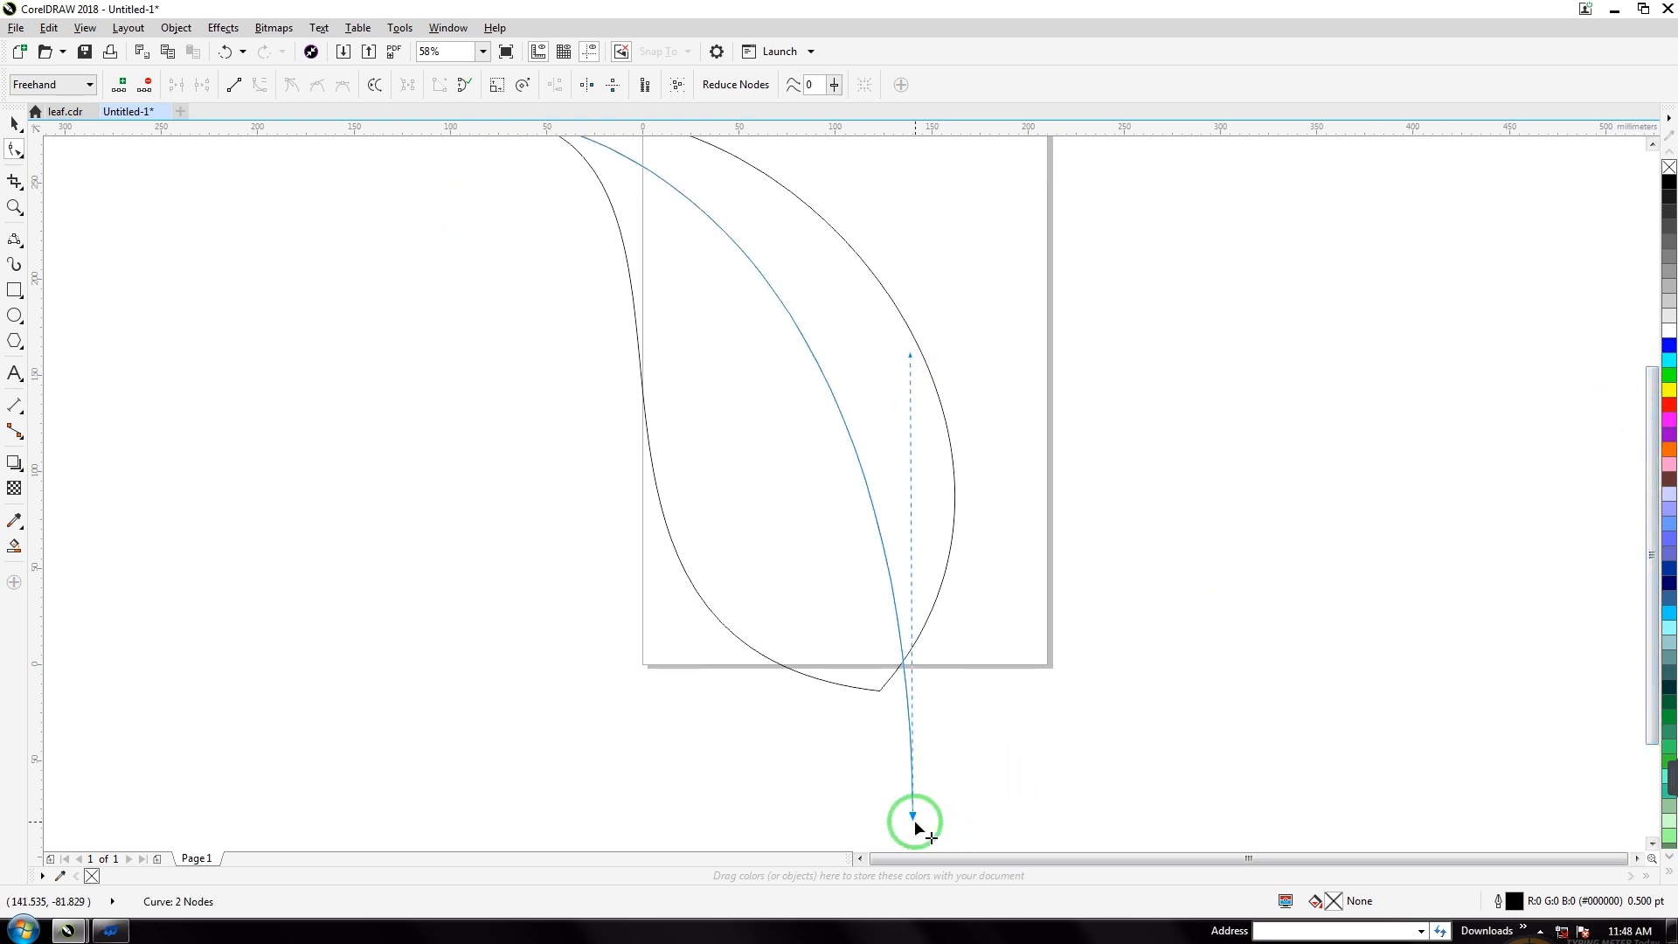
{"action": "left_click_drag", "start_coordinate": [916, 826], "coordinate": [883, 820]}
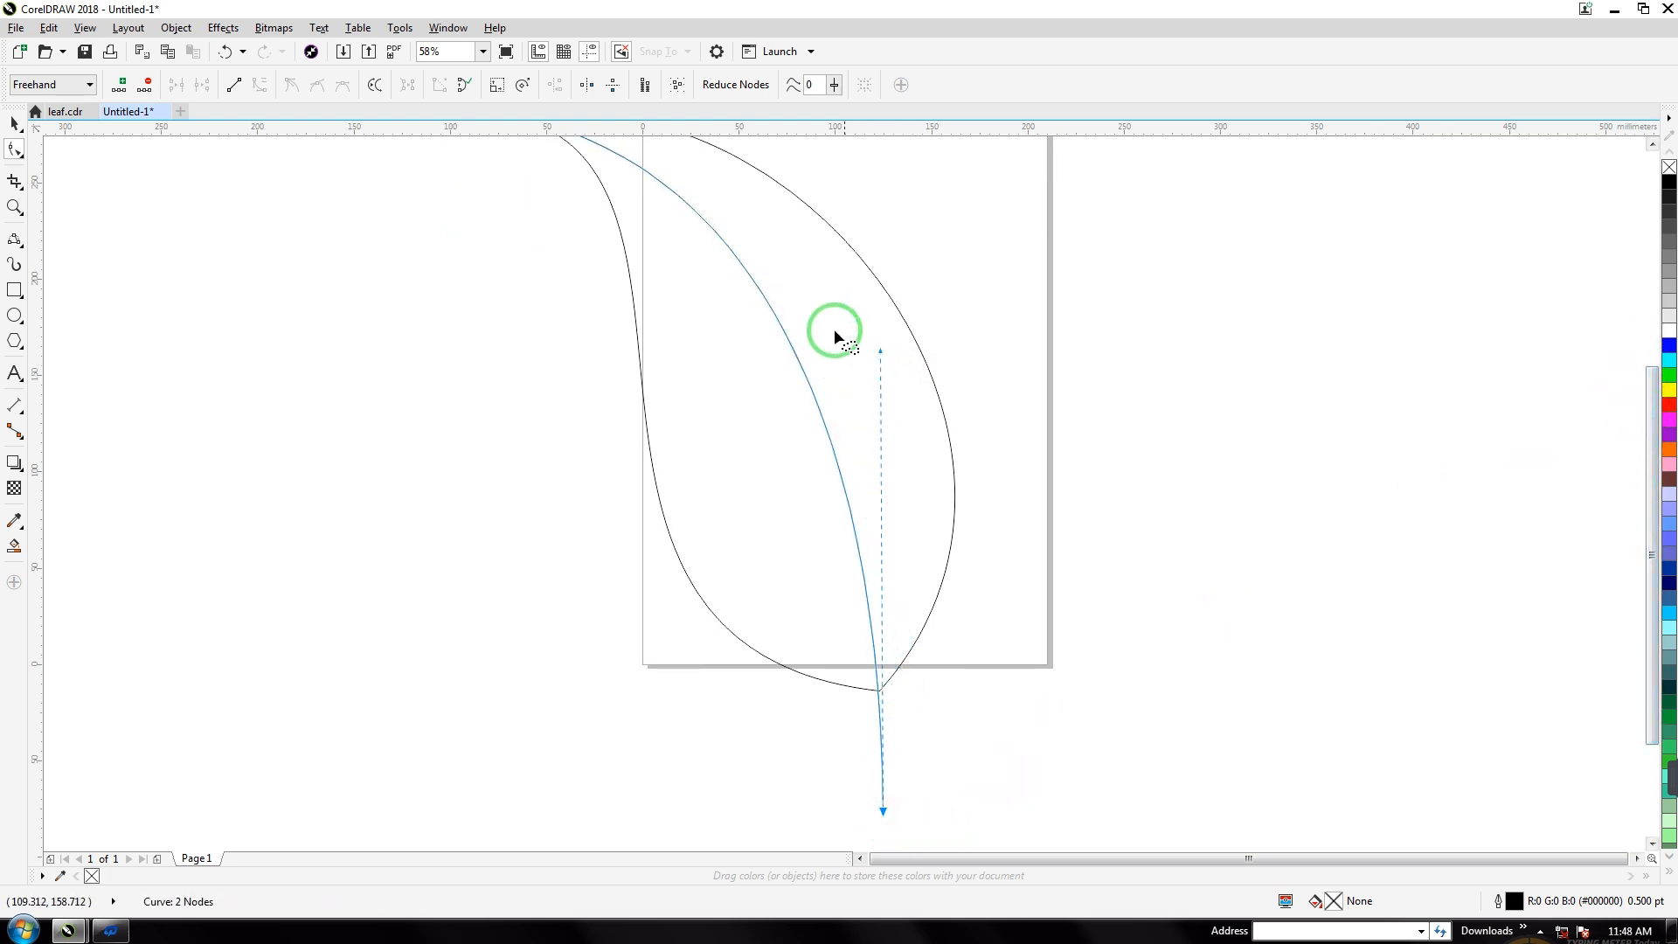
{"action": "scroll", "coordinate": [865, 245], "scroll_direction": "down", "scroll_amount": 2}
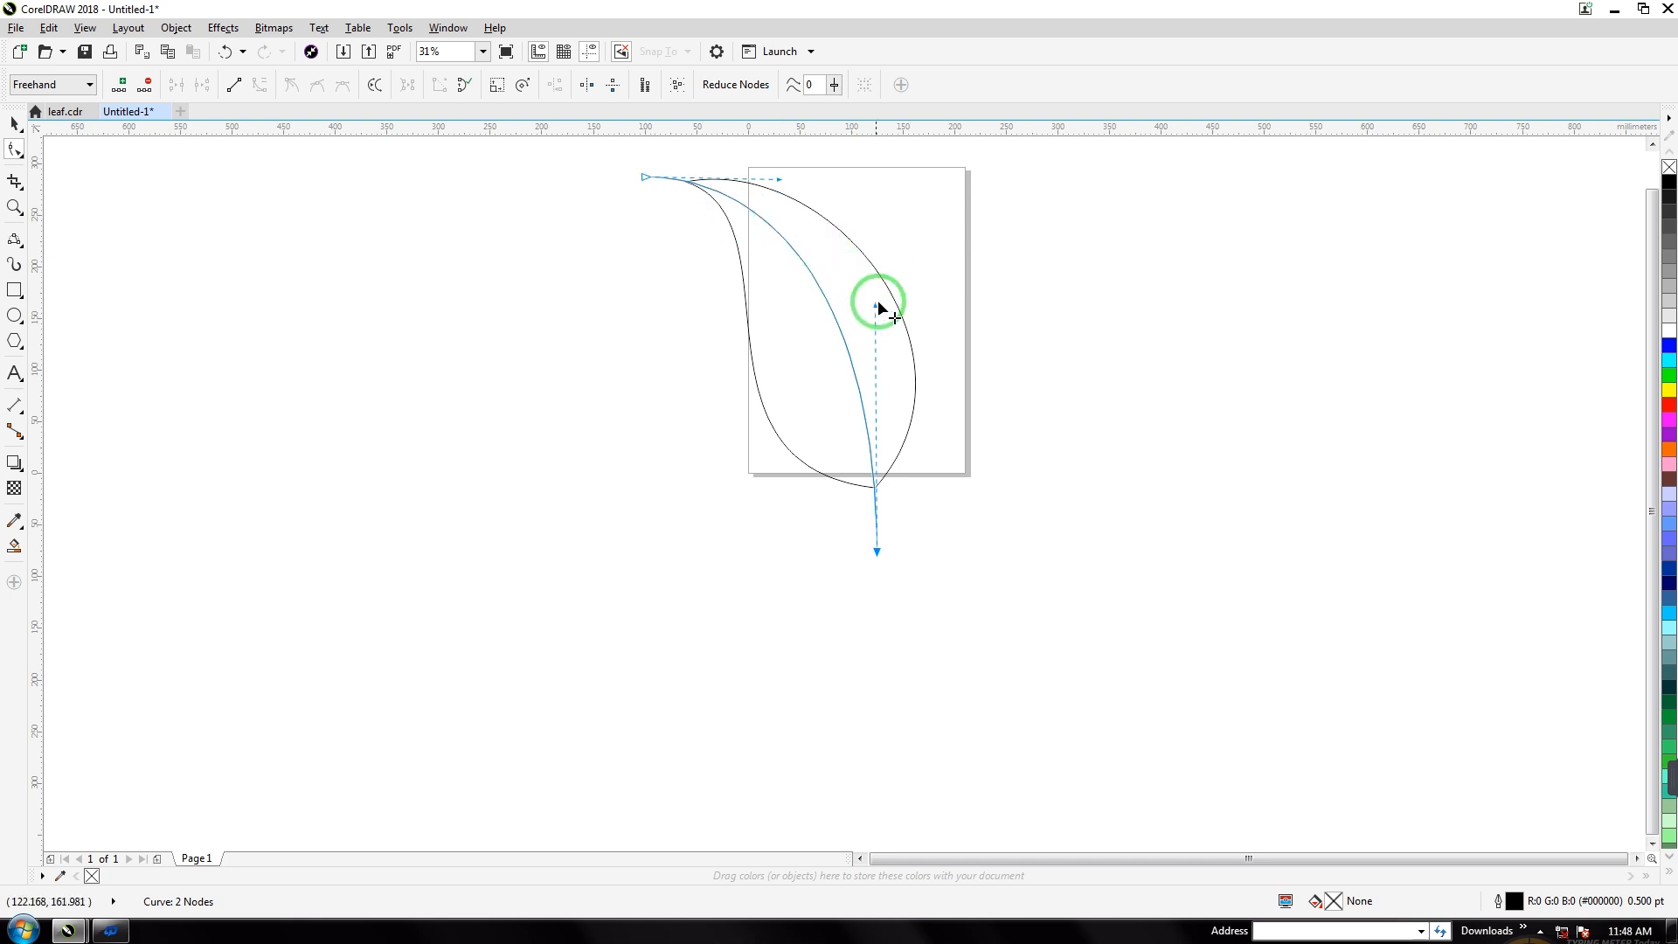
{"action": "left_click_drag", "start_coordinate": [877, 307], "coordinate": [861, 306]}
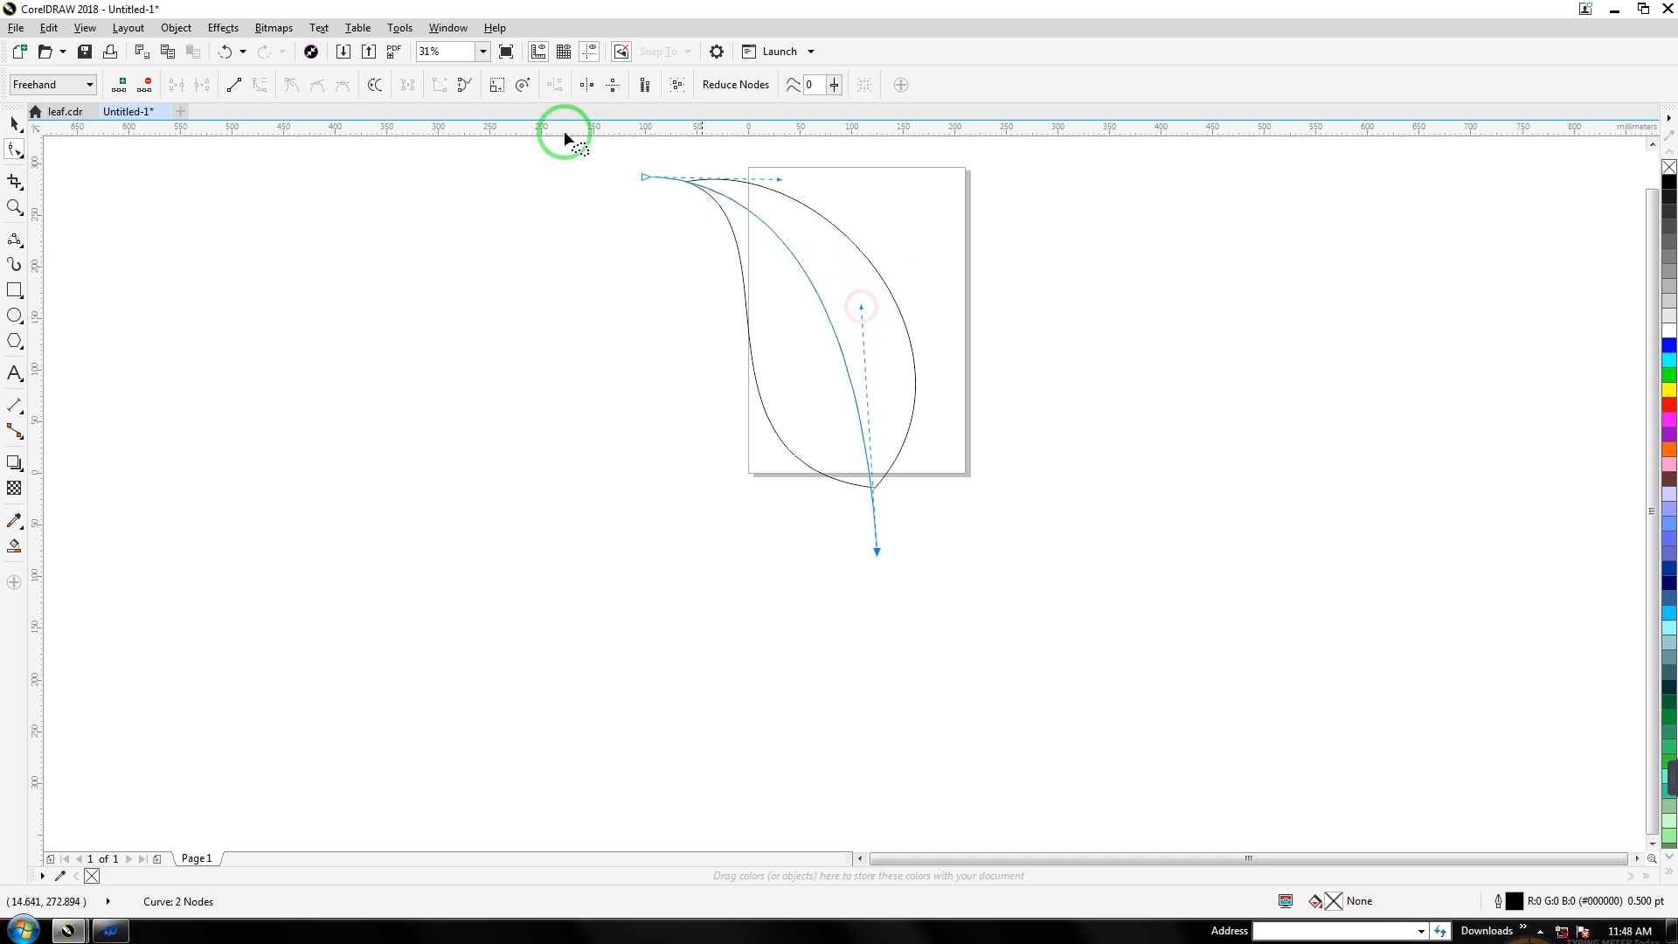
Trim the leaf outline with the midrib curve.
{"action": "left_click", "coordinate": [16, 124]}
{"action": "left_click_drag", "start_coordinate": [562, 152], "coordinate": [1039, 582]}
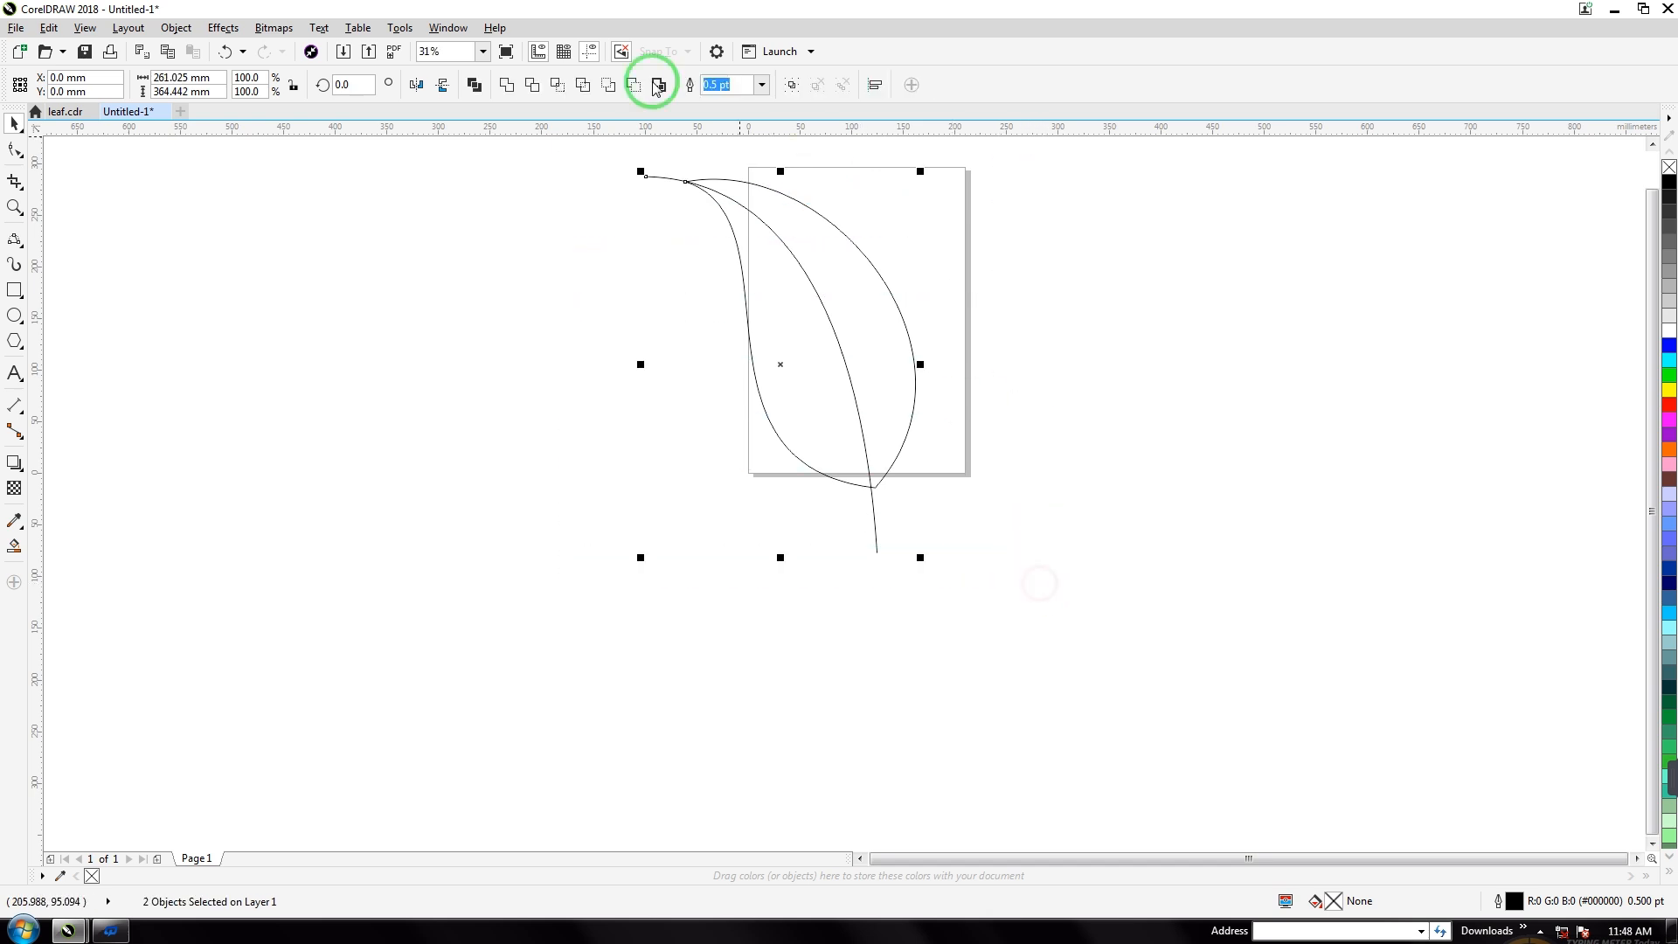
{"action": "left_click", "coordinate": [530, 84]}
{"action": "left_click", "coordinate": [566, 360]}
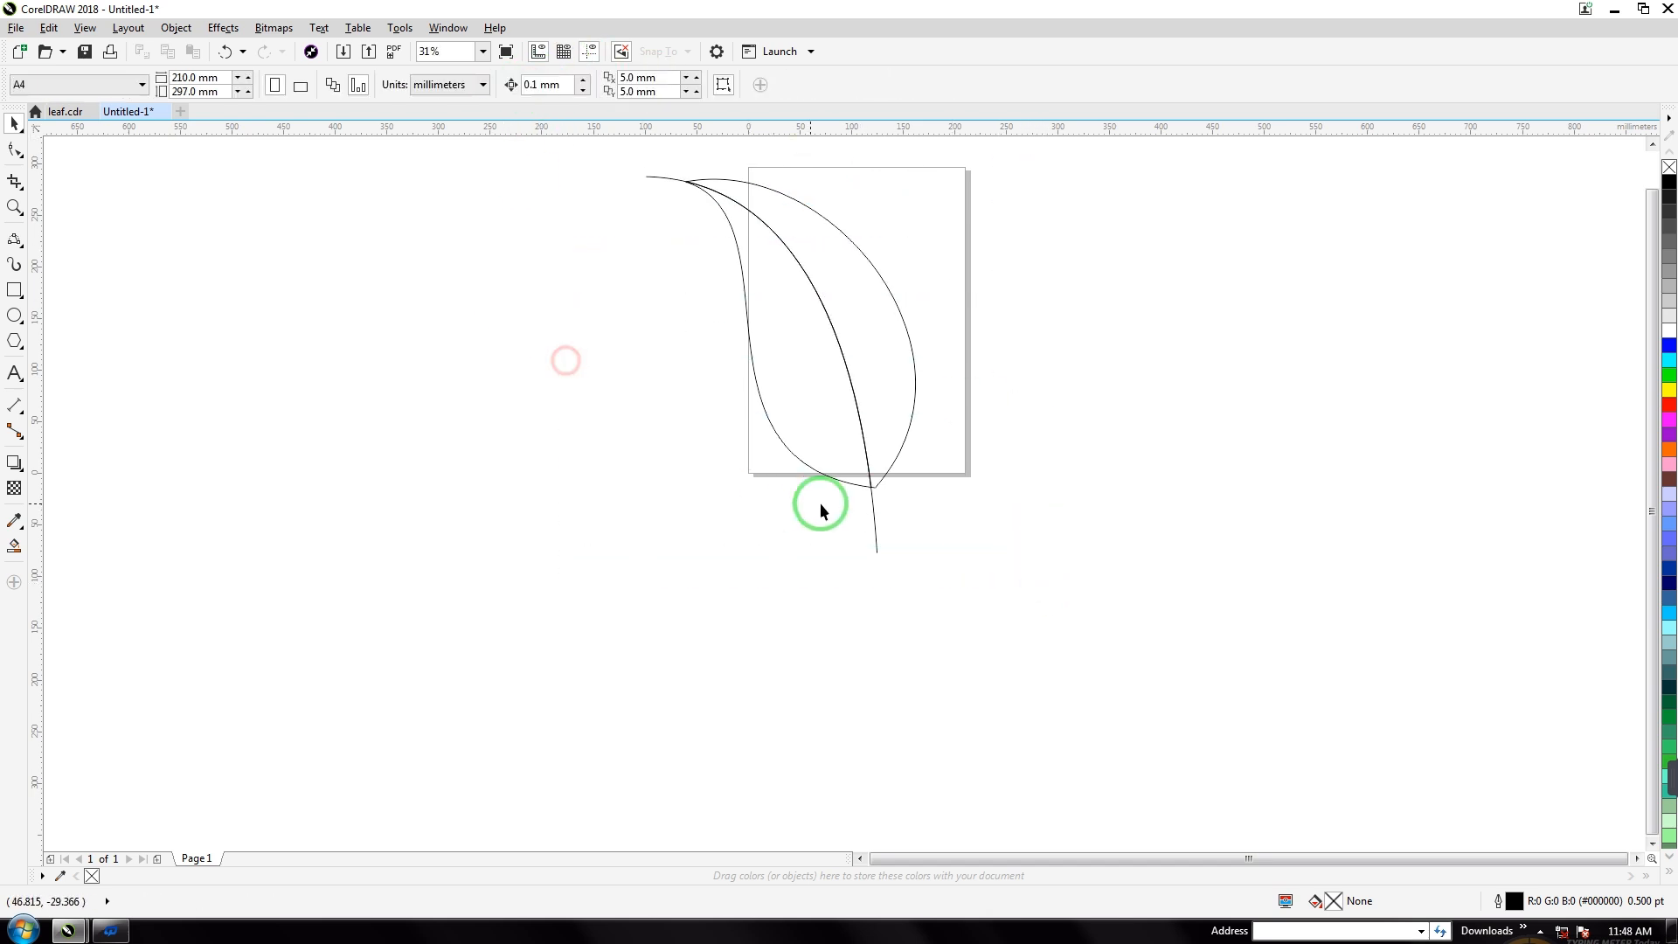
Delete the midrib curve, including its ends beyond the leaf tips.
{"action": "left_click", "coordinate": [872, 511]}
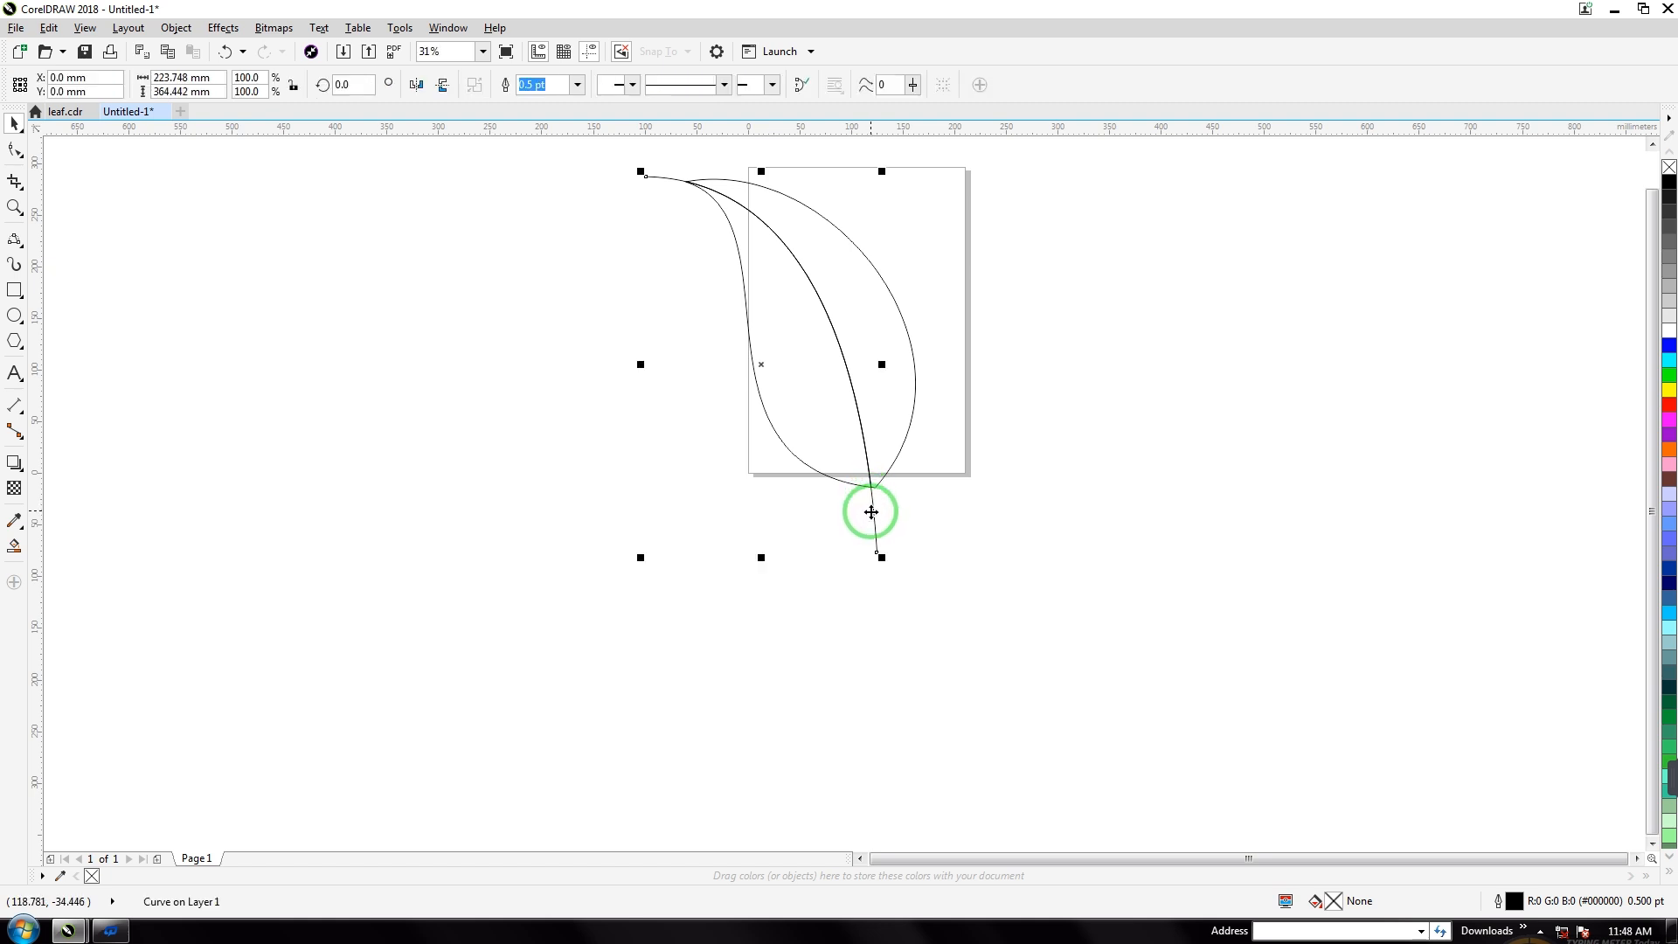
{"action": "left_click", "coordinate": [898, 530]}
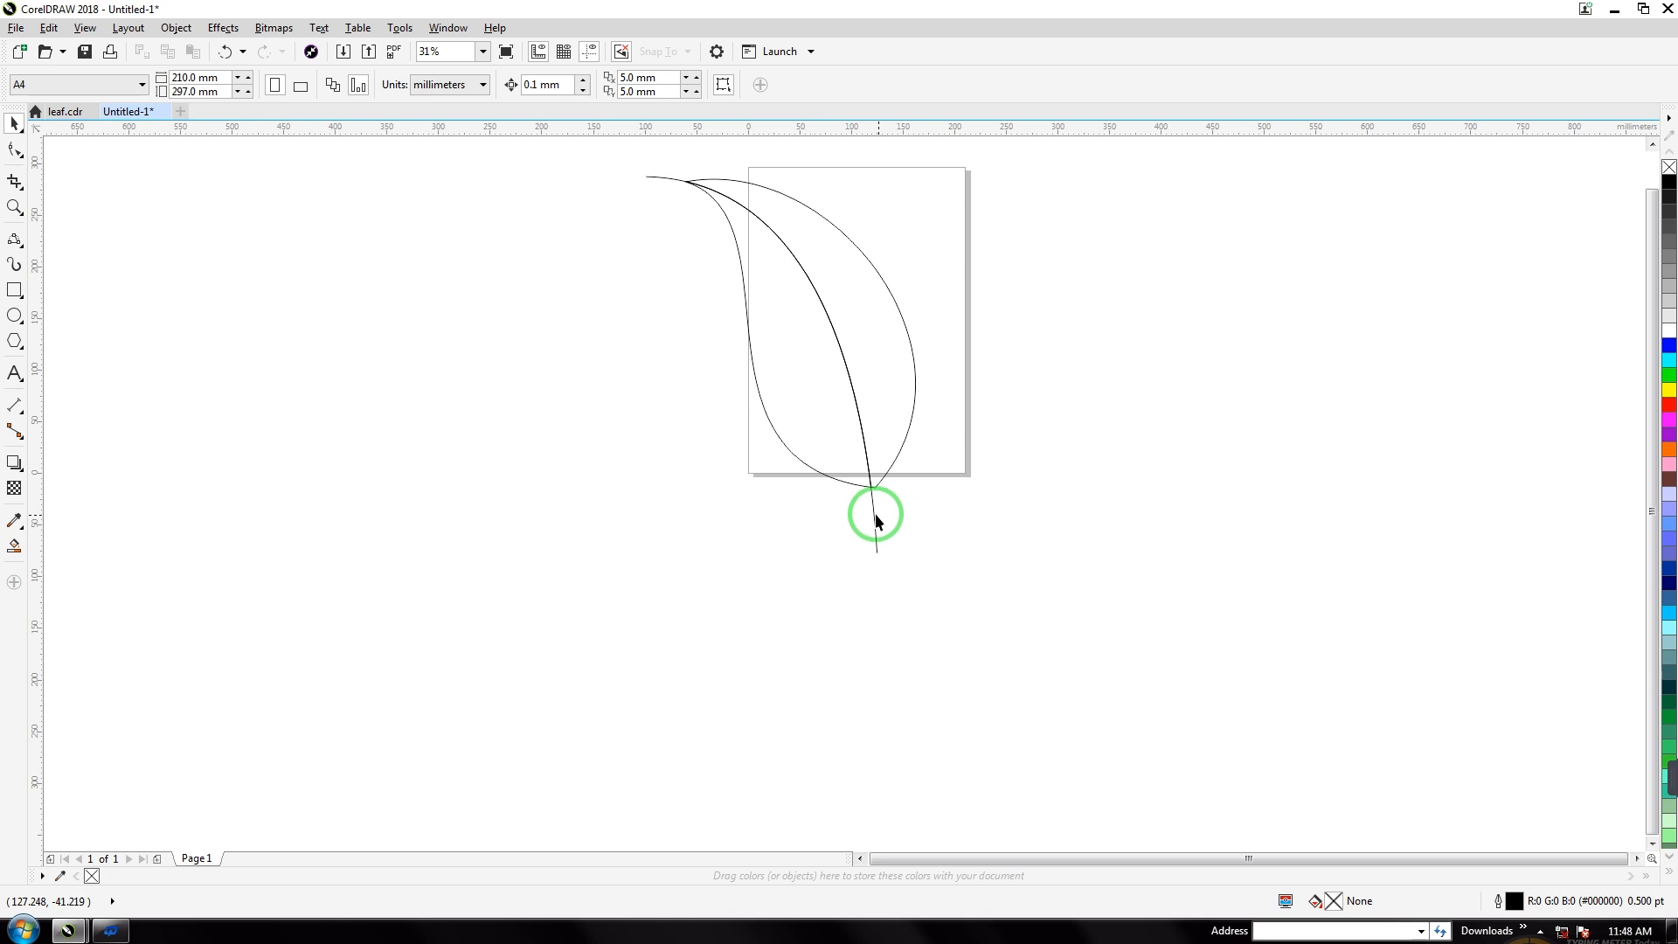
{"action": "left_click", "coordinate": [874, 512]}
{"action": "key", "text": "Delete"}
Break the trimmed leaf apart into two separate halves and select the right half.
{"action": "left_click", "coordinate": [812, 286]}
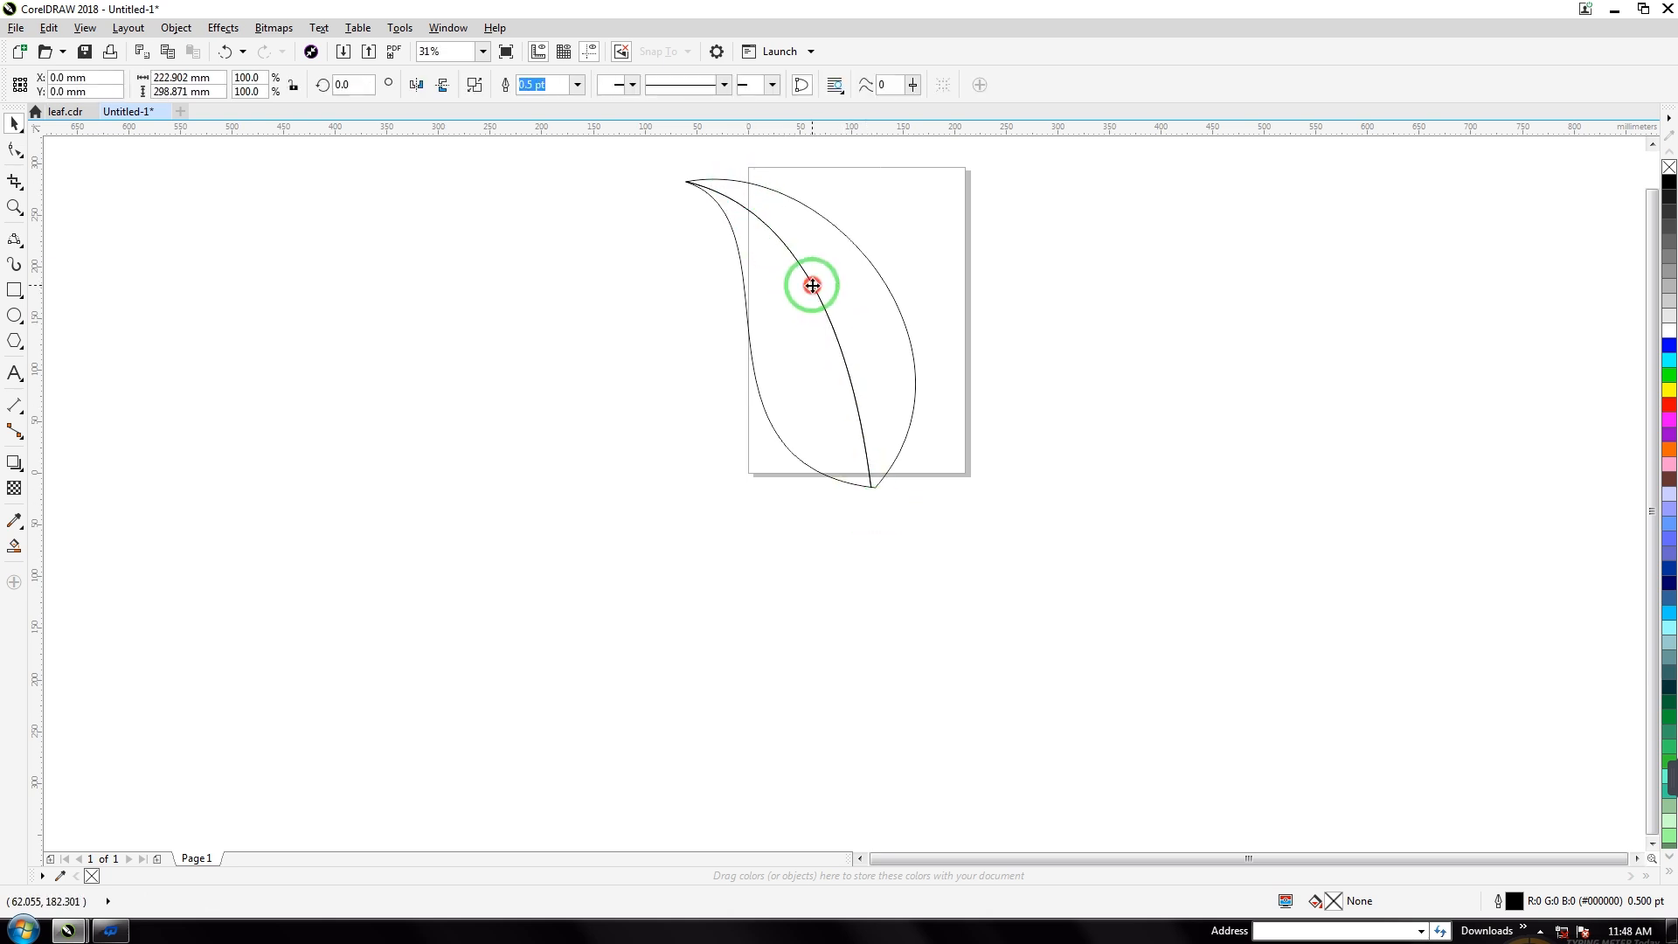
{"action": "left_click", "coordinate": [473, 84]}
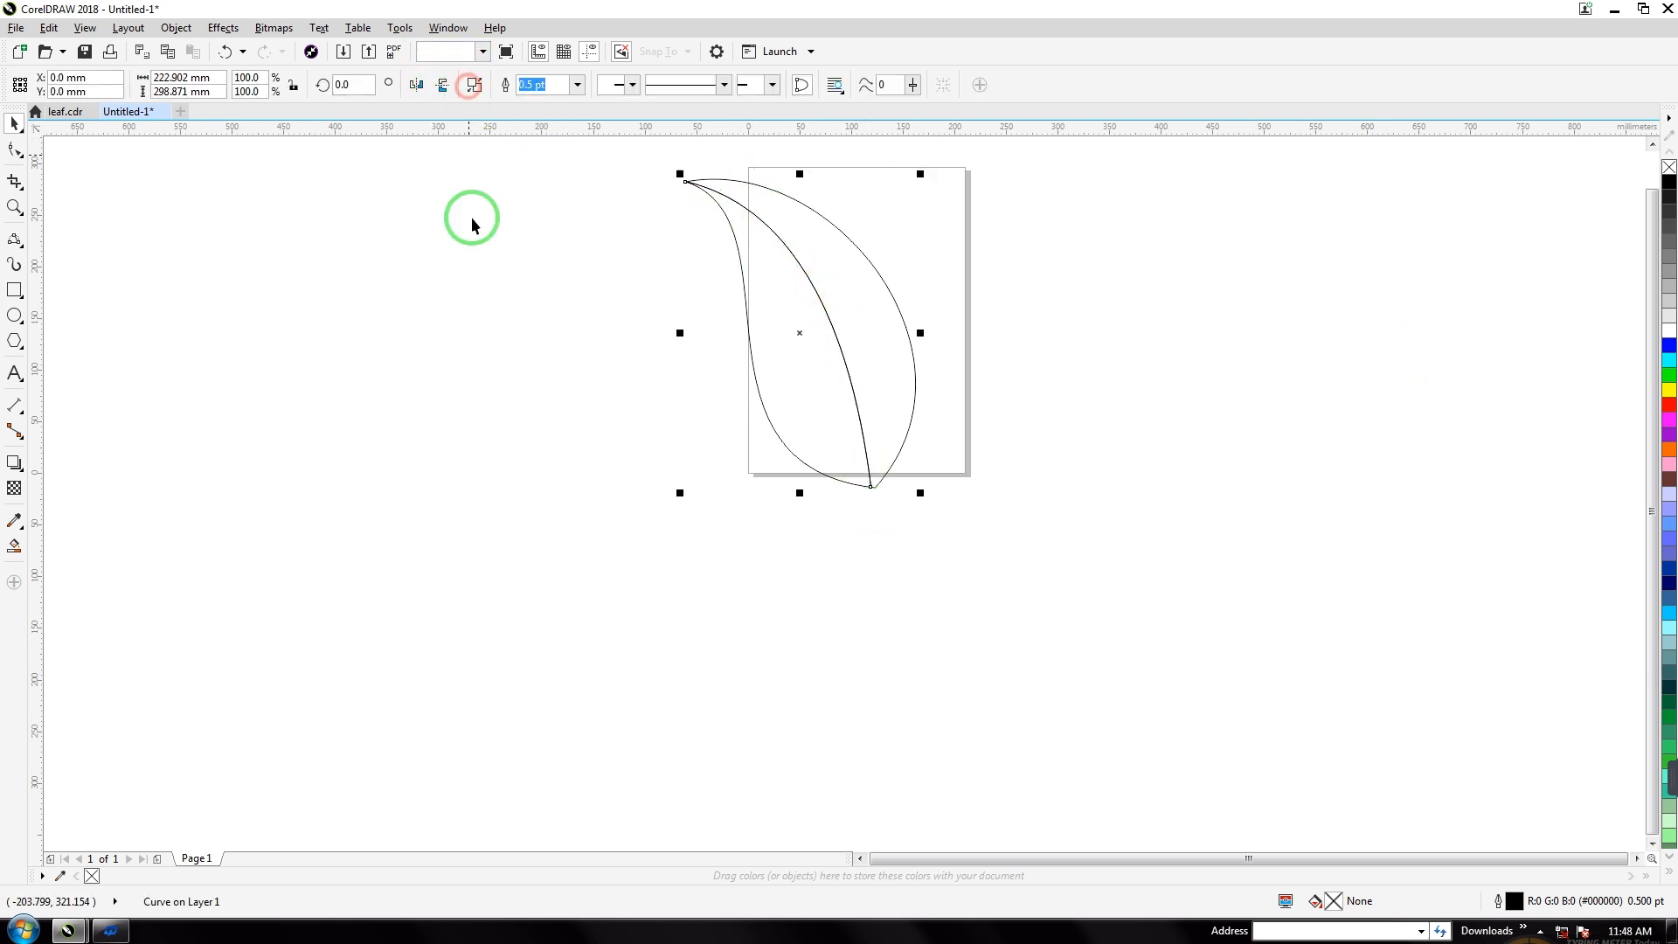
{"action": "left_click", "coordinate": [479, 356]}
{"action": "left_click", "coordinate": [888, 370]}
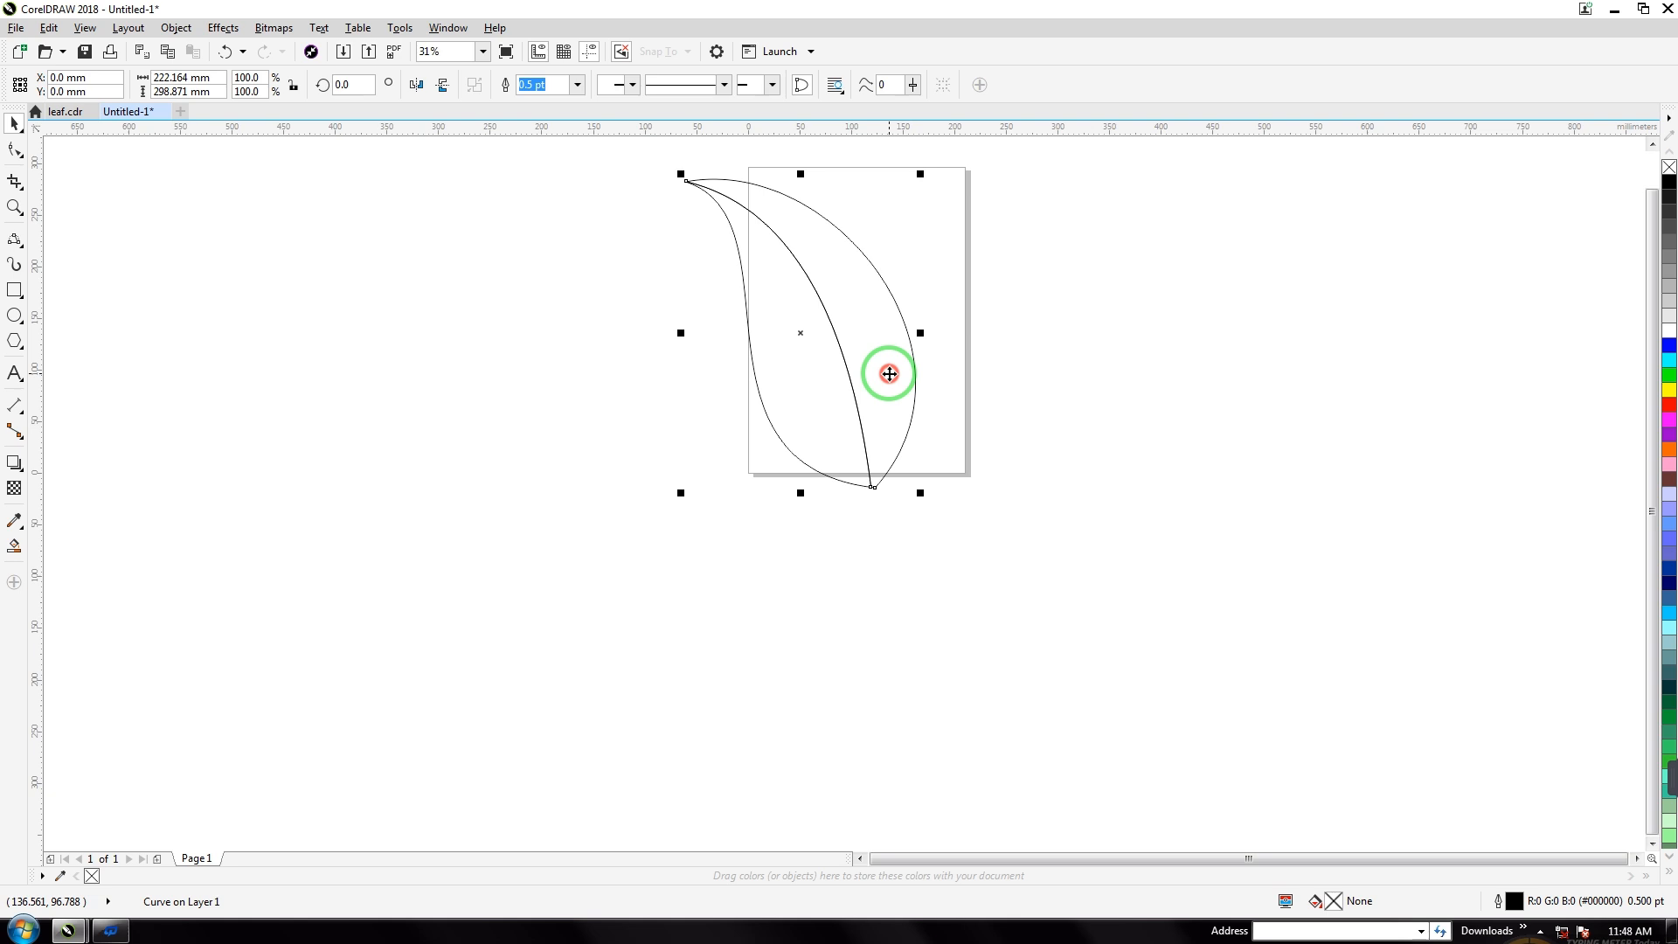
Fill both the right and the left leaf halves with green #009933.
{"action": "left_click", "coordinate": [1665, 753]}
{"action": "left_click", "coordinate": [795, 413]}
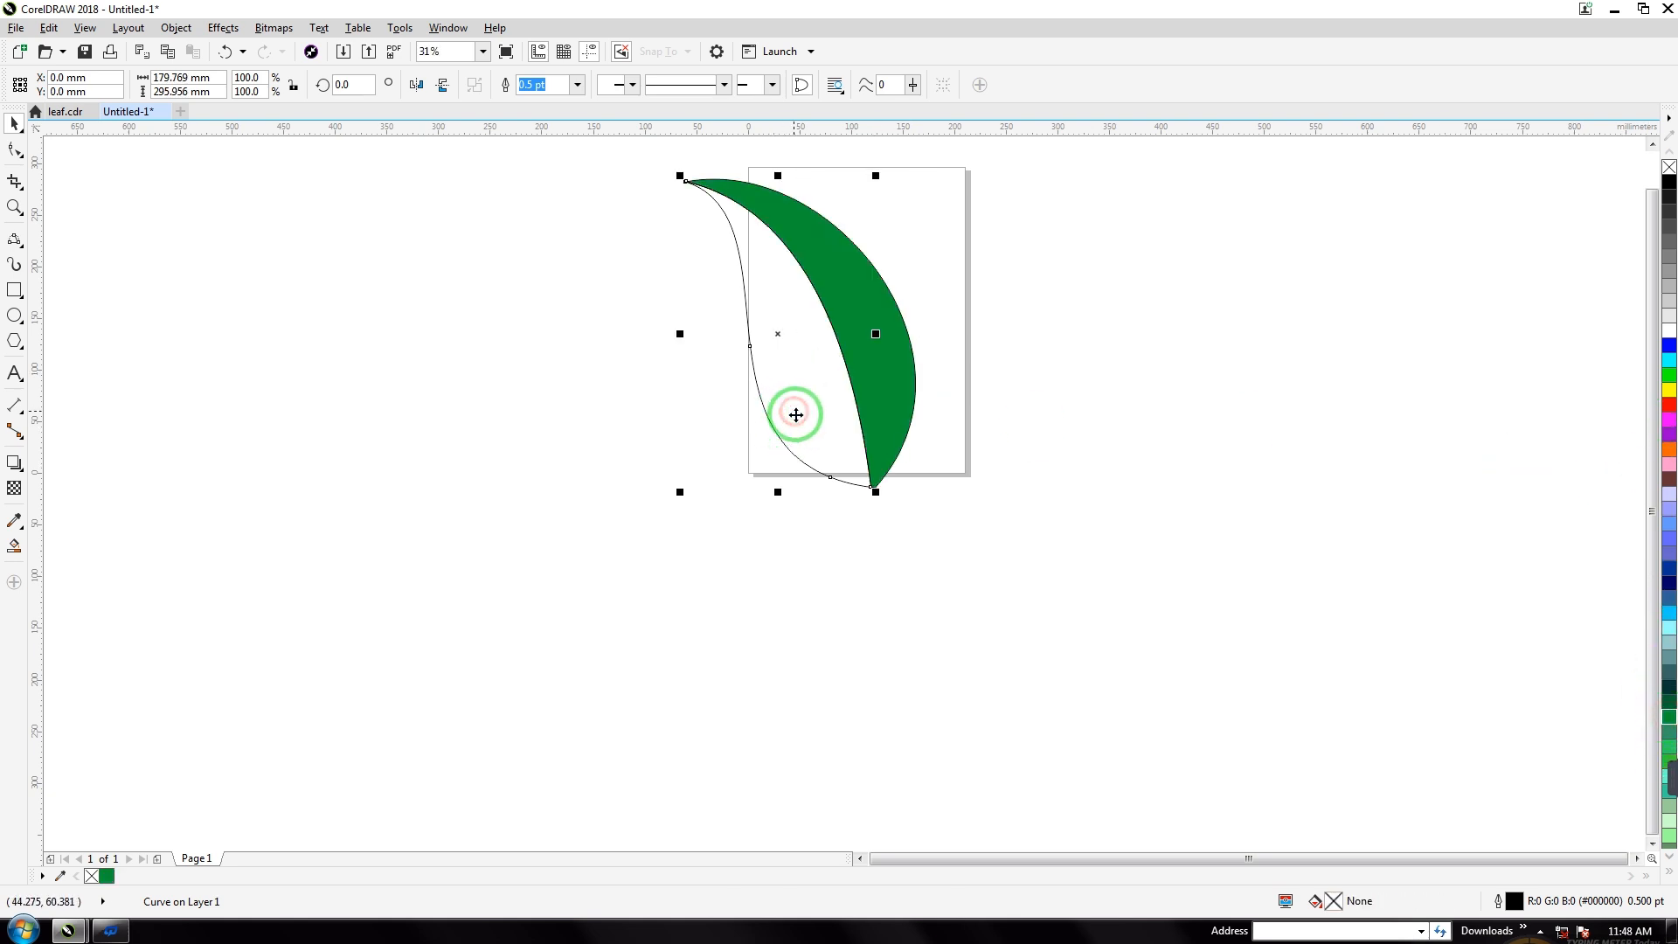
{"action": "left_click", "coordinate": [1669, 744]}
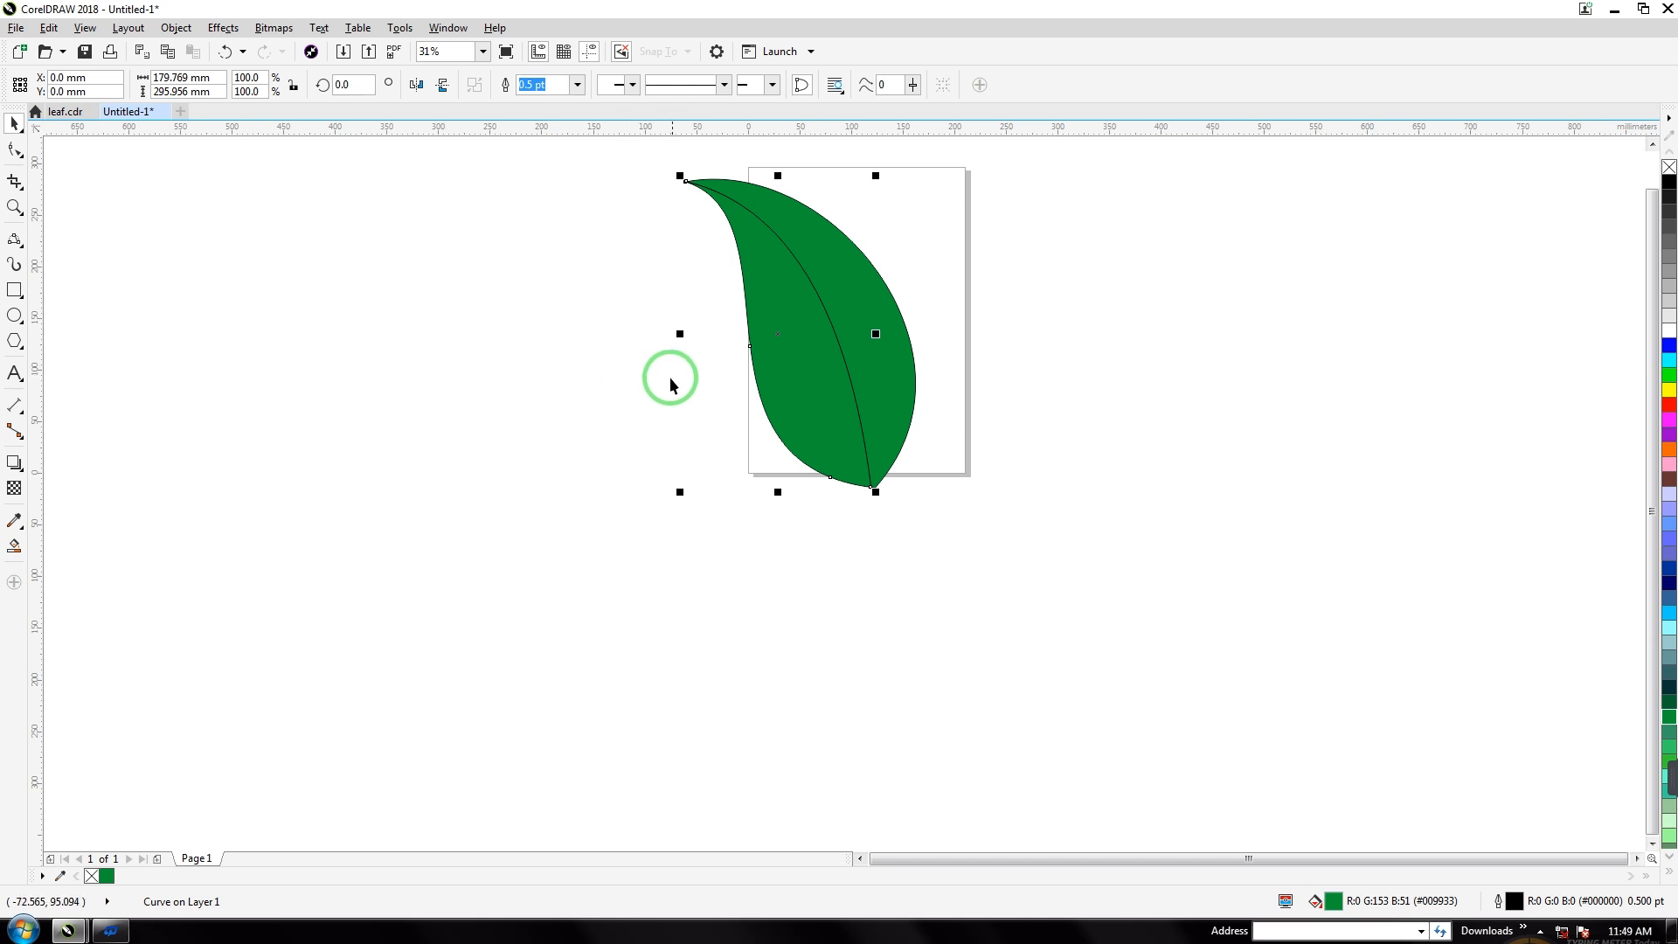
Shift the left leaf half slightly to the left to leave a thin gap along the midrib.
{"action": "left_click", "coordinate": [720, 337]}
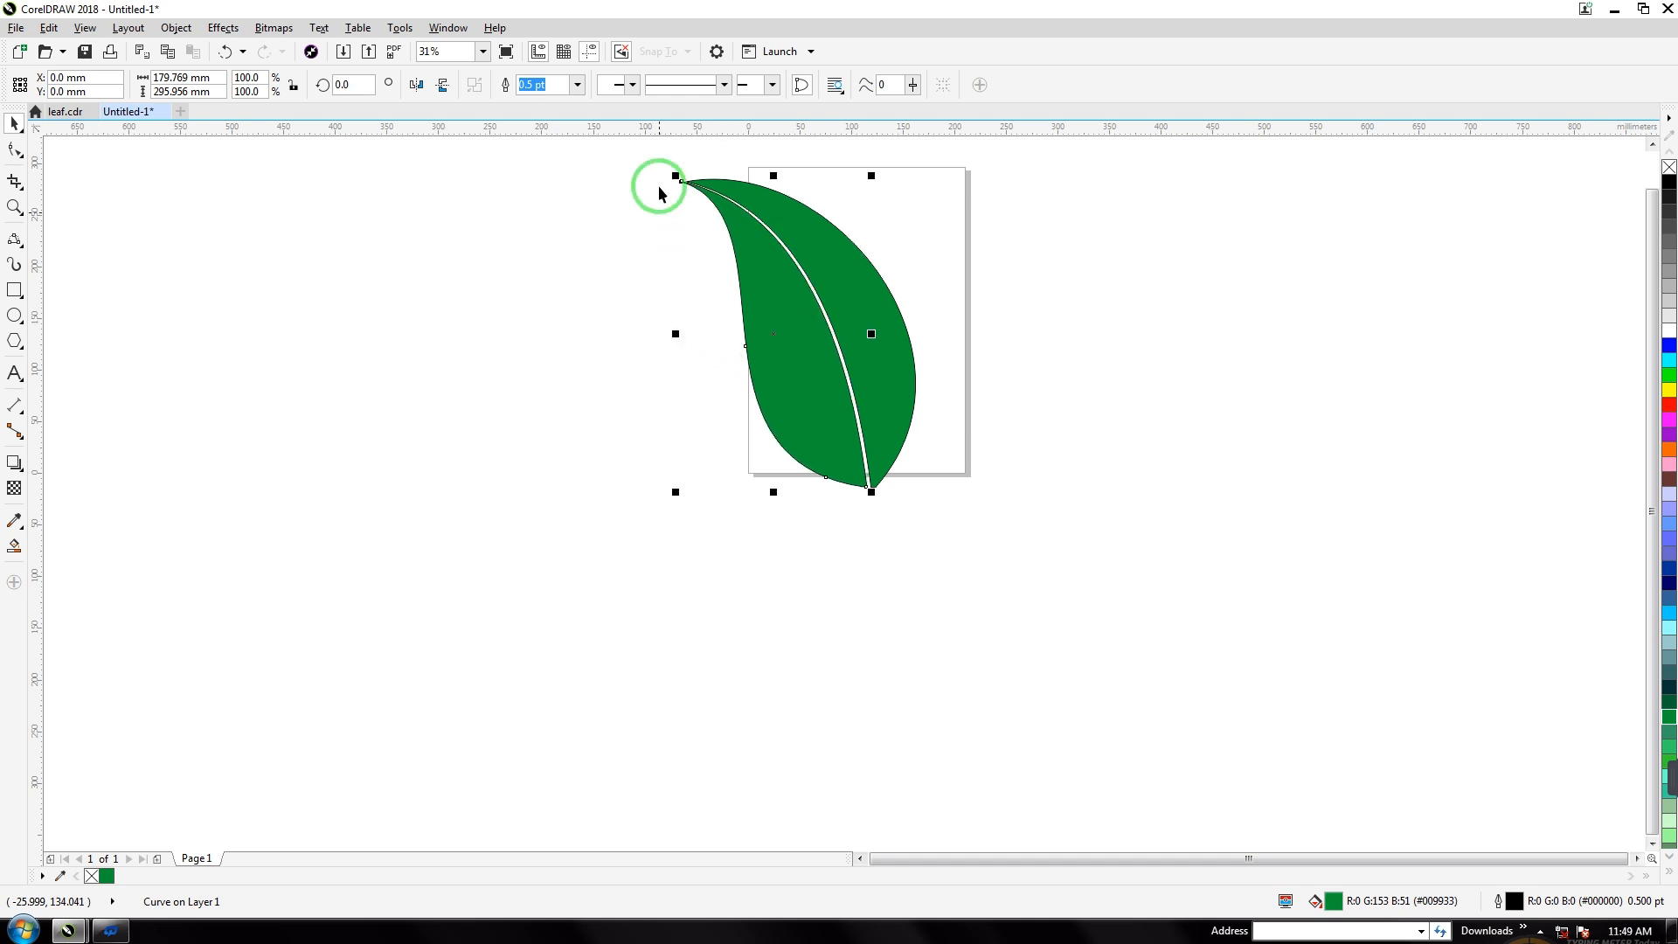
{"action": "left_click_drag", "start_coordinate": [655, 165], "coordinate": [966, 555]}
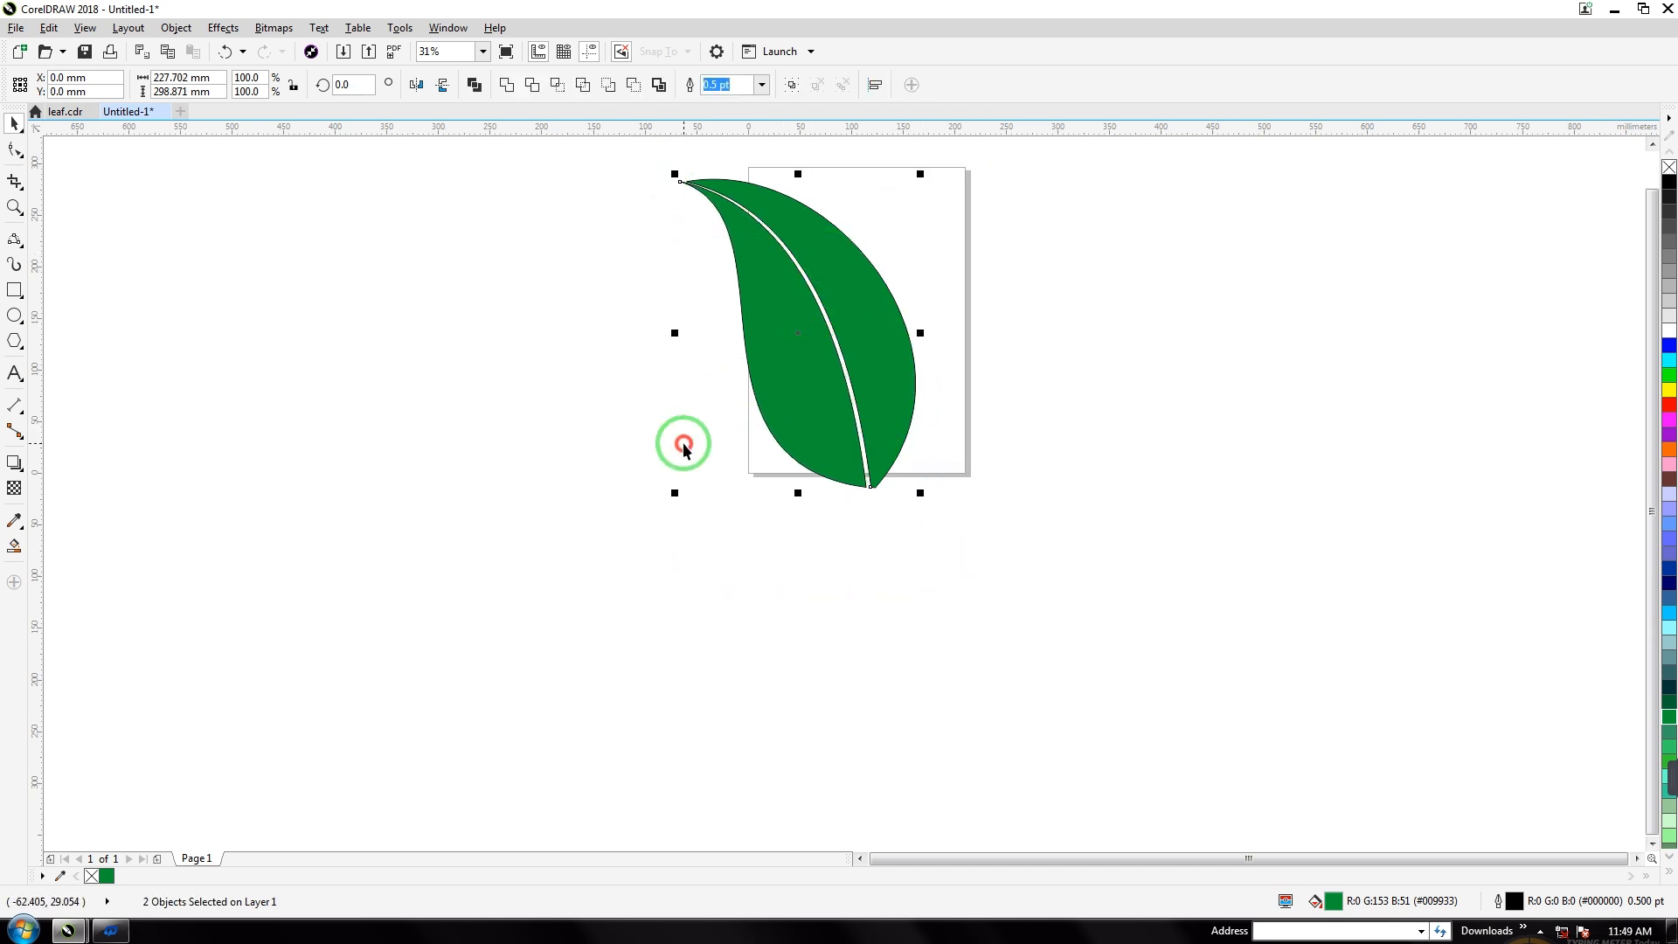
{"action": "left_click", "coordinate": [791, 401]}
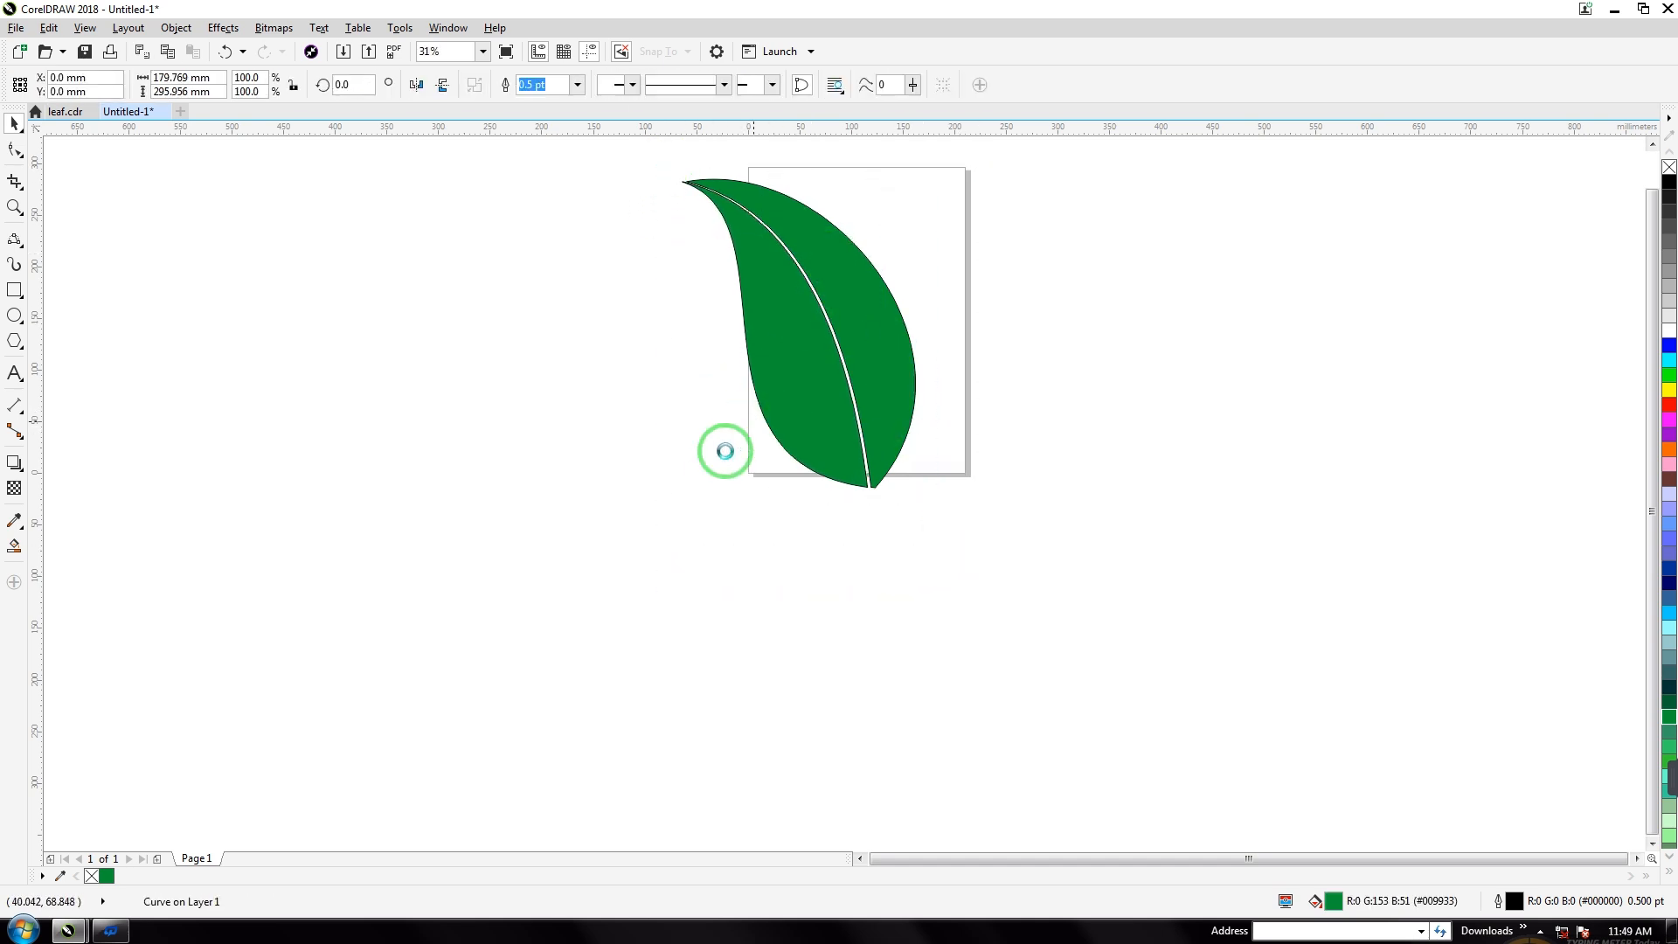
{"action": "left_click", "coordinate": [719, 477]}
{"action": "left_click", "coordinate": [757, 280]}
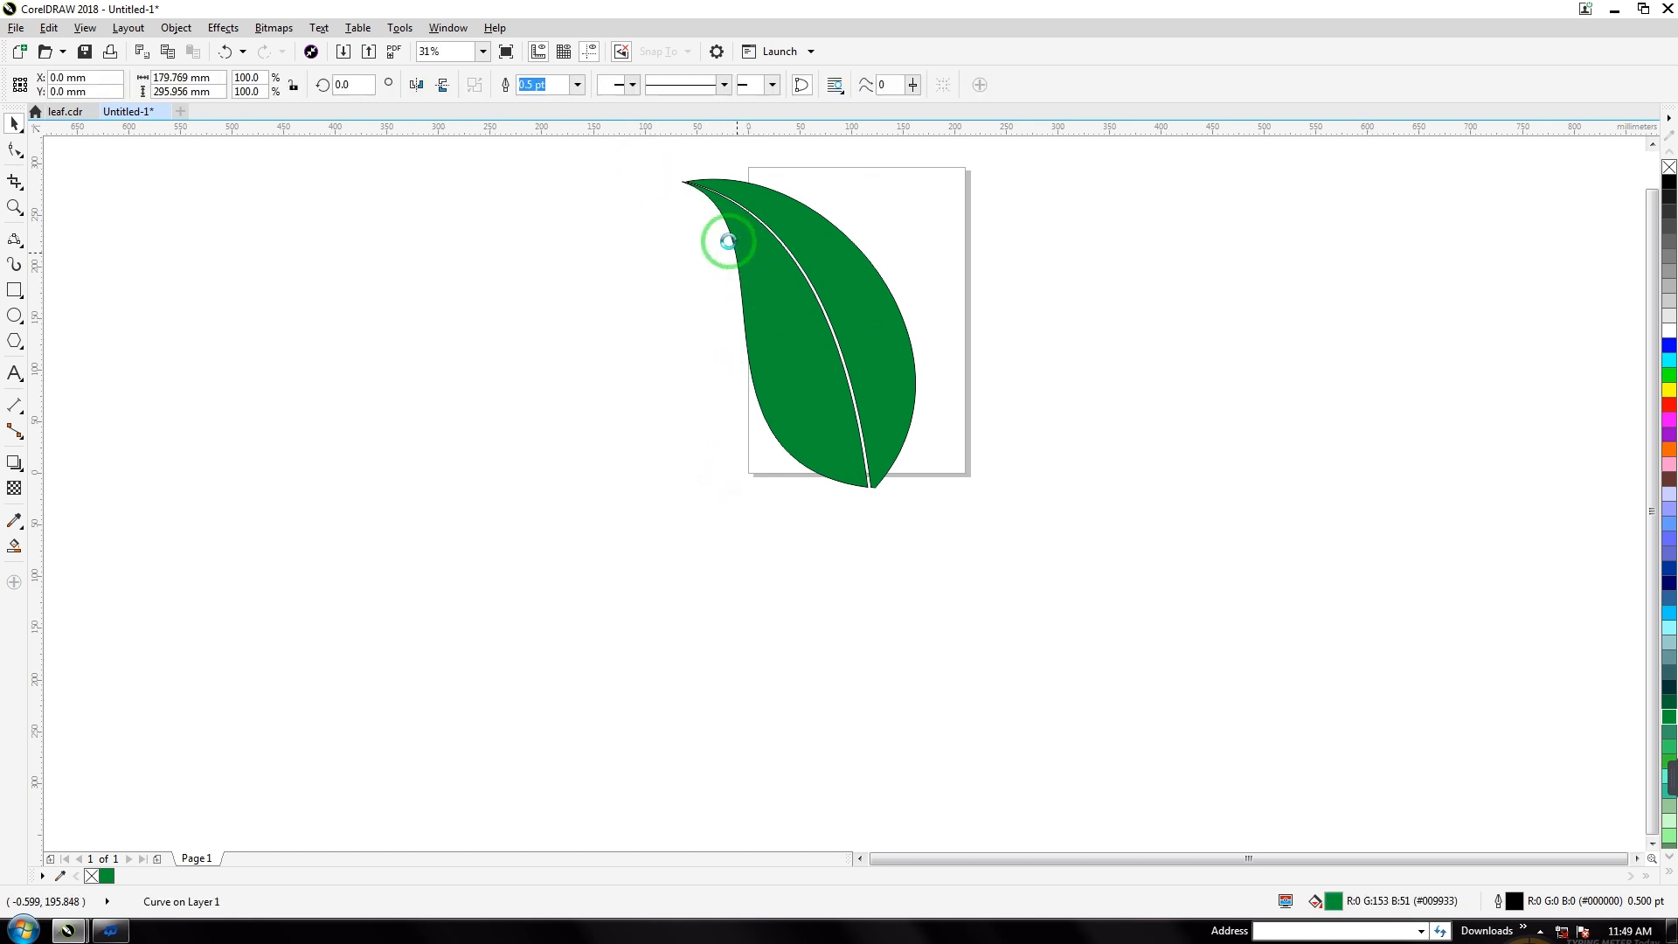
Remove the outline from both leaf halves by setting the outline width to None.
{"action": "left_click_drag", "start_coordinate": [647, 157], "coordinate": [964, 543]}
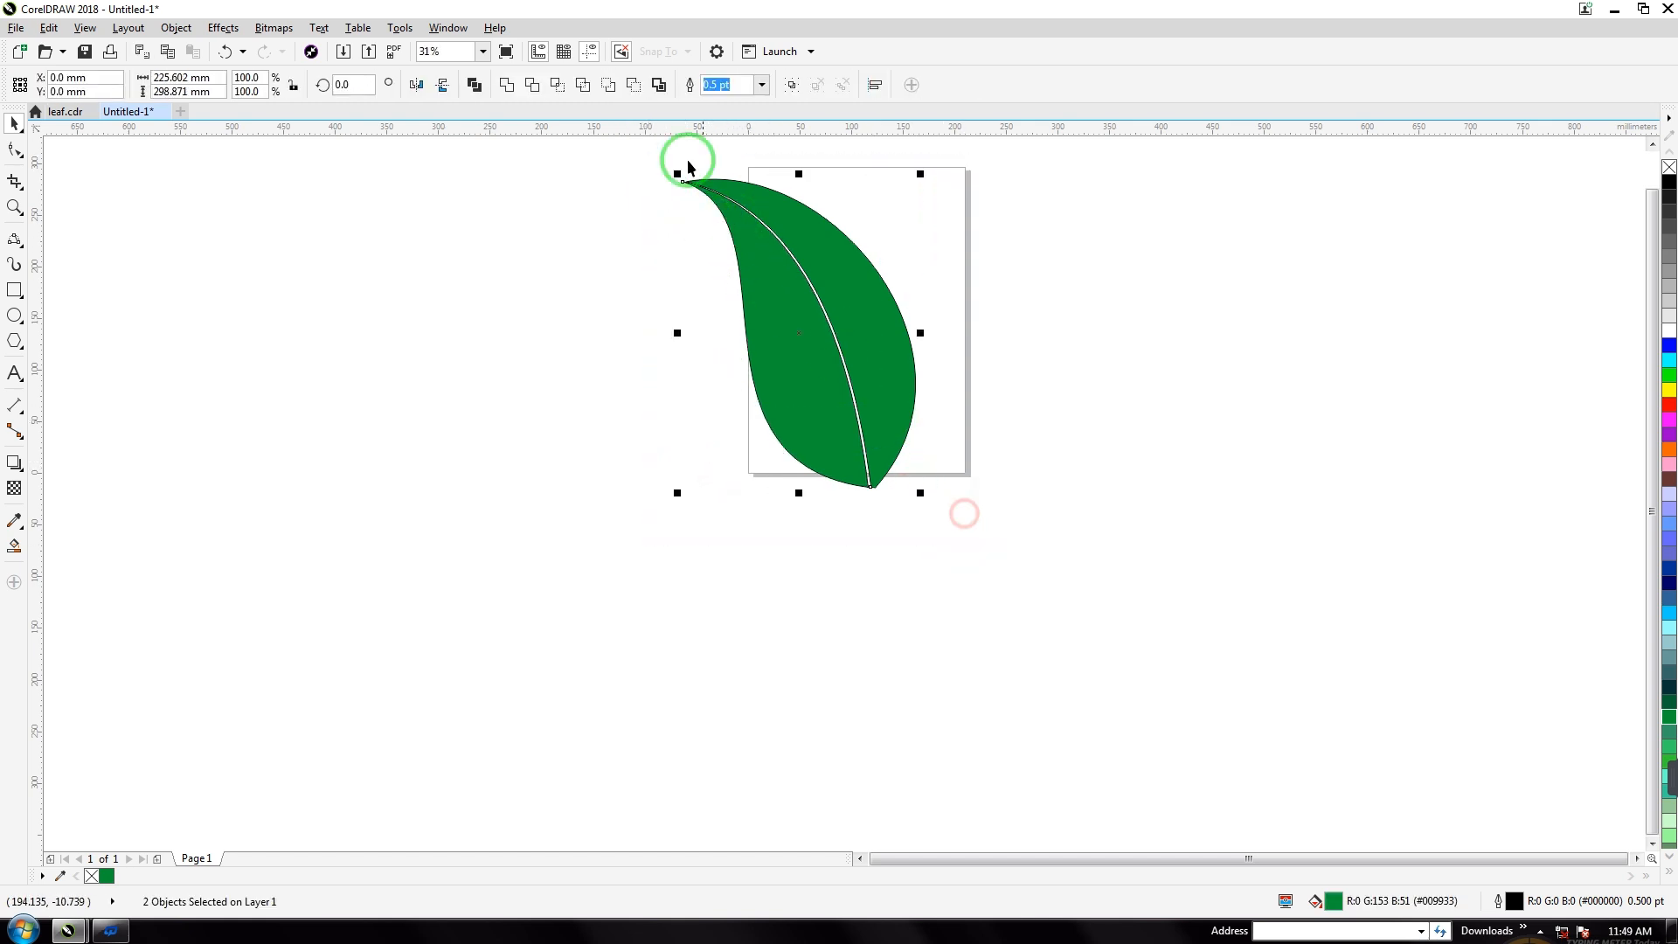
{"action": "left_click", "coordinate": [761, 85]}
{"action": "left_click", "coordinate": [718, 103]}
{"action": "left_click", "coordinate": [622, 241]}
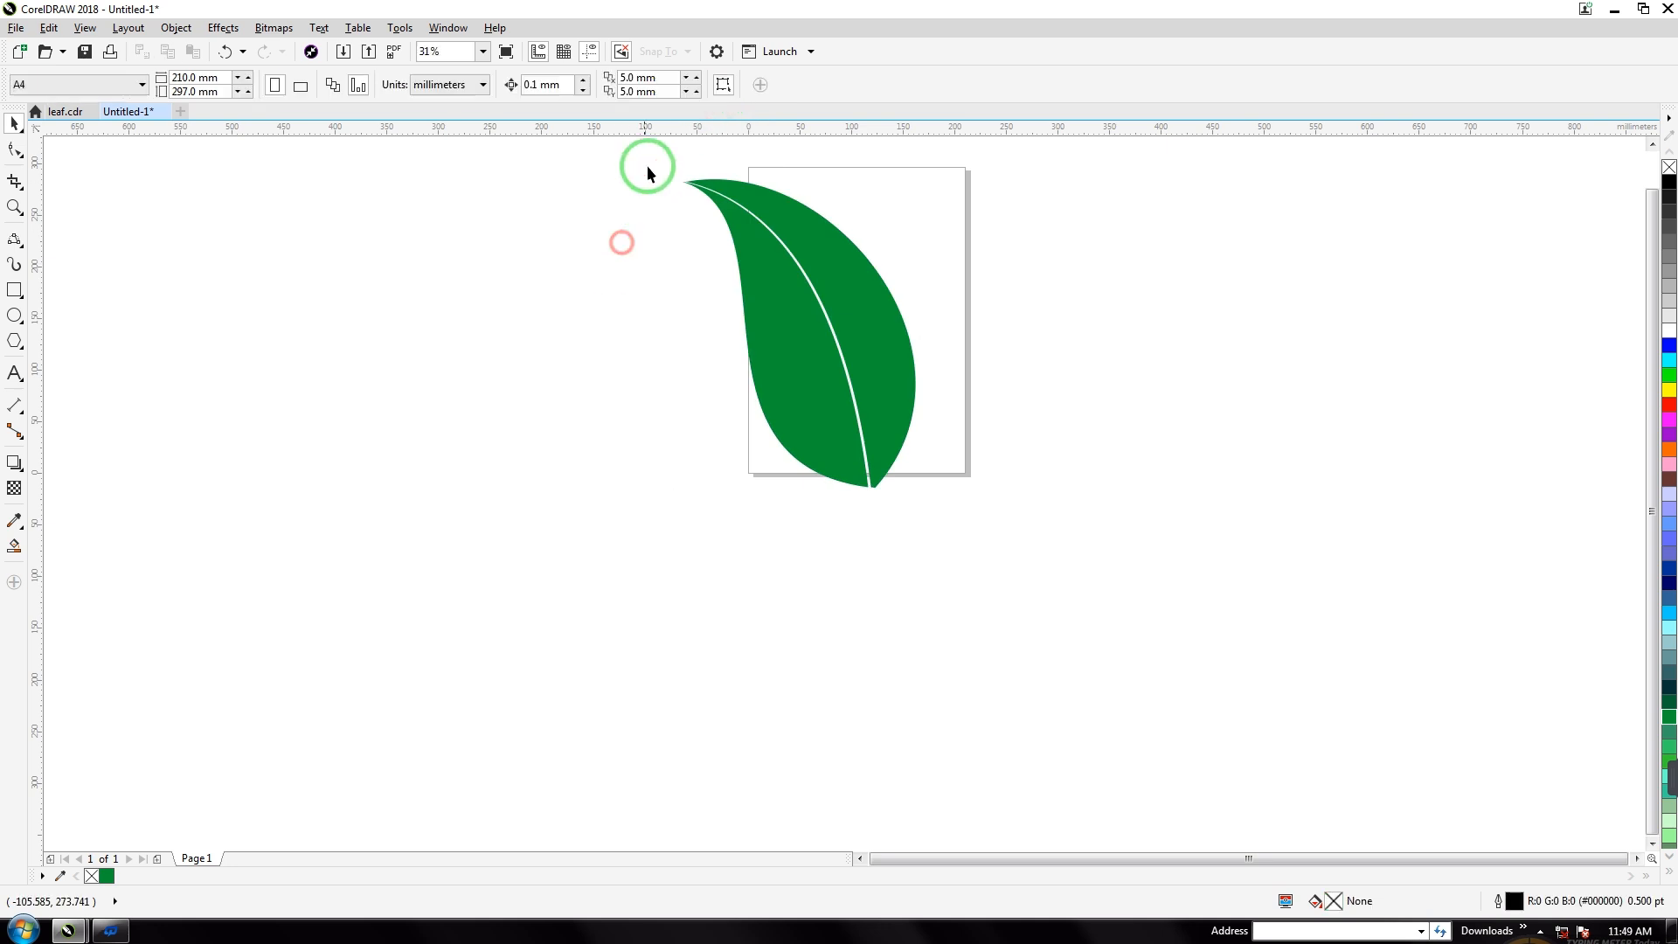
Move both leaf halves together about 110 mm left and 138 mm down, mostly off the page.
{"action": "left_click_drag", "start_coordinate": [647, 166], "coordinate": [970, 581]}
{"action": "left_click", "coordinate": [975, 568]}
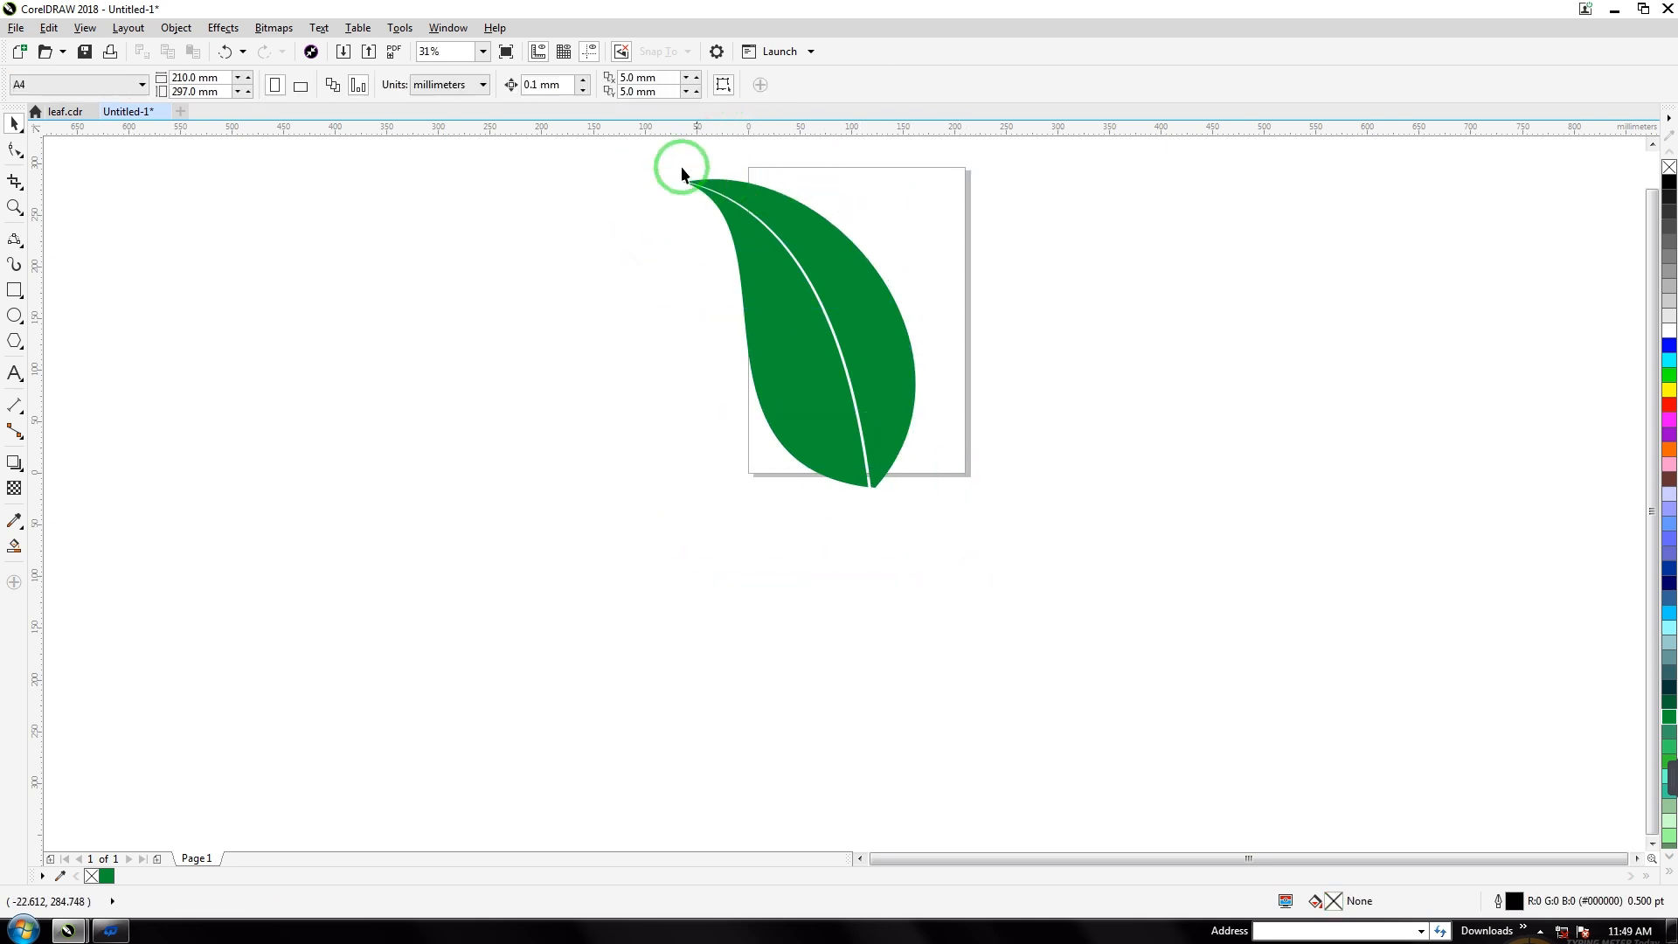
{"action": "left_click_drag", "start_coordinate": [682, 166], "coordinate": [923, 495]}
{"action": "left_click_drag", "start_coordinate": [831, 298], "coordinate": [719, 438]}
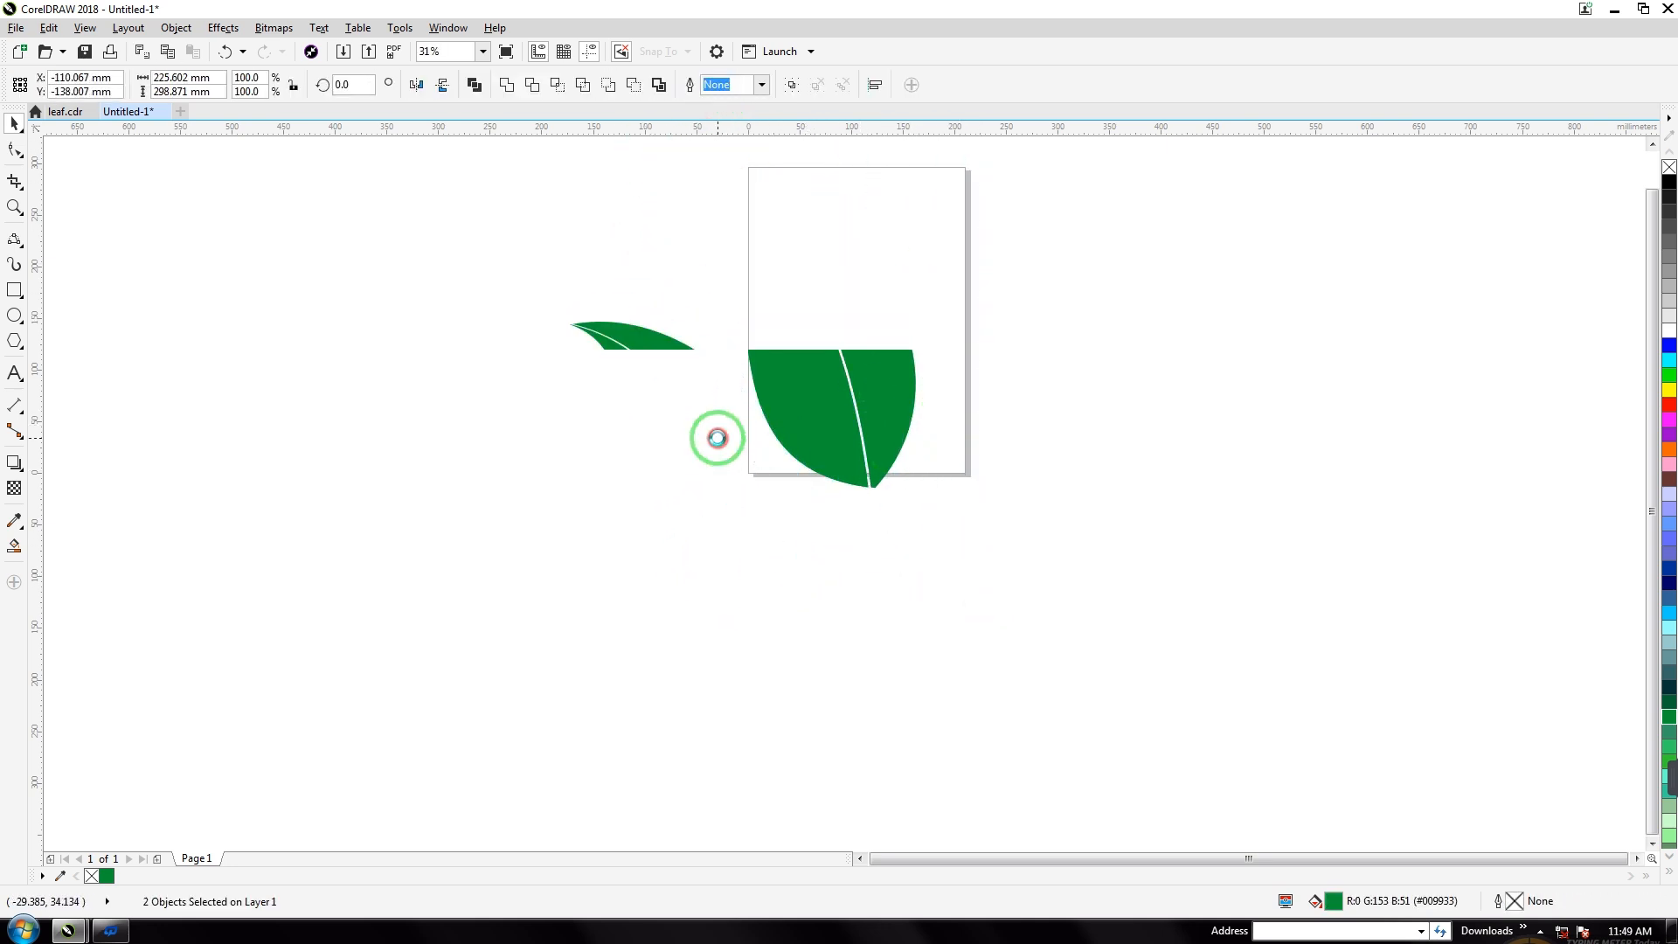
{"action": "left_click", "coordinate": [892, 434]}
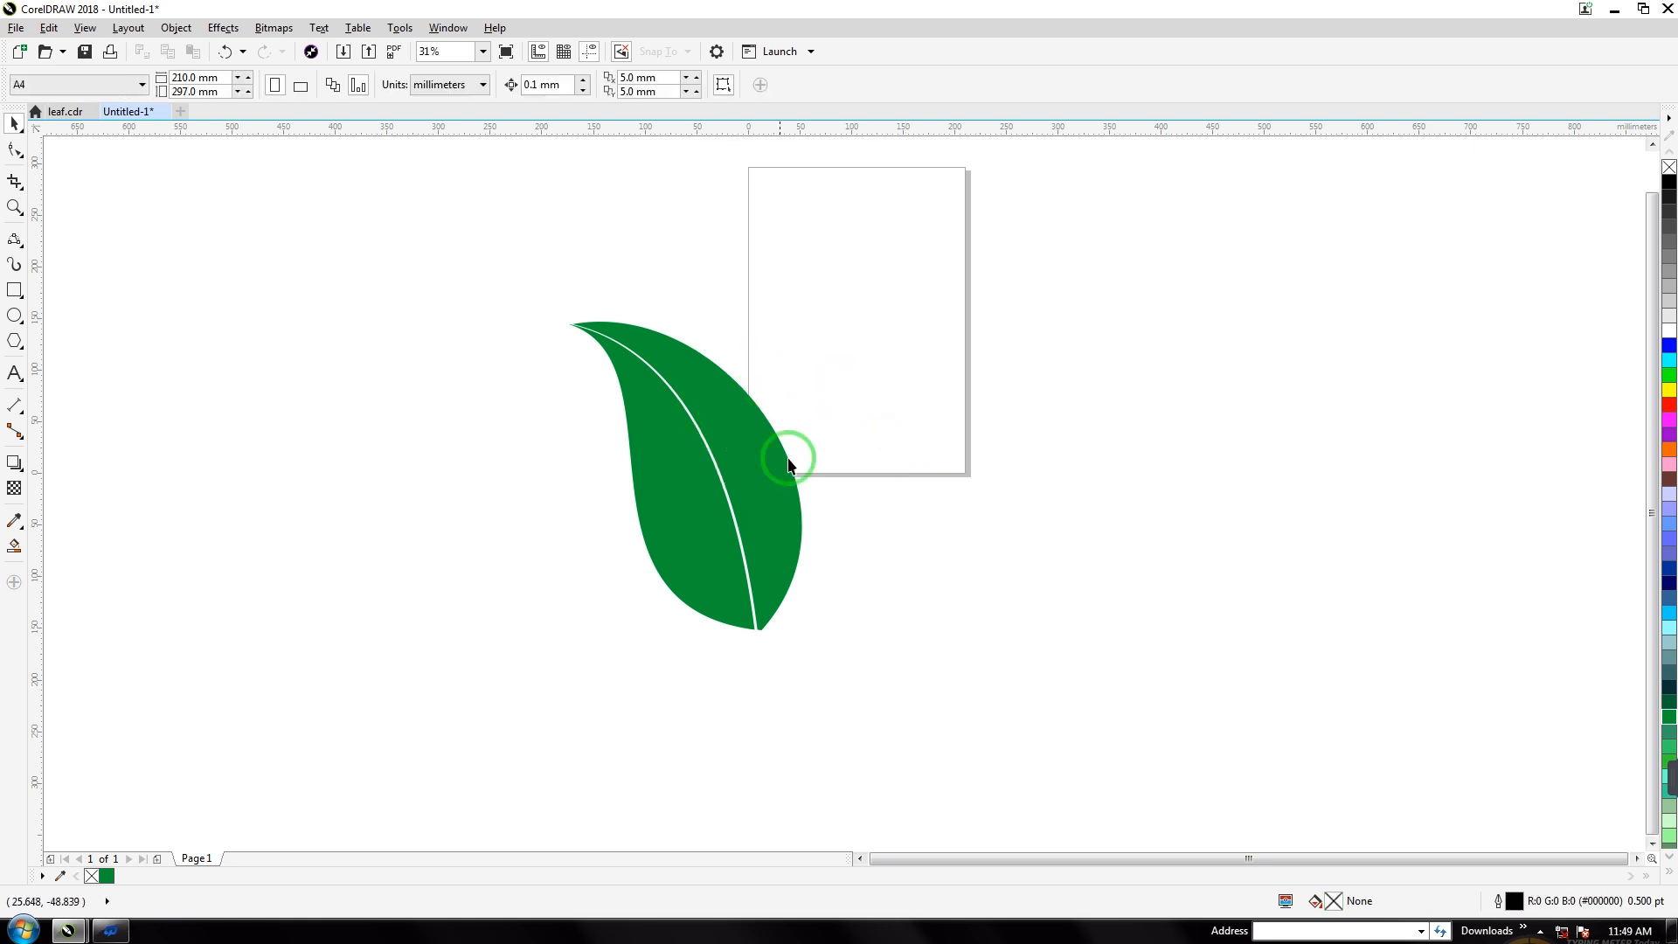
Draw a thin closed vein from two 3-point curves, about 84 mm wide and 216 mm high, and fill it white.
{"action": "left_click", "coordinate": [14, 236]}
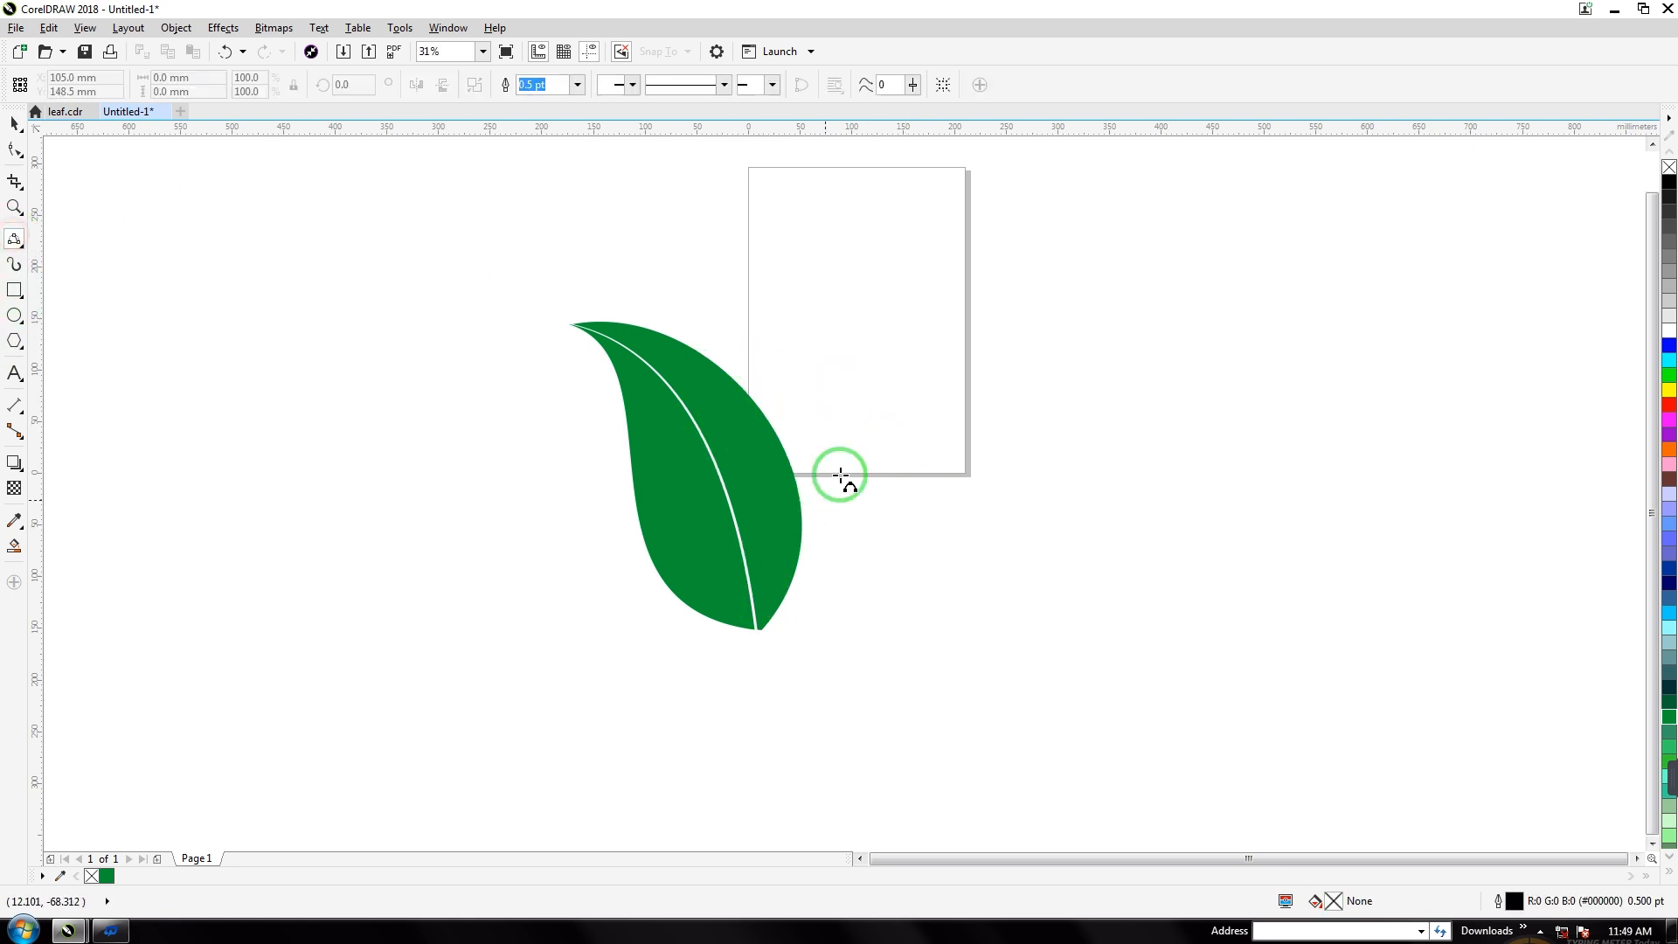
{"action": "left_click_drag", "start_coordinate": [1044, 444], "coordinate": [970, 667]}
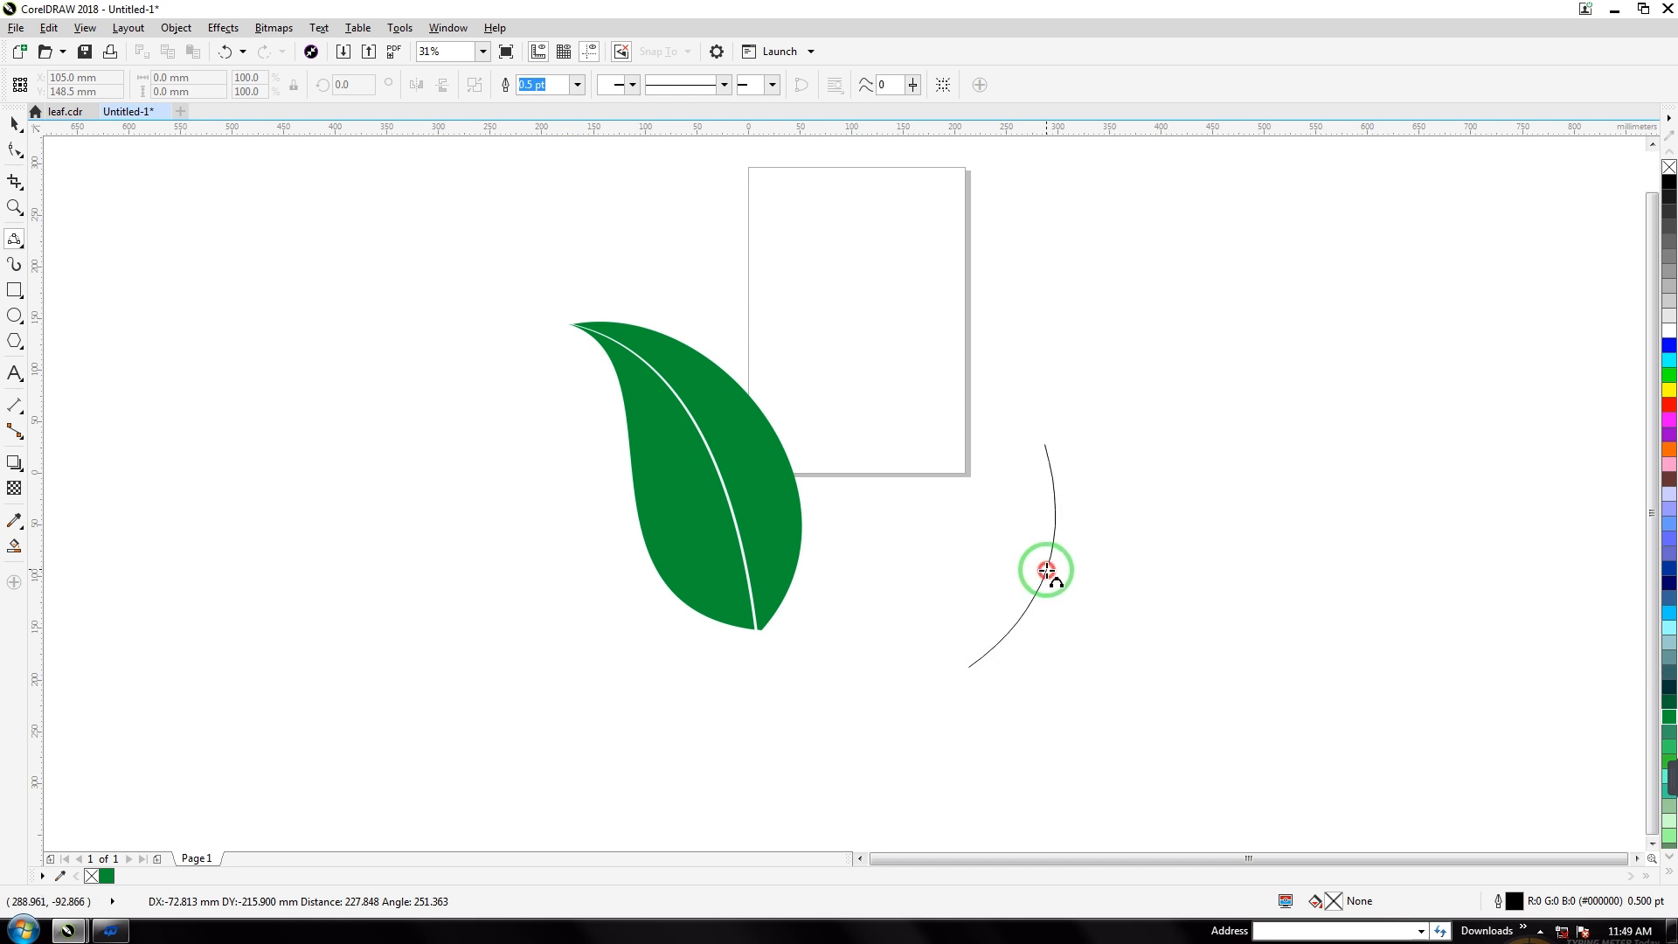
{"action": "left_click", "coordinate": [1049, 569]}
{"action": "left_click_drag", "start_coordinate": [1045, 446], "coordinate": [970, 667]}
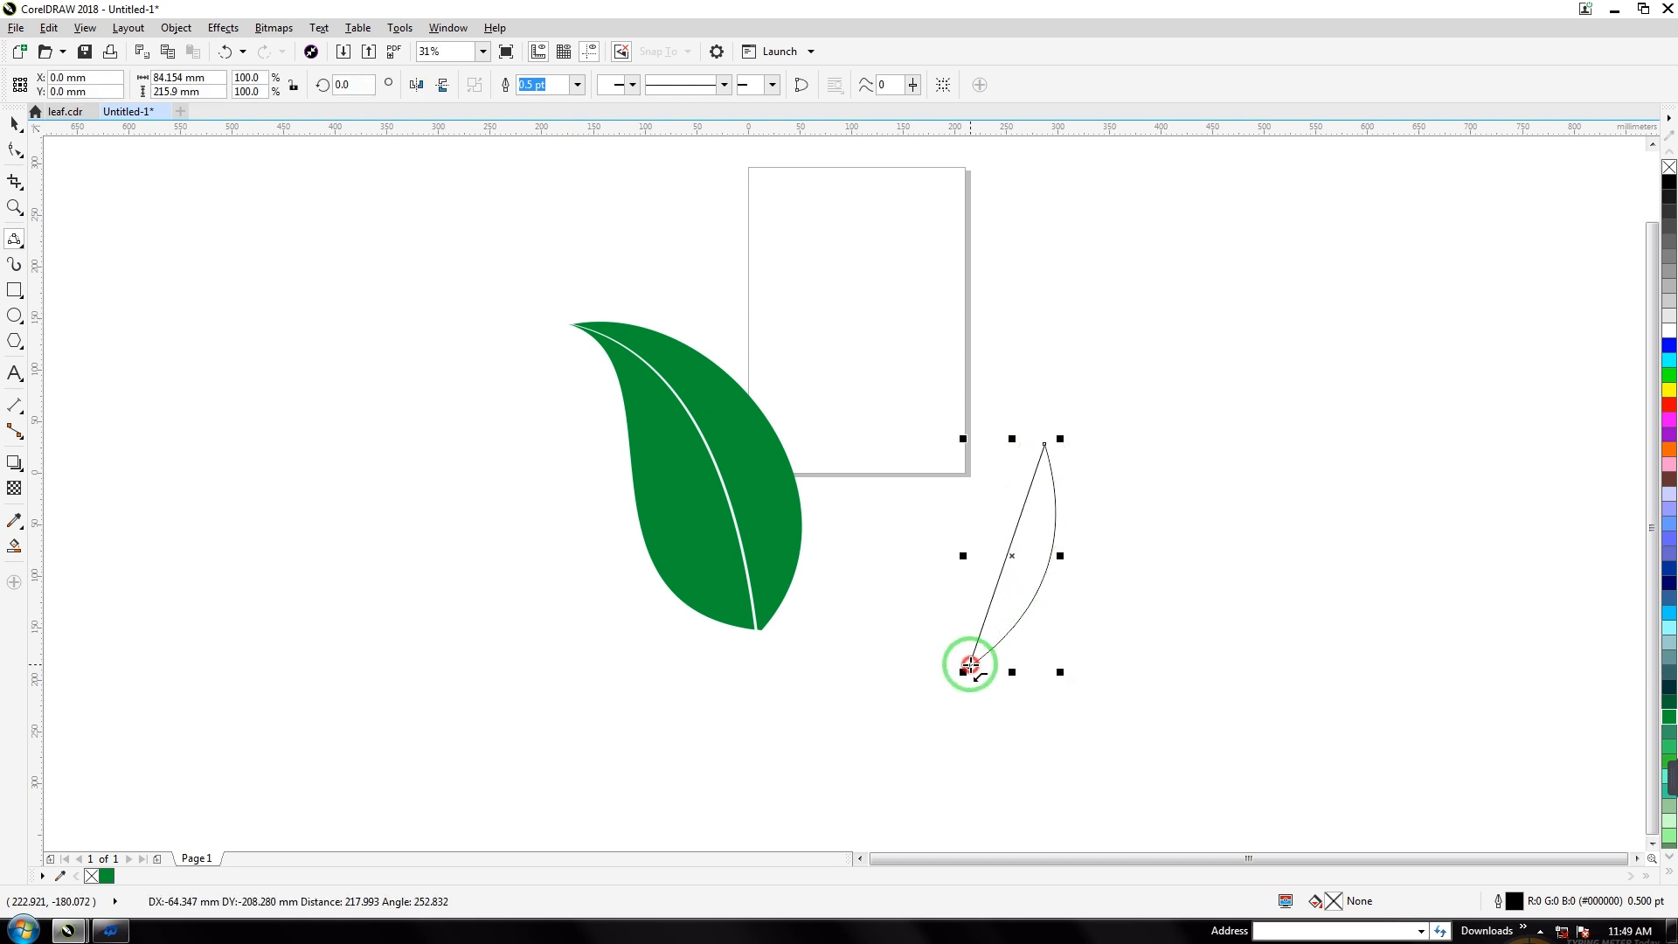
{"action": "left_click", "coordinate": [1048, 569]}
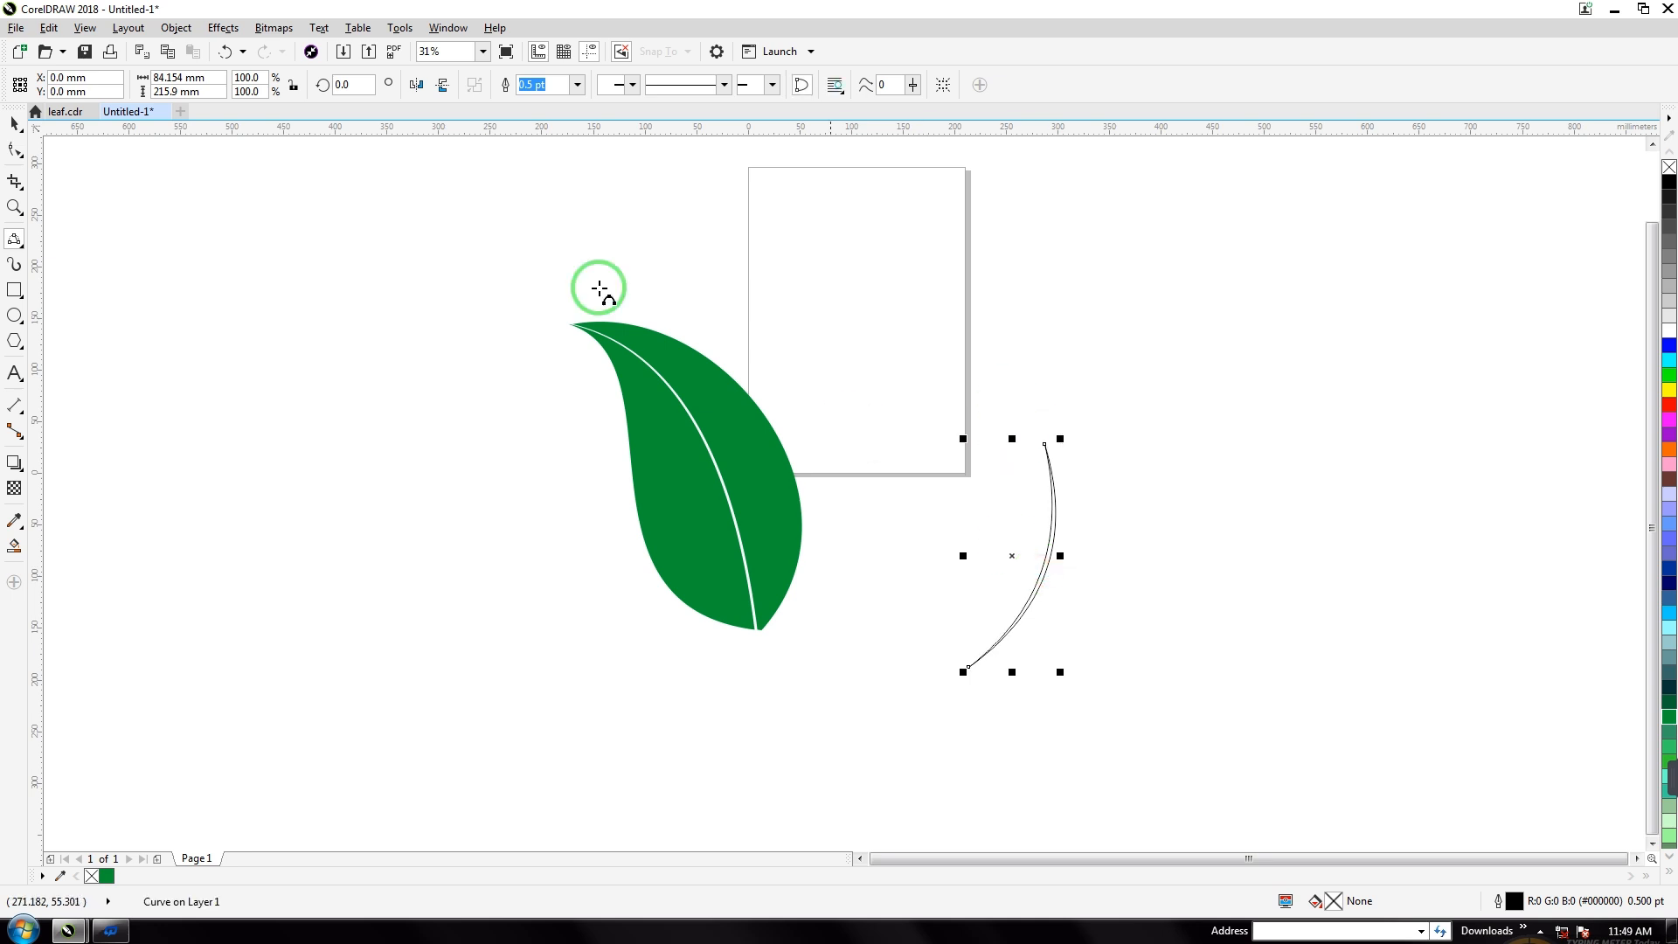
{"action": "left_click", "coordinate": [1669, 330]}
Scale the vein to 37.2%, about 31 by 80 mm, and place it on the right leaf half at the midrib's lower end.
{"action": "left_click", "coordinate": [7, 131]}
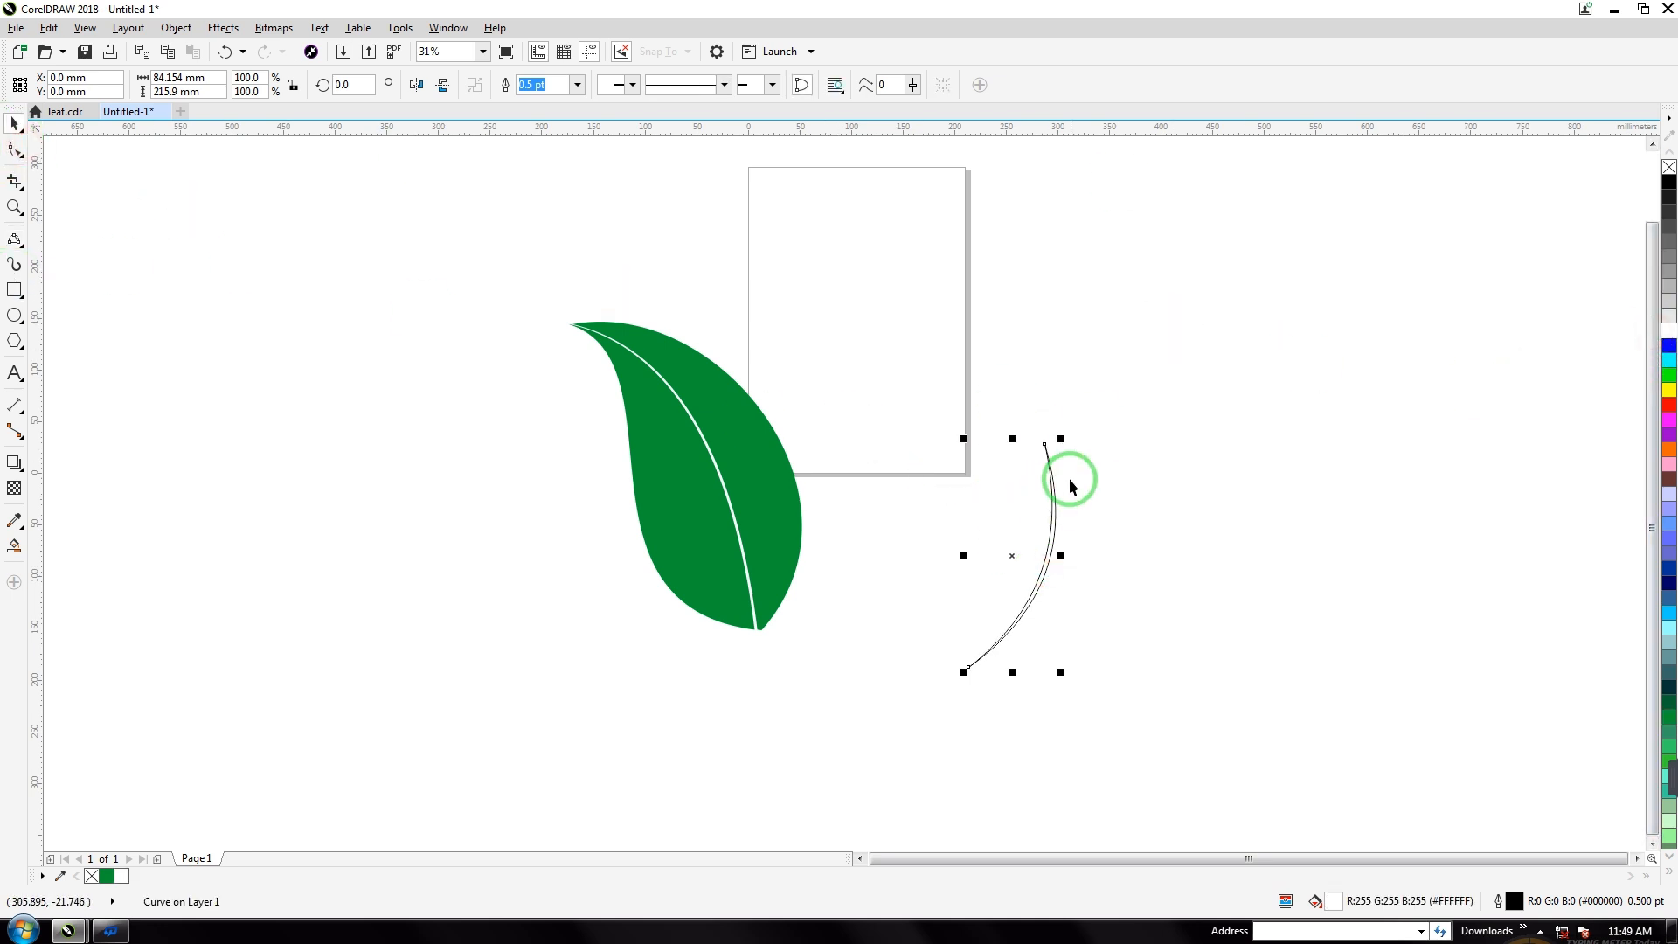
{"action": "left_click_drag", "start_coordinate": [1060, 439], "coordinate": [1017, 546]}
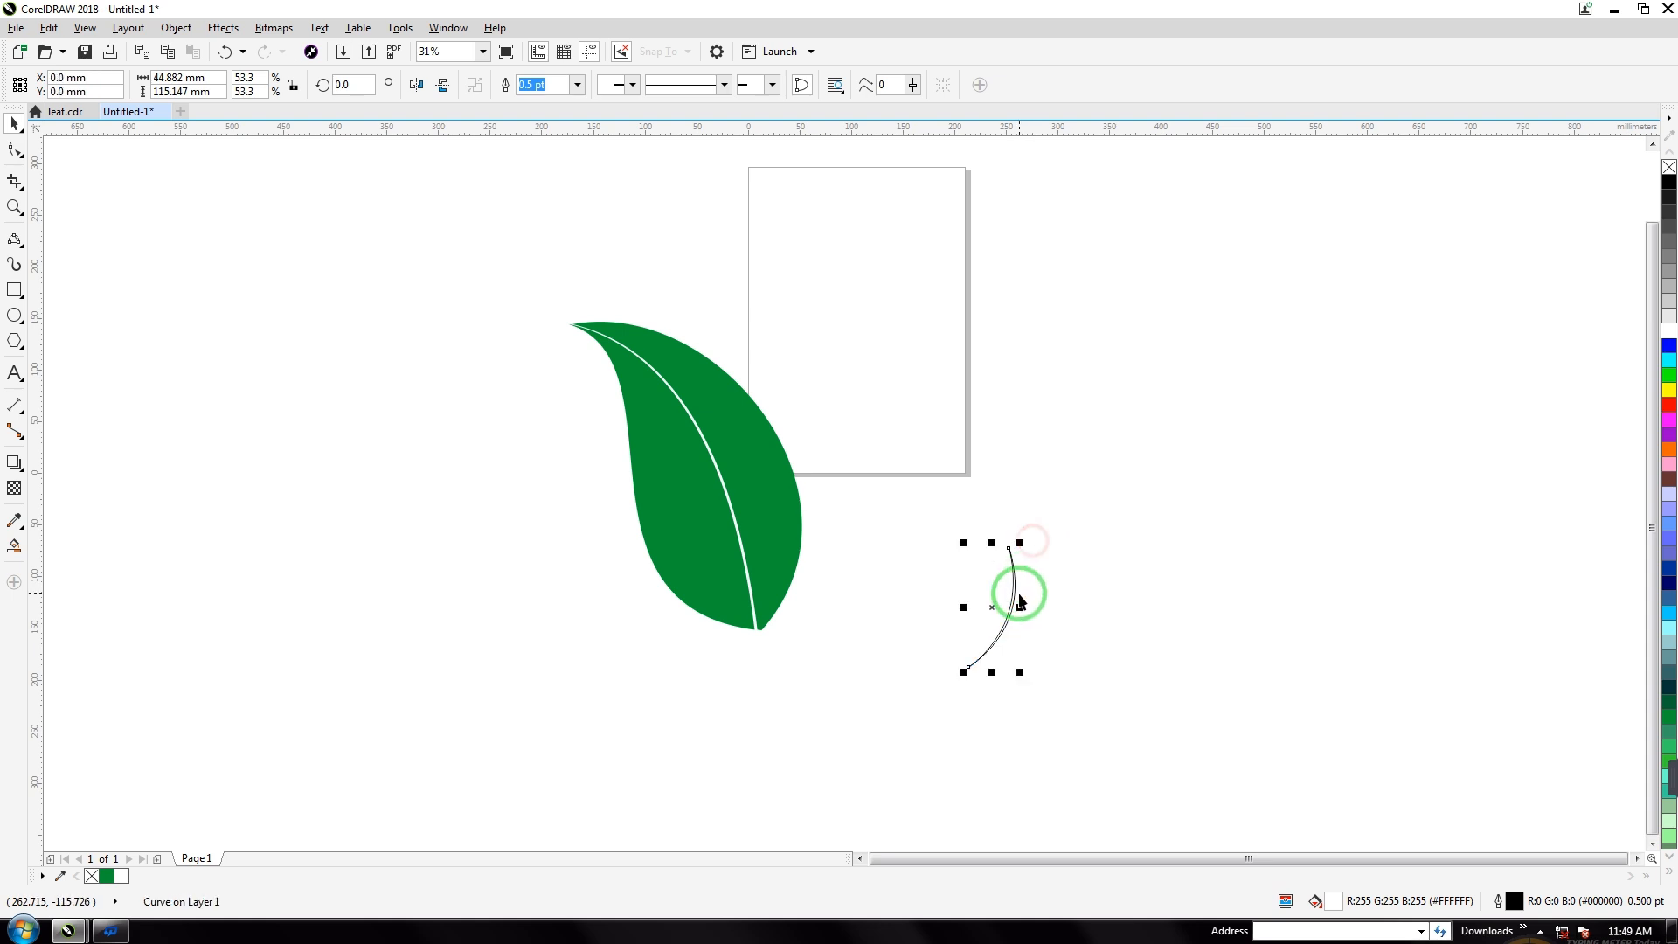
{"action": "left_click_drag", "start_coordinate": [993, 607], "coordinate": [781, 557]}
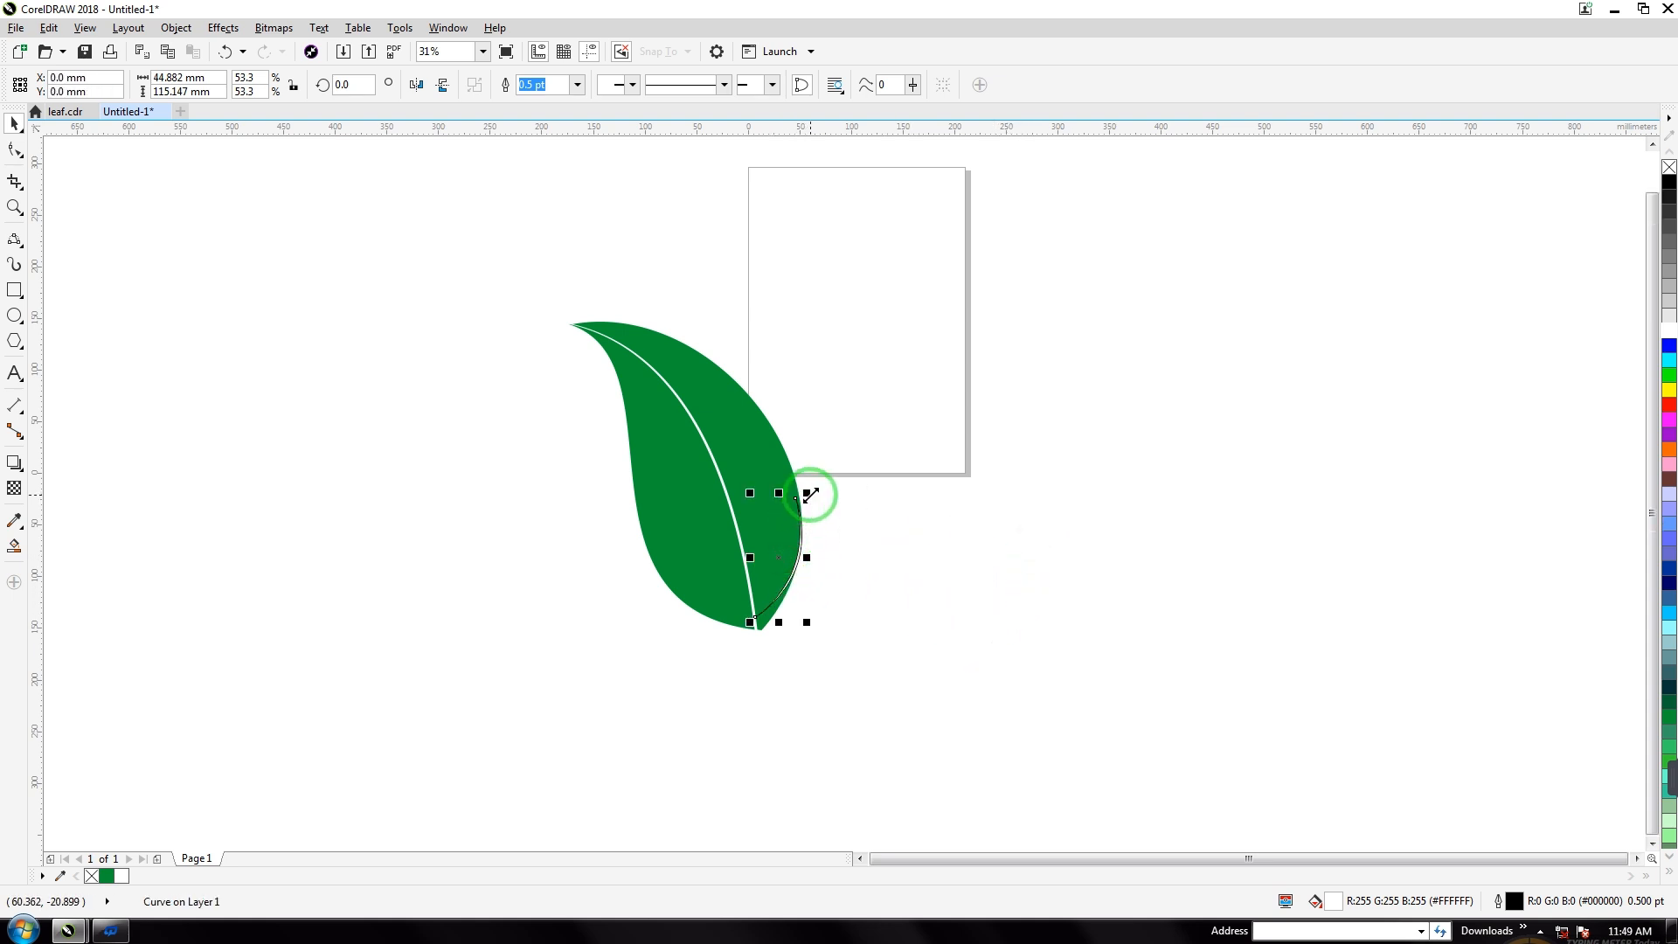
{"action": "left_click_drag", "start_coordinate": [806, 487], "coordinate": [797, 505]}
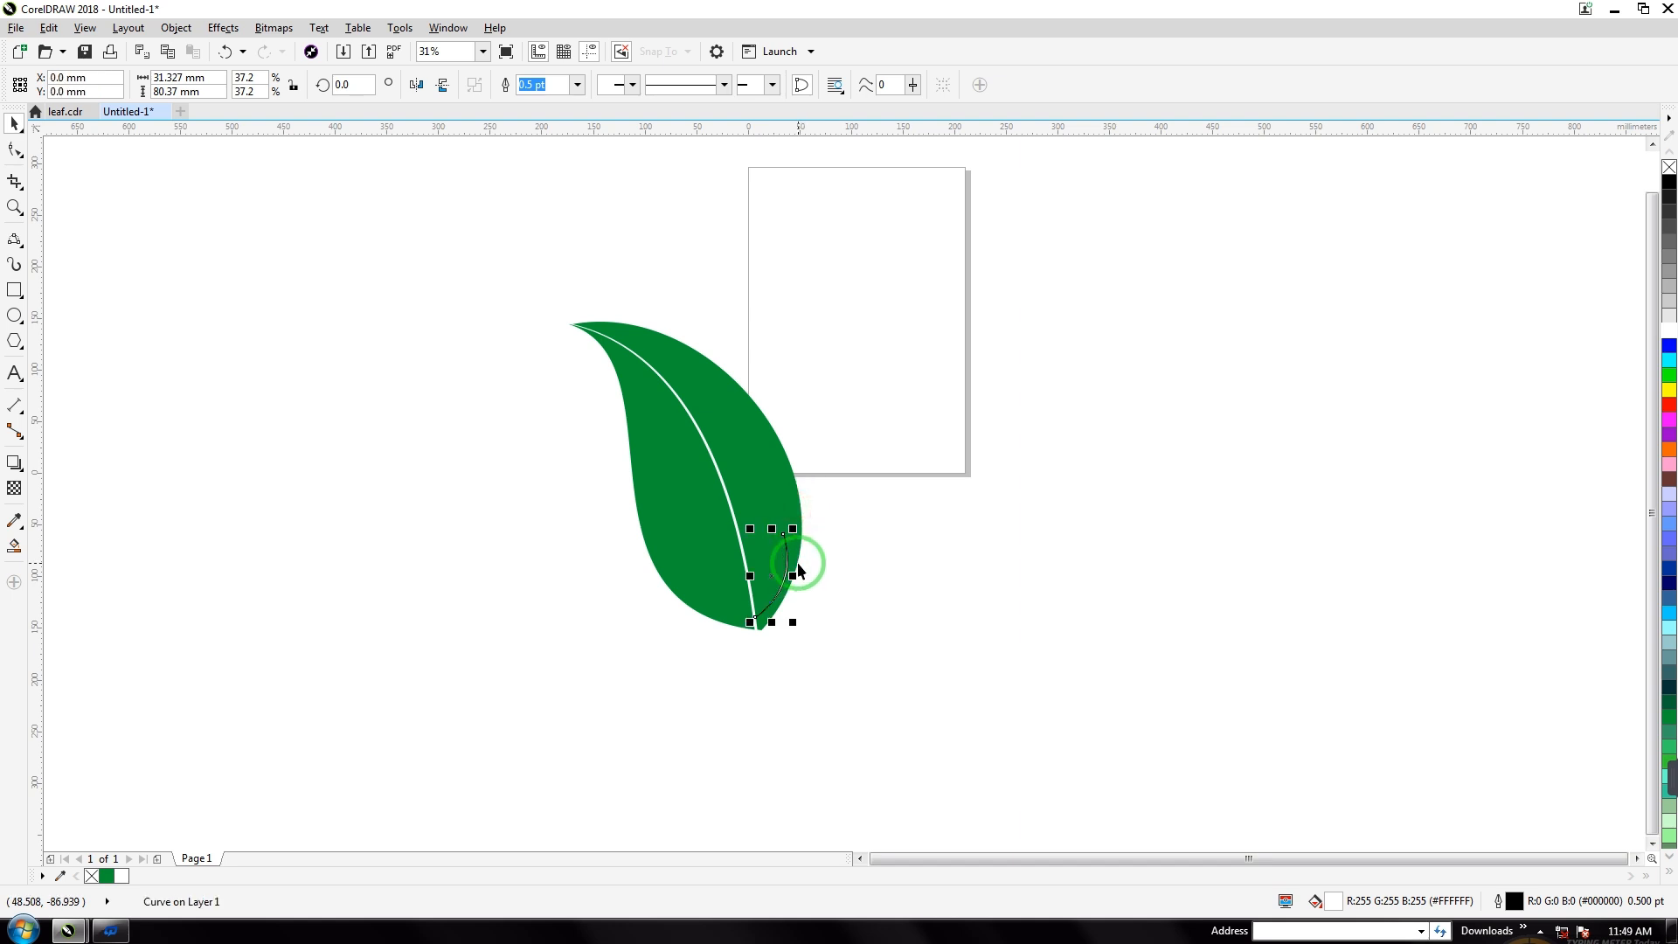
Copy the vein twice at even spacing up the right leaf half along the midrib.
{"action": "left_click_drag", "start_coordinate": [771, 575], "coordinate": [769, 558]}
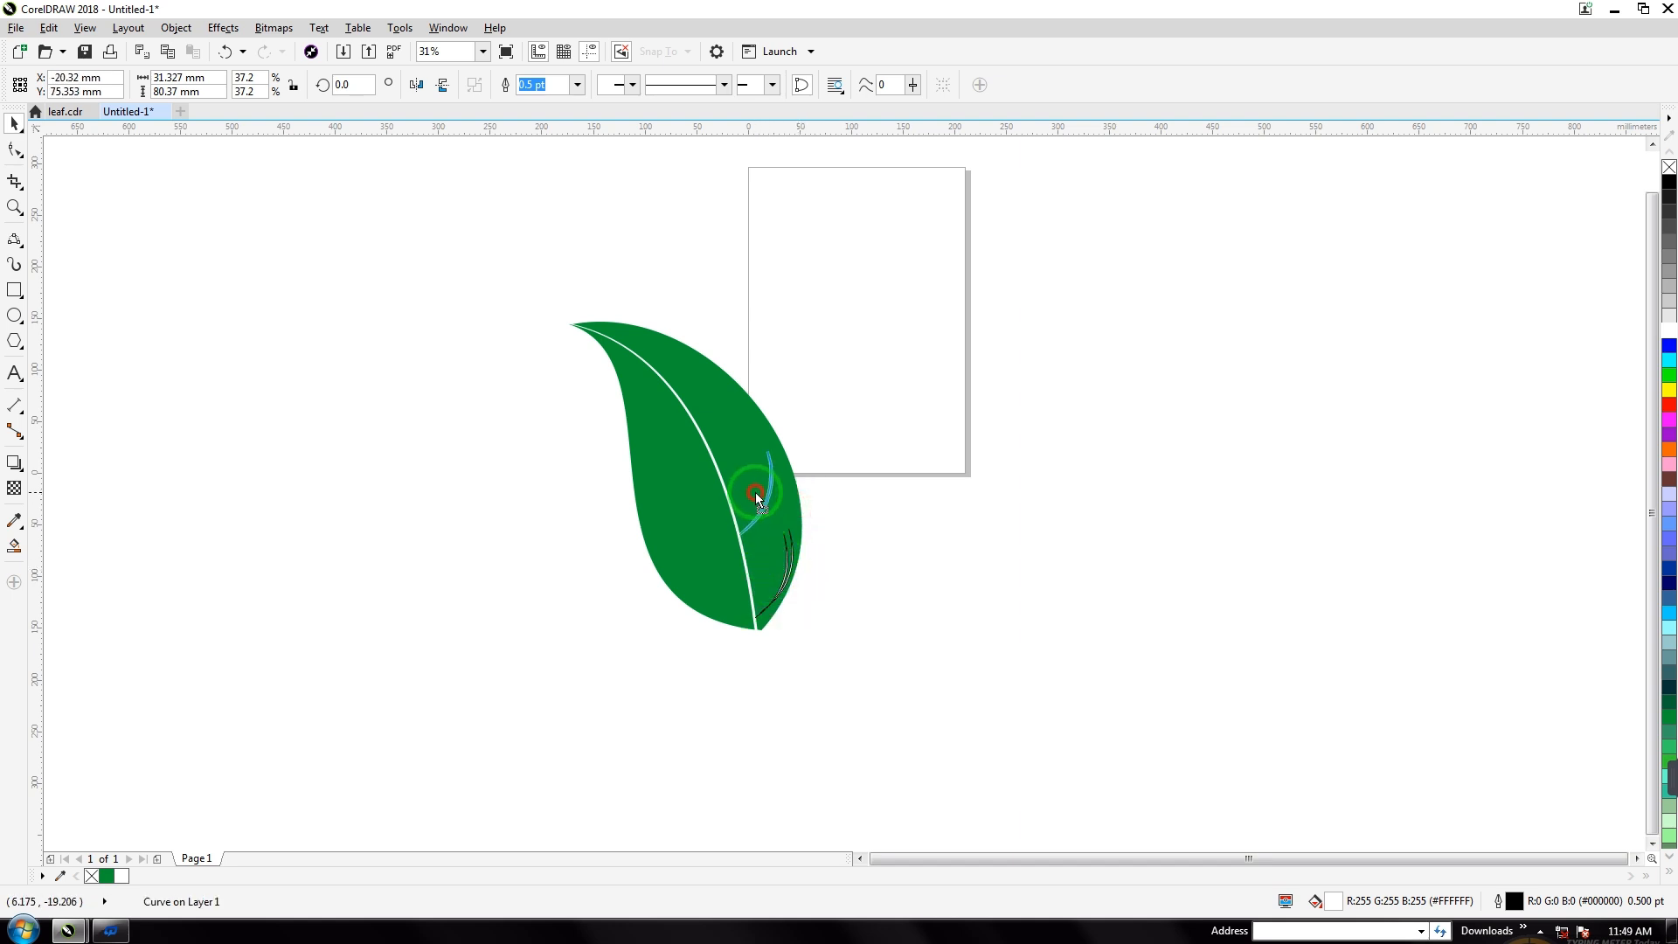
{"action": "left_click_drag", "start_coordinate": [755, 500], "coordinate": [757, 499]}
{"action": "key", "text": "ctrl+r"}
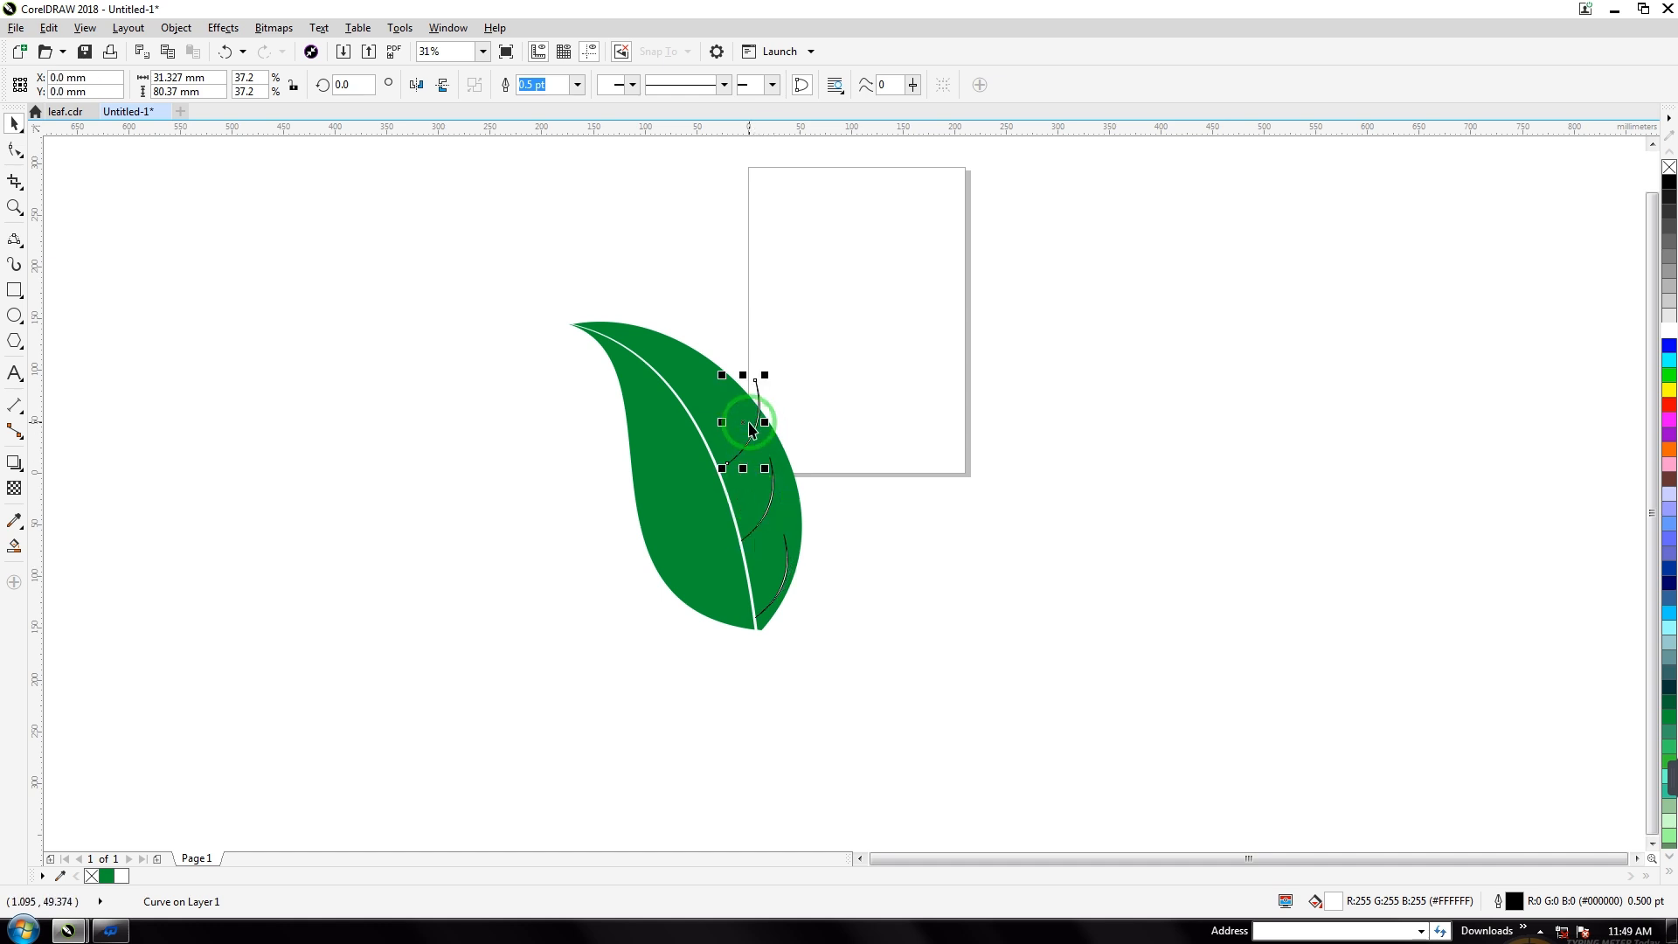
Shrink the third vein to fit the right half and add a fourth small vein above it near the leaf tip.
{"action": "left_click_drag", "start_coordinate": [765, 375], "coordinate": [729, 446]}
{"action": "key", "text": "ctrl+d"}
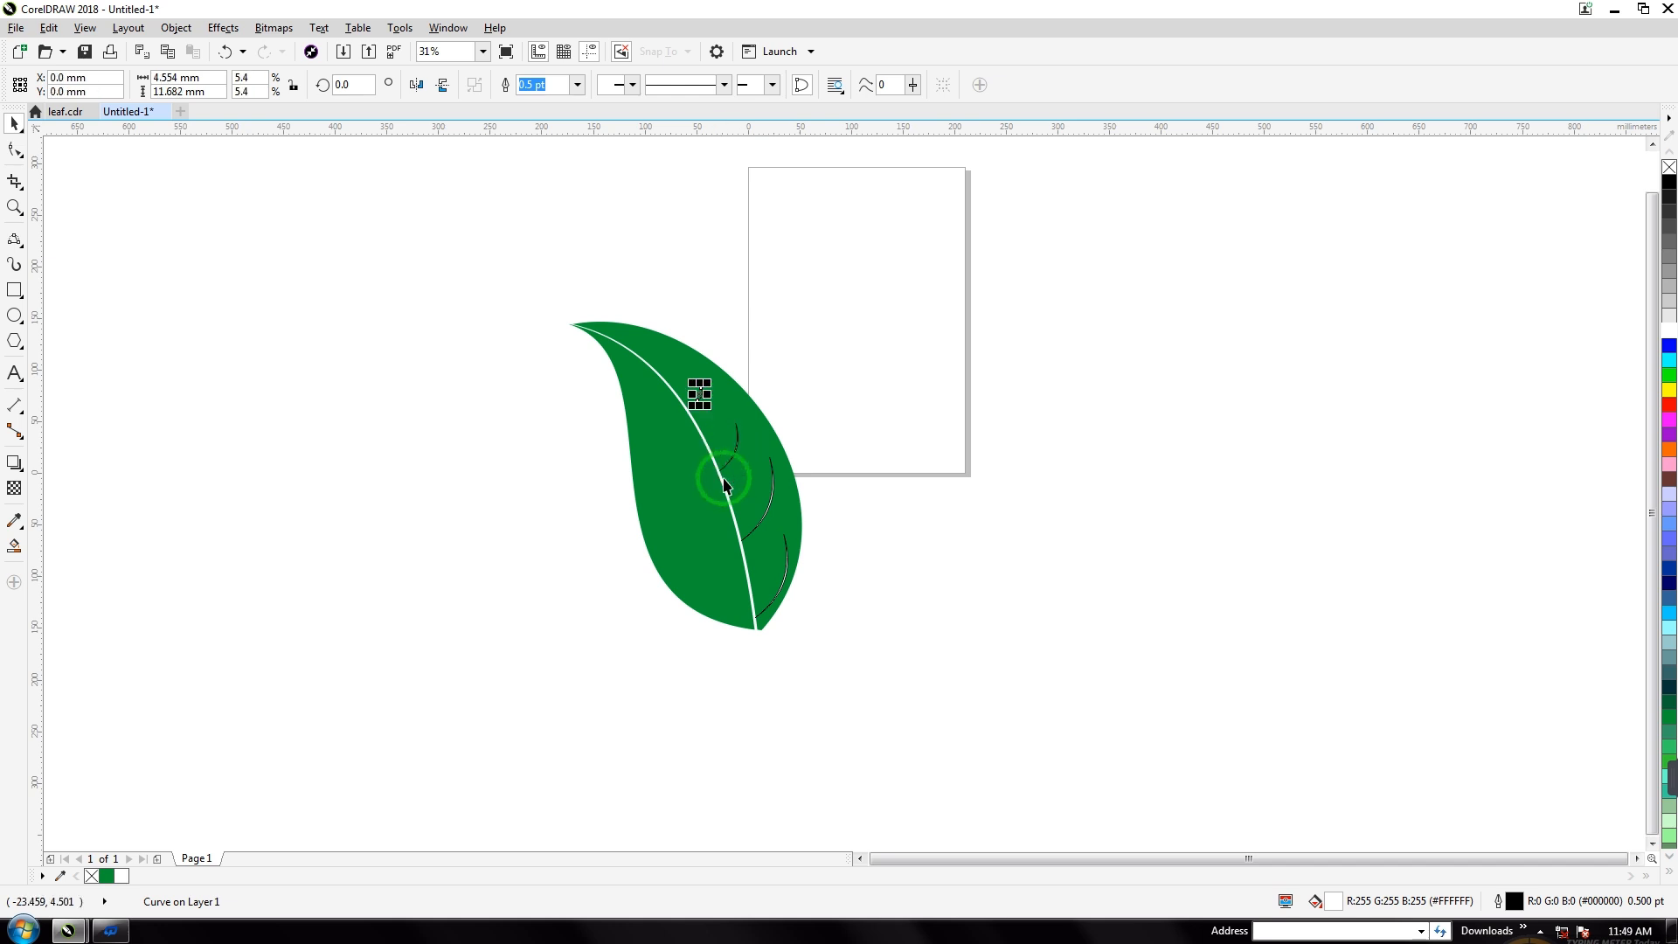
{"action": "mouse_move", "coordinate": [713, 381]}
{"action": "left_mouse_down"}
{"action": "mouse_move", "coordinate": [725, 354]}
{"action": "mouse_move", "coordinate": [701, 400]}
{"action": "mouse_move", "coordinate": [722, 361]}
{"action": "left_mouse_up"}
{"action": "left_click", "coordinate": [847, 364]}
{"action": "left_click", "coordinate": [453, 465]}
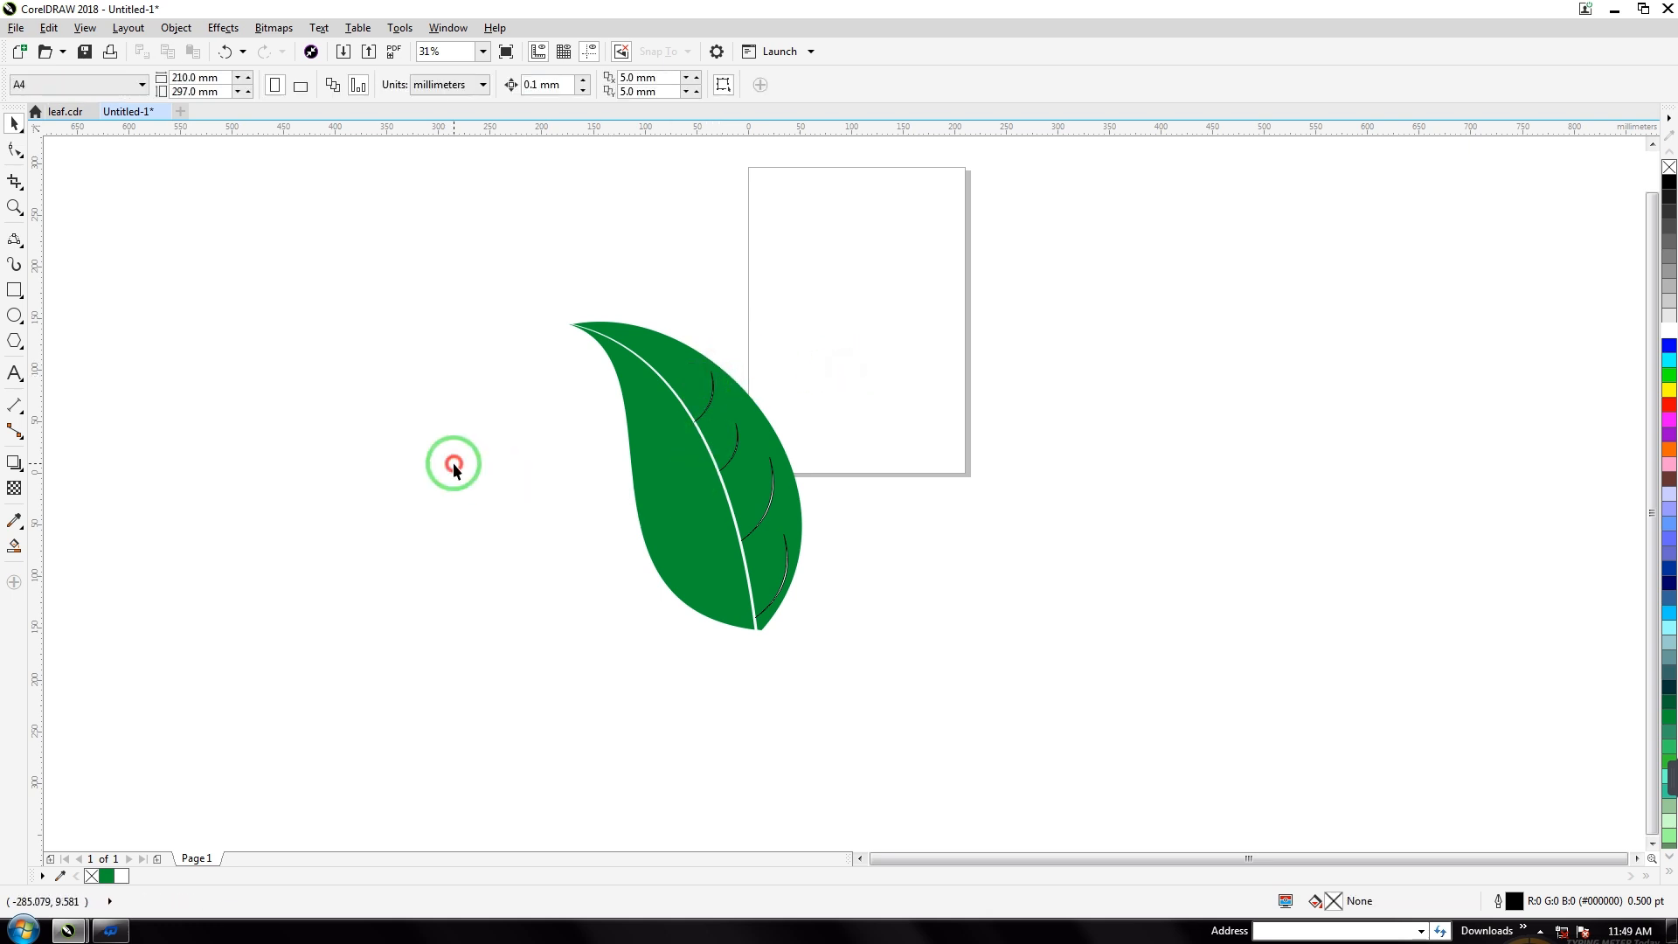
Duplicate the lowest right vein, mirror it horizontally, and rotate and place it at the base of the left leaf half.
{"action": "left_click", "coordinate": [788, 575]}
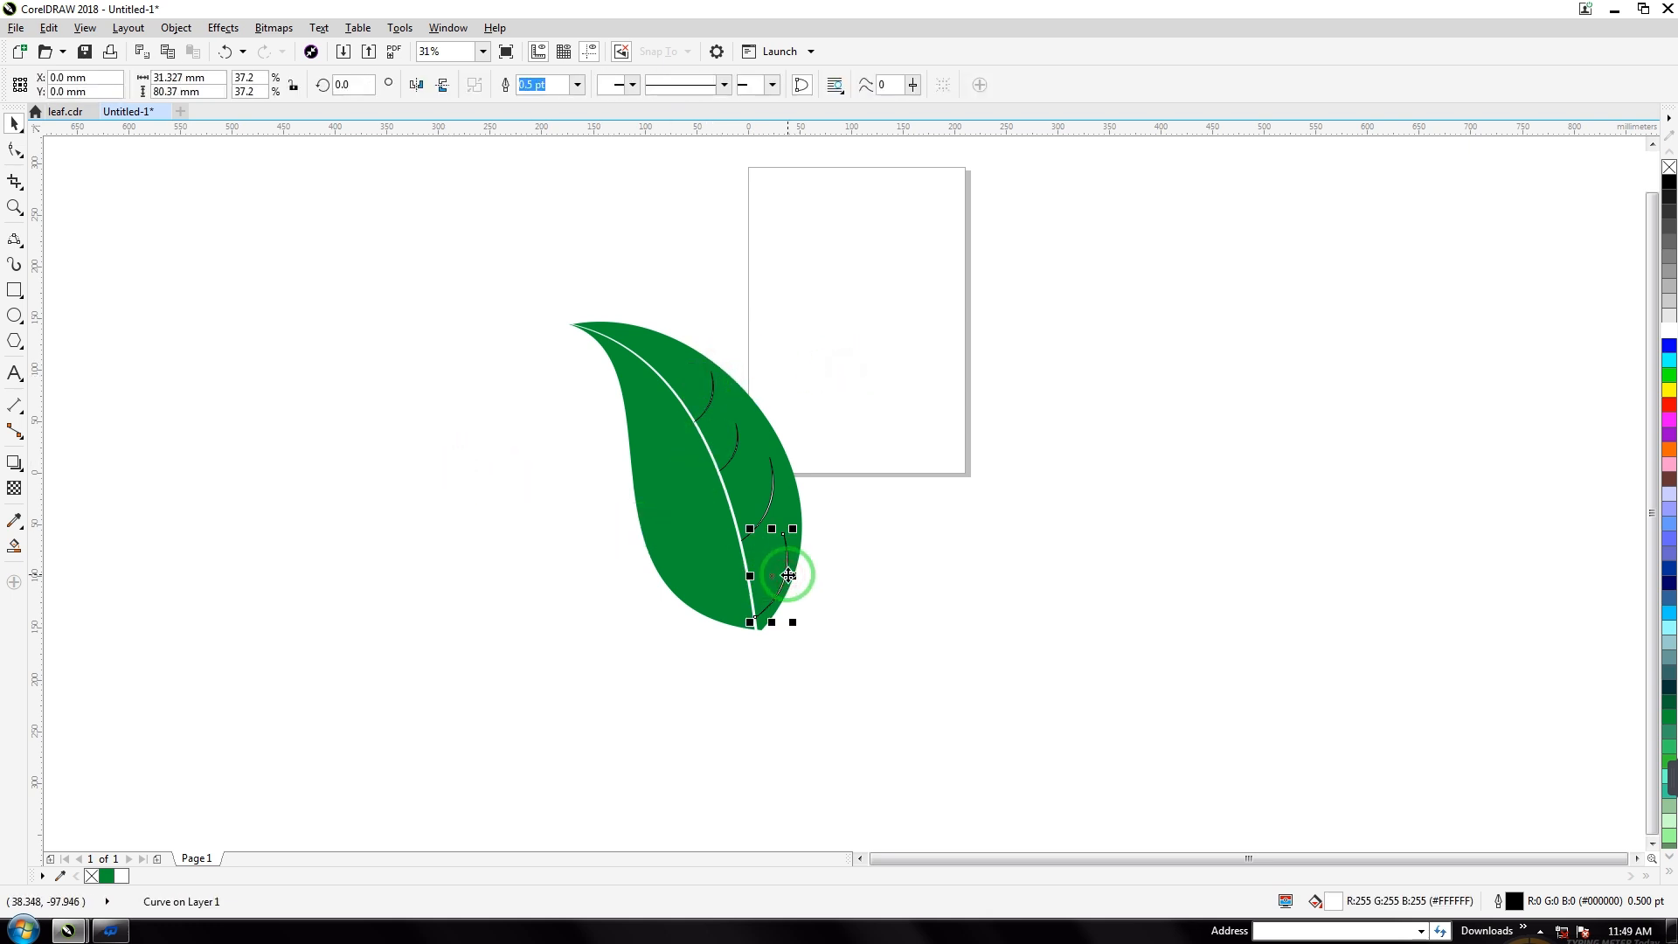
{"action": "key", "text": "ctrl+d"}
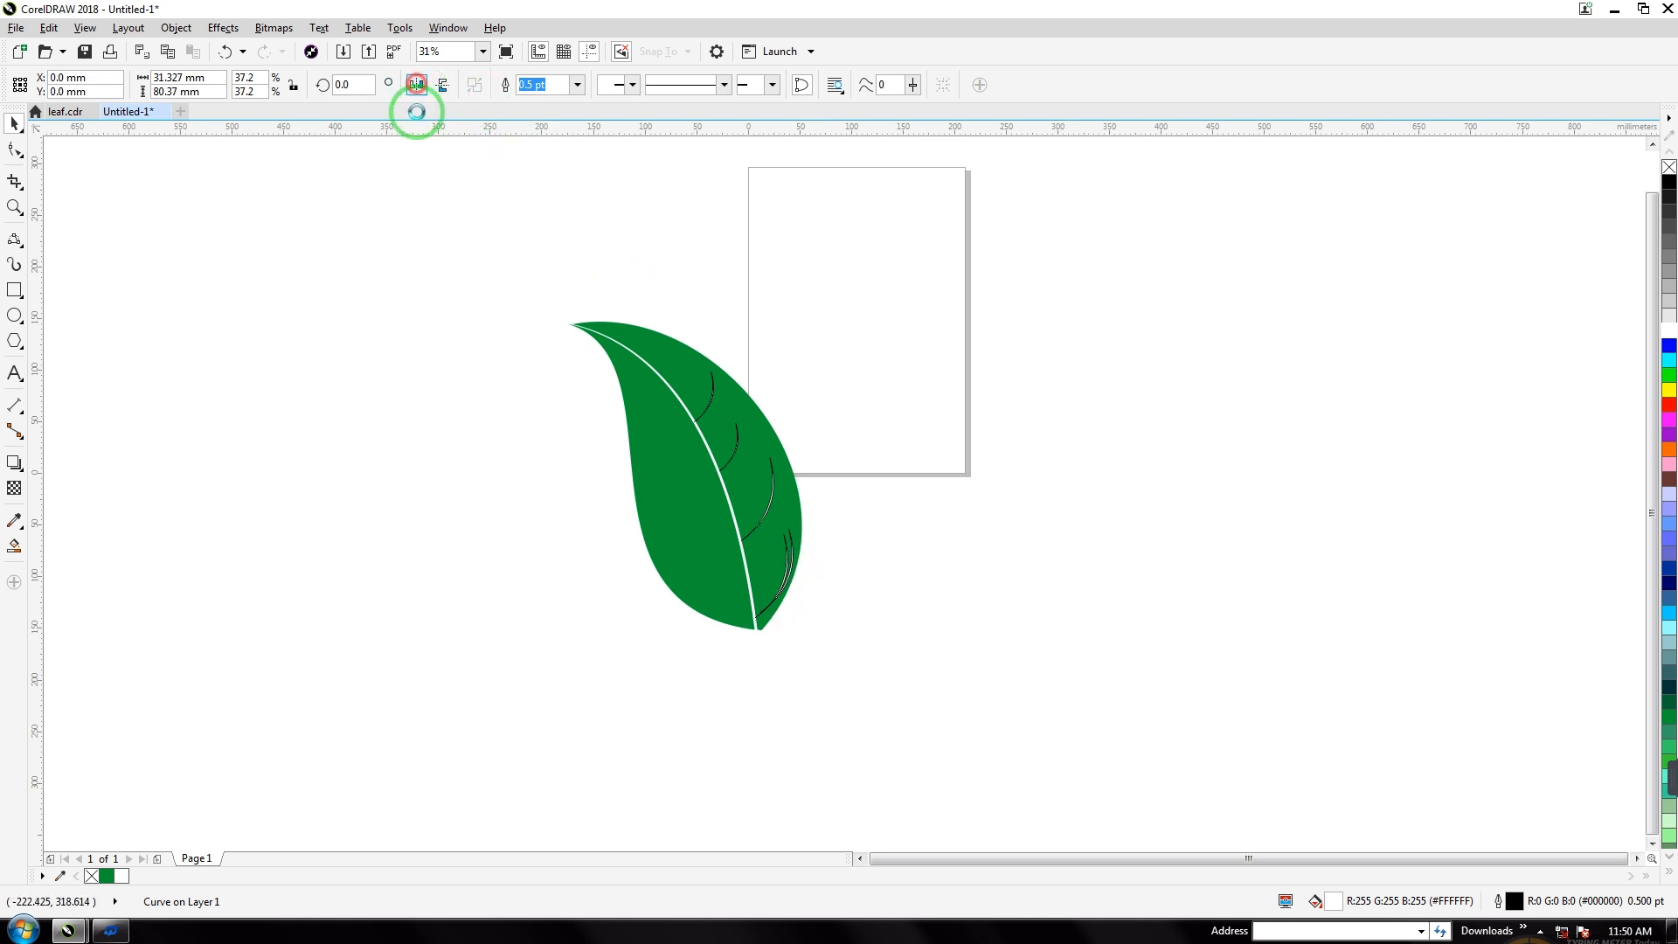
{"action": "left_click", "coordinate": [387, 334]}
{"action": "left_click_drag", "start_coordinate": [761, 563], "coordinate": [697, 515]}
{"action": "left_click", "coordinate": [611, 567]}
{"action": "left_click", "coordinate": [580, 622]}
{"action": "left_click", "coordinate": [626, 585]}
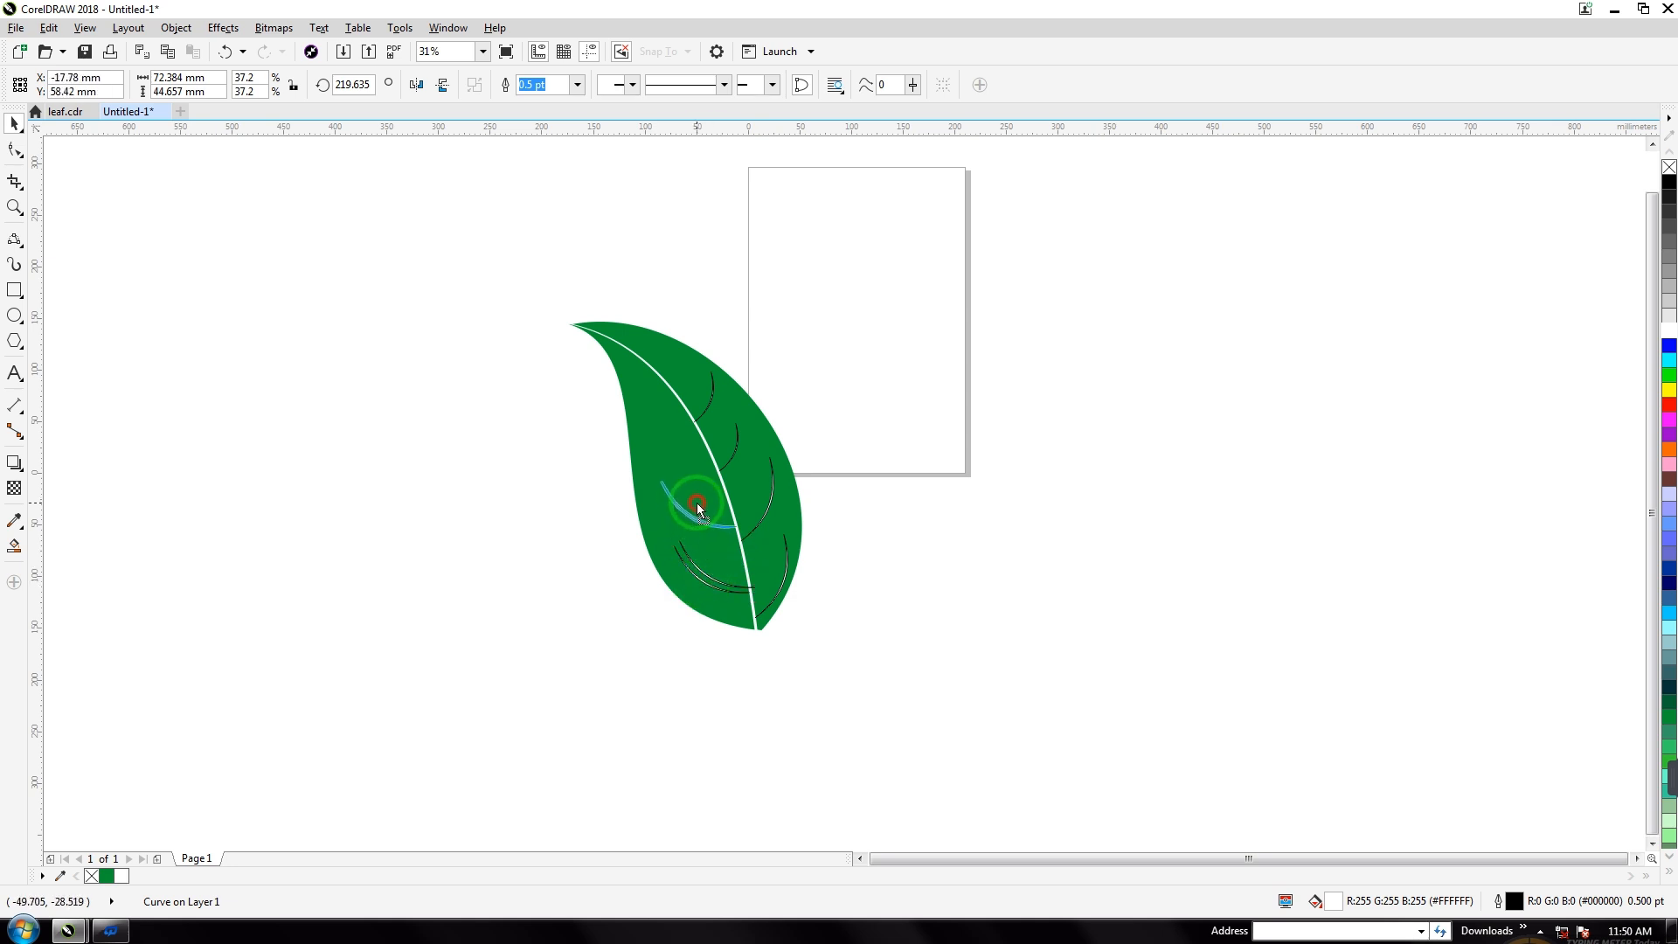
Copy the left vein twice up the left half, scale the top copy to 31.2% and rotate it slightly to fit.
{"action": "left_click", "coordinate": [697, 506]}
{"action": "key", "text": "ctrl+r"}
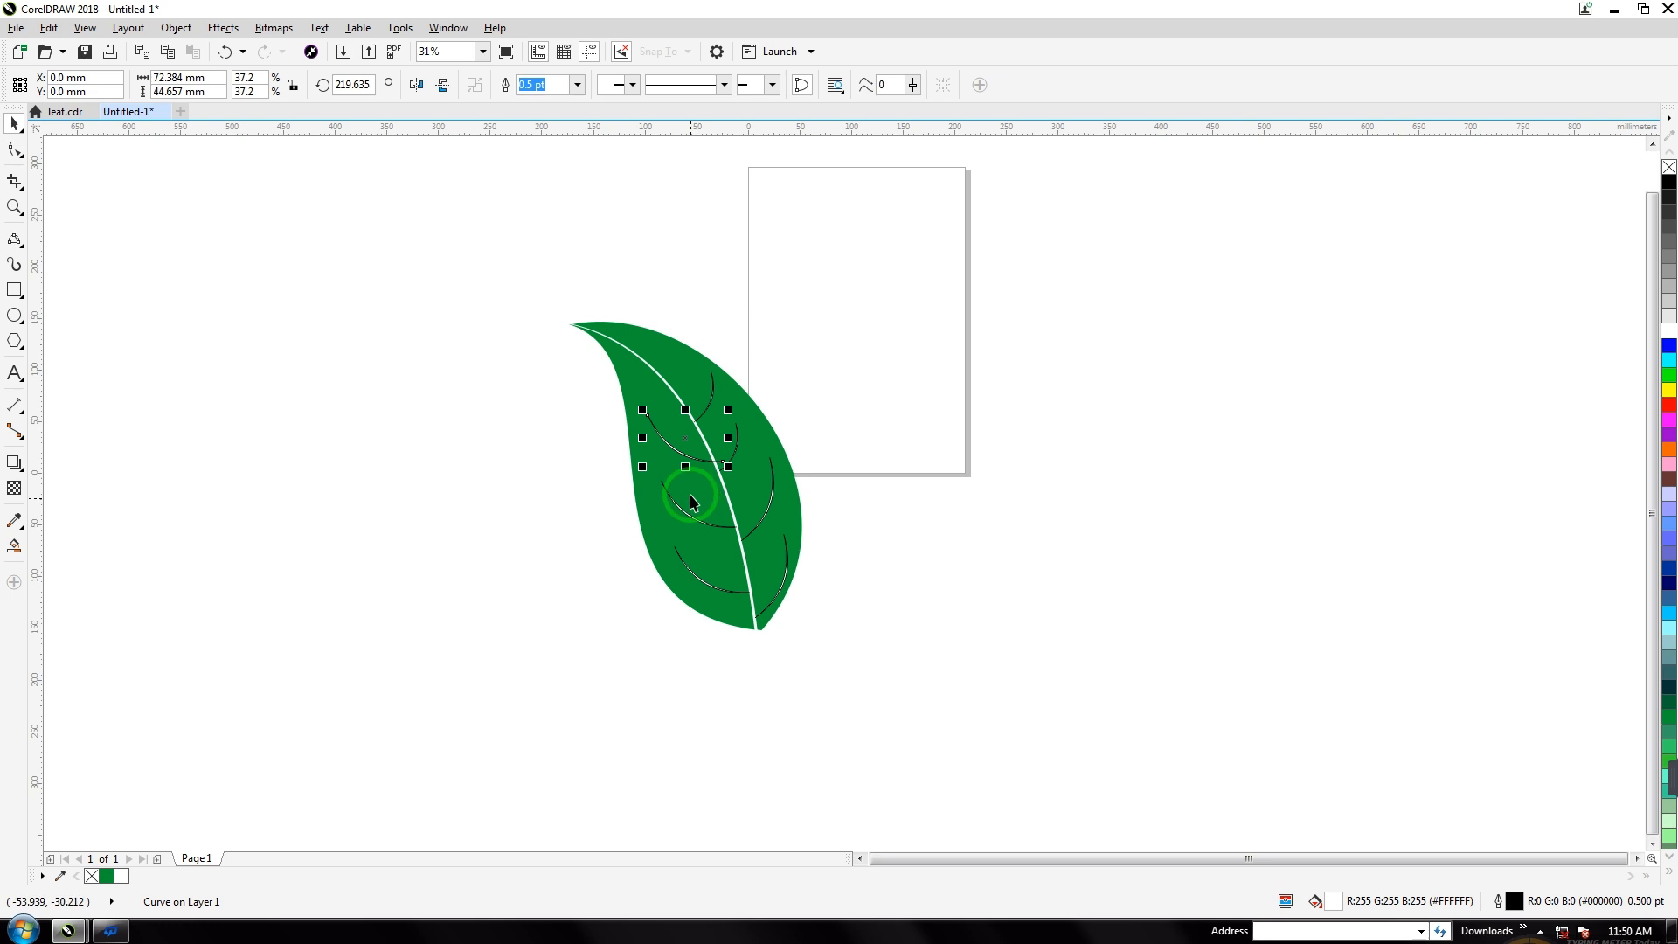
{"action": "left_click_drag", "start_coordinate": [728, 469], "coordinate": [716, 460]}
{"action": "left_click", "coordinate": [678, 439]}
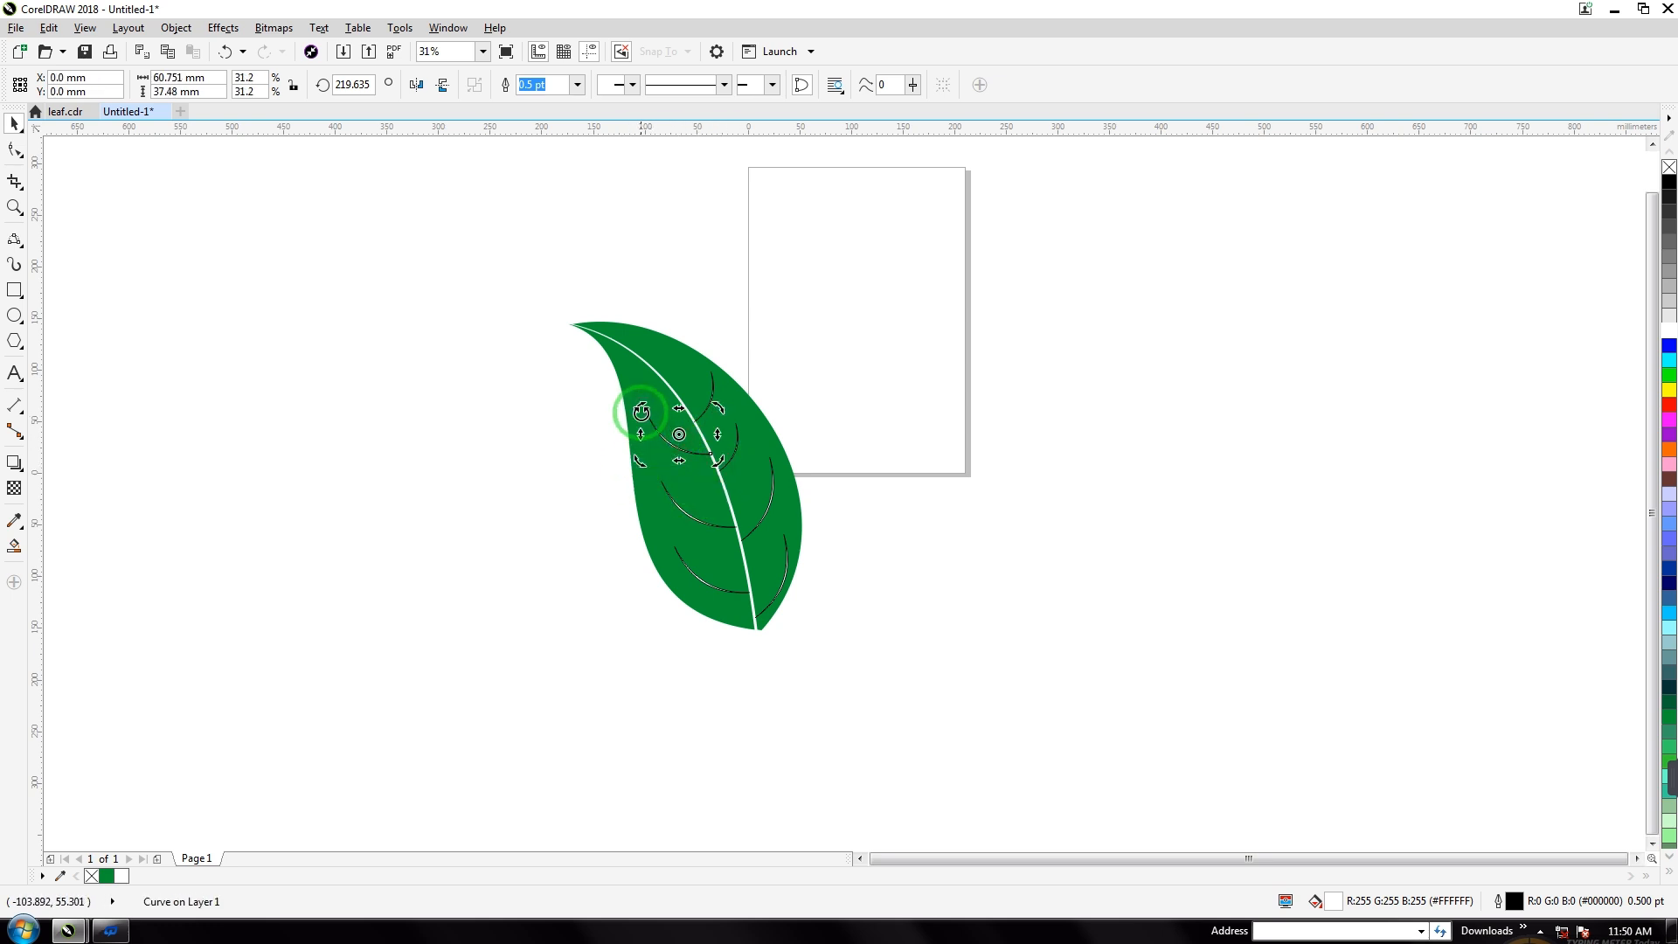
{"action": "left_click_drag", "start_coordinate": [641, 410], "coordinate": [639, 420]}
{"action": "left_click", "coordinate": [545, 455]}
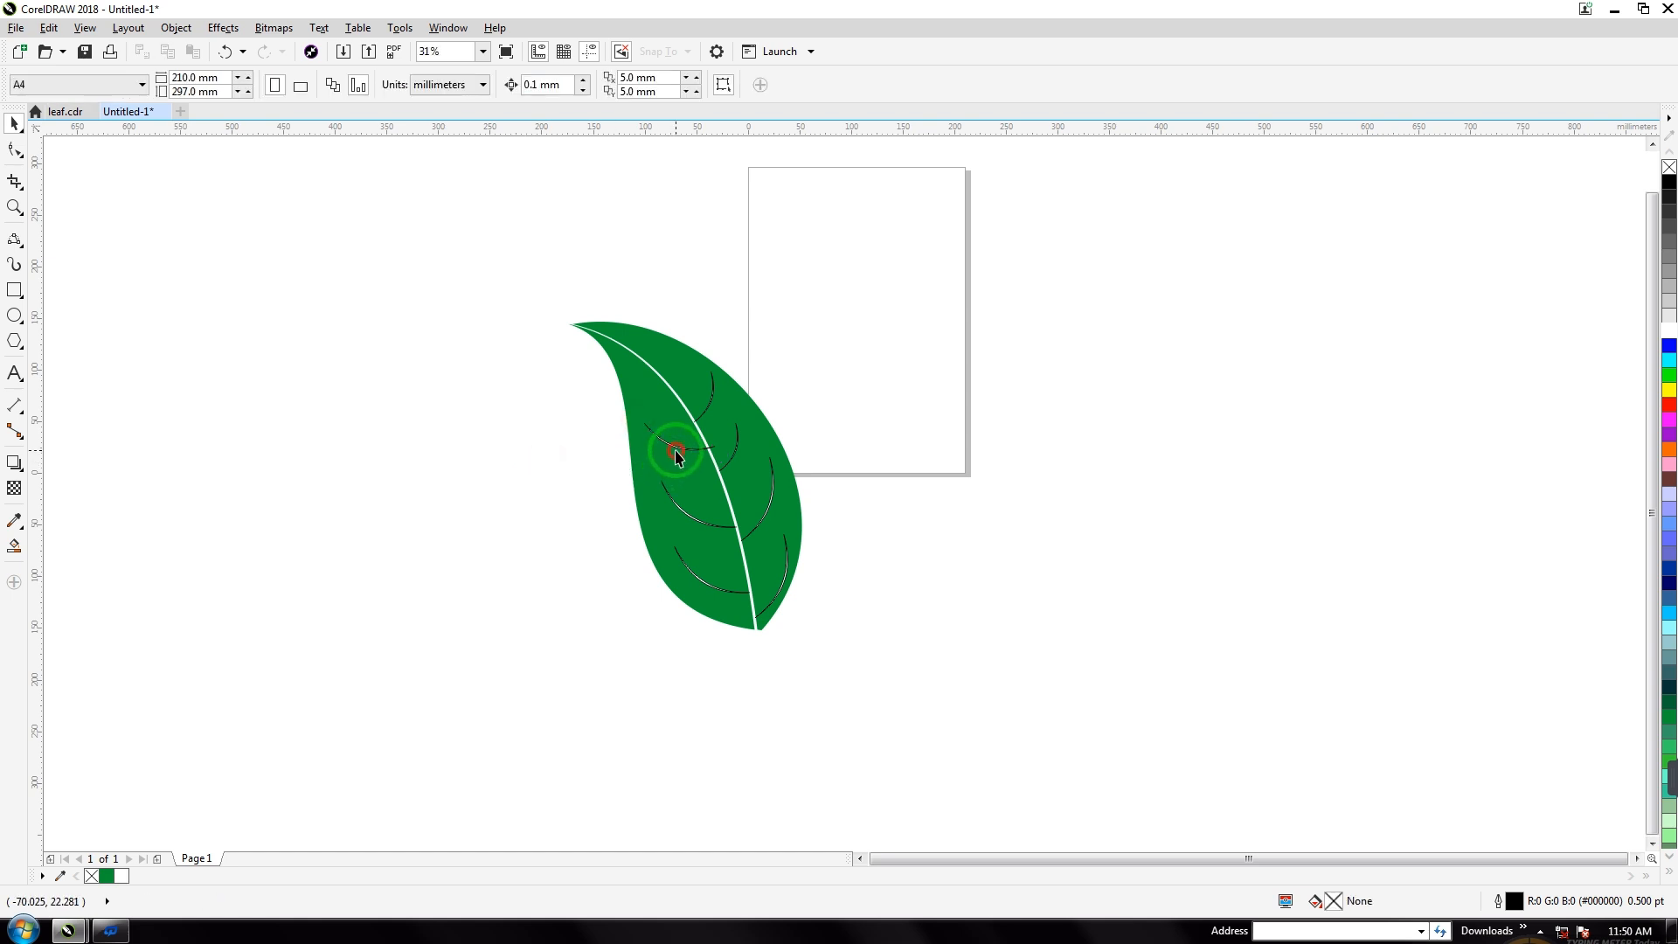
{"action": "left_click", "coordinate": [676, 451]}
{"action": "double_click", "coordinate": [673, 447]}
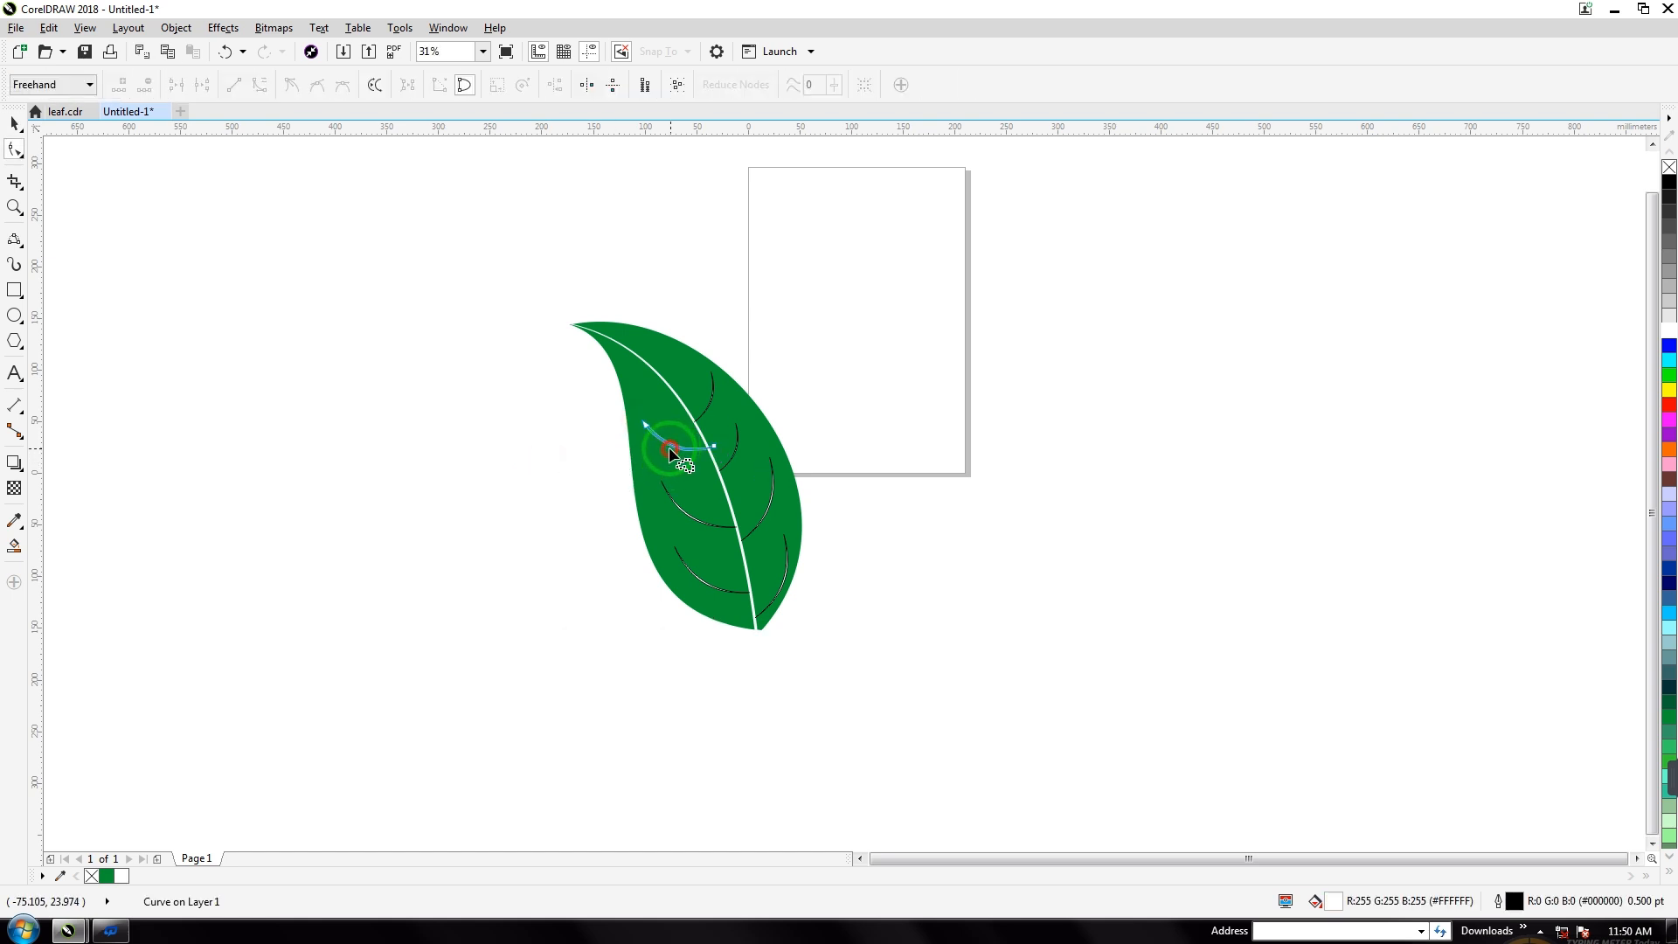
{"action": "left_click", "coordinate": [14, 123]}
{"action": "left_click", "coordinate": [338, 393]}
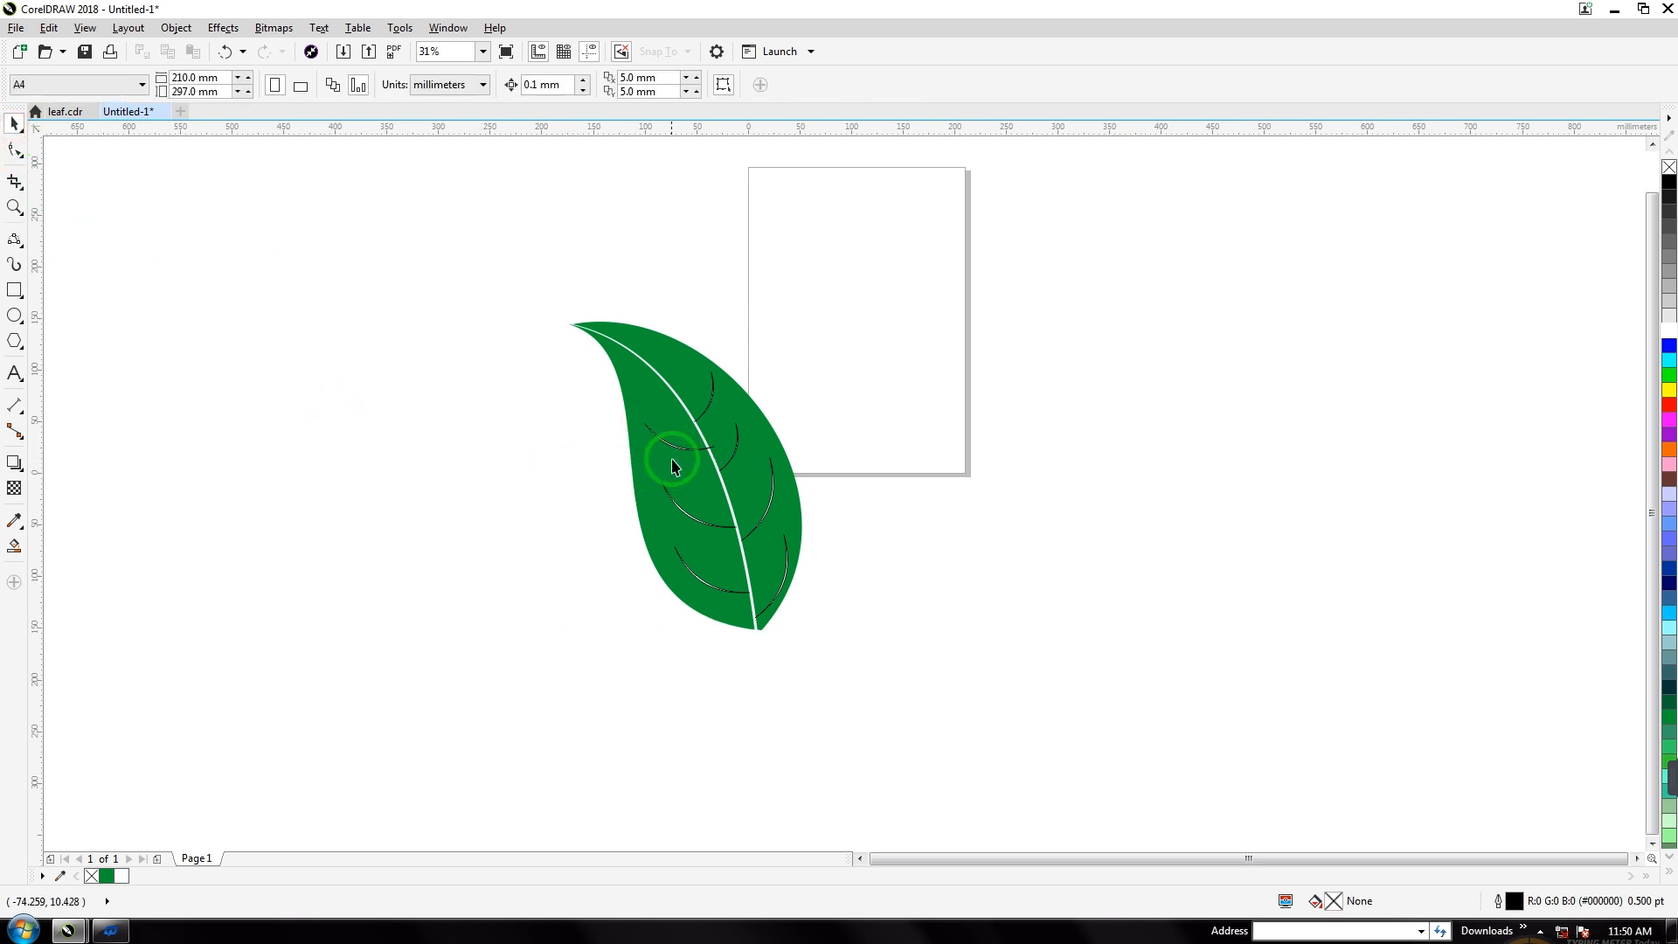
Copy the uppermost left vein toward the leaf tip as a smaller fourth vein on the left half.
{"action": "left_click", "coordinate": [678, 451]}
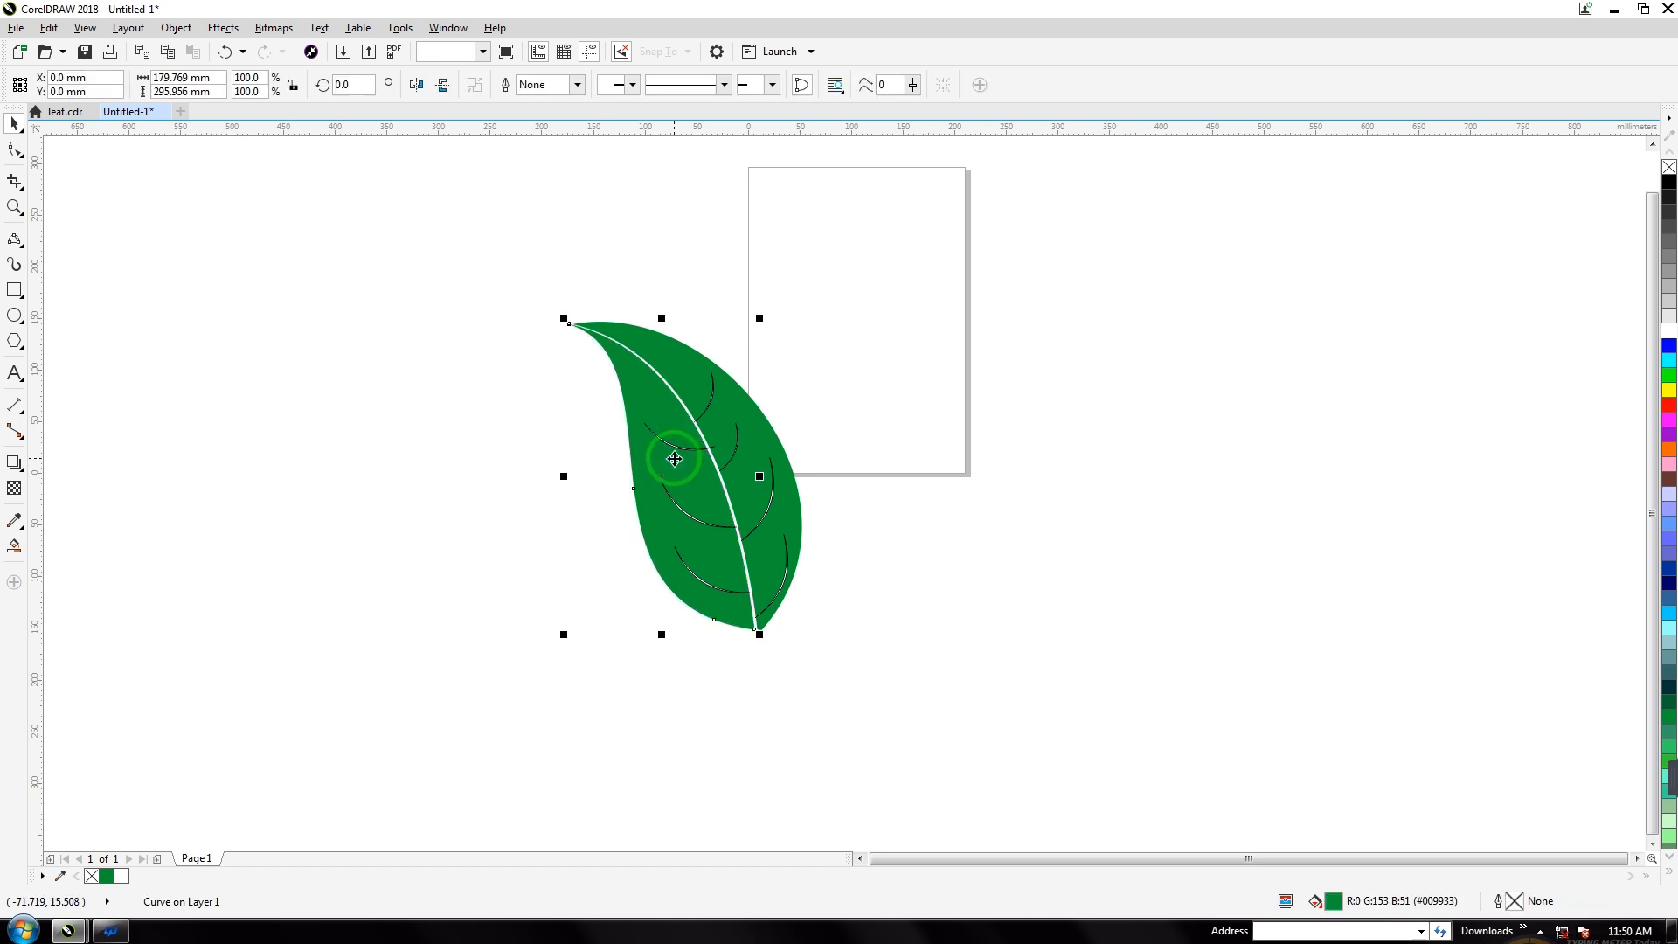
{"action": "left_click_drag", "start_coordinate": [608, 451], "coordinate": [614, 378]}
{"action": "left_click", "coordinate": [674, 447]}
{"action": "left_click", "coordinate": [513, 464]}
{"action": "left_click", "coordinate": [638, 400]}
Remove the outlines from all leaf and vein shapes and group them into one object.
{"action": "left_click_drag", "start_coordinate": [494, 256], "coordinate": [796, 593]}
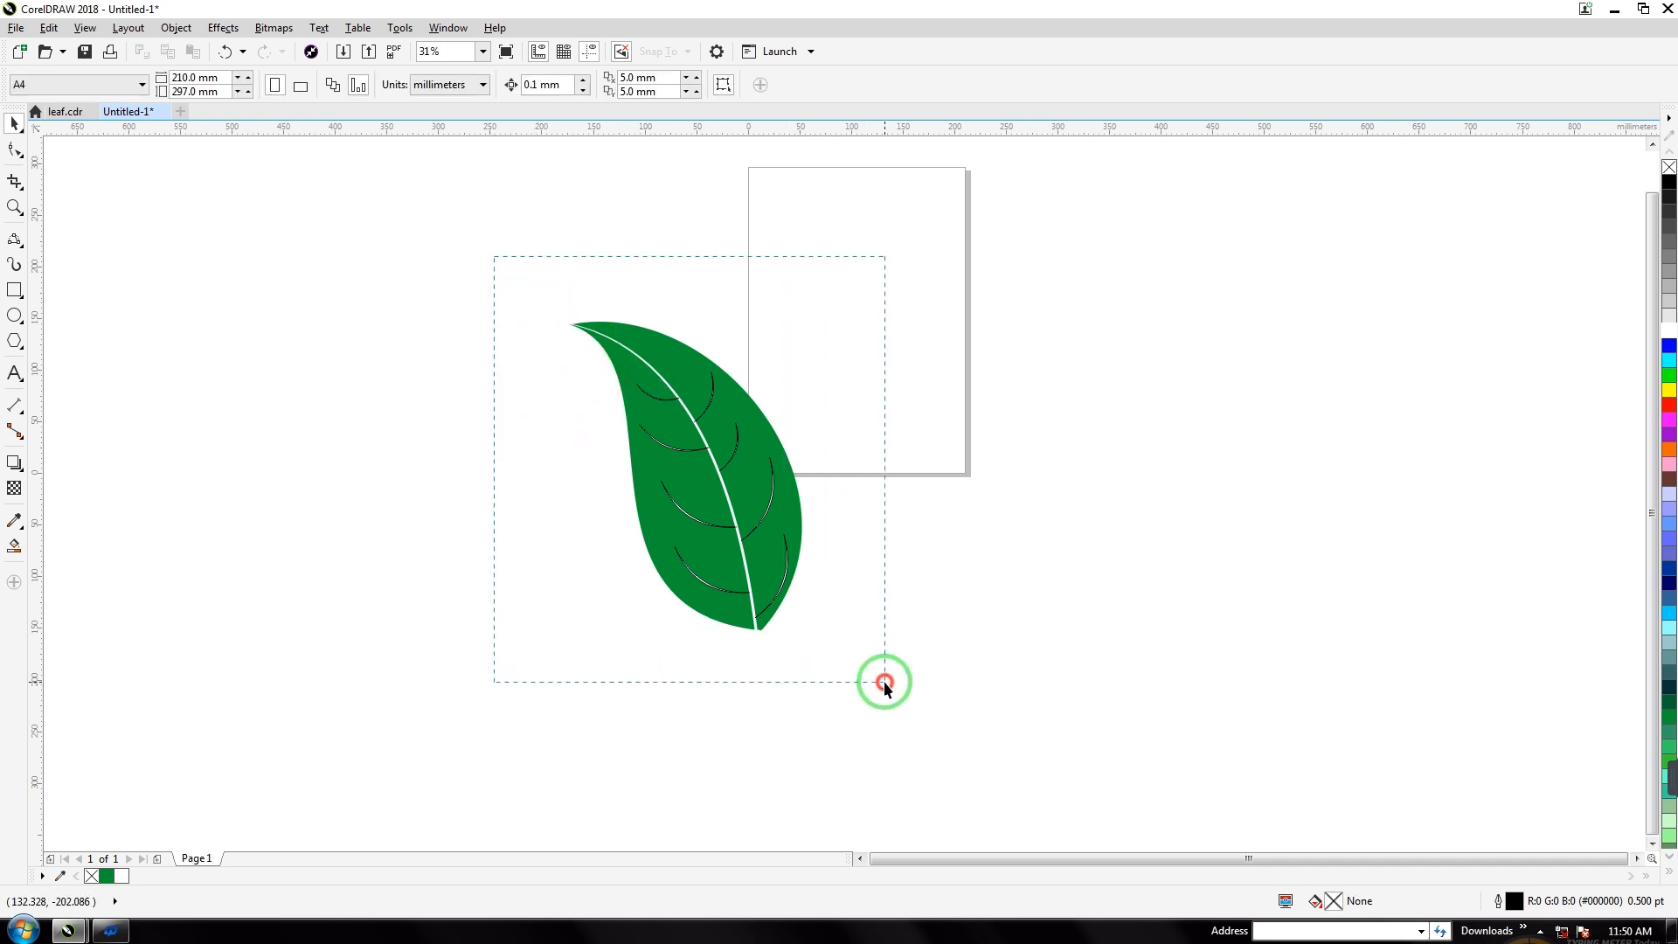
{"action": "left_click_drag", "start_coordinate": [883, 680], "coordinate": [884, 680]}
{"action": "left_click", "coordinate": [761, 85]}
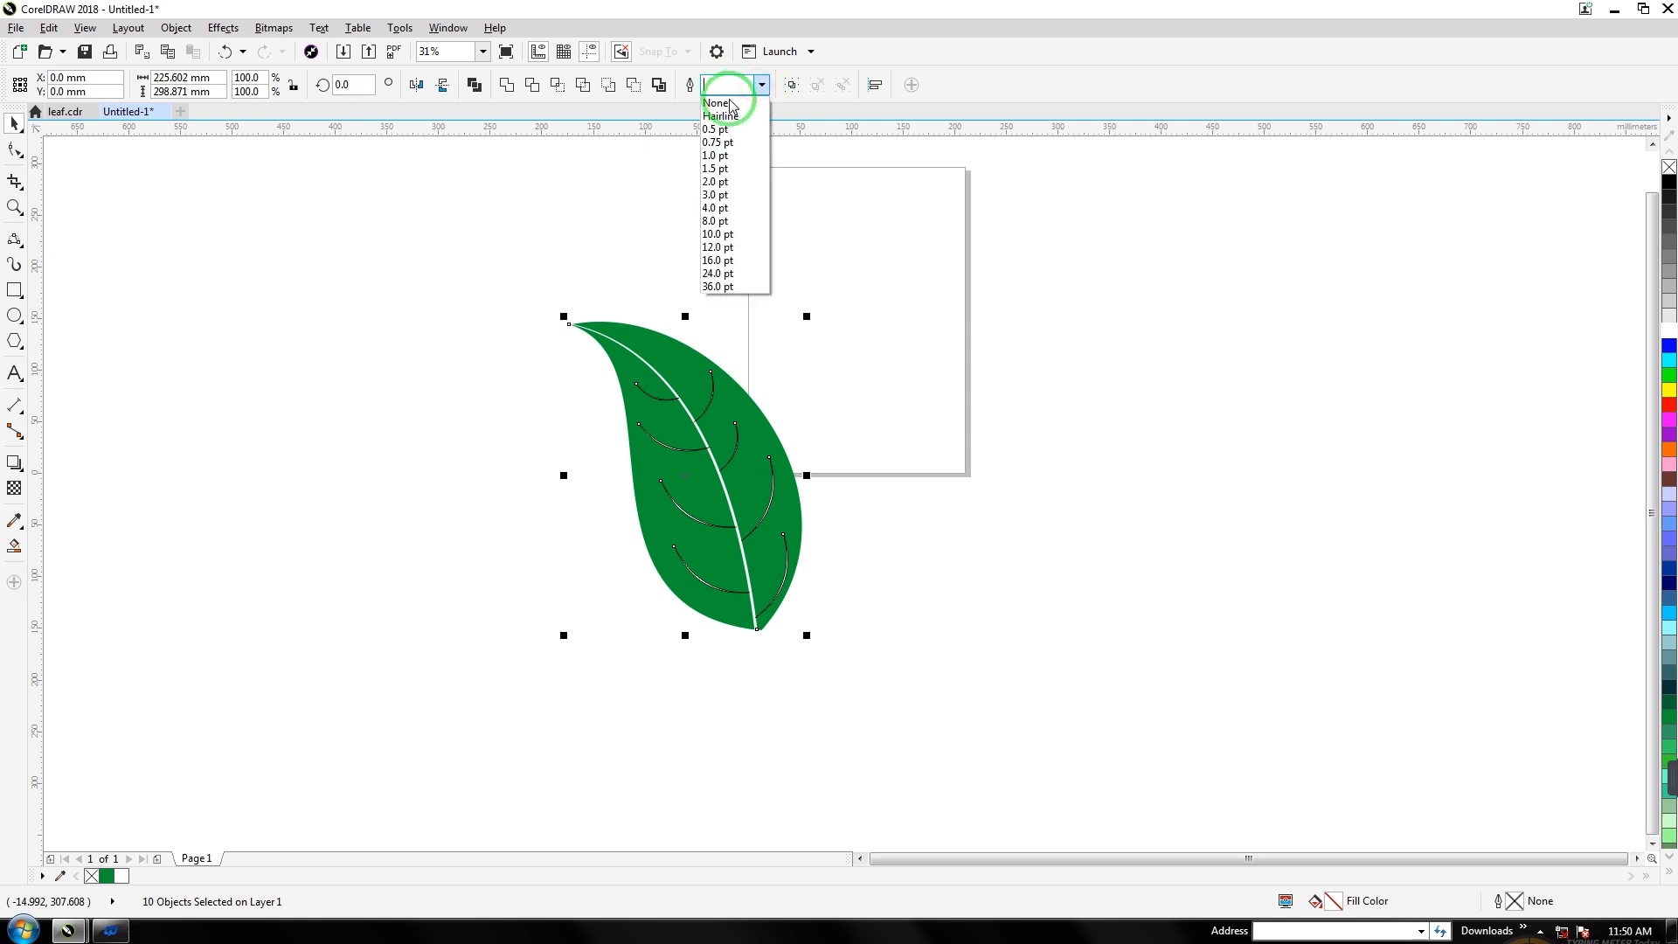
{"action": "left_click", "coordinate": [730, 104]}
{"action": "left_click", "coordinate": [791, 85]}
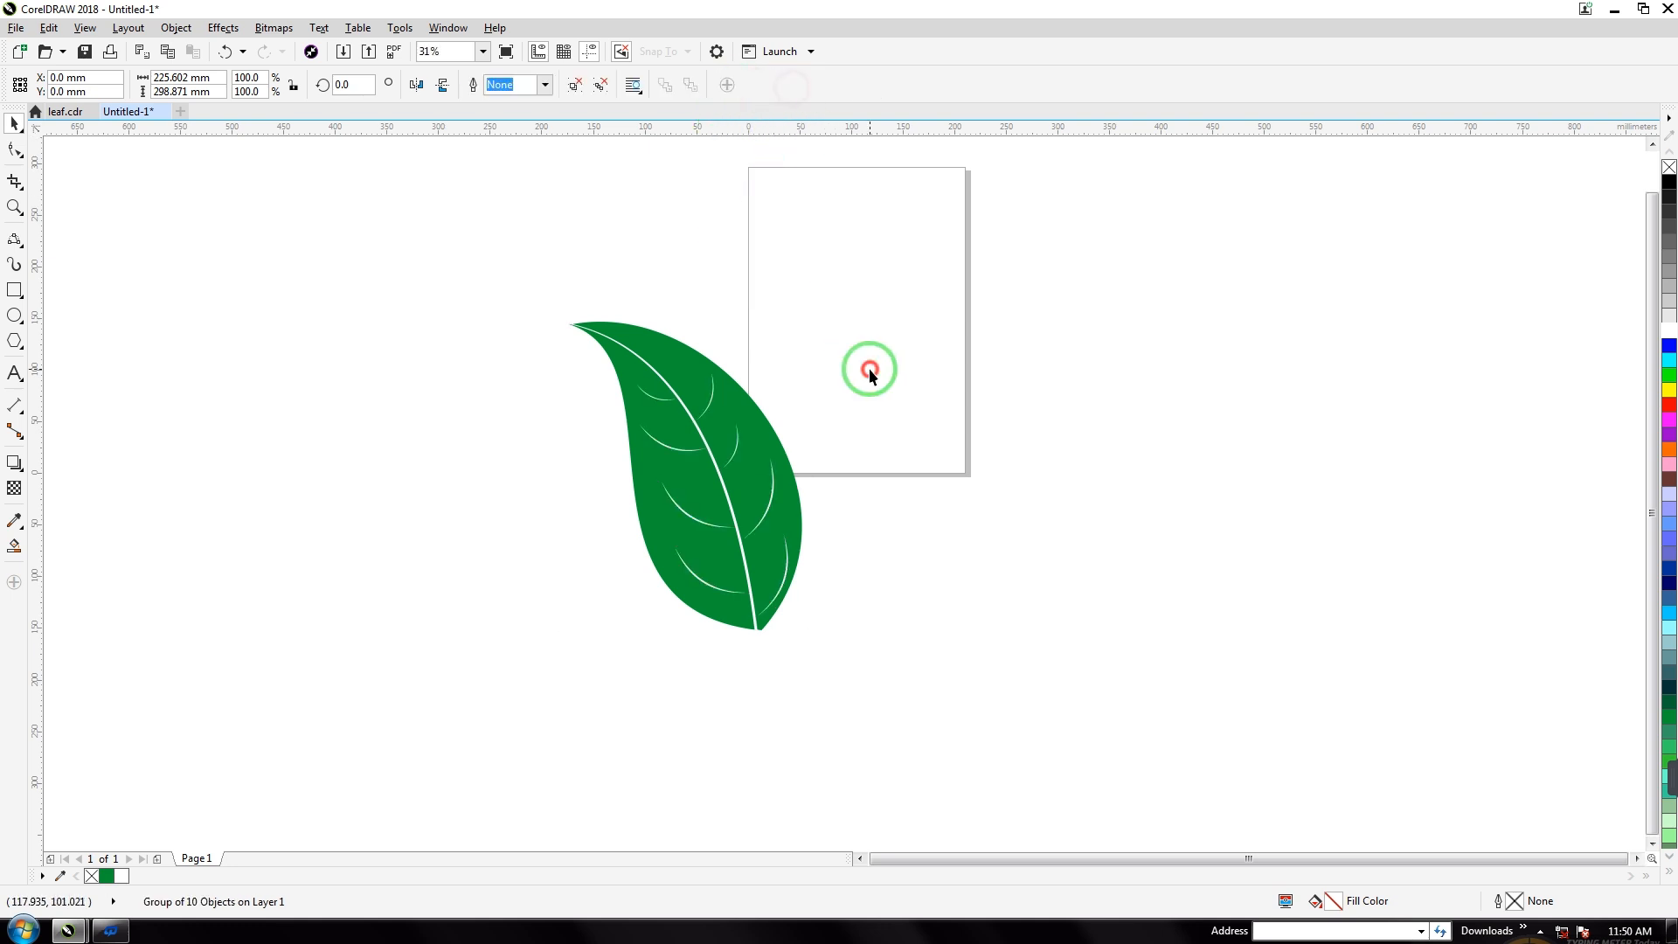
Enlarge the grouped leaf to 118%, reposition it beside the page, and ungroup it.
{"action": "left_click_drag", "start_coordinate": [723, 469], "coordinate": [645, 383]}
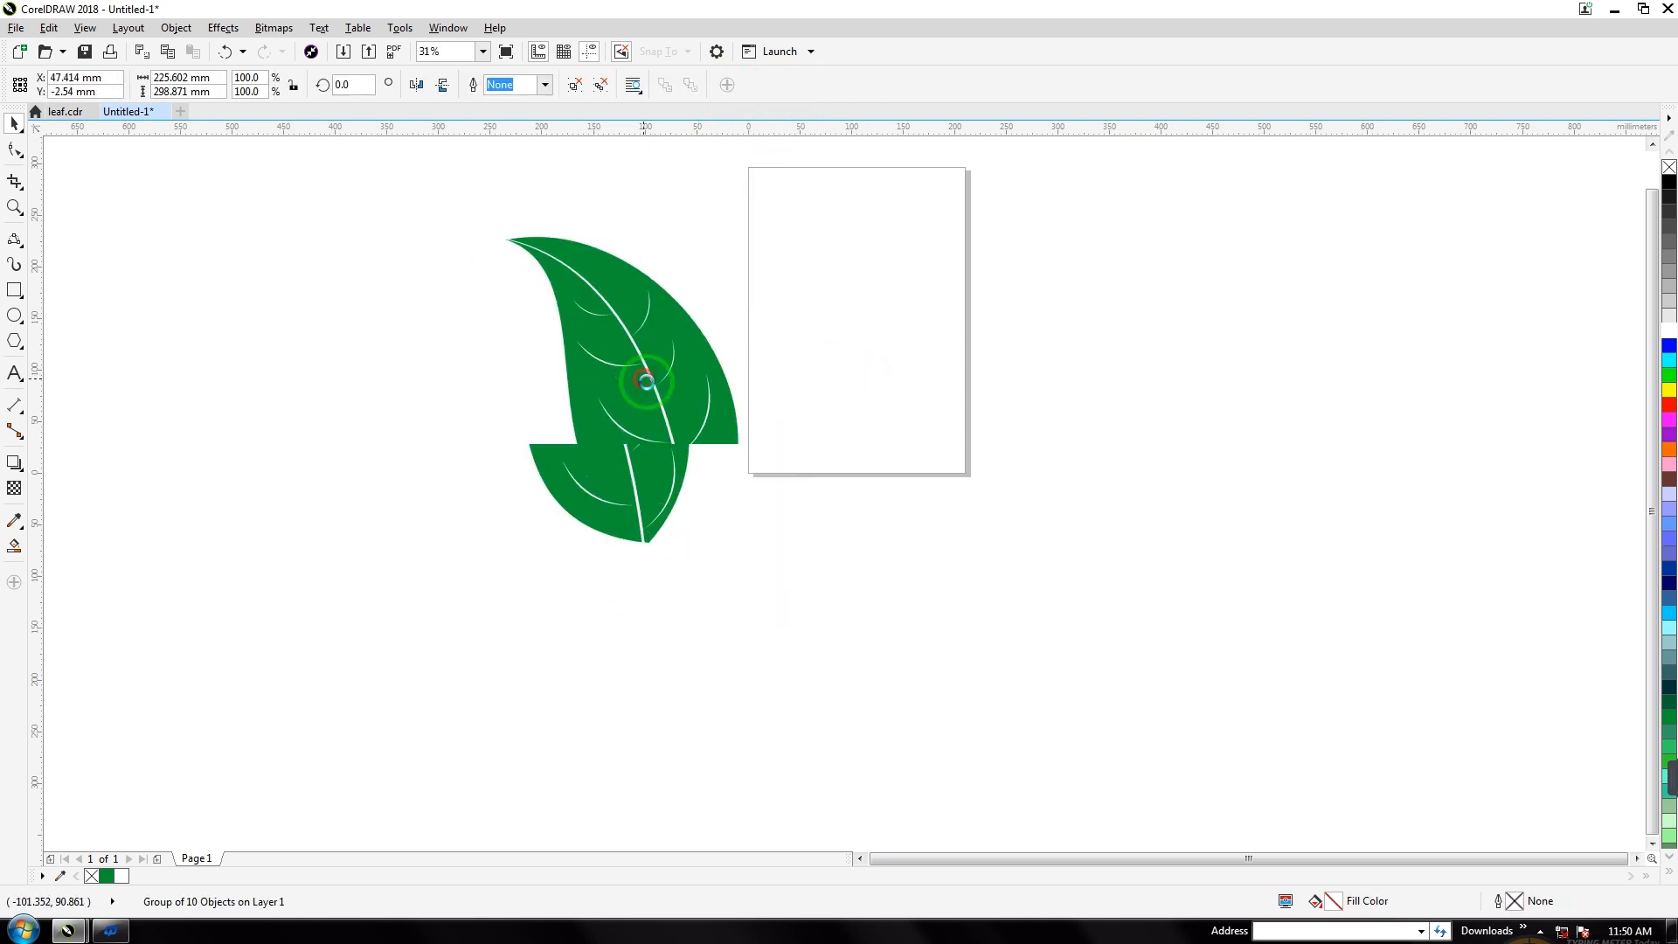
{"action": "left_click_drag", "start_coordinate": [742, 548], "coordinate": [802, 603]}
{"action": "mouse_move", "coordinate": [699, 461]}
{"action": "left_mouse_down"}
{"action": "mouse_move", "coordinate": [637, 411]}
{"action": "mouse_move", "coordinate": [685, 443]}
{"action": "mouse_move", "coordinate": [696, 423]}
{"action": "mouse_move", "coordinate": [683, 439]}
{"action": "left_mouse_up"}
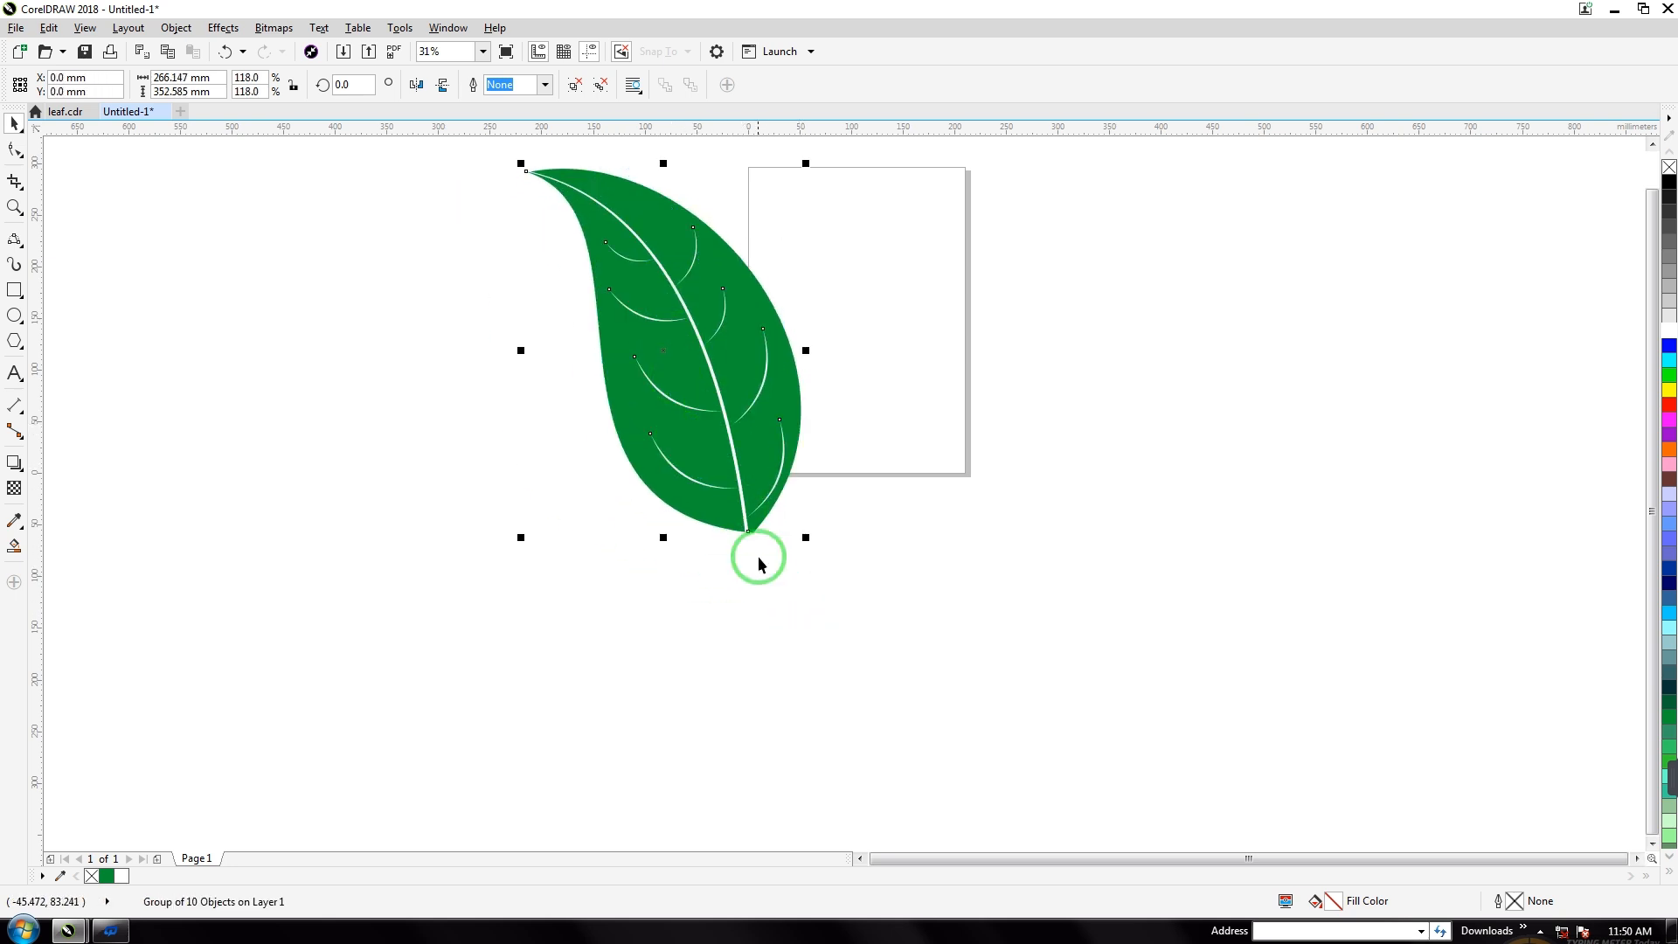
{"action": "left_click_drag", "start_coordinate": [600, 362], "coordinate": [647, 443]}
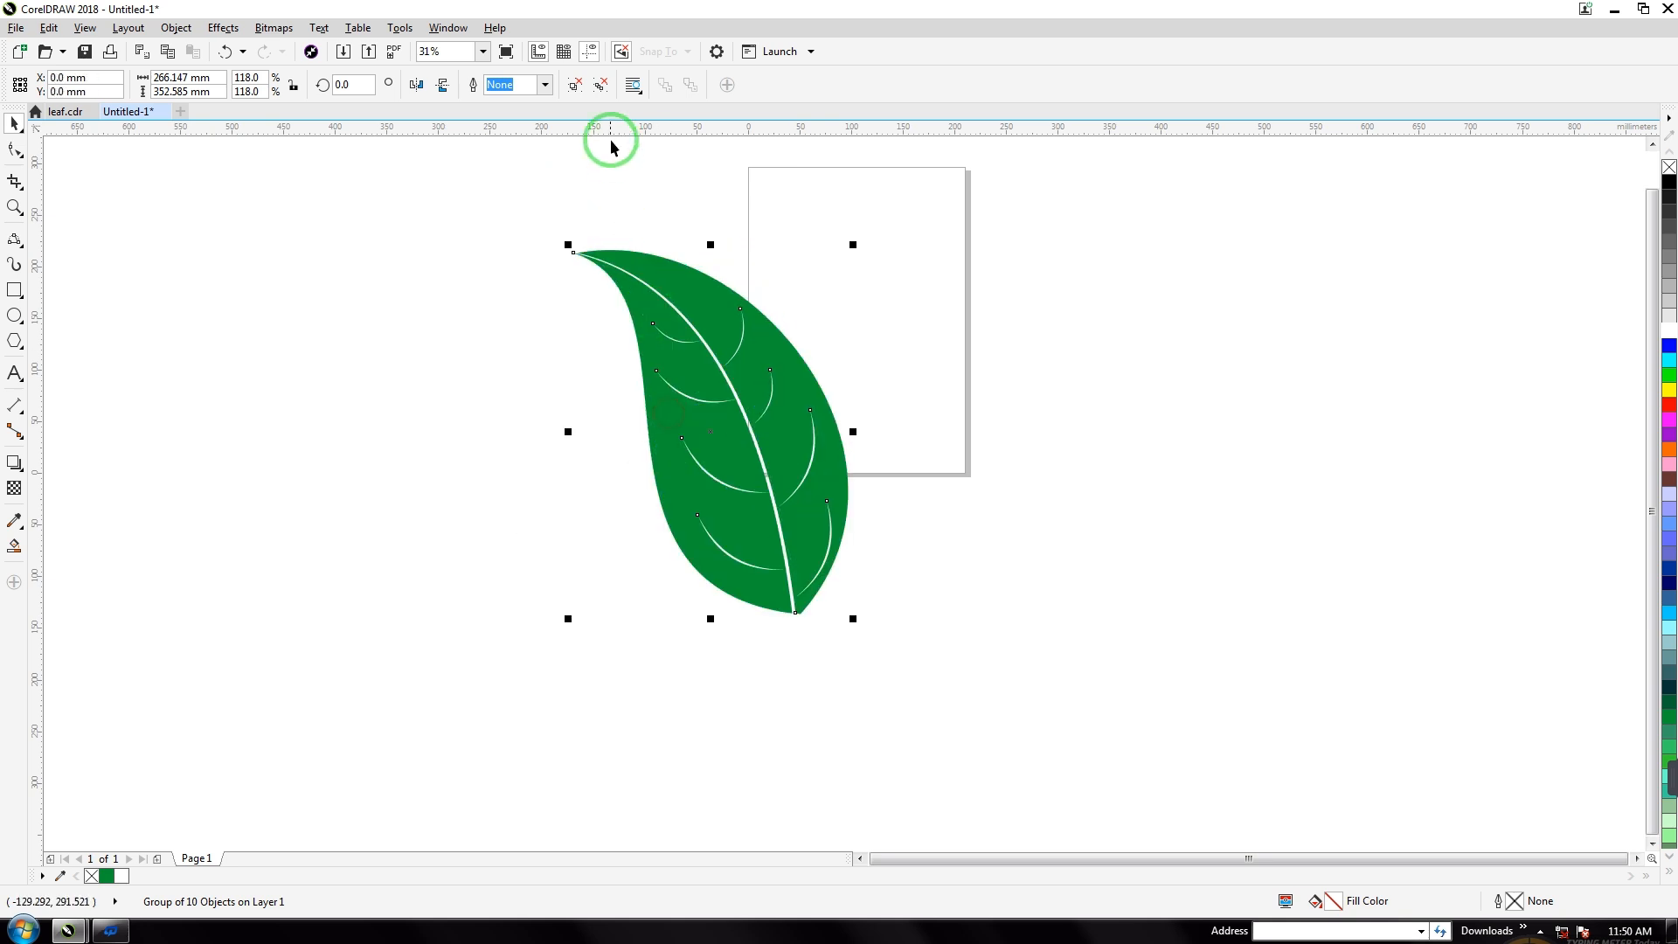
{"action": "left_click", "coordinate": [598, 85]}
{"action": "left_click", "coordinate": [398, 366]}
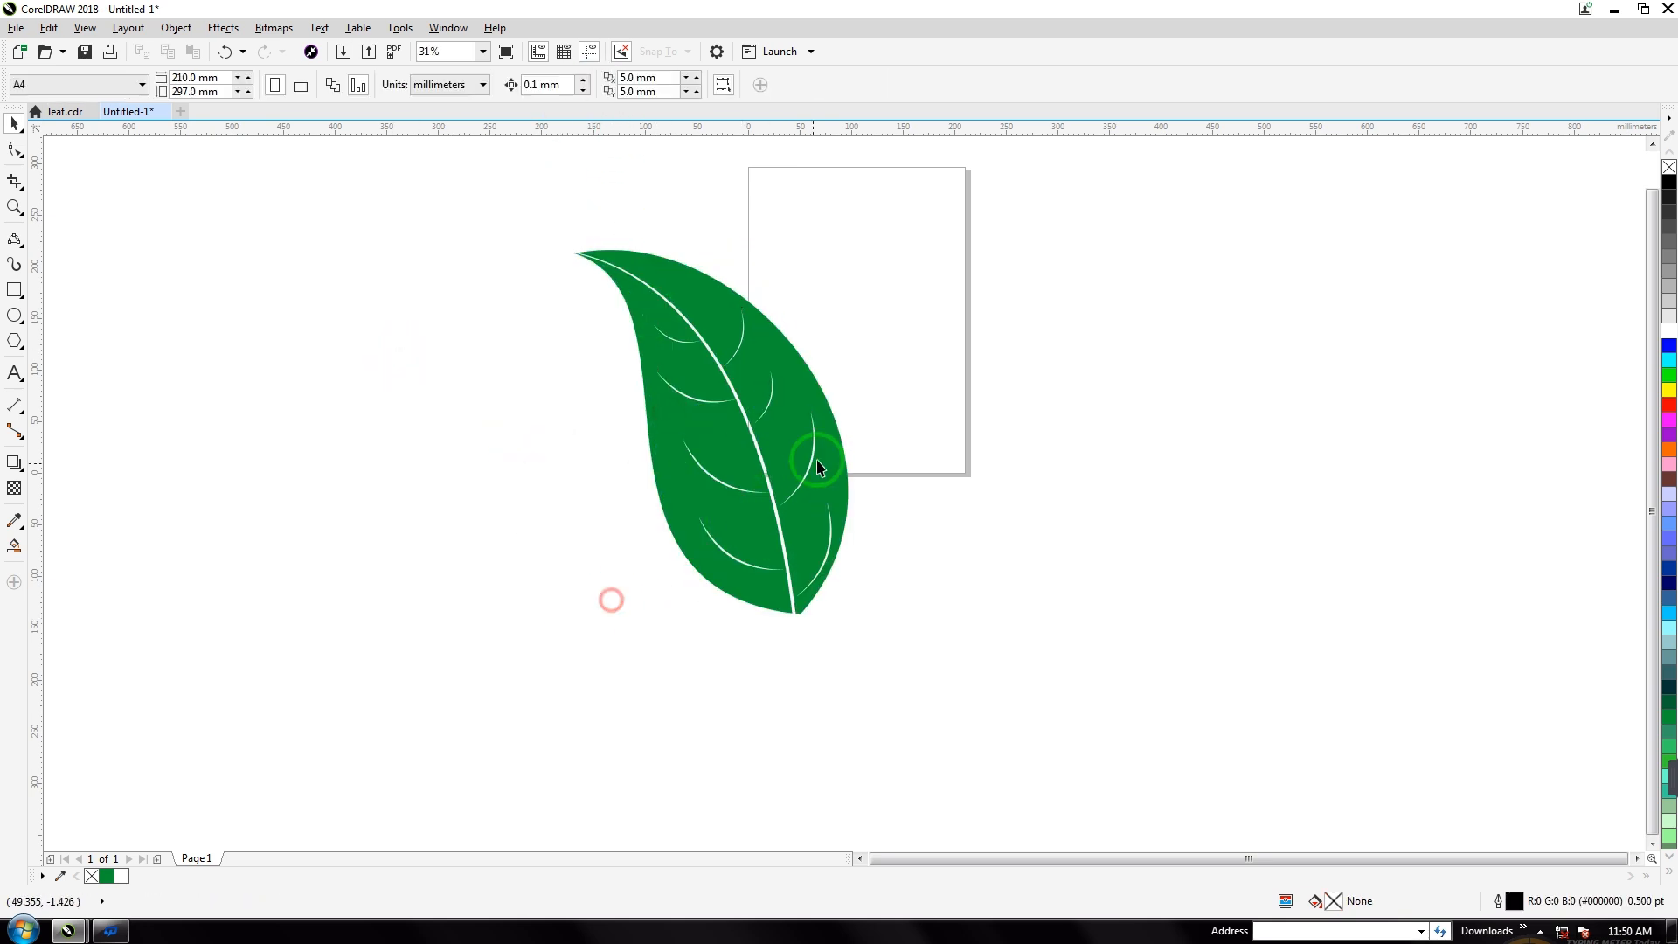
Apply a 6 by 3 mesh fill to the right leaf half and color its upper edge nodes near the tip black.
{"action": "left_click", "coordinate": [830, 409]}
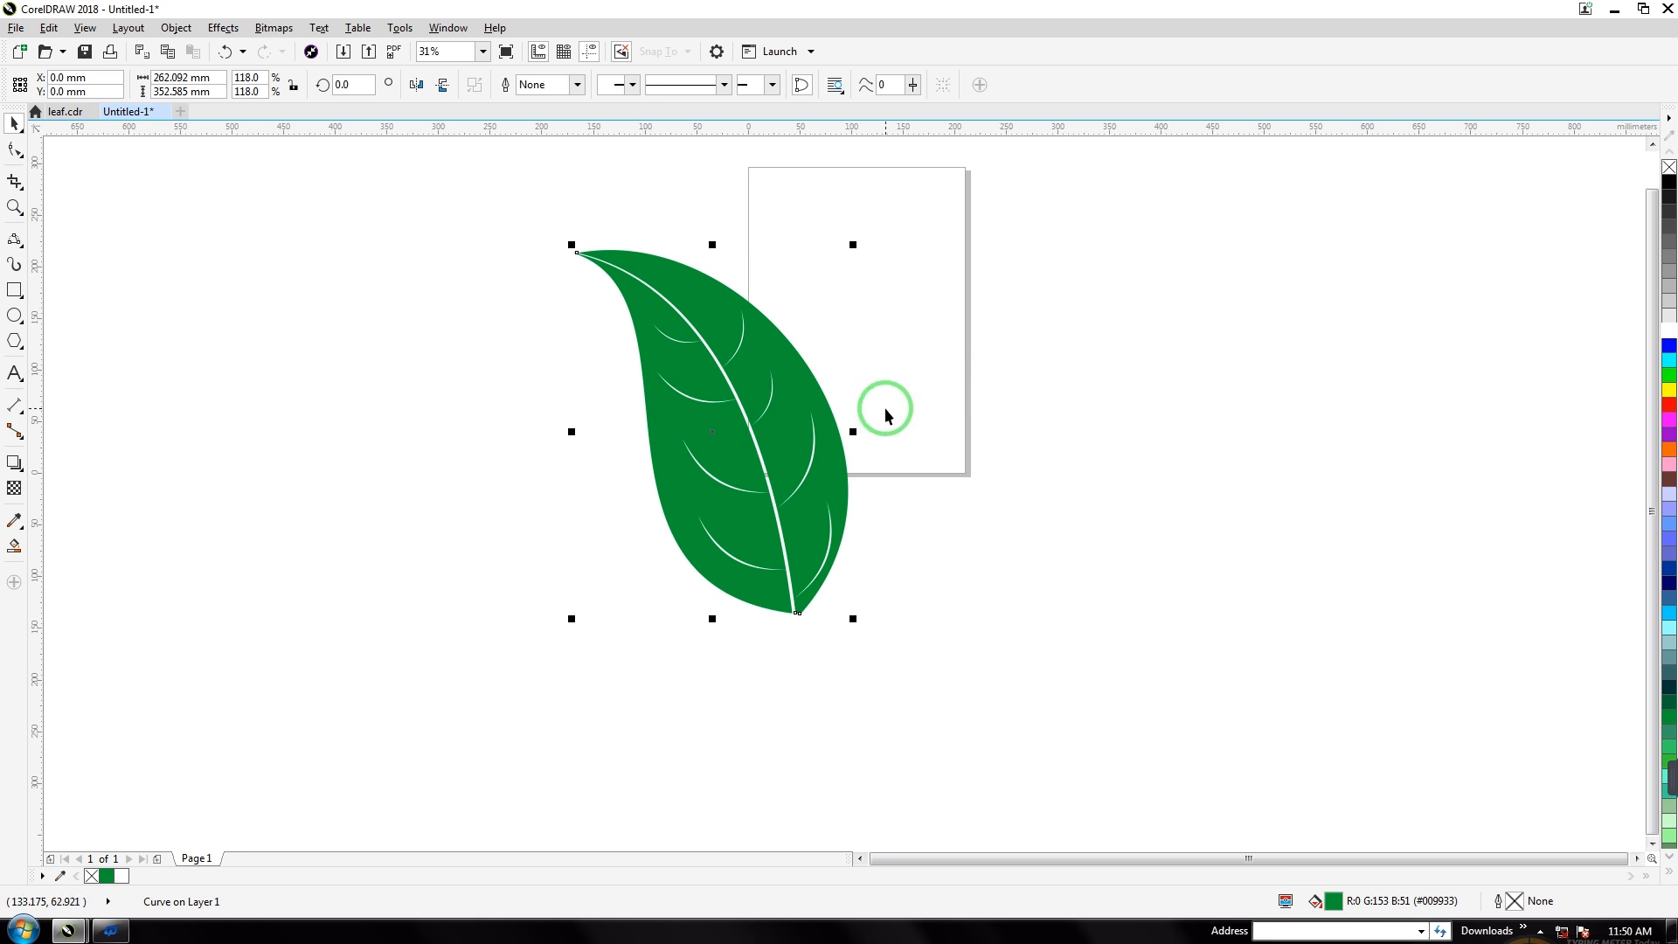
{"action": "key", "text": "m"}
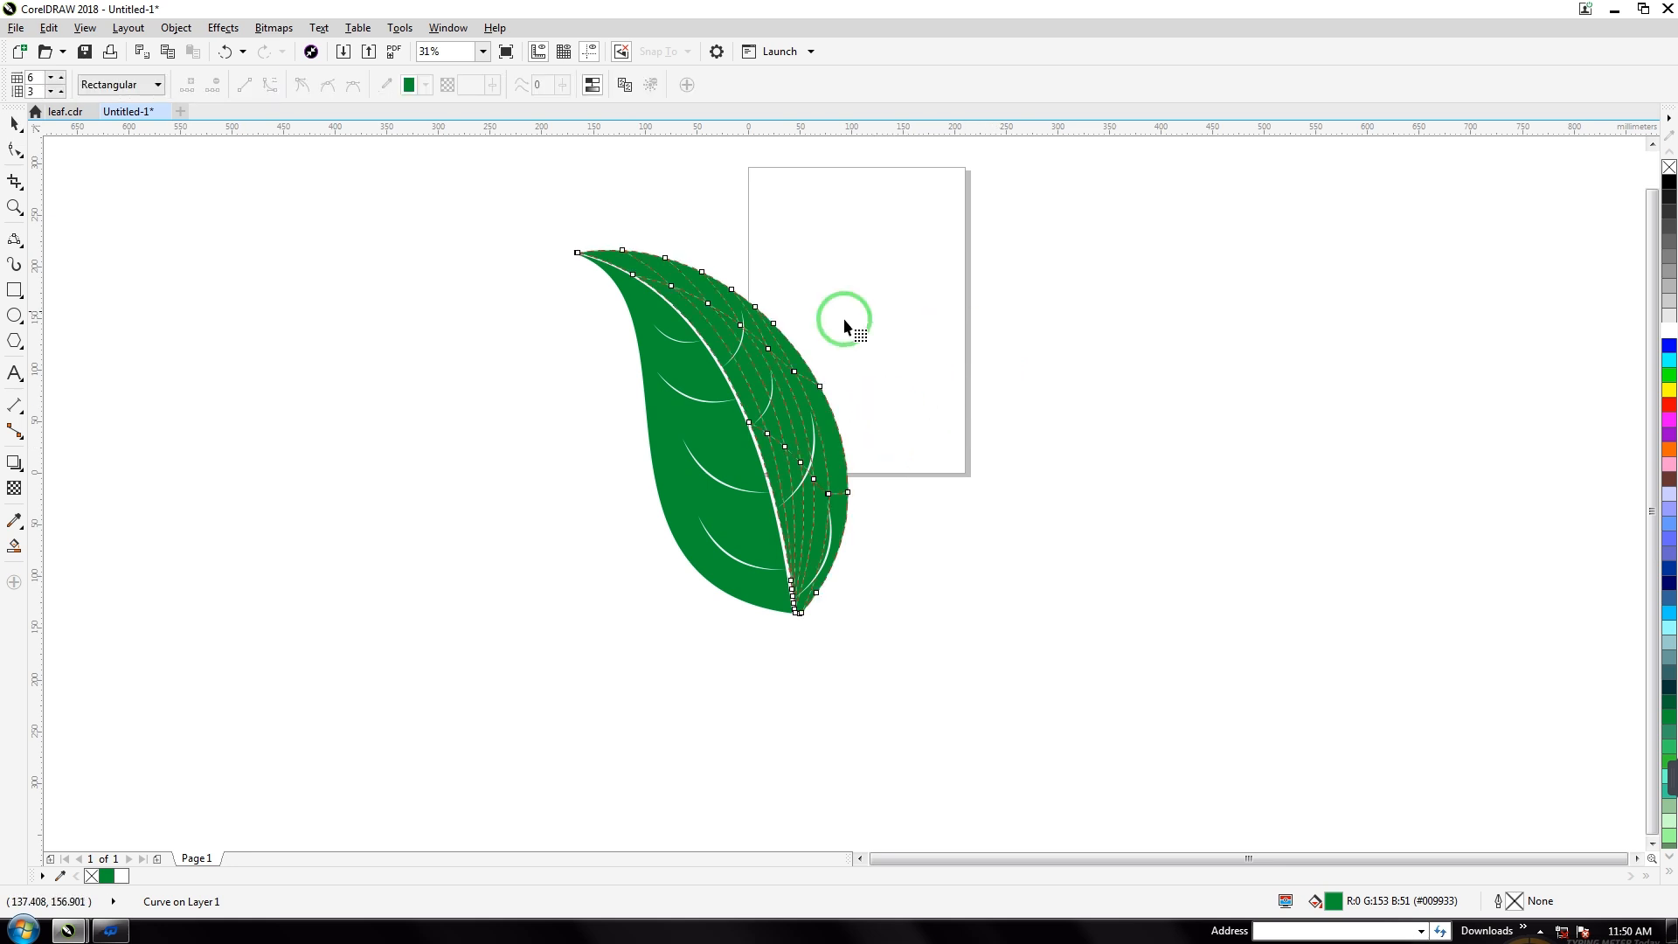
{"action": "left_click_drag", "start_coordinate": [591, 199], "coordinate": [694, 262]}
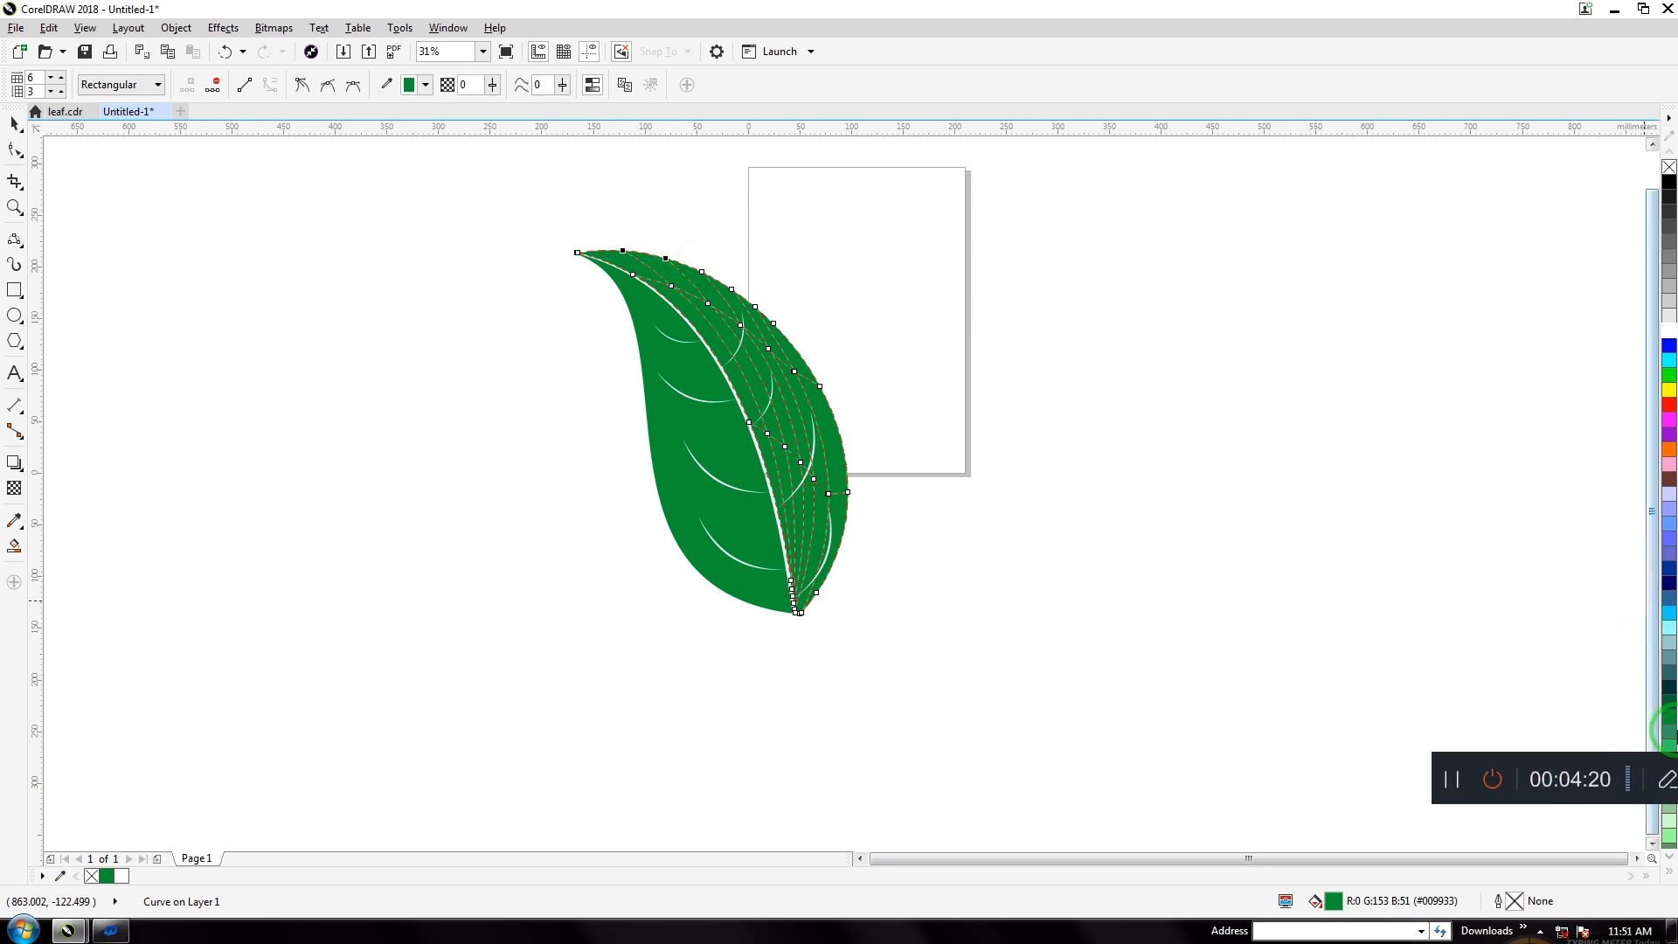
{"action": "left_click", "coordinate": [1669, 182]}
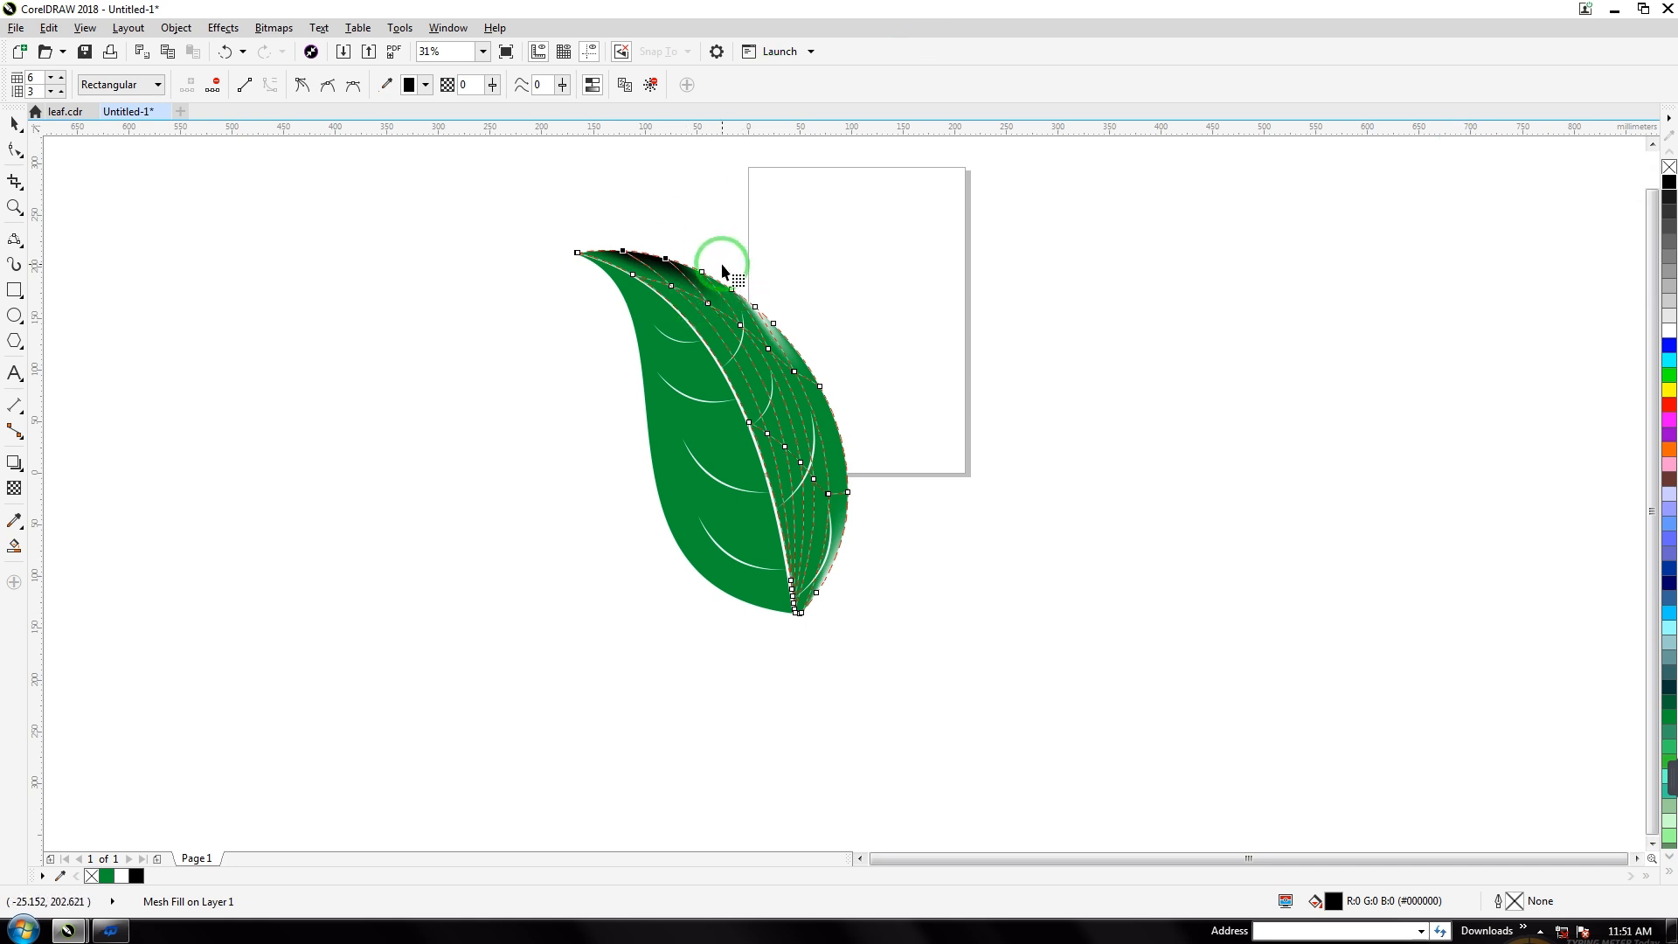
Color the remaining mesh nodes along the right half's outer edge, down to the leaf base, dark teal #003333.
{"action": "left_click_drag", "start_coordinate": [722, 265], "coordinate": [815, 400]}
{"action": "left_click", "coordinate": [1670, 693]}
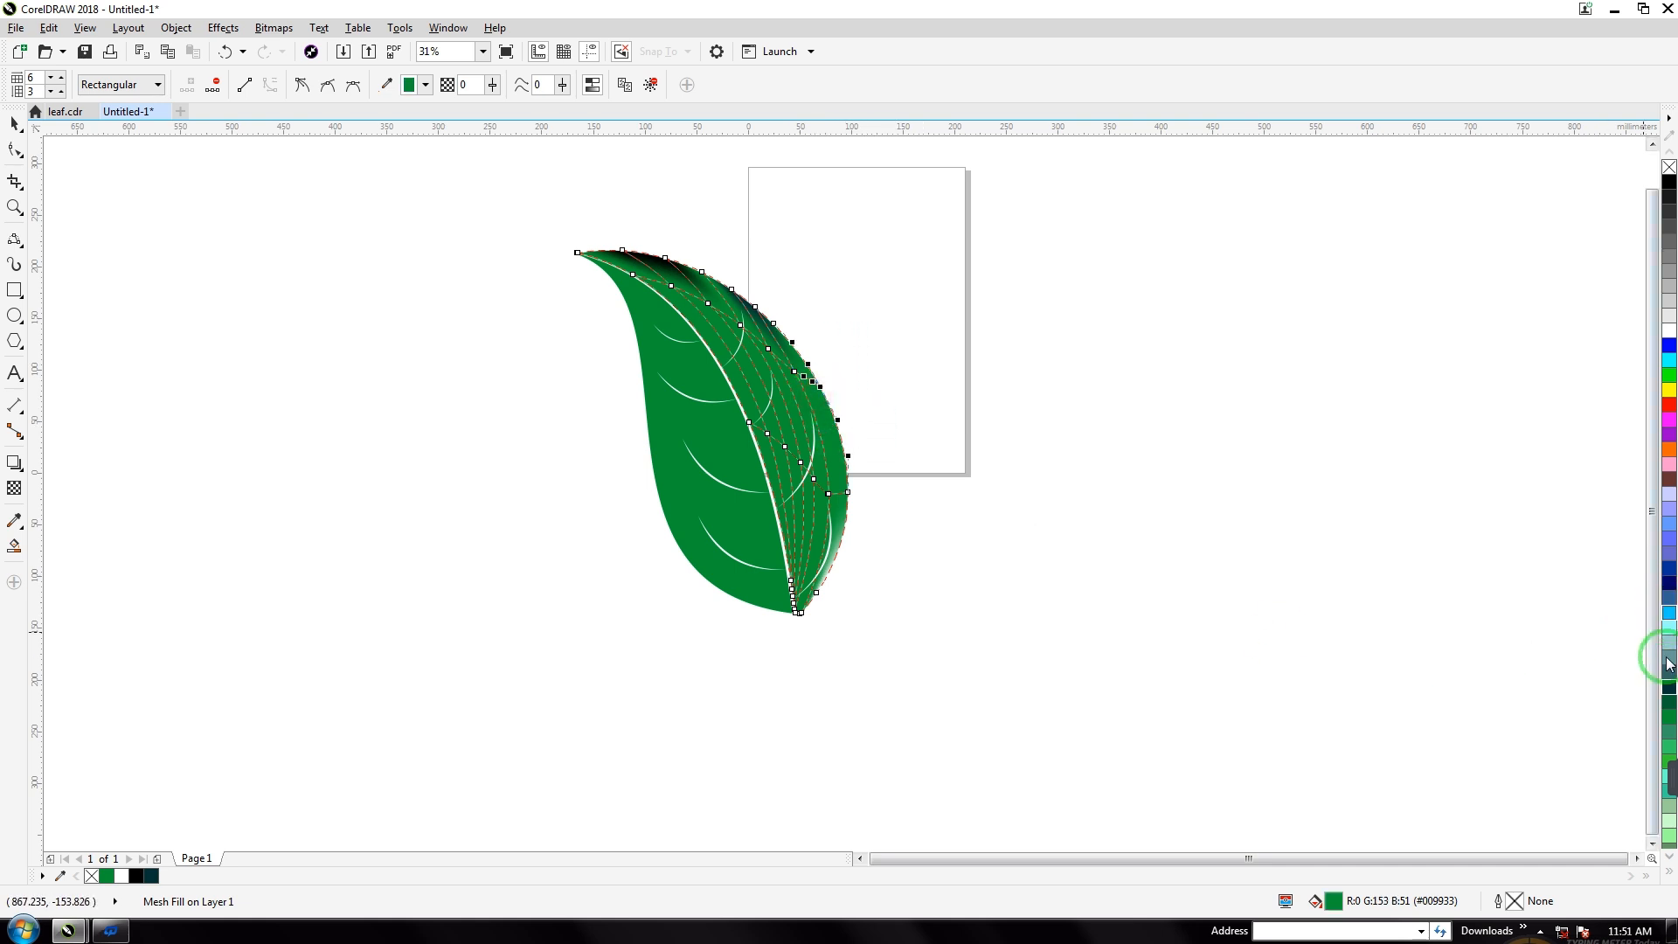
{"action": "left_click", "coordinate": [1670, 688]}
{"action": "mouse_move", "coordinate": [905, 423]}
{"action": "left_mouse_down"}
{"action": "mouse_move", "coordinate": [844, 550]}
{"action": "mouse_move", "coordinate": [881, 544]}
{"action": "mouse_move", "coordinate": [825, 610]}
{"action": "left_mouse_up"}
{"action": "left_click", "coordinate": [1670, 686]}
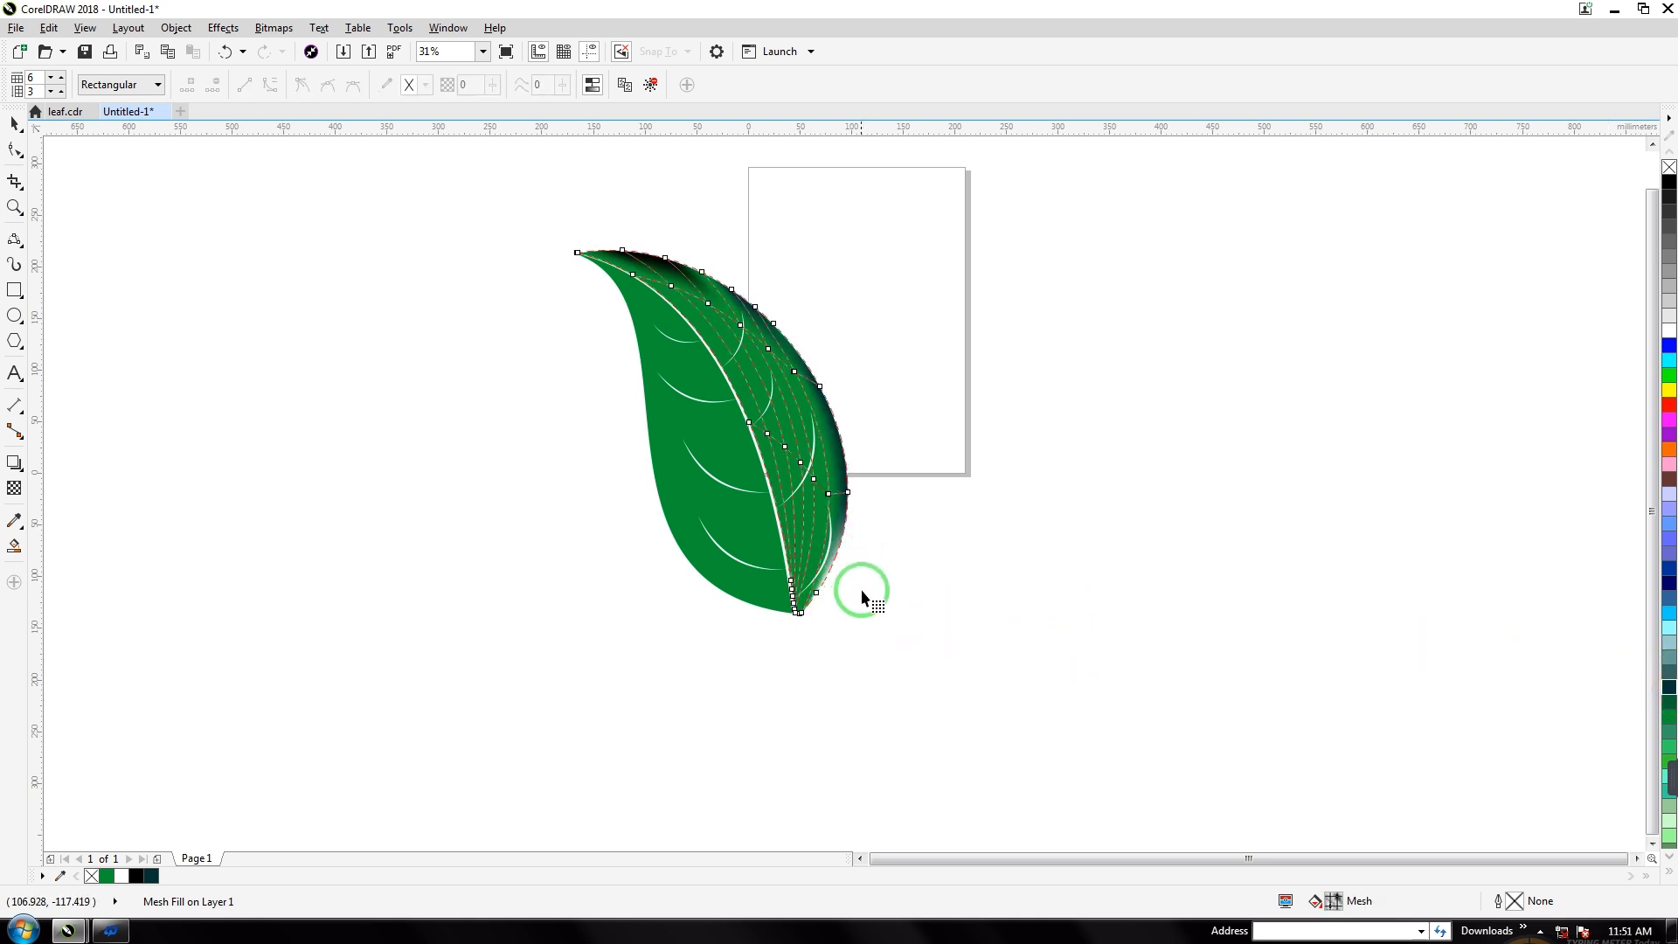
{"action": "left_click_drag", "start_coordinate": [869, 555], "coordinate": [815, 622]}
{"action": "left_click", "coordinate": [1665, 681]}
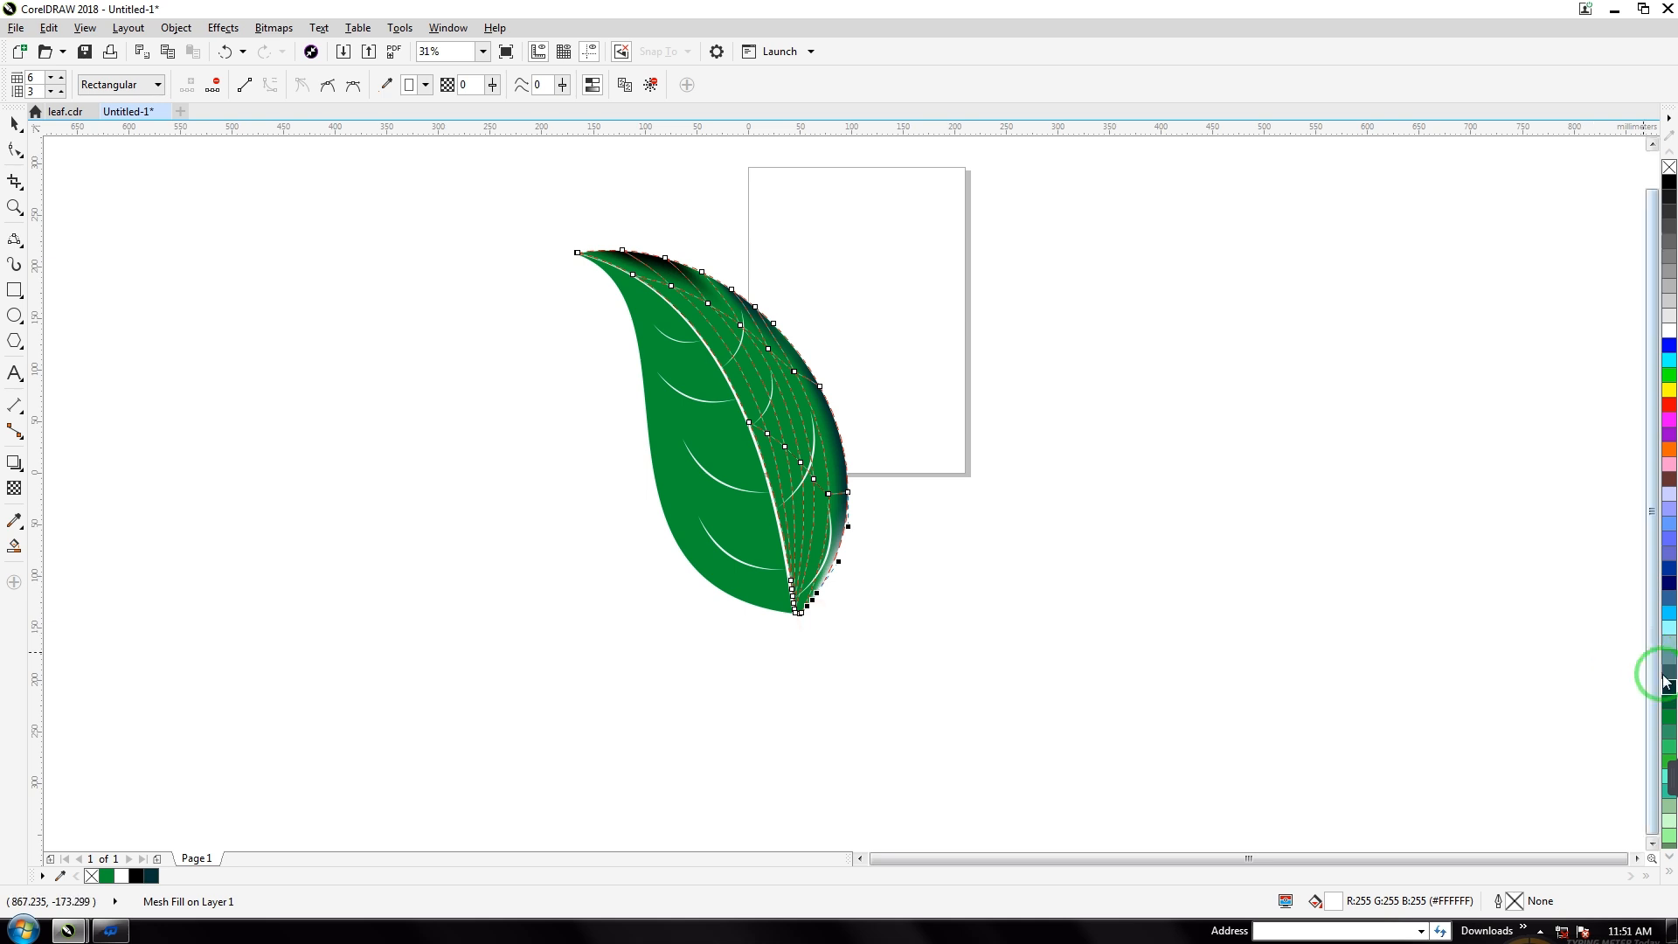
Recolor the black mesh nodes near the right half's tip to dark teal #003333 and deselect the nodes.
{"action": "left_click_drag", "start_coordinate": [588, 209], "coordinate": [696, 265]}
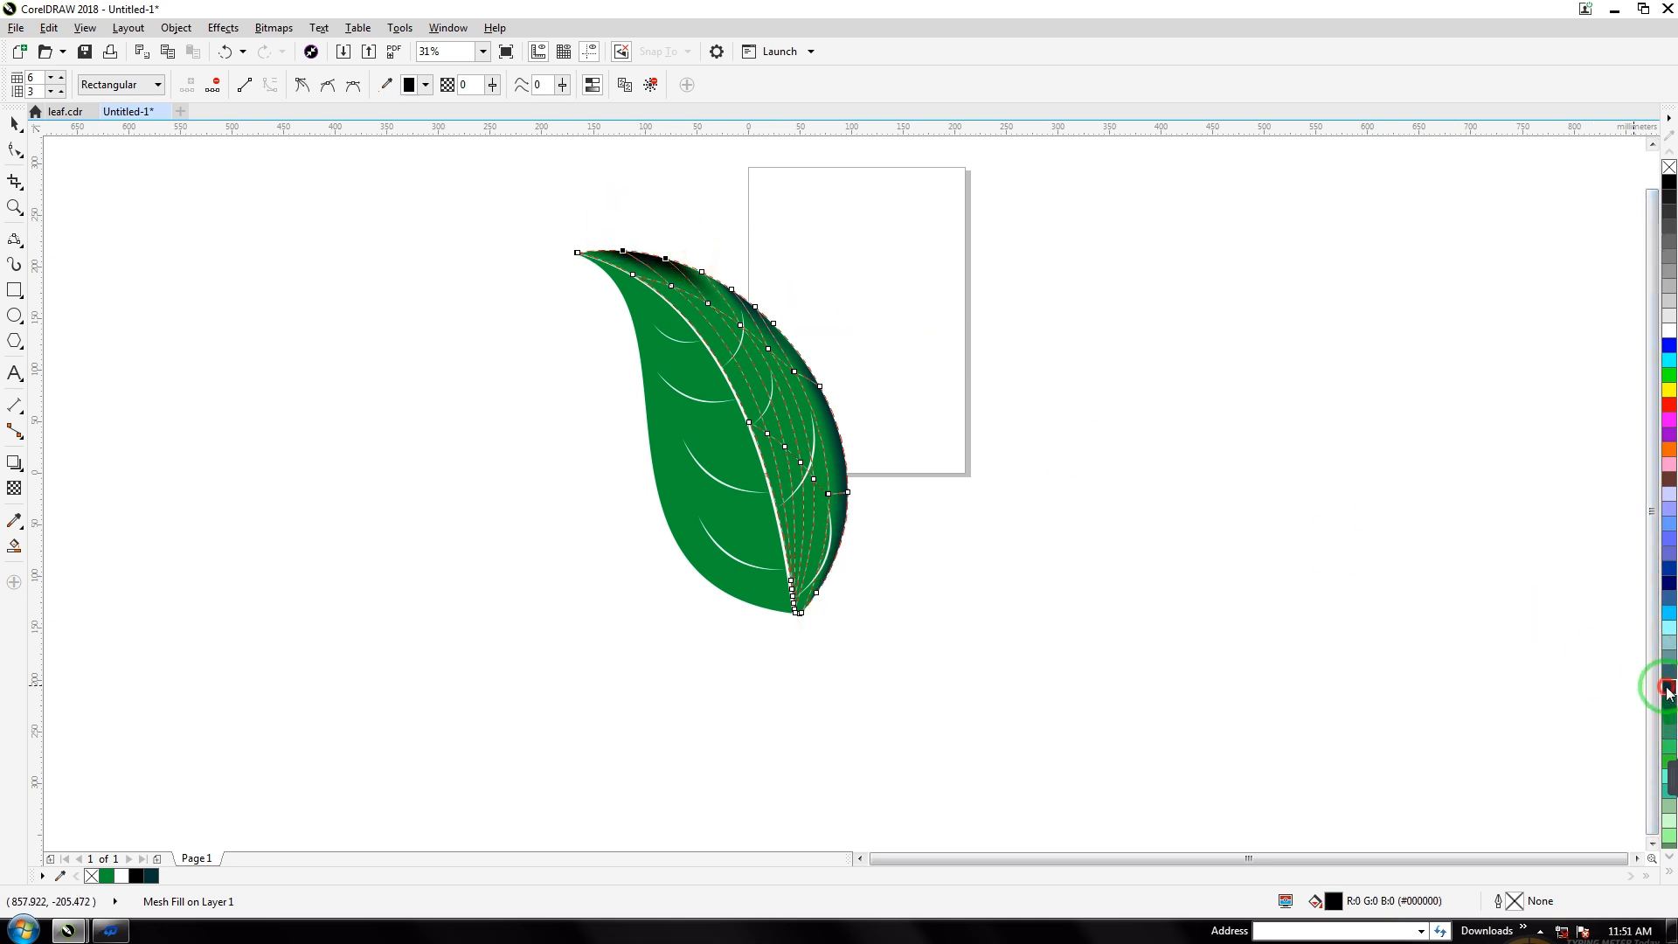
{"action": "left_click", "coordinate": [1666, 688]}
{"action": "left_click", "coordinate": [498, 397]}
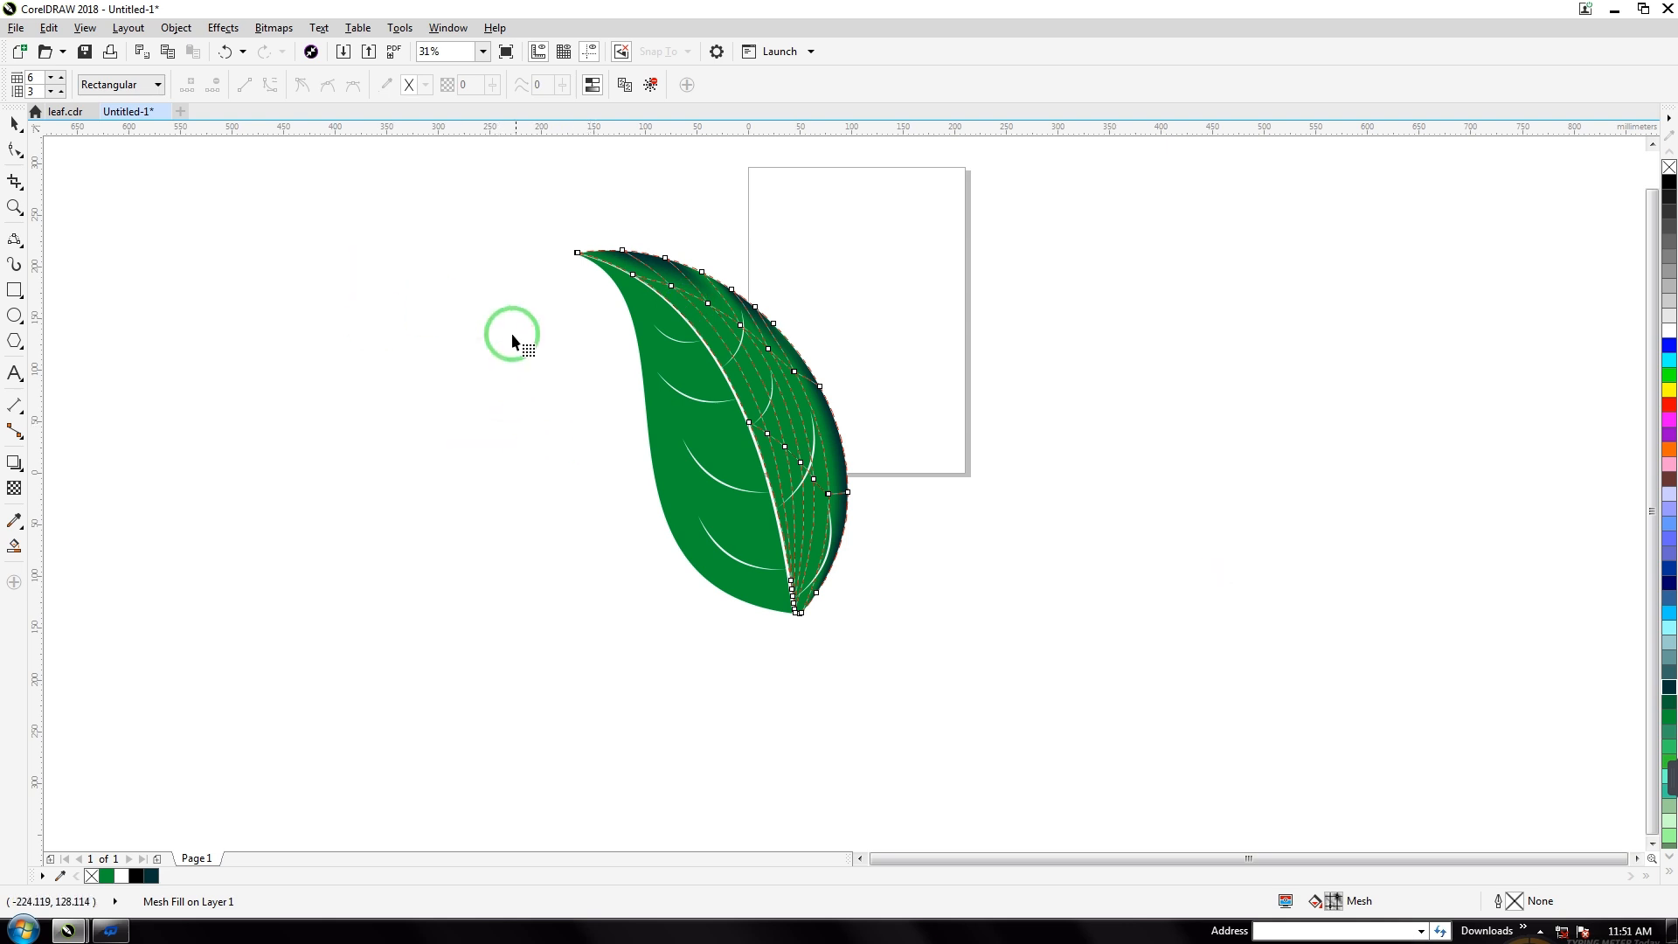
Apply a mesh fill to the left leaf half and color its upper outer edge nodes dark teal #003333.
{"action": "left_click", "coordinate": [666, 456]}
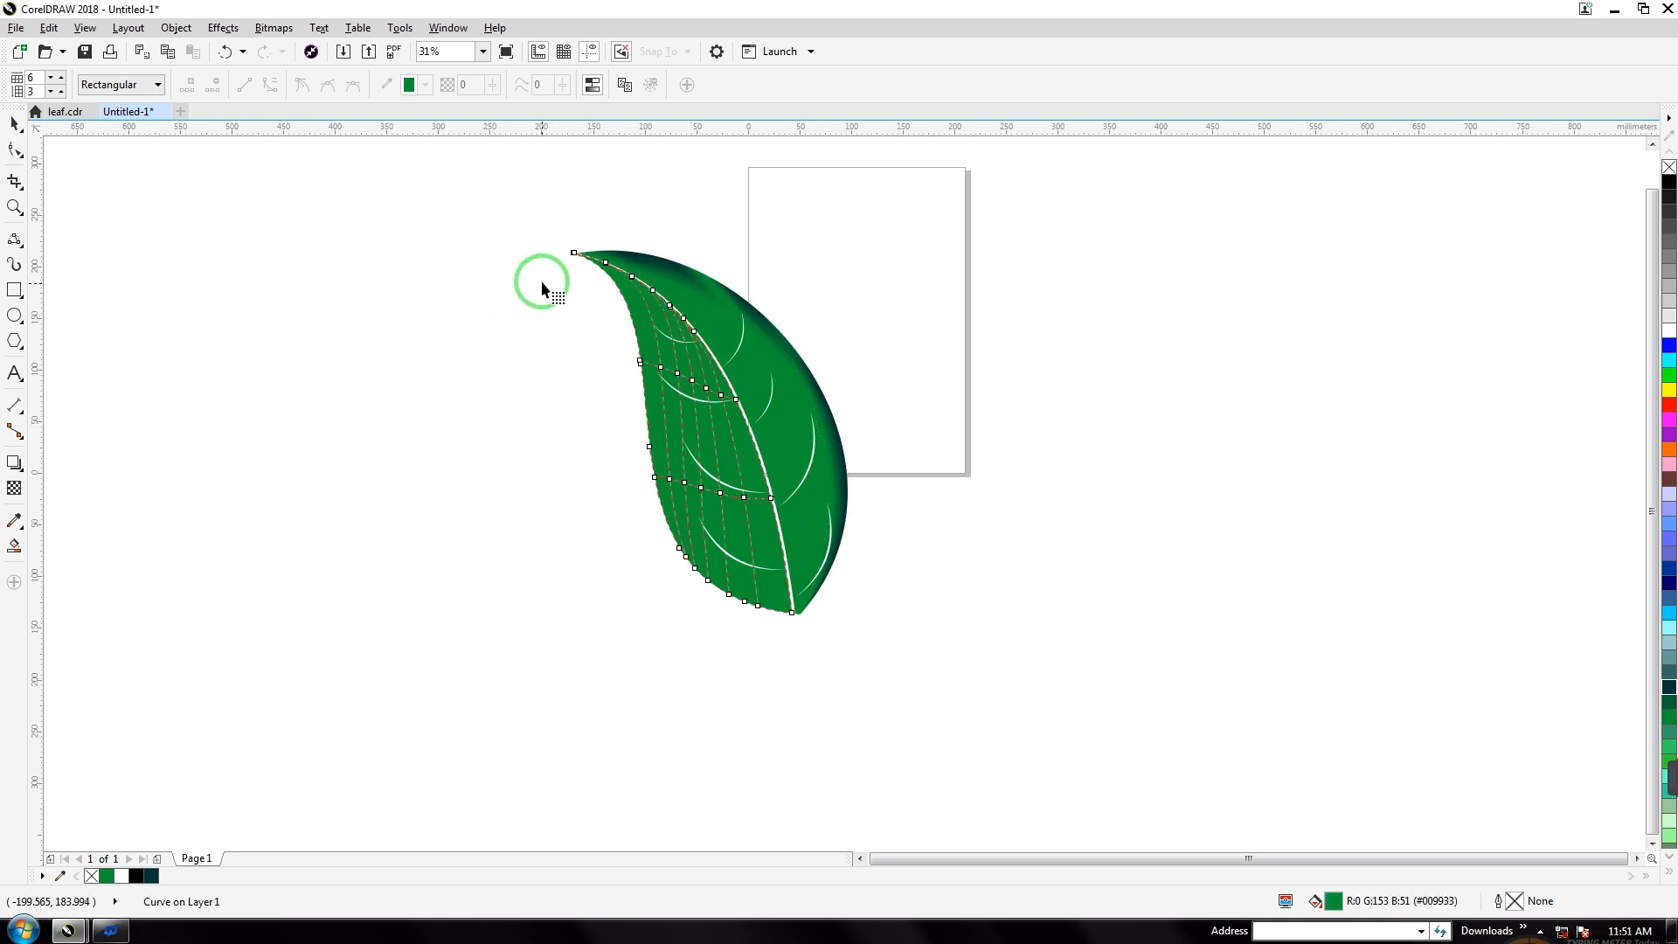
{"action": "left_click_drag", "start_coordinate": [536, 250], "coordinate": [580, 288]}
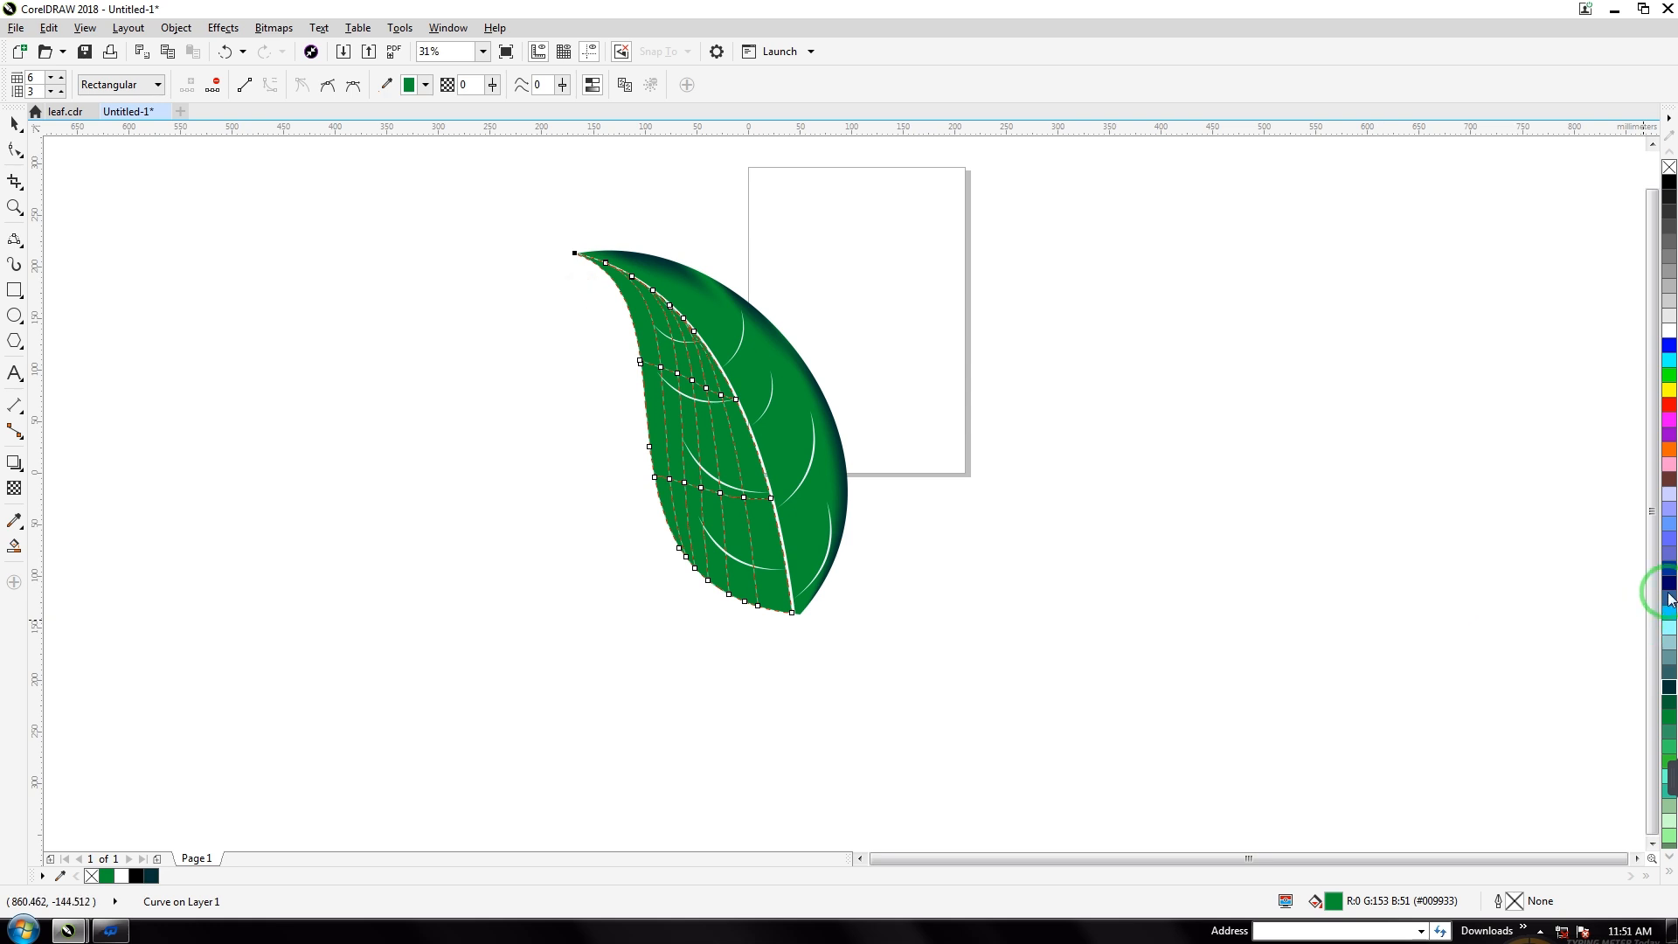
{"action": "left_click", "coordinate": [1666, 689]}
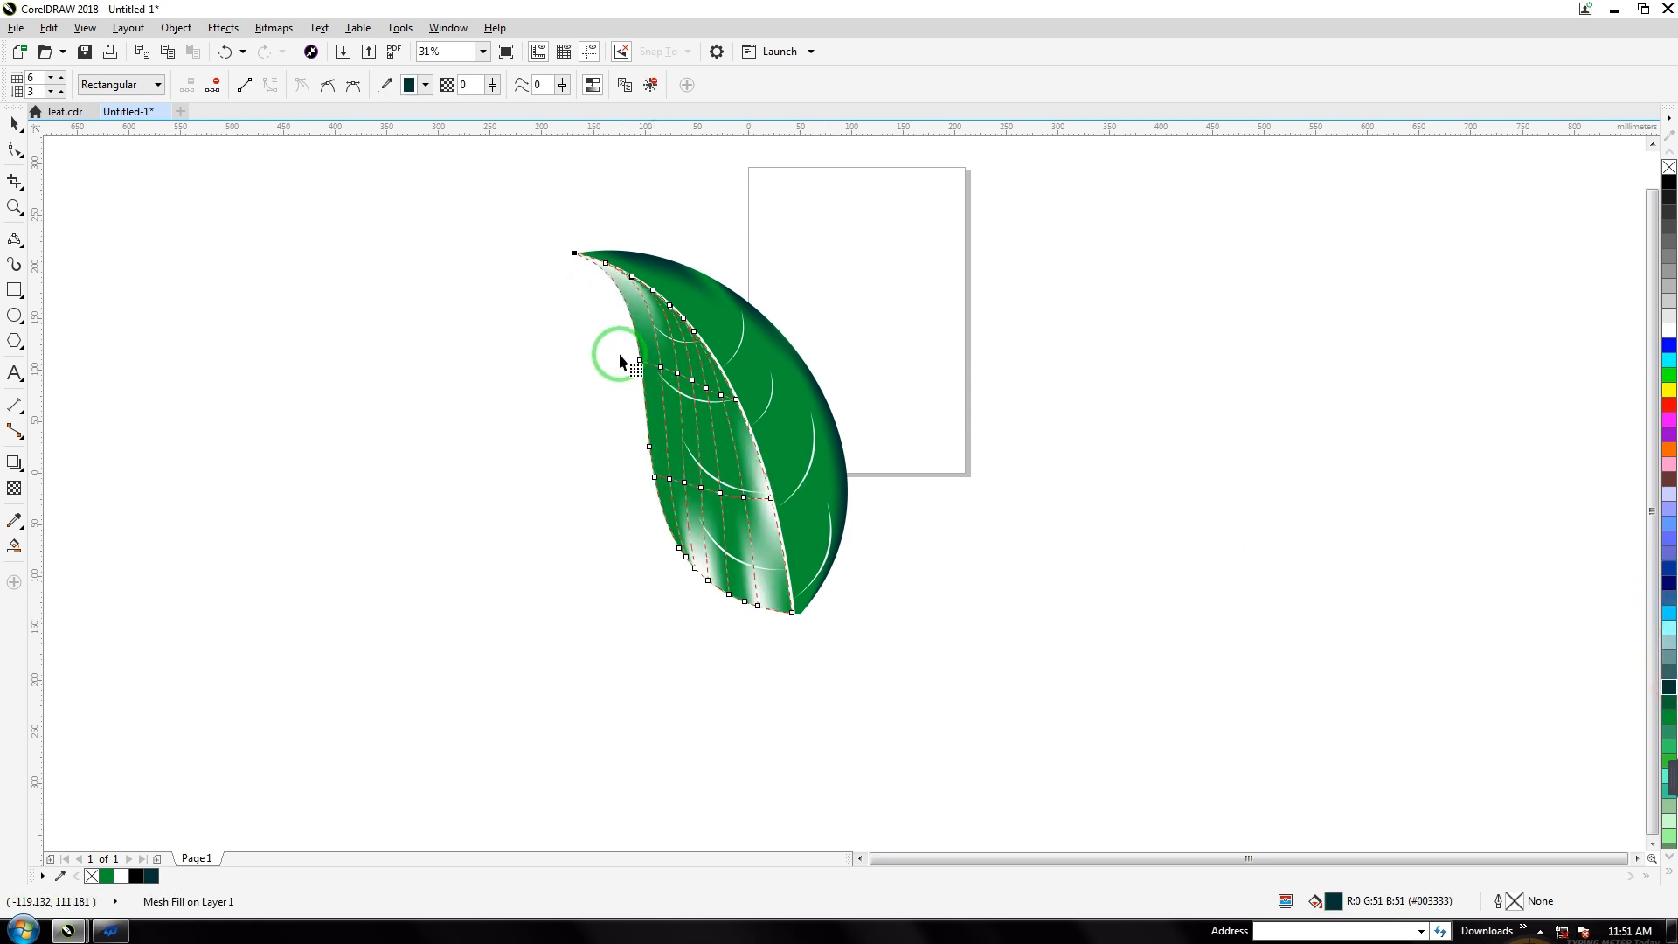
{"action": "left_click_drag", "start_coordinate": [598, 325], "coordinate": [652, 438]}
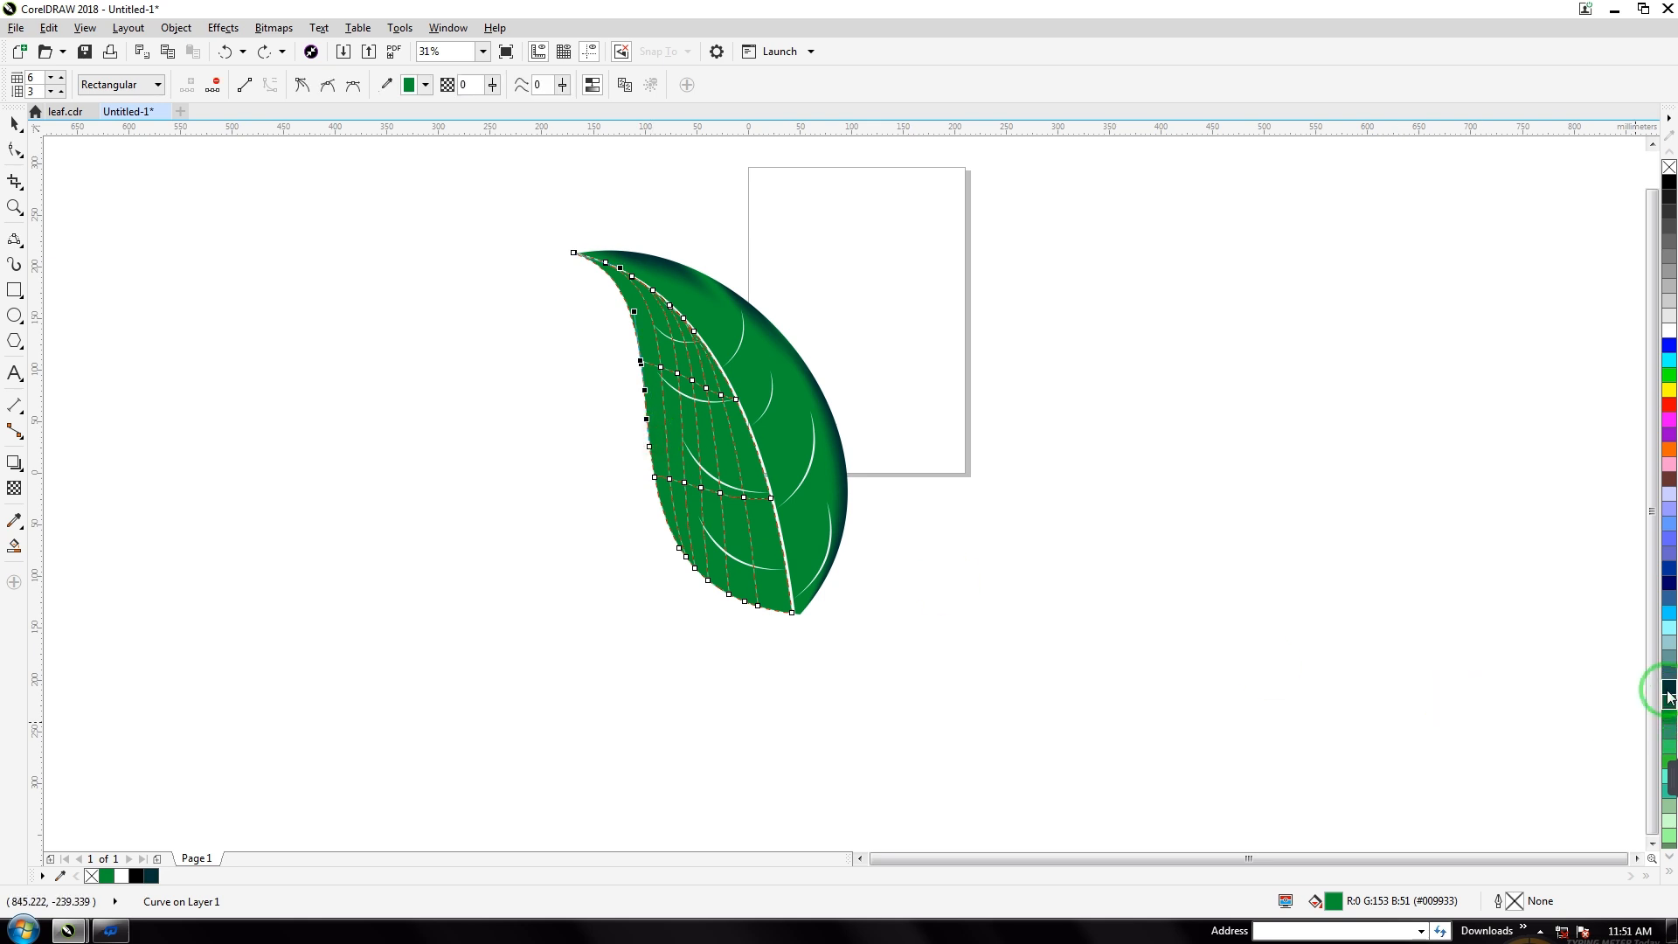
{"action": "left_click", "coordinate": [1668, 691]}
Color the mesh nodes along the left half's lower outer edge and rounded base dark teal #003333.
{"action": "left_click_drag", "start_coordinate": [614, 447], "coordinate": [700, 592]}
{"action": "left_click", "coordinate": [1669, 647]}
{"action": "left_click", "coordinate": [1668, 691]}
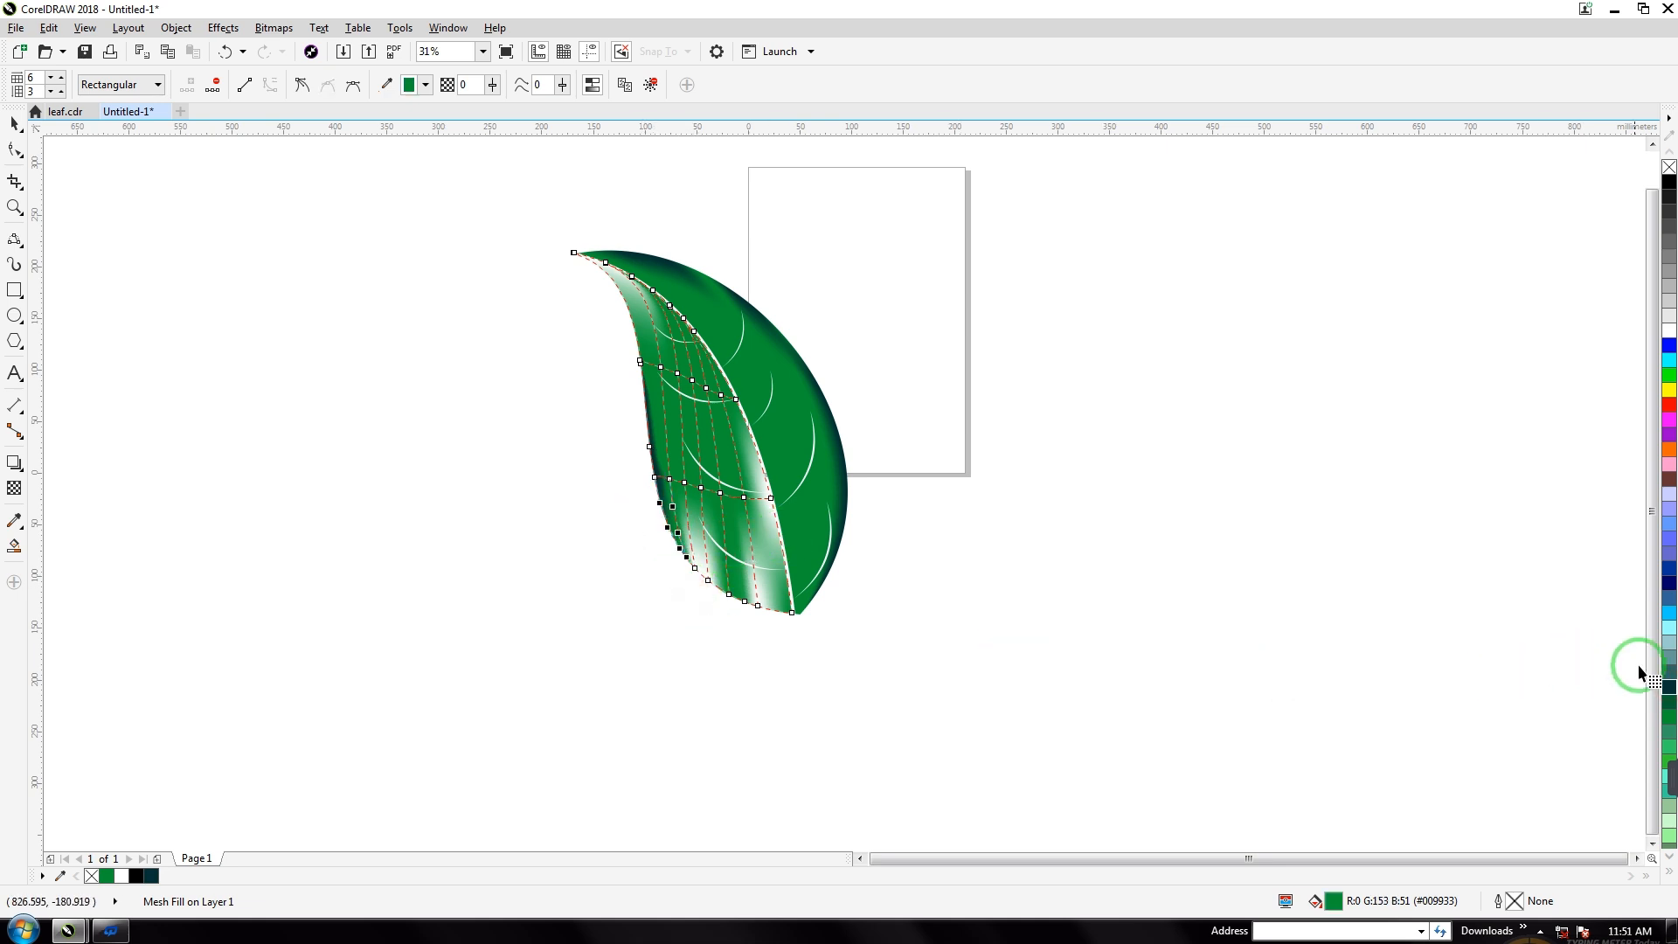
{"action": "left_click", "coordinate": [1668, 692]}
{"action": "left_click_drag", "start_coordinate": [612, 549], "coordinate": [773, 649]}
{"action": "left_click", "coordinate": [1668, 689]}
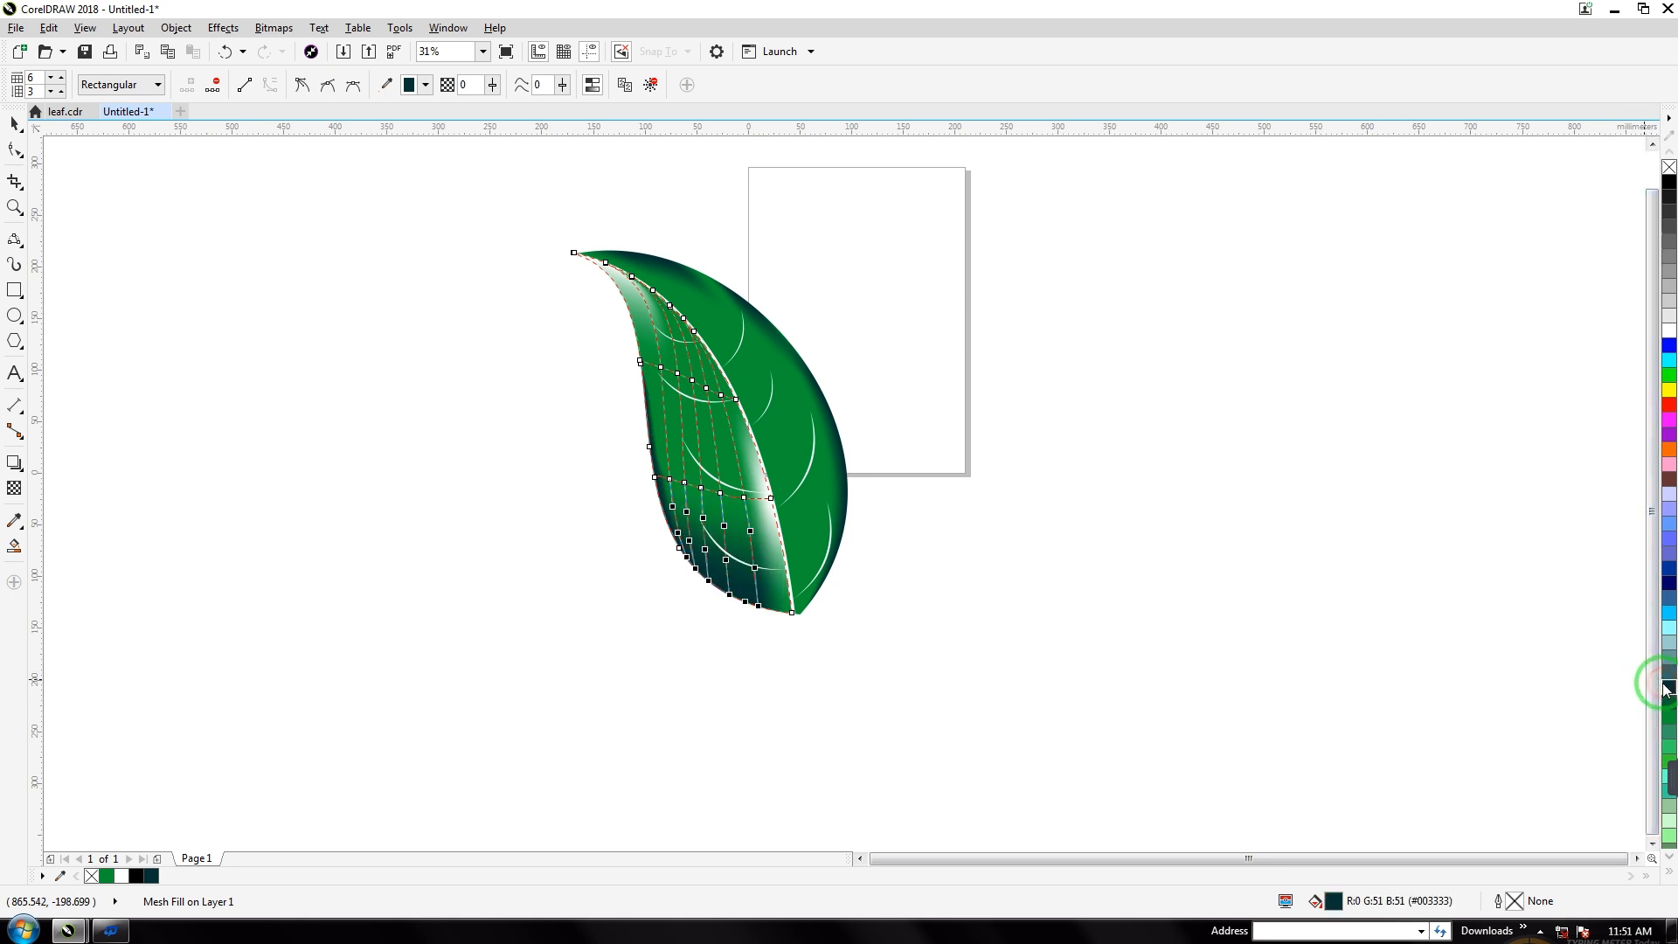
Color the left half's tip nodes and two mesh nodes along its midrib side dark teal #003333.
{"action": "left_click_drag", "start_coordinate": [527, 249], "coordinate": [613, 304]}
{"action": "left_click", "coordinate": [1668, 690]}
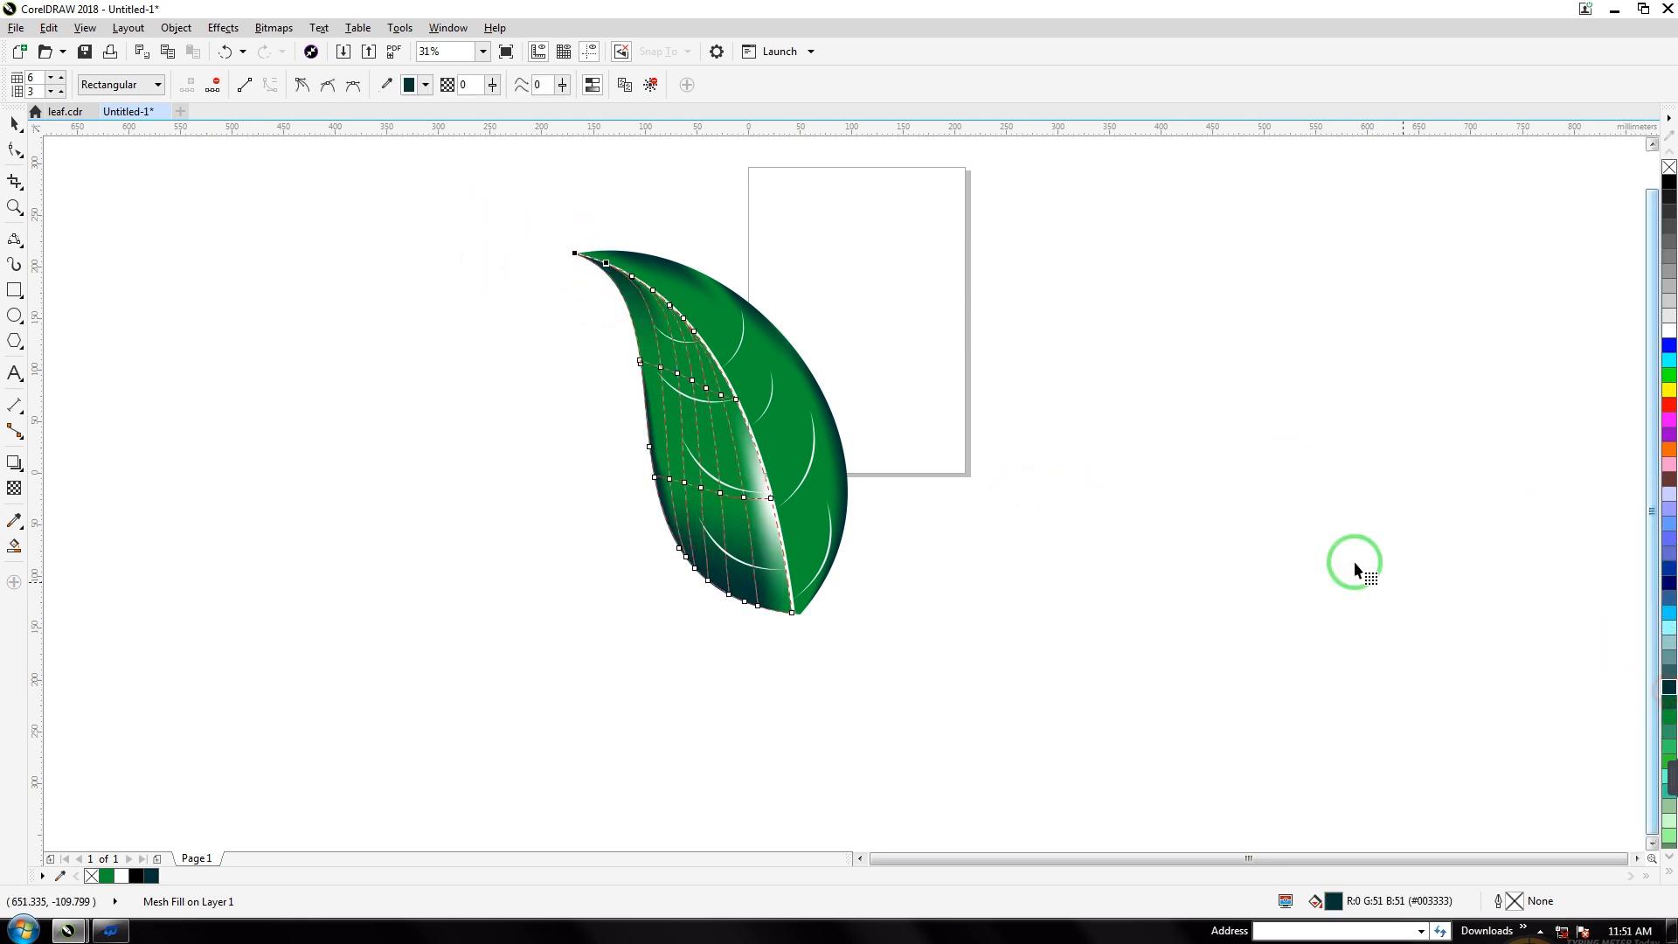
{"action": "left_click", "coordinate": [1123, 499]}
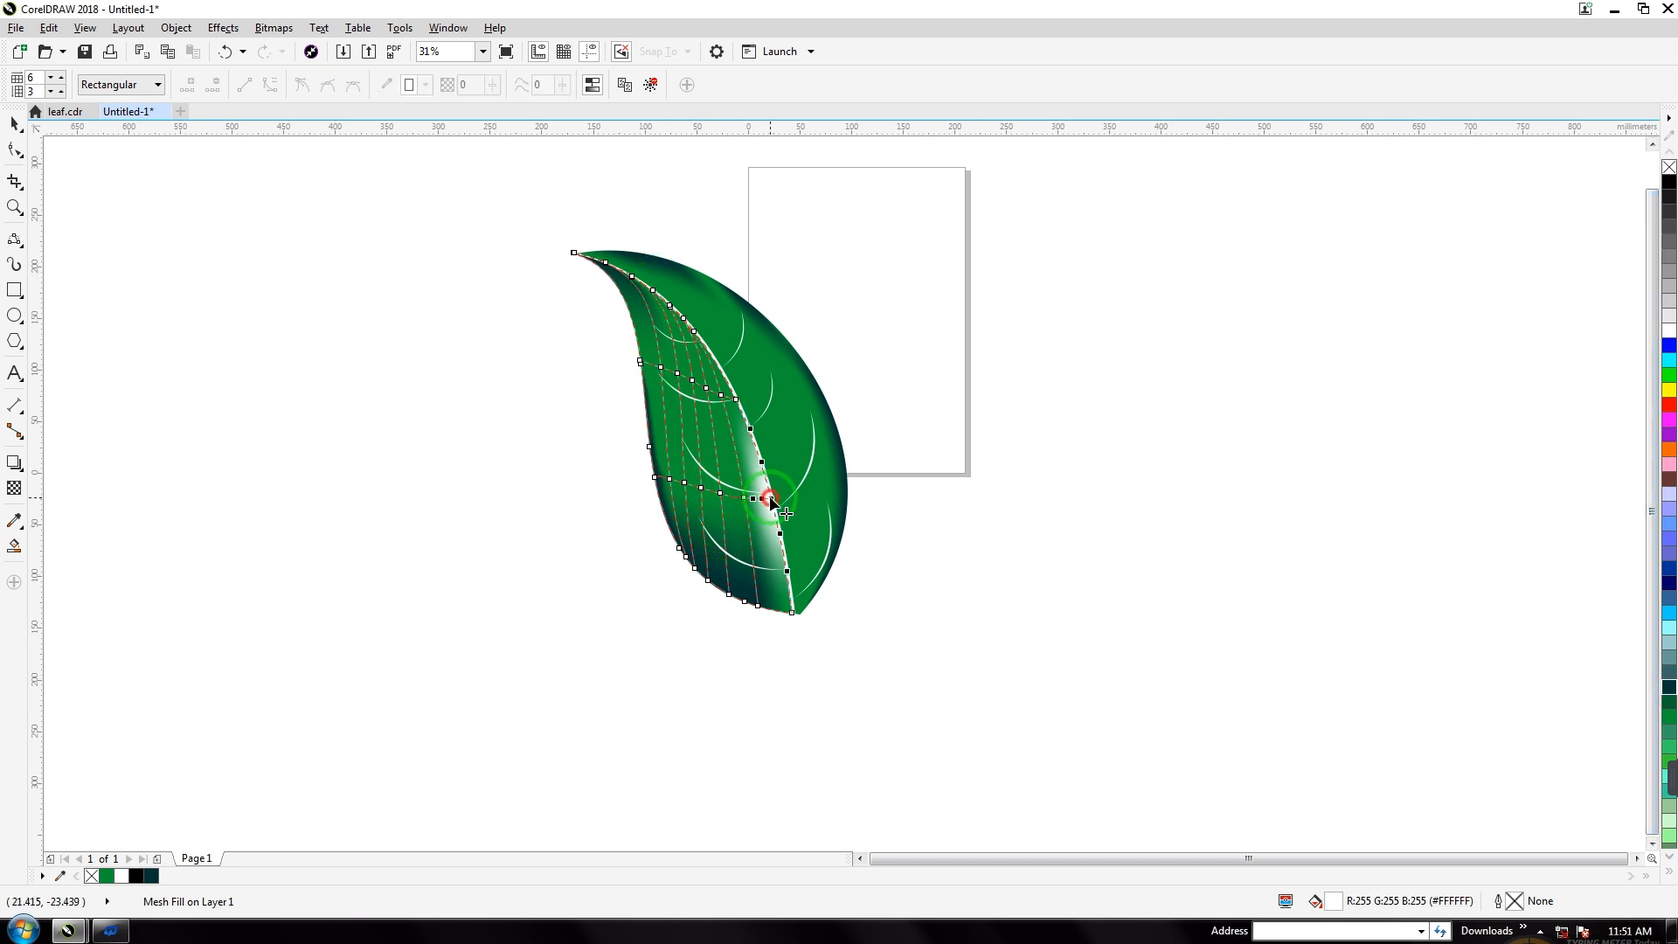
{"action": "left_click", "coordinate": [769, 499]}
{"action": "left_click", "coordinate": [1669, 688]}
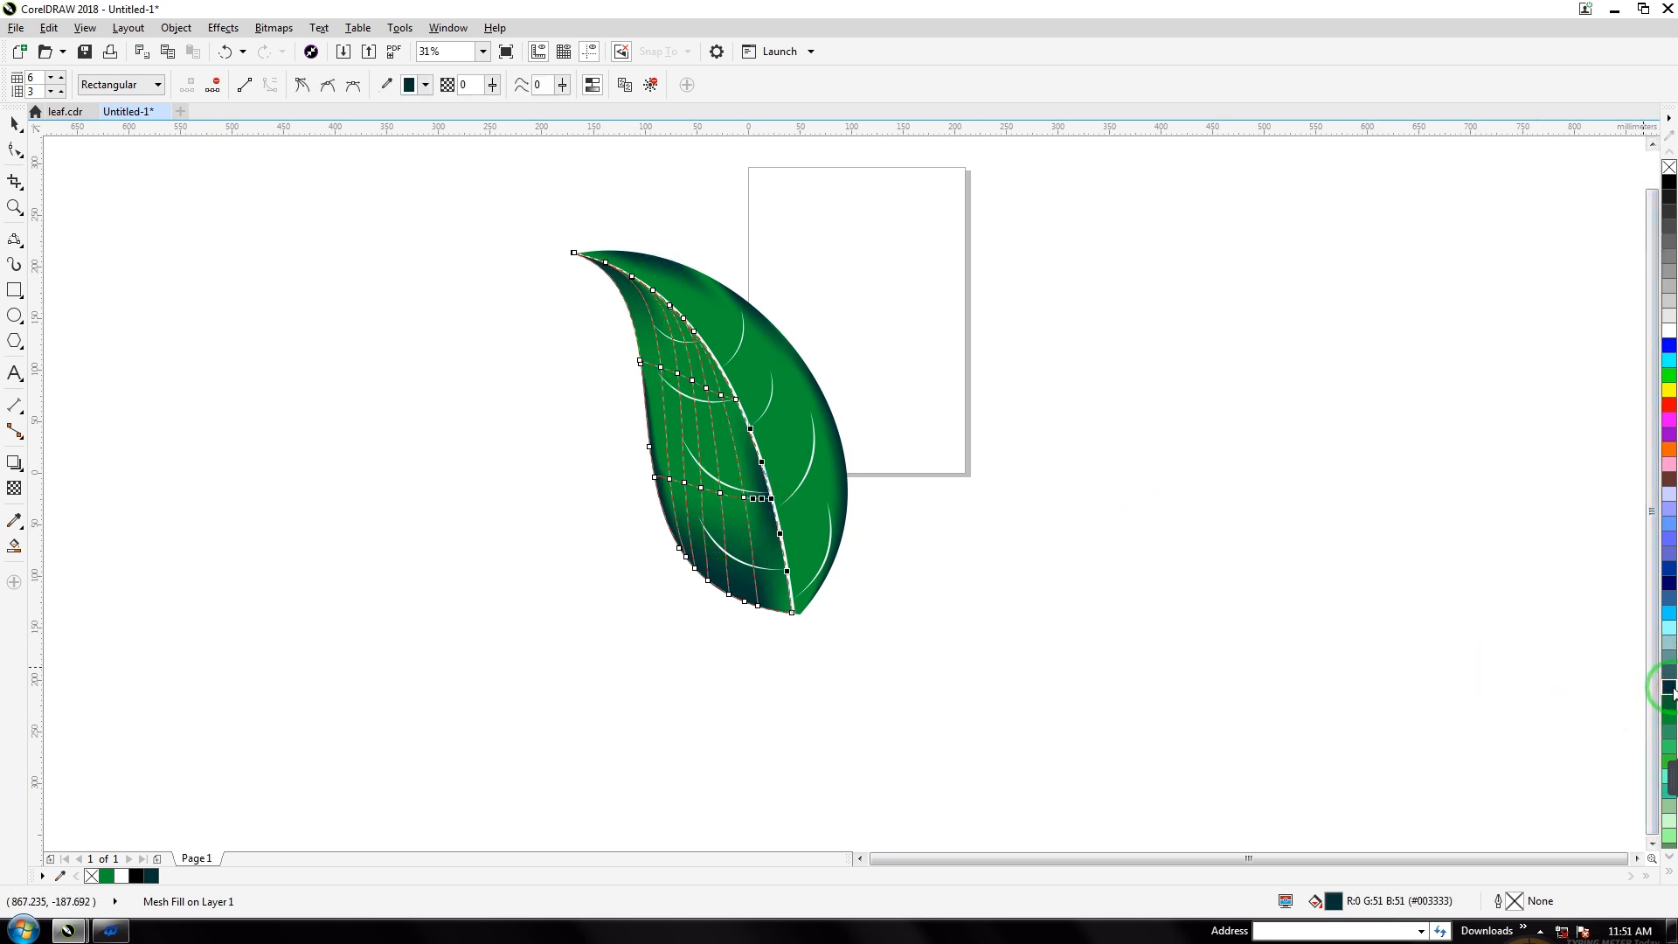
{"action": "left_click", "coordinate": [695, 329]}
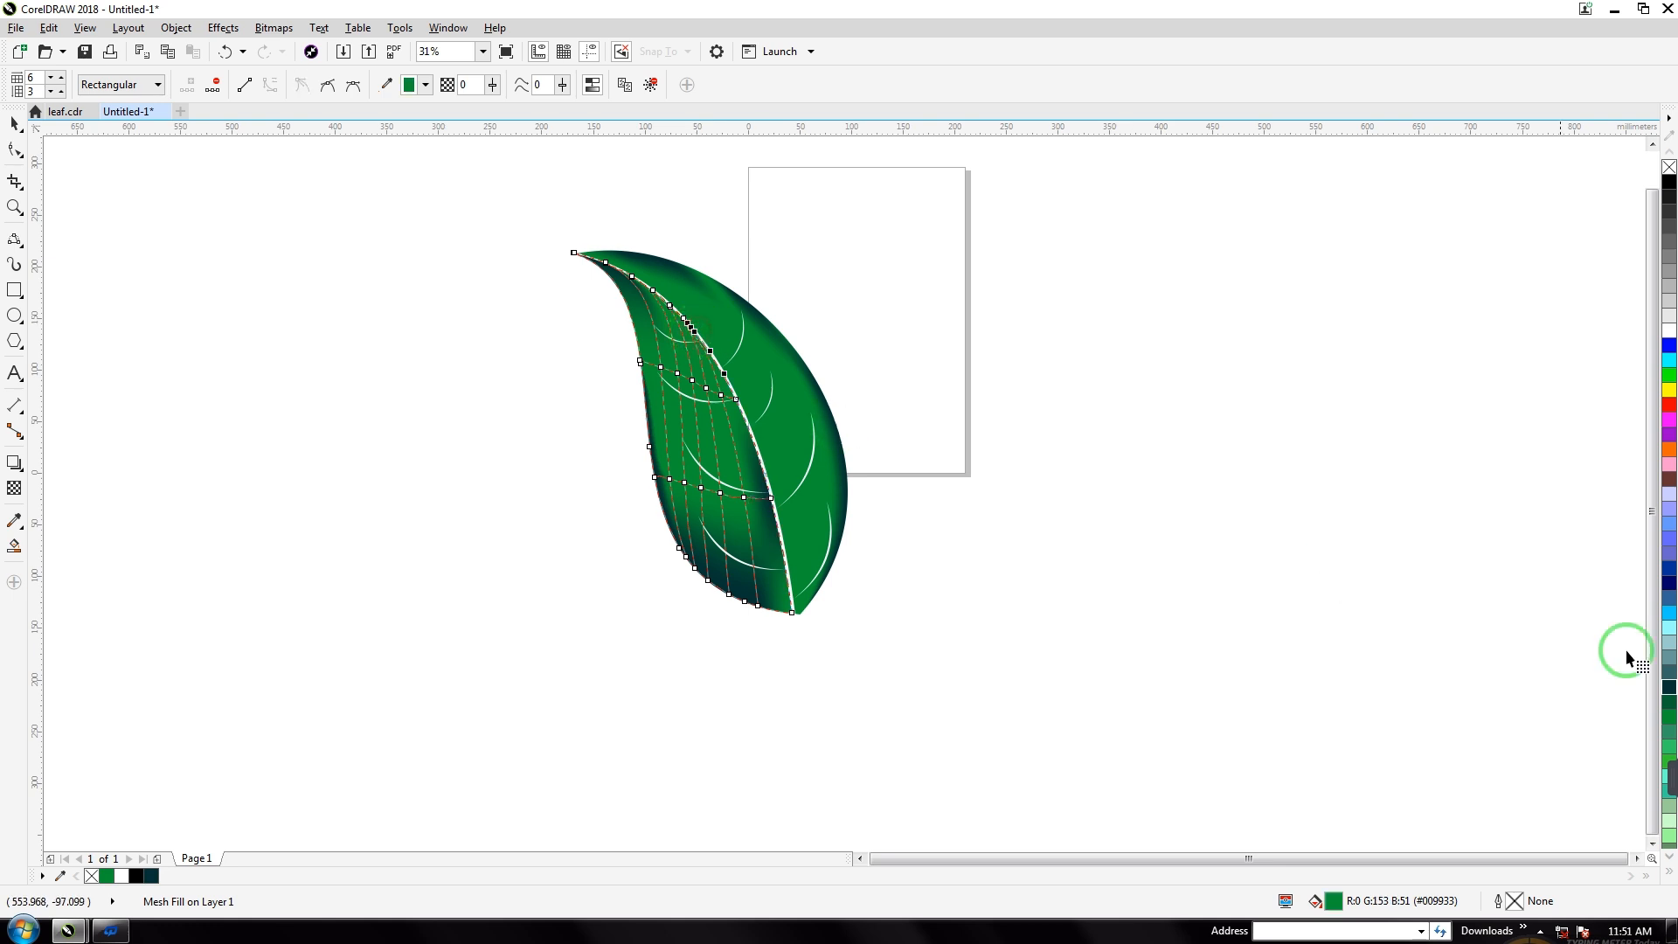
{"action": "left_click", "coordinate": [1669, 687]}
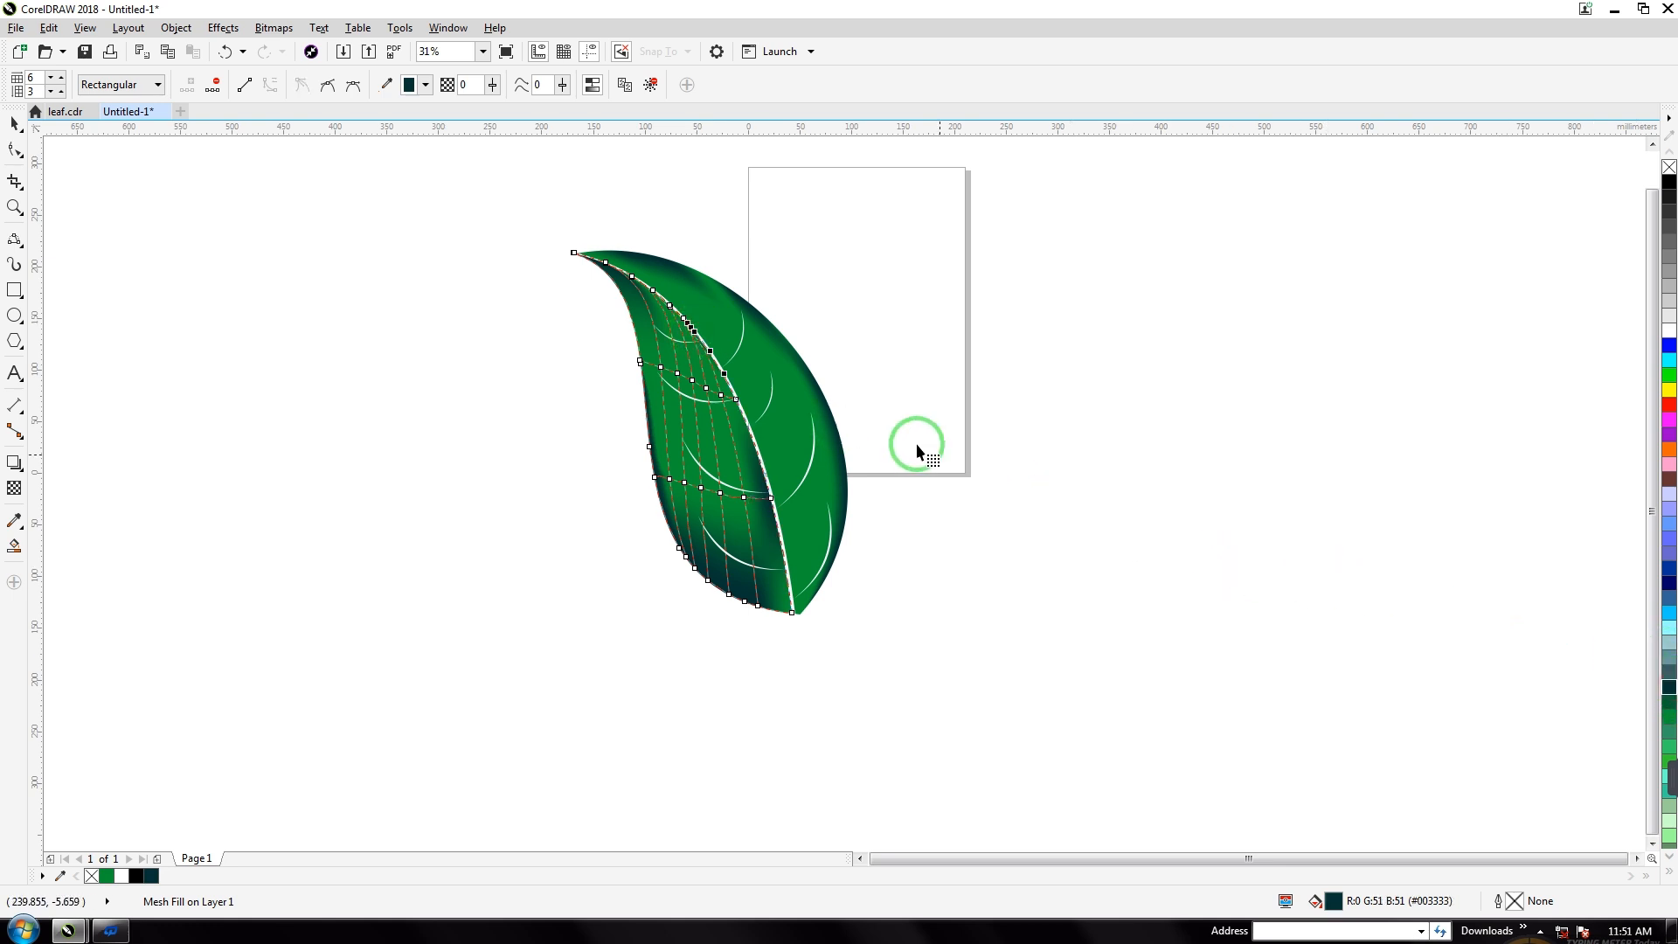
Shade the right half along the midrib by coloring its inner mesh nodes, including one near the tip, dark teal #003333.
{"action": "left_click", "coordinate": [802, 452]}
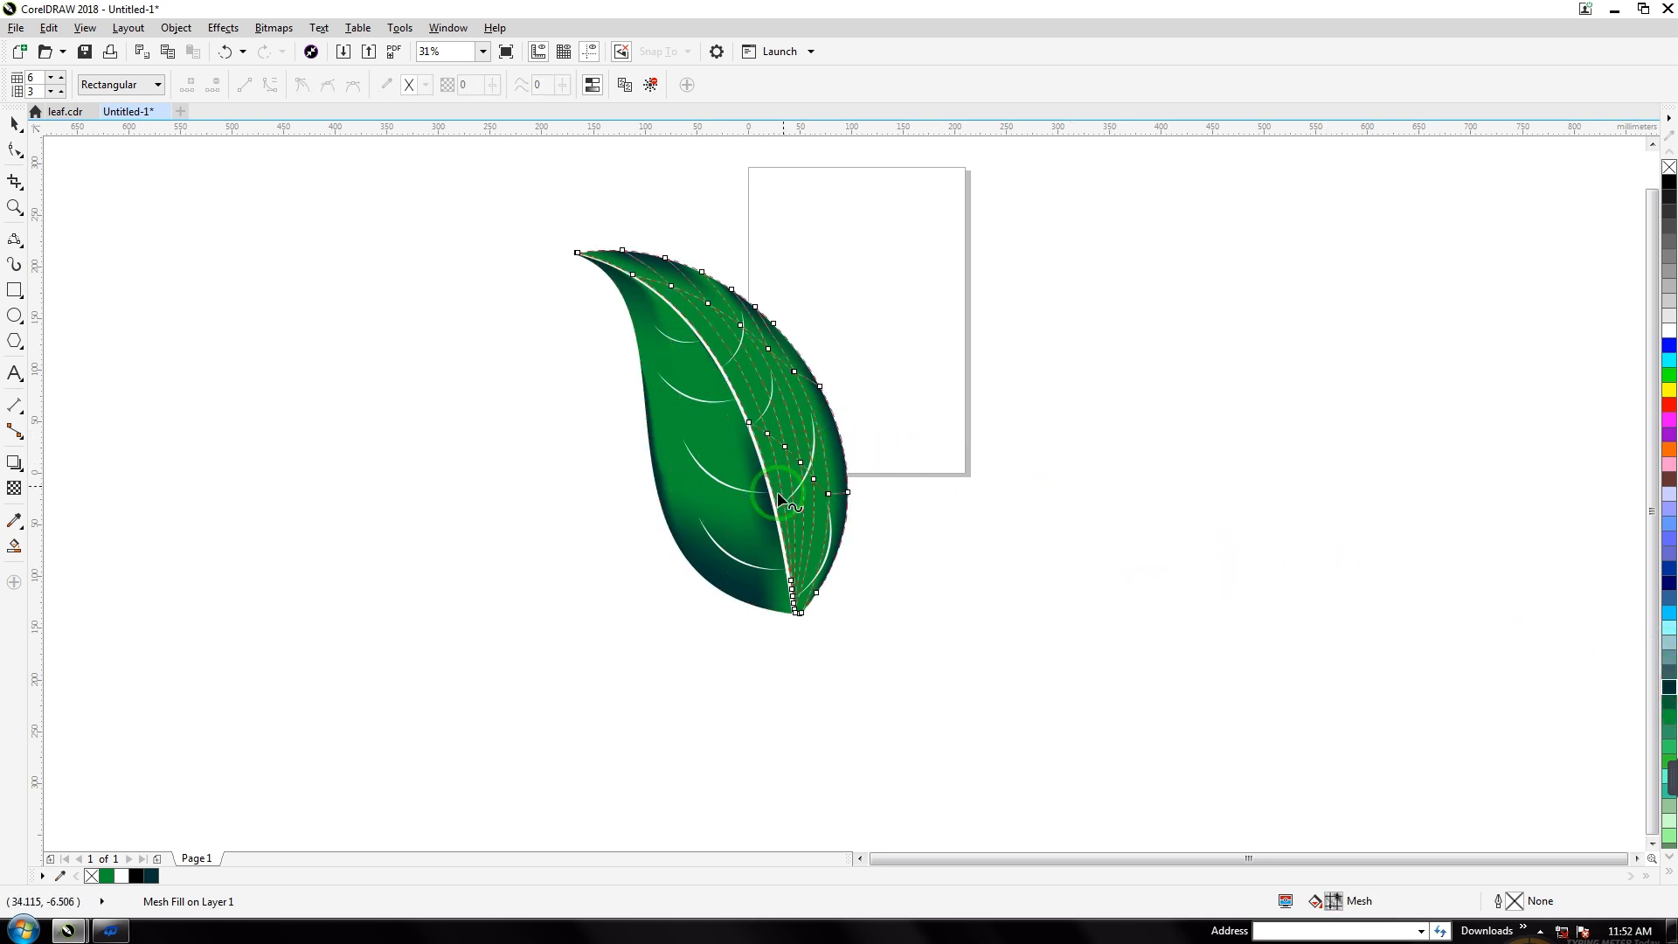
{"action": "left_click", "coordinate": [749, 426]}
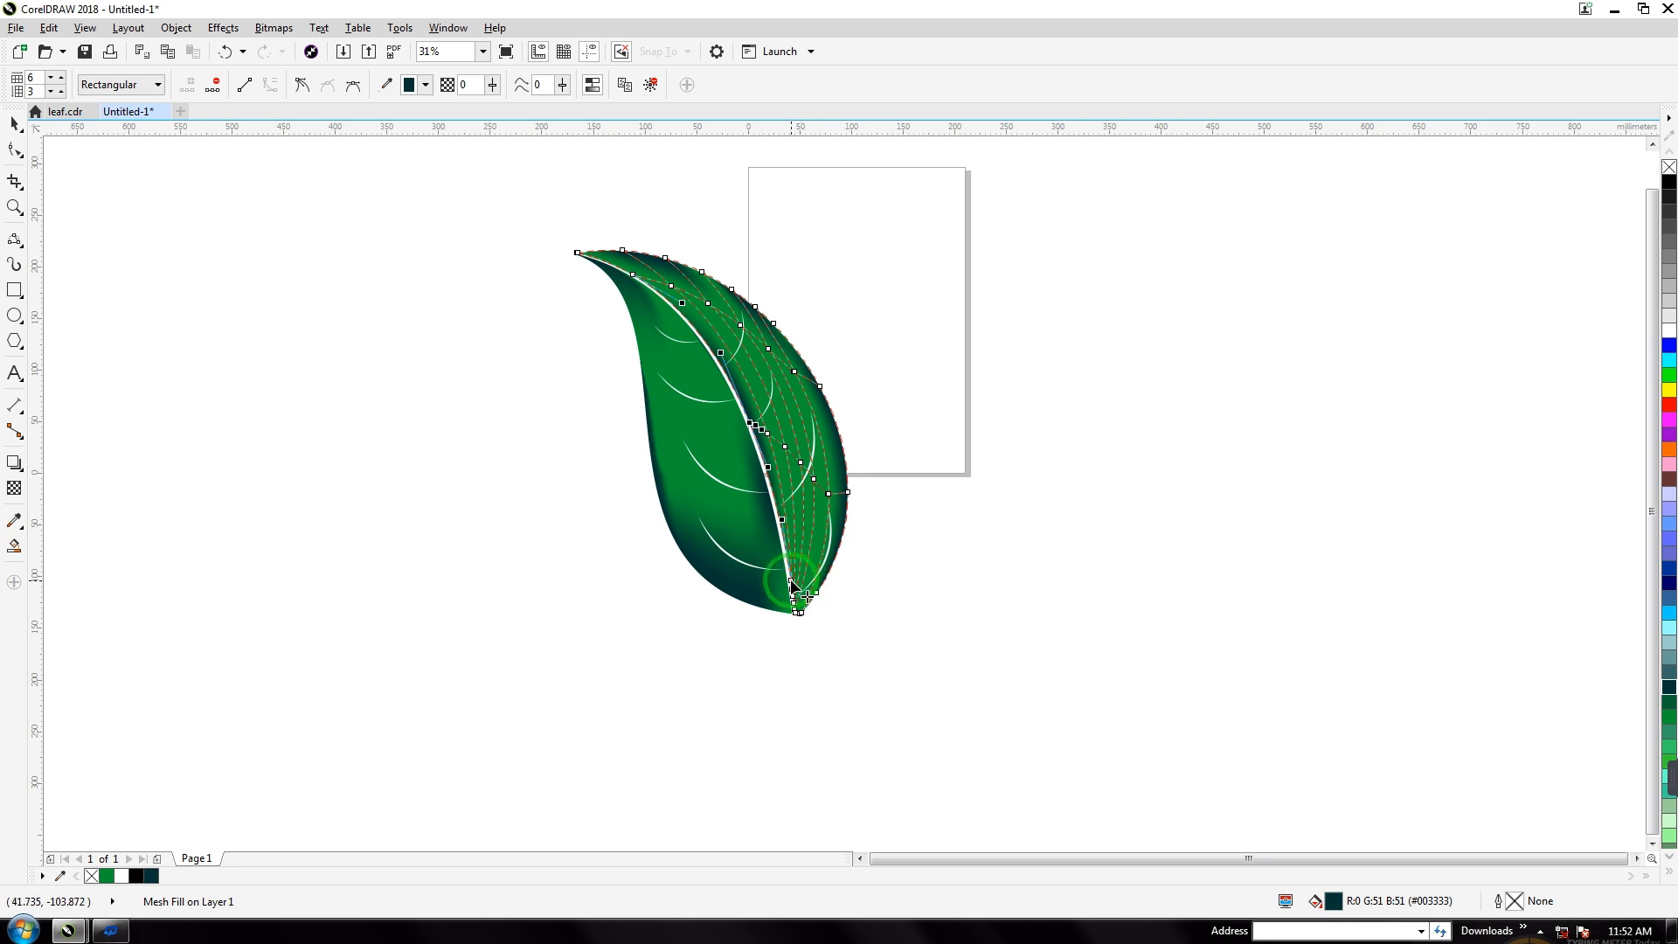
{"action": "left_click", "coordinate": [1668, 688]}
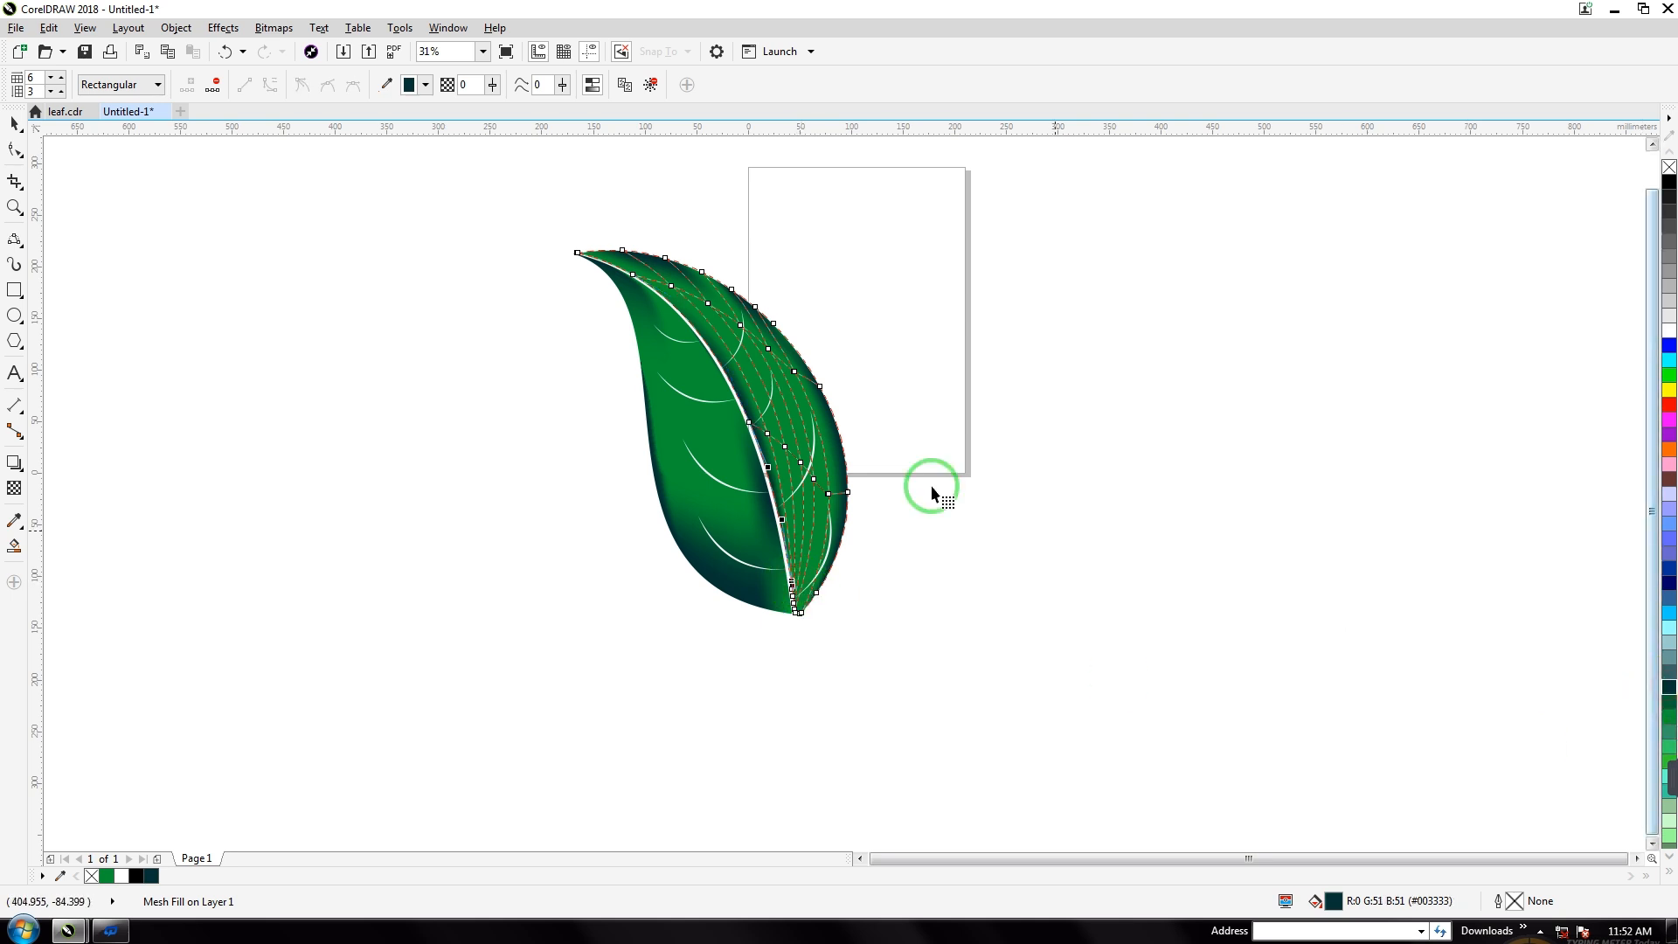
{"action": "left_click", "coordinate": [668, 292]}
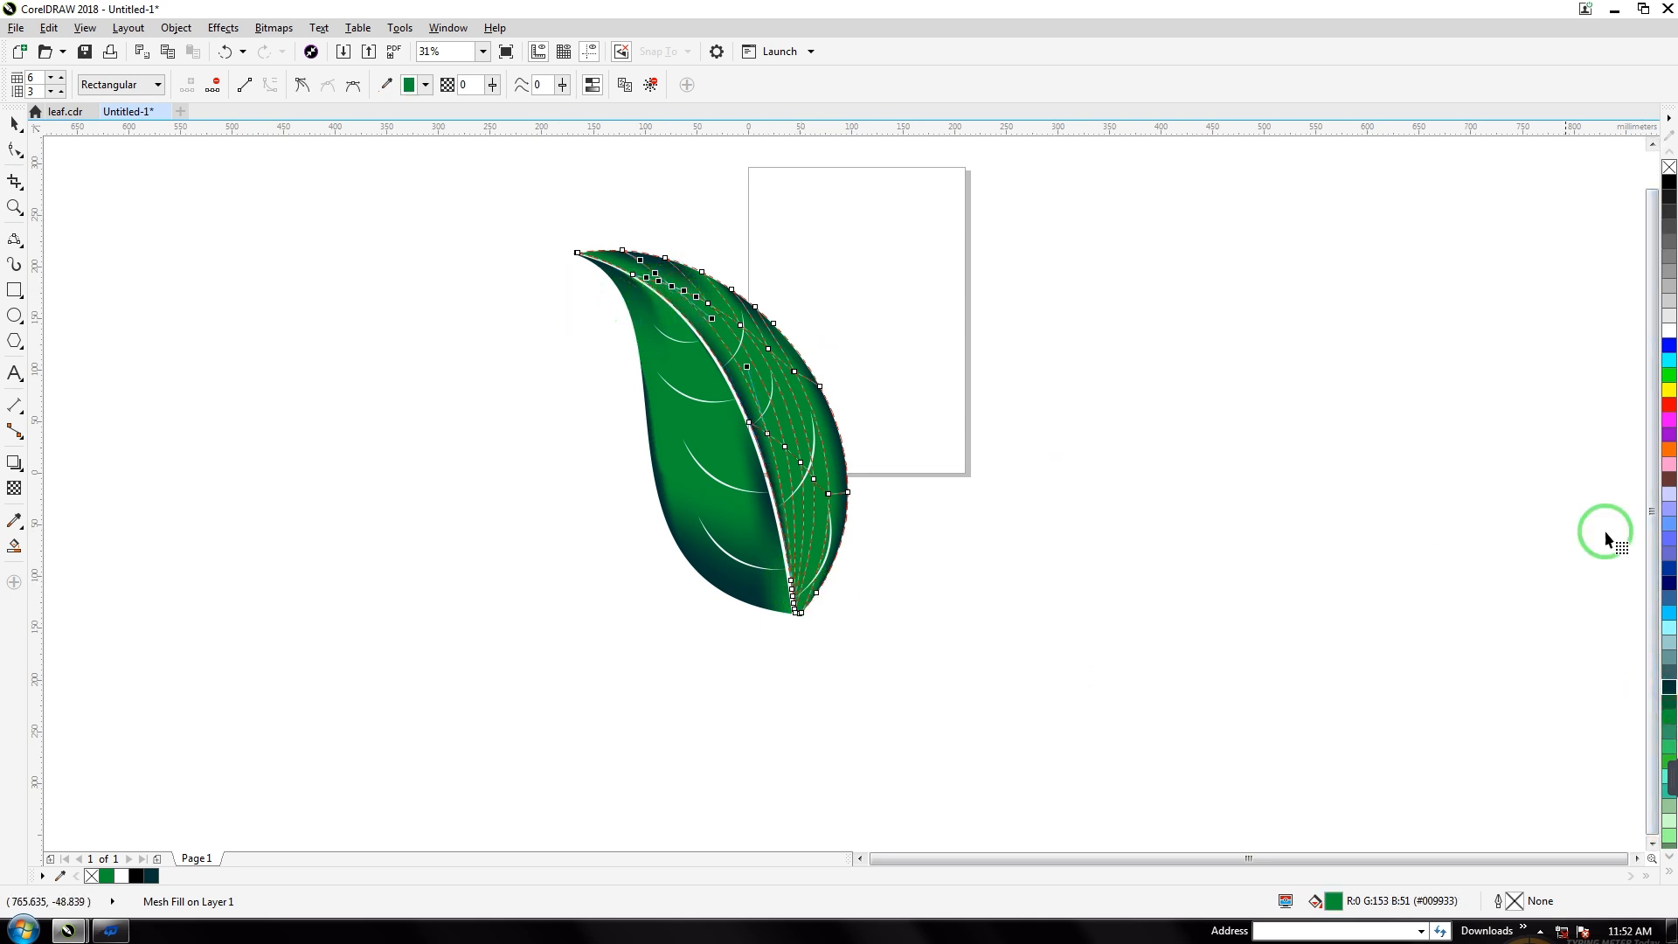
{"action": "left_click", "coordinate": [1668, 688]}
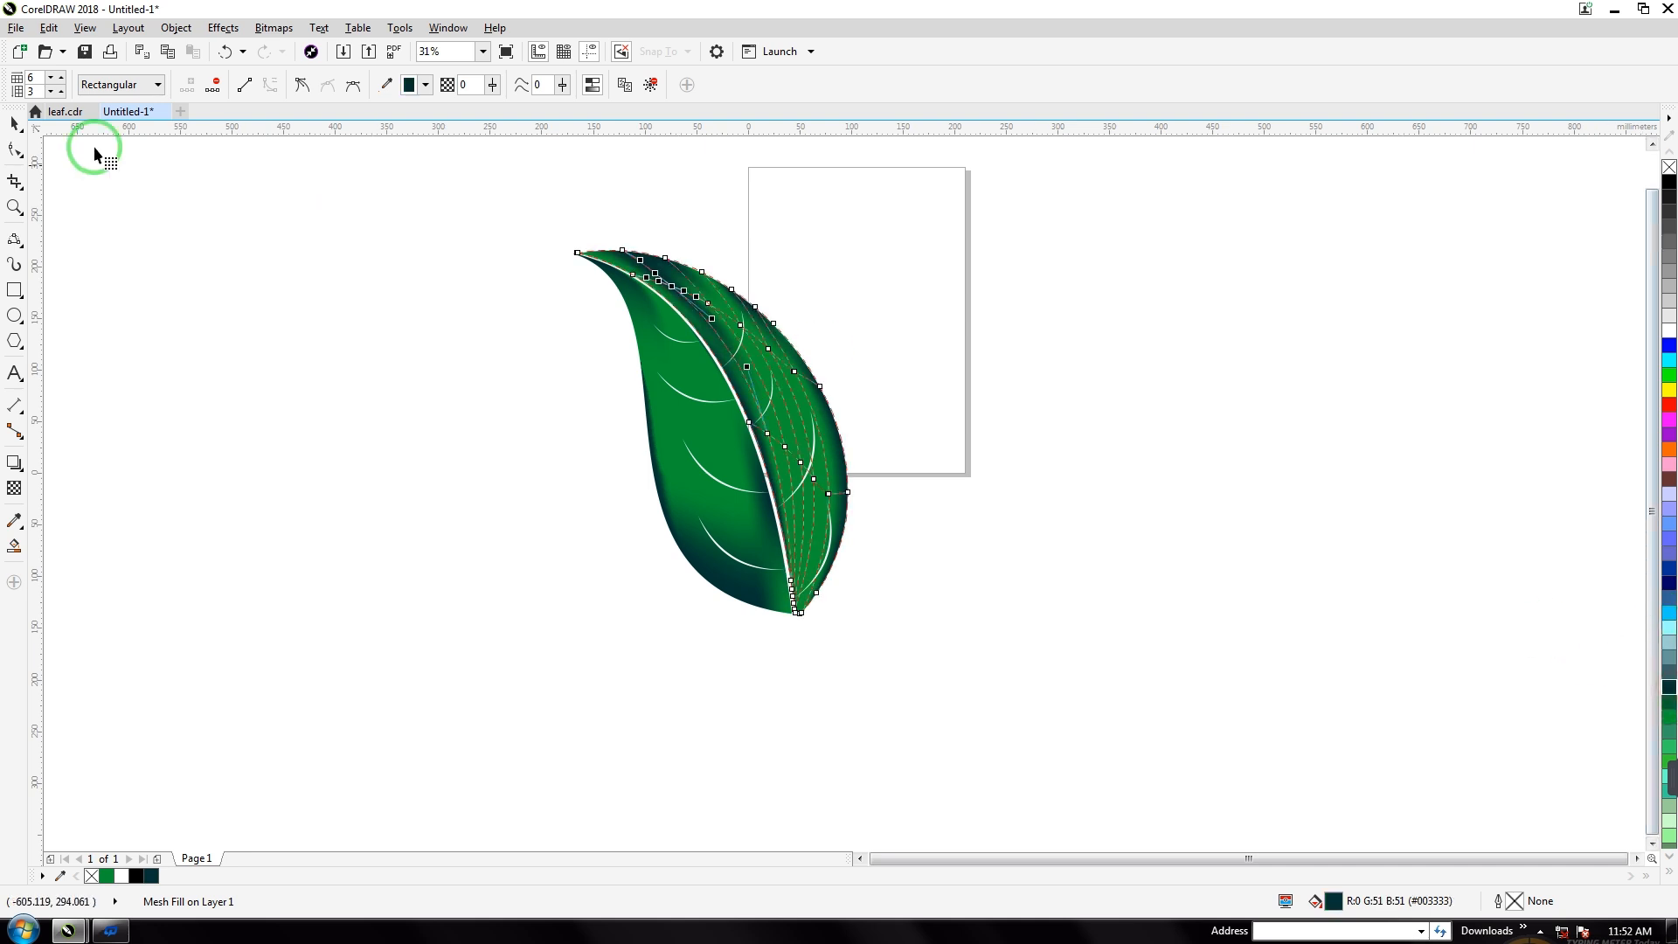
Group all ten shaded leaf and vein objects and move the group onto the page.
{"action": "left_click", "coordinate": [15, 123]}
{"action": "left_click", "coordinate": [263, 350]}
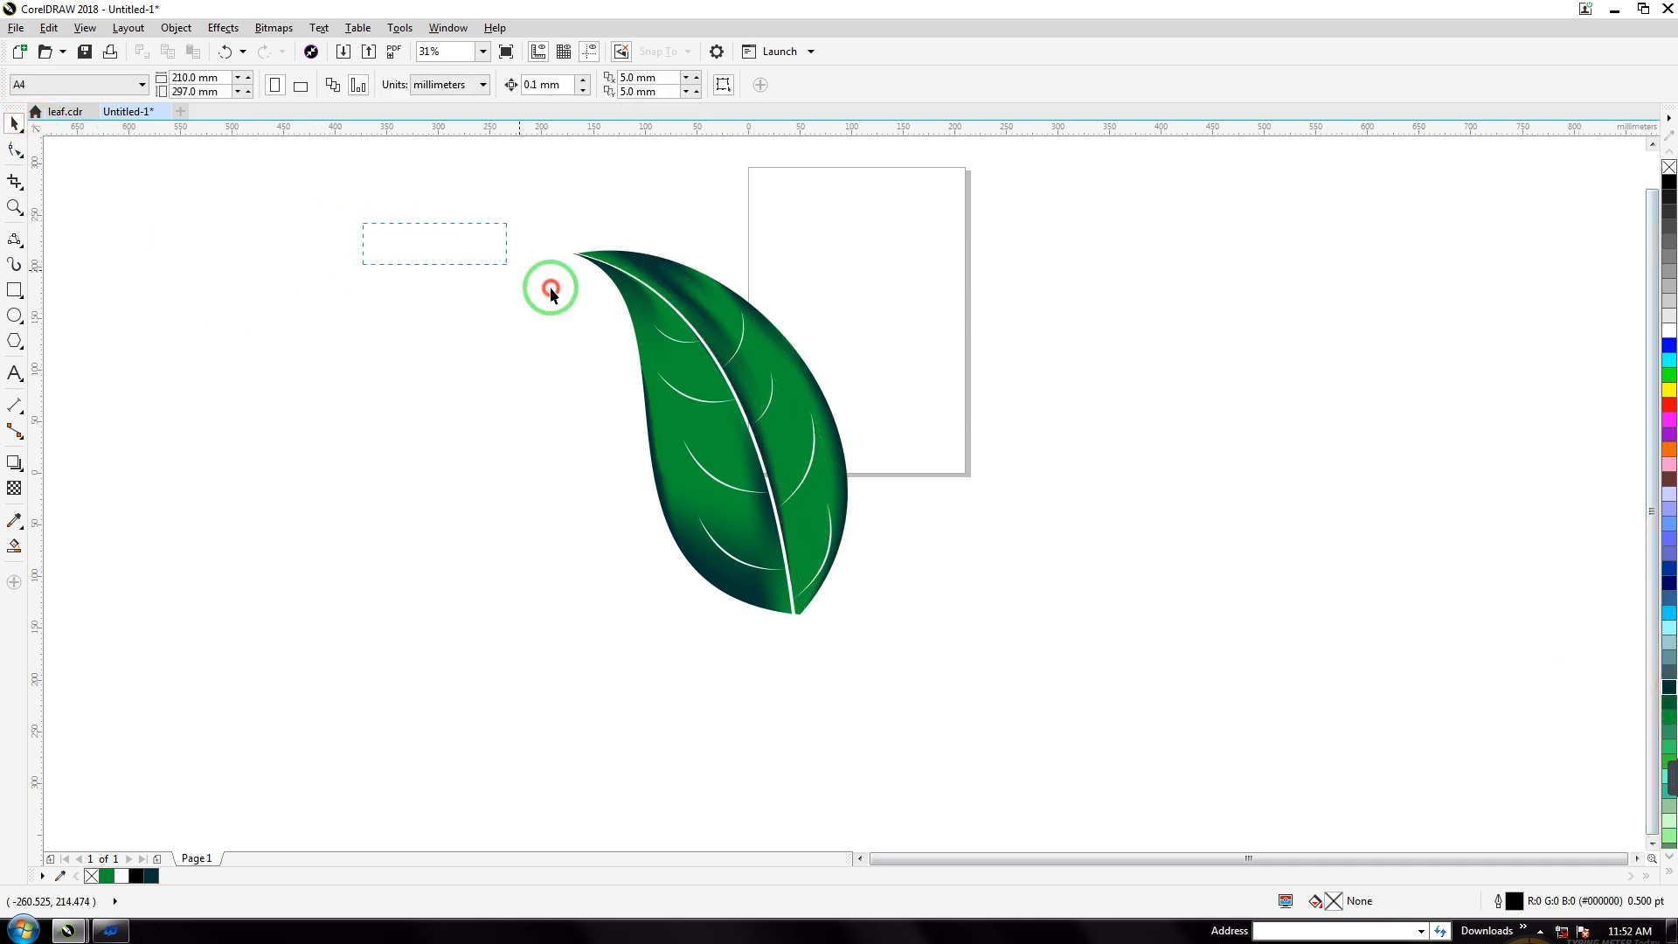
{"action": "left_click_drag", "start_coordinate": [551, 291], "coordinate": [957, 683]}
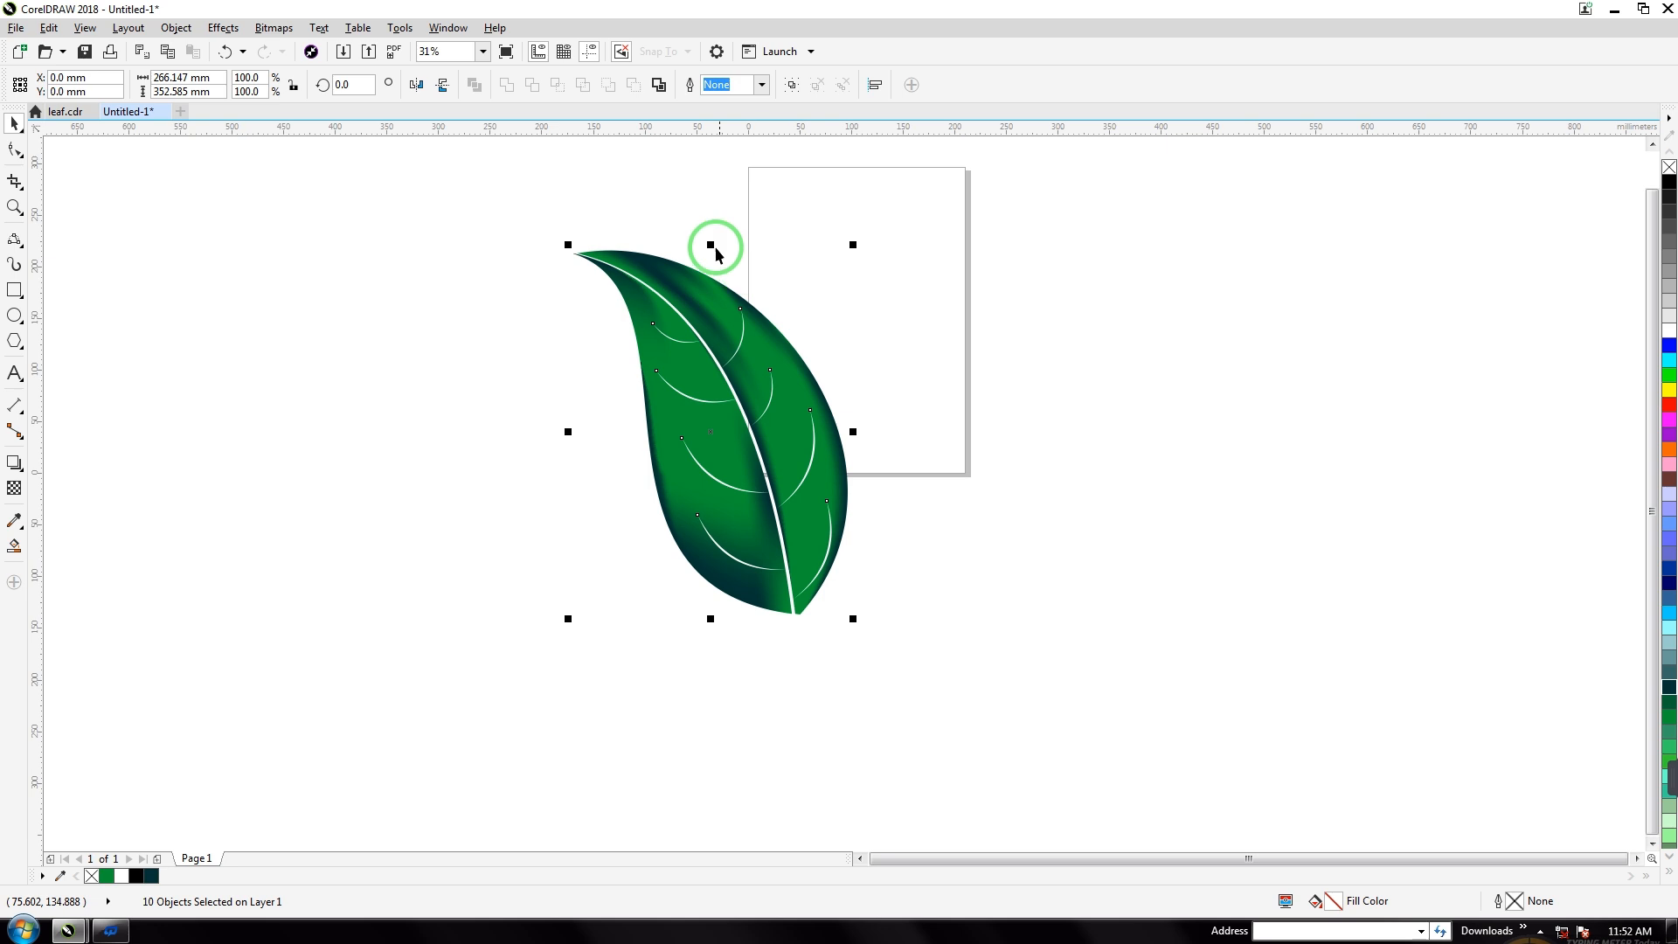
{"action": "left_click", "coordinate": [790, 88]}
{"action": "left_click_drag", "start_coordinate": [757, 399], "coordinate": [877, 336]}
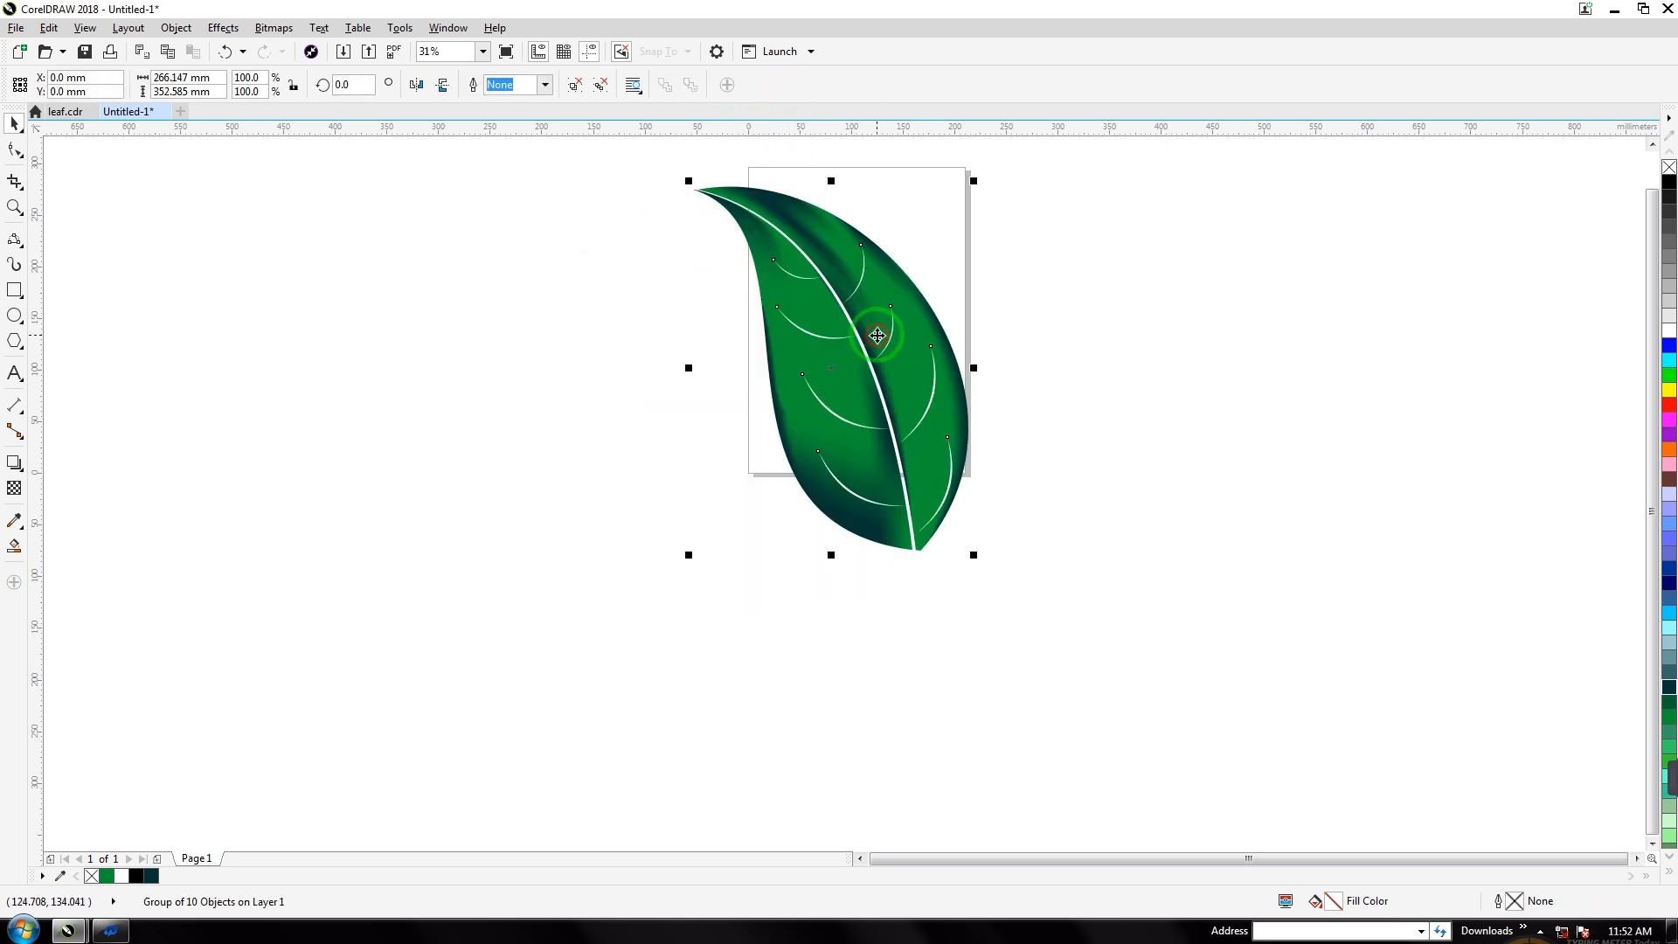
Draw a closed, narrow three-node triangle about 37 × 250 mm for the stem, beside the leaf, with the Pen tool.
{"action": "left_click", "coordinate": [15, 242]}
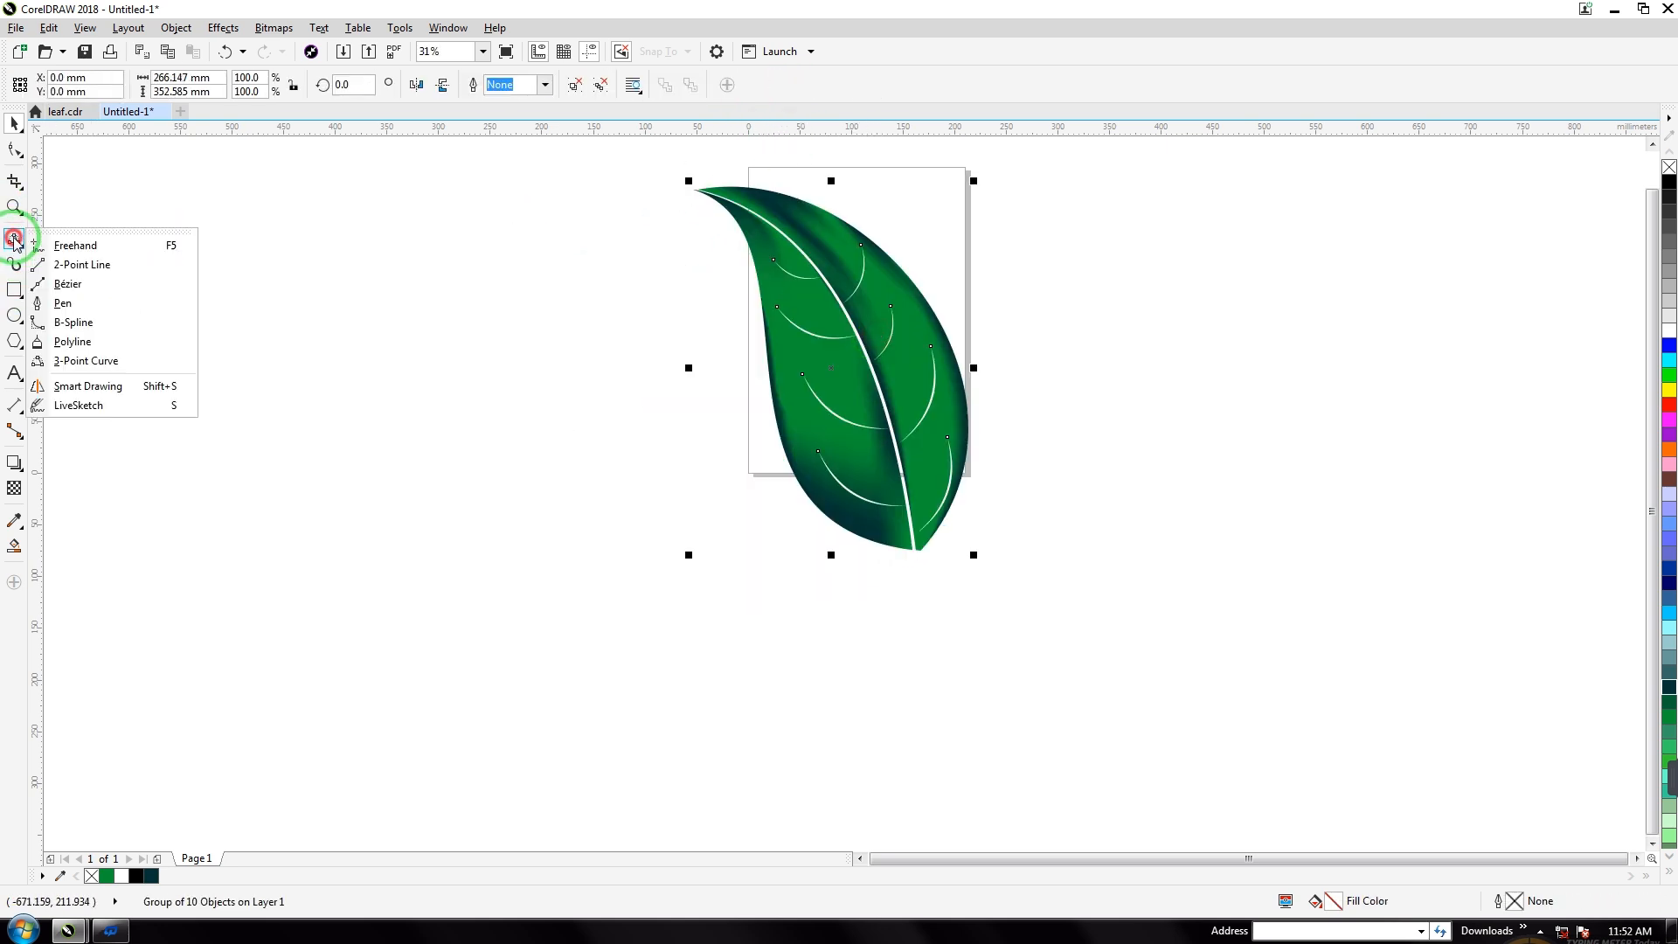
{"action": "left_click", "coordinate": [53, 299]}
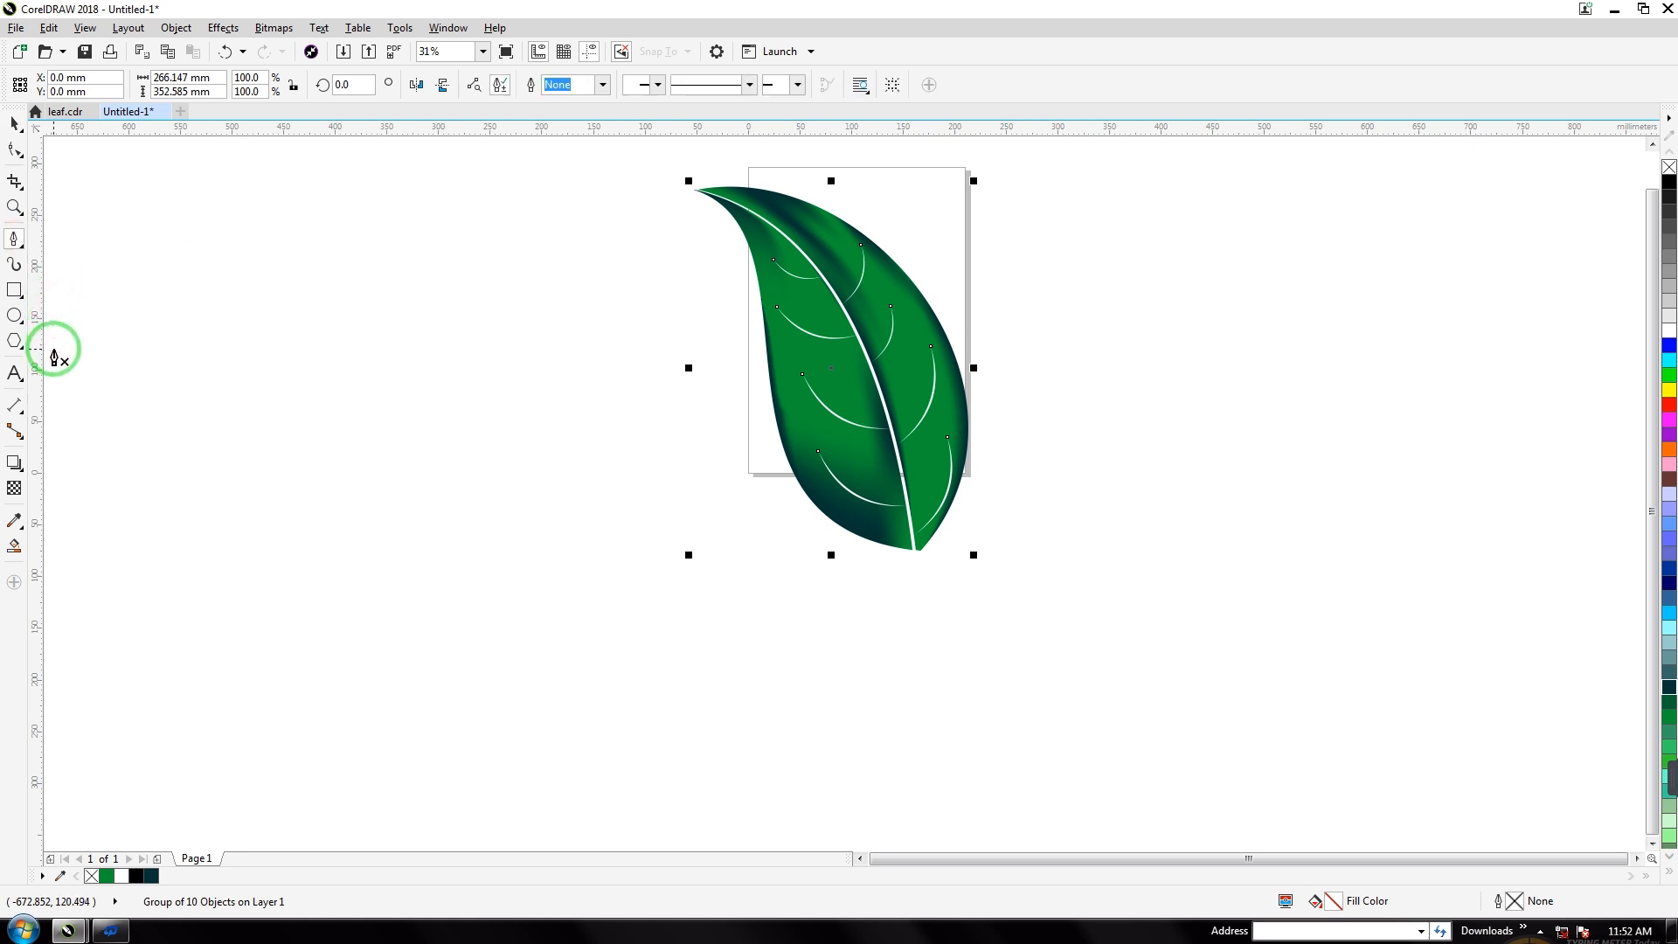
{"action": "left_click", "coordinate": [441, 336]}
{"action": "left_click_drag", "start_coordinate": [404, 601], "coordinate": [434, 591]}
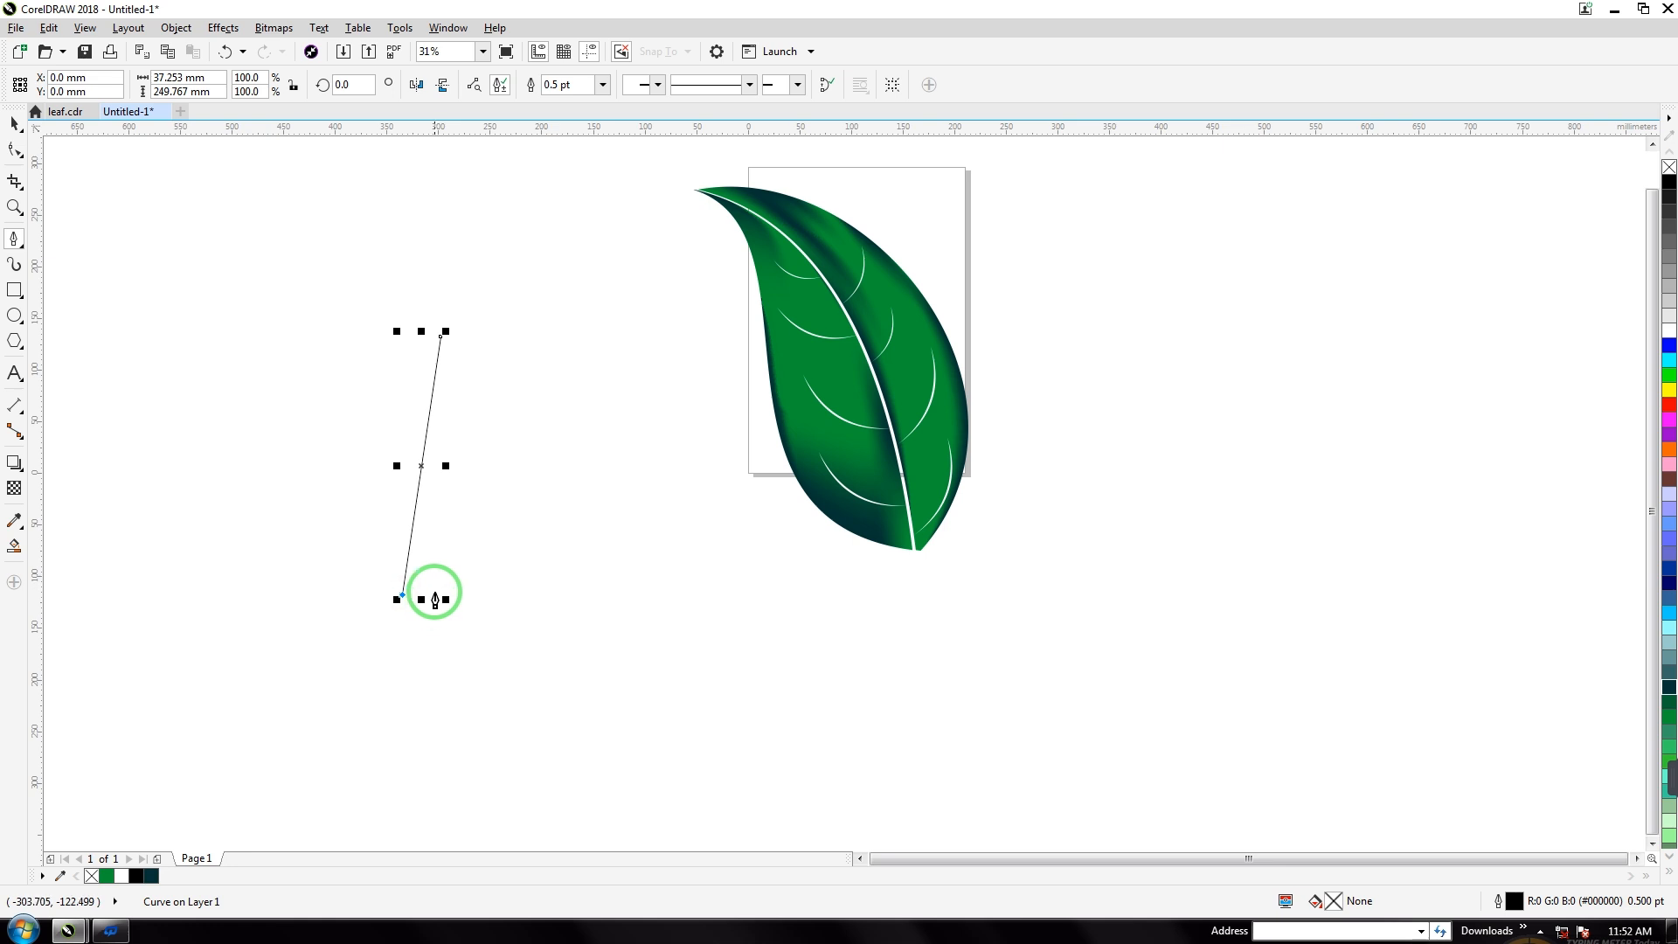
{"action": "left_click", "coordinate": [440, 336]}
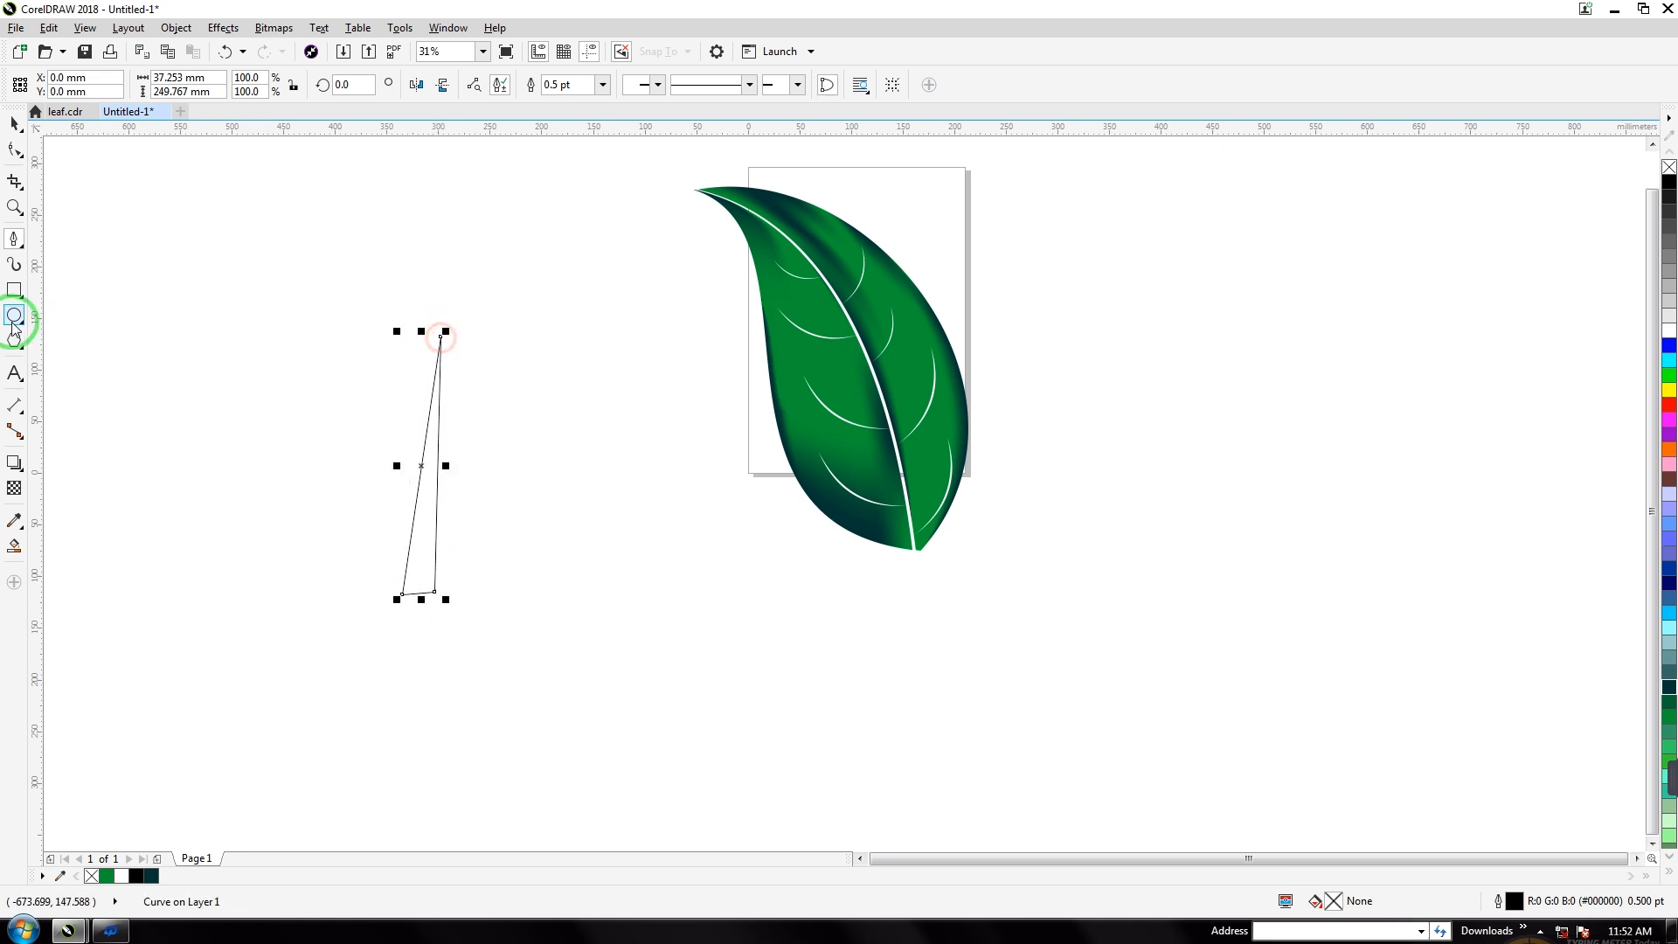
Convert the triangle's sides to curves and bend them into a gently S-shaped, tapering stem.
{"action": "left_click", "coordinate": [13, 152]}
{"action": "mouse_move", "coordinate": [259, 266]}
{"action": "left_mouse_down"}
{"action": "mouse_move", "coordinate": [543, 648]}
{"action": "mouse_move", "coordinate": [367, 116]}
{"action": "left_mouse_up"}
{"action": "left_click", "coordinate": [256, 87]}
{"action": "left_click", "coordinate": [173, 323]}
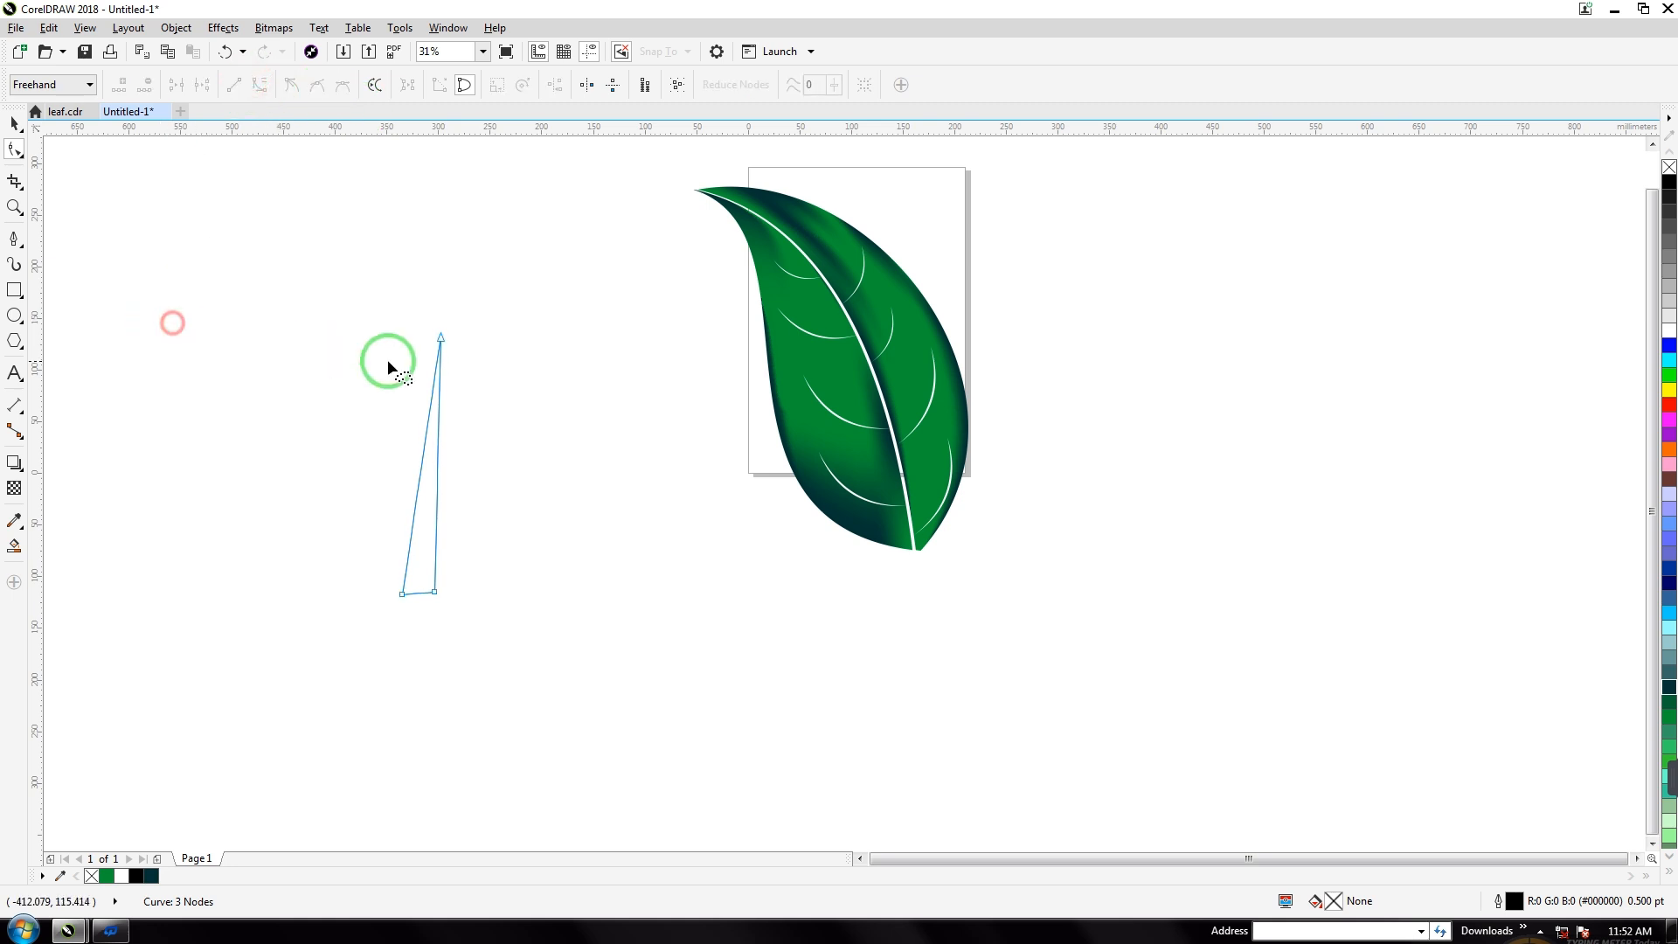
{"action": "left_click", "coordinate": [440, 337]}
{"action": "mouse_move", "coordinate": [439, 421]}
{"action": "left_mouse_down"}
{"action": "mouse_move", "coordinate": [476, 427]}
{"action": "mouse_move", "coordinate": [433, 428]}
{"action": "mouse_move", "coordinate": [457, 419]}
{"action": "mouse_move", "coordinate": [464, 436]}
{"action": "left_mouse_up"}
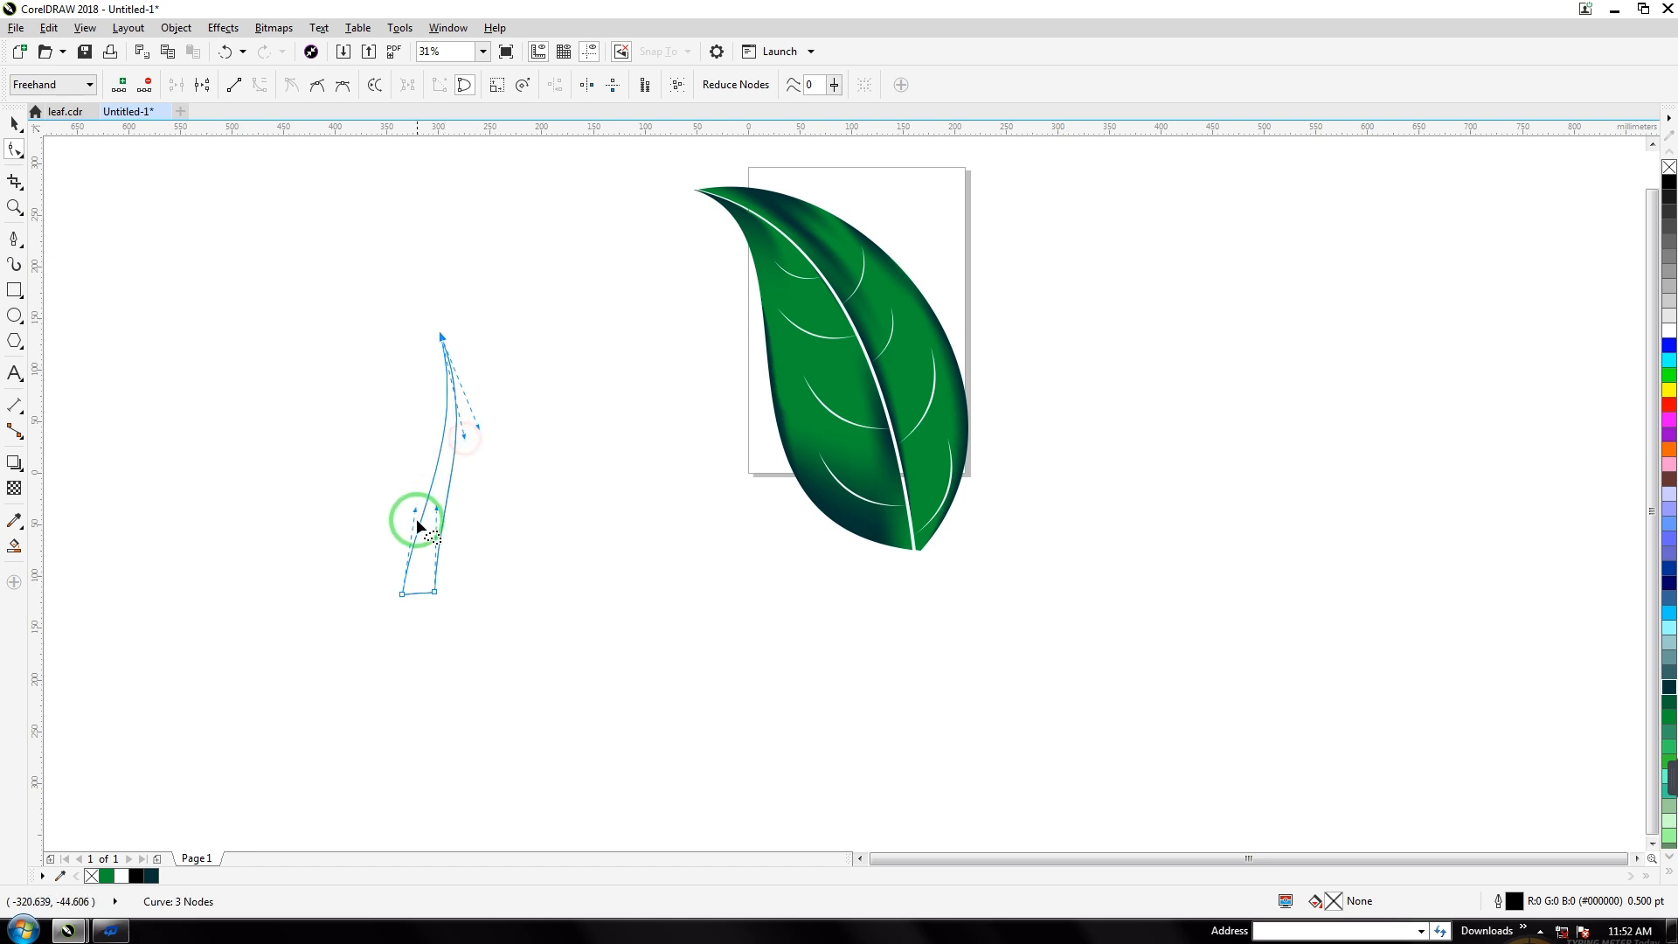
{"action": "mouse_move", "coordinate": [417, 512]}
{"action": "left_mouse_down"}
{"action": "mouse_move", "coordinate": [396, 499]}
{"action": "mouse_move", "coordinate": [416, 498]}
{"action": "left_mouse_up"}
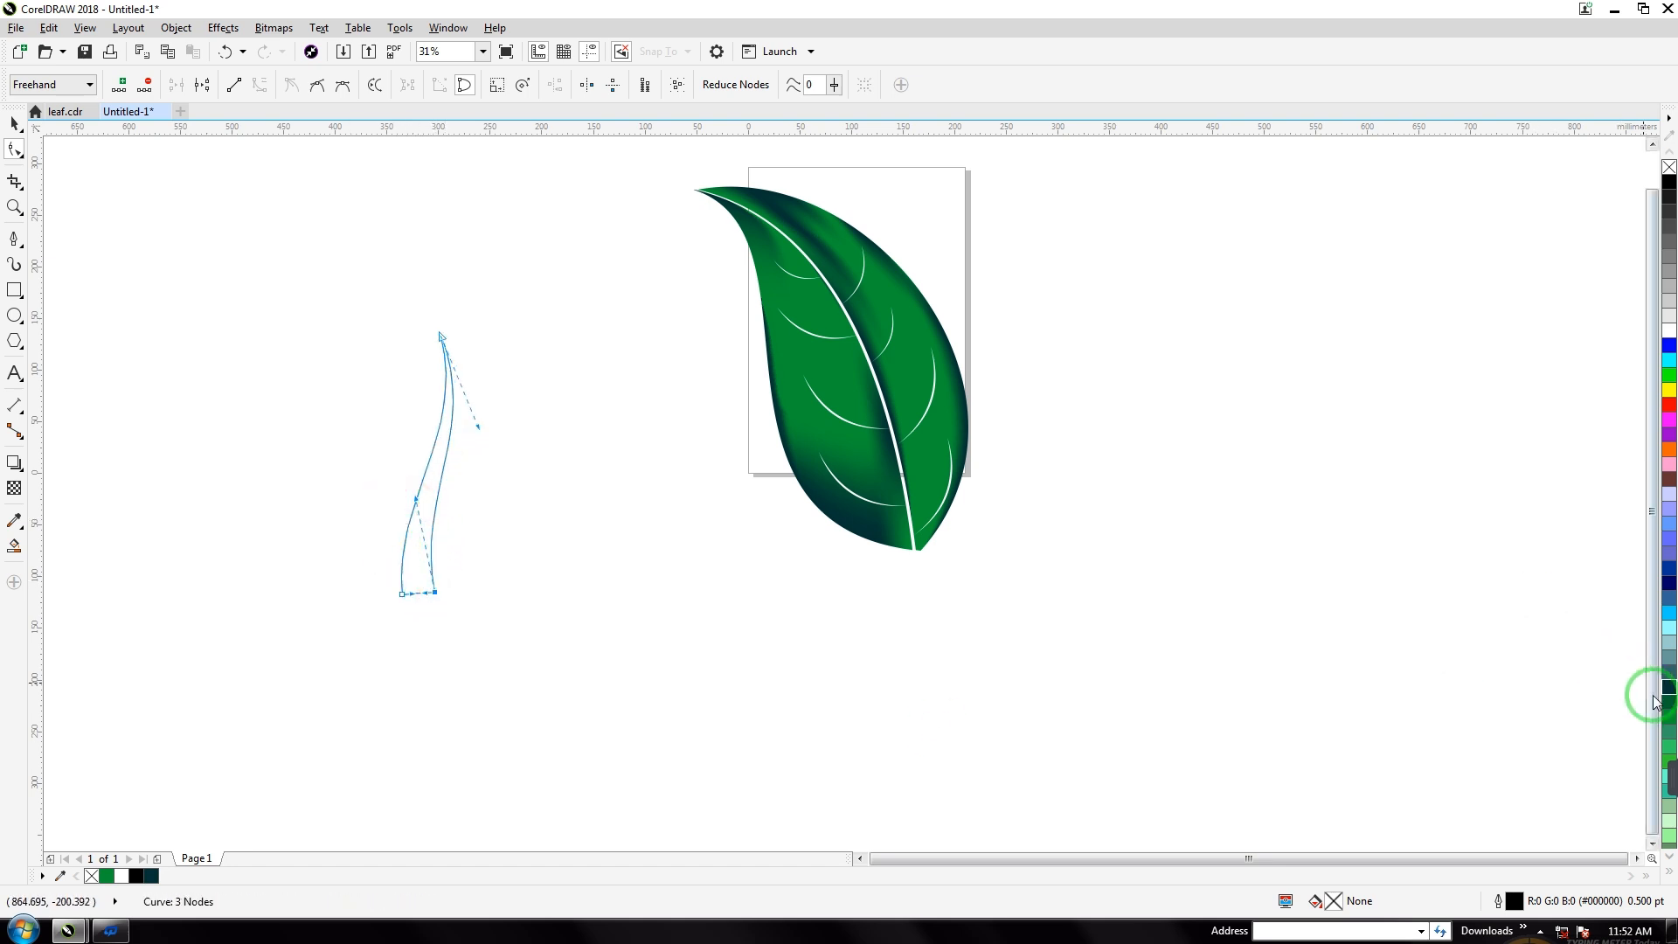
Fill the stem green #009933, apply a mesh fill, and color its lower left edge and tip nodes dark teal #003333.
{"action": "left_click", "coordinate": [1665, 691]}
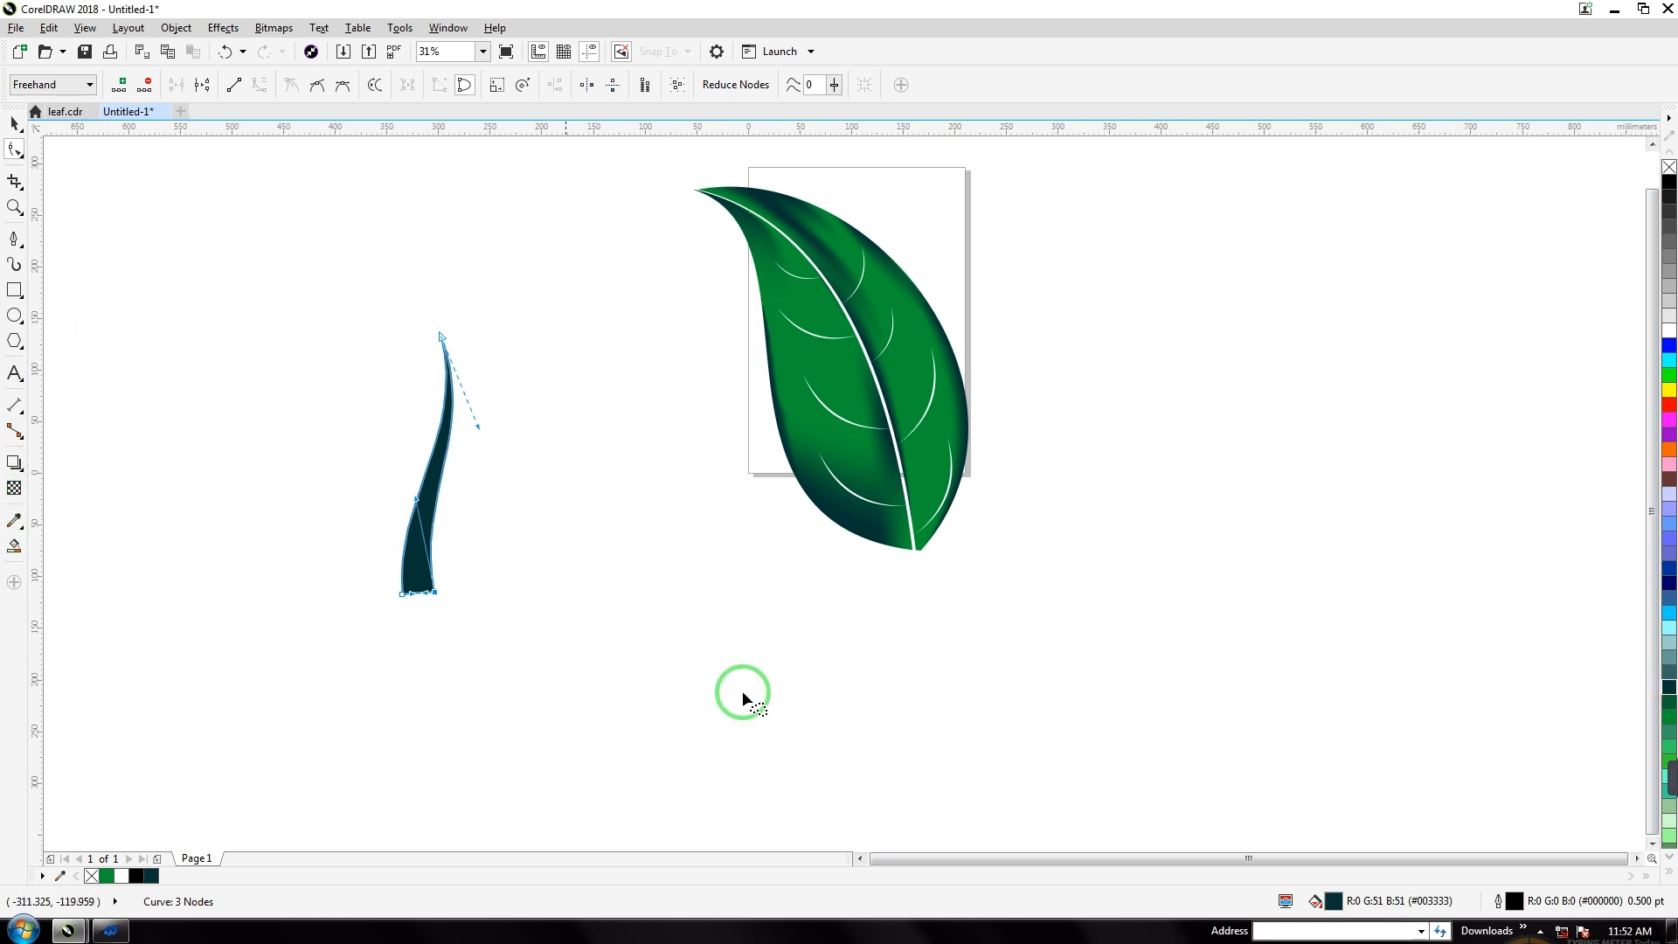
{"action": "left_click", "coordinate": [1668, 717]}
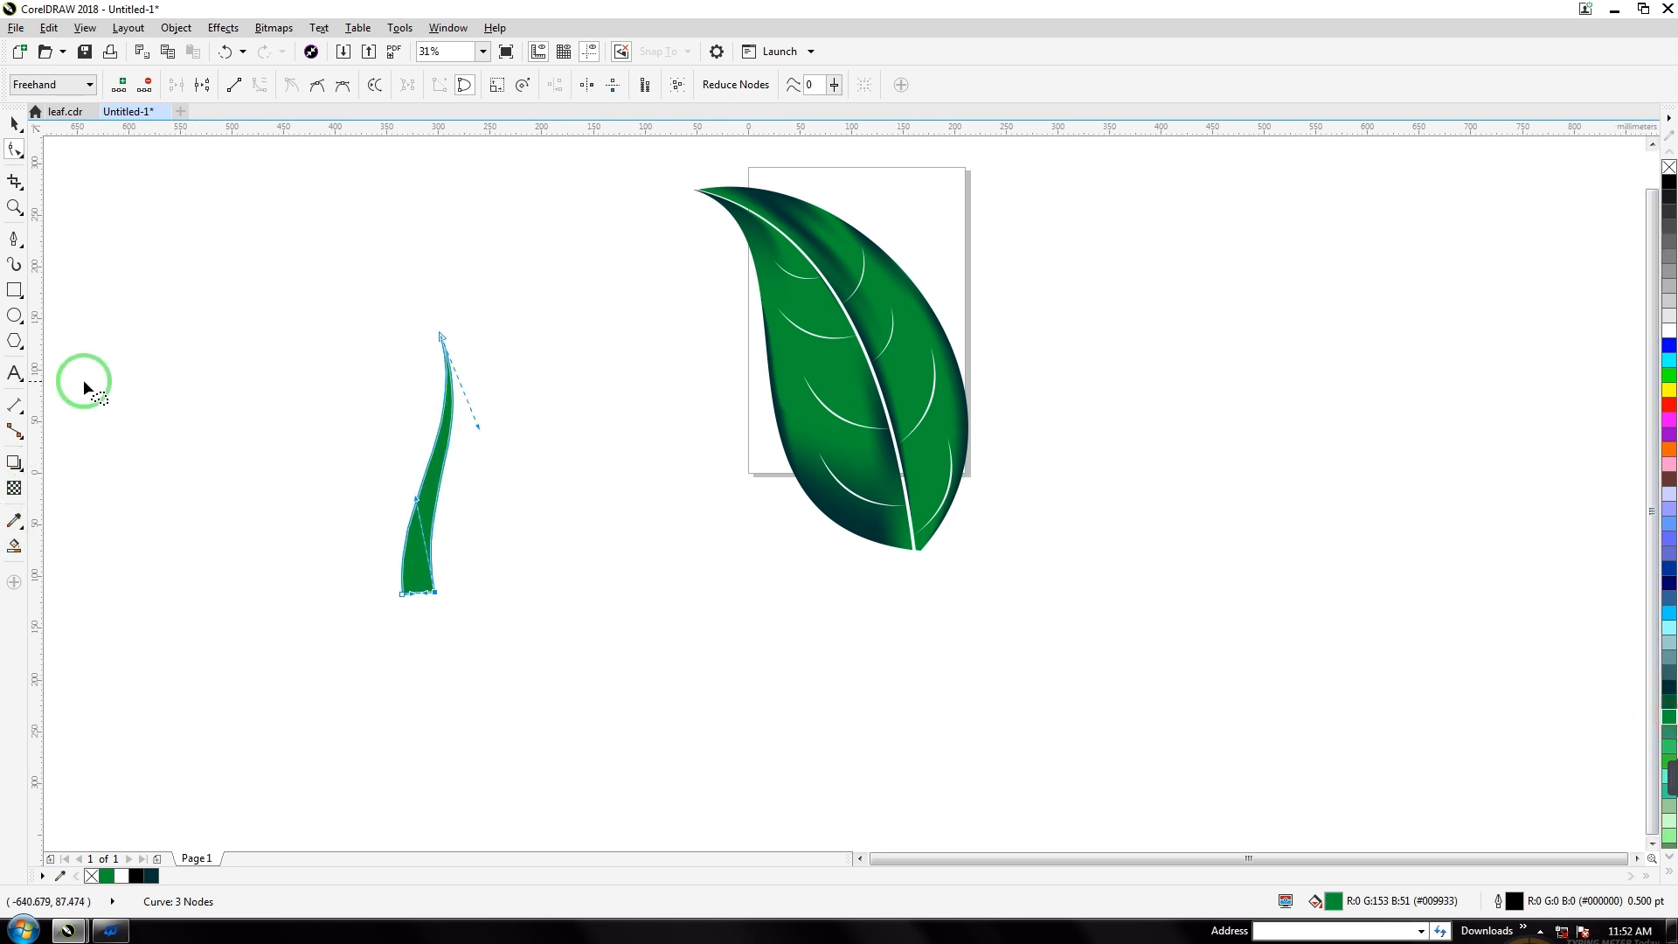
{"action": "key", "text": "m"}
{"action": "left_click_drag", "start_coordinate": [348, 428], "coordinate": [415, 630]}
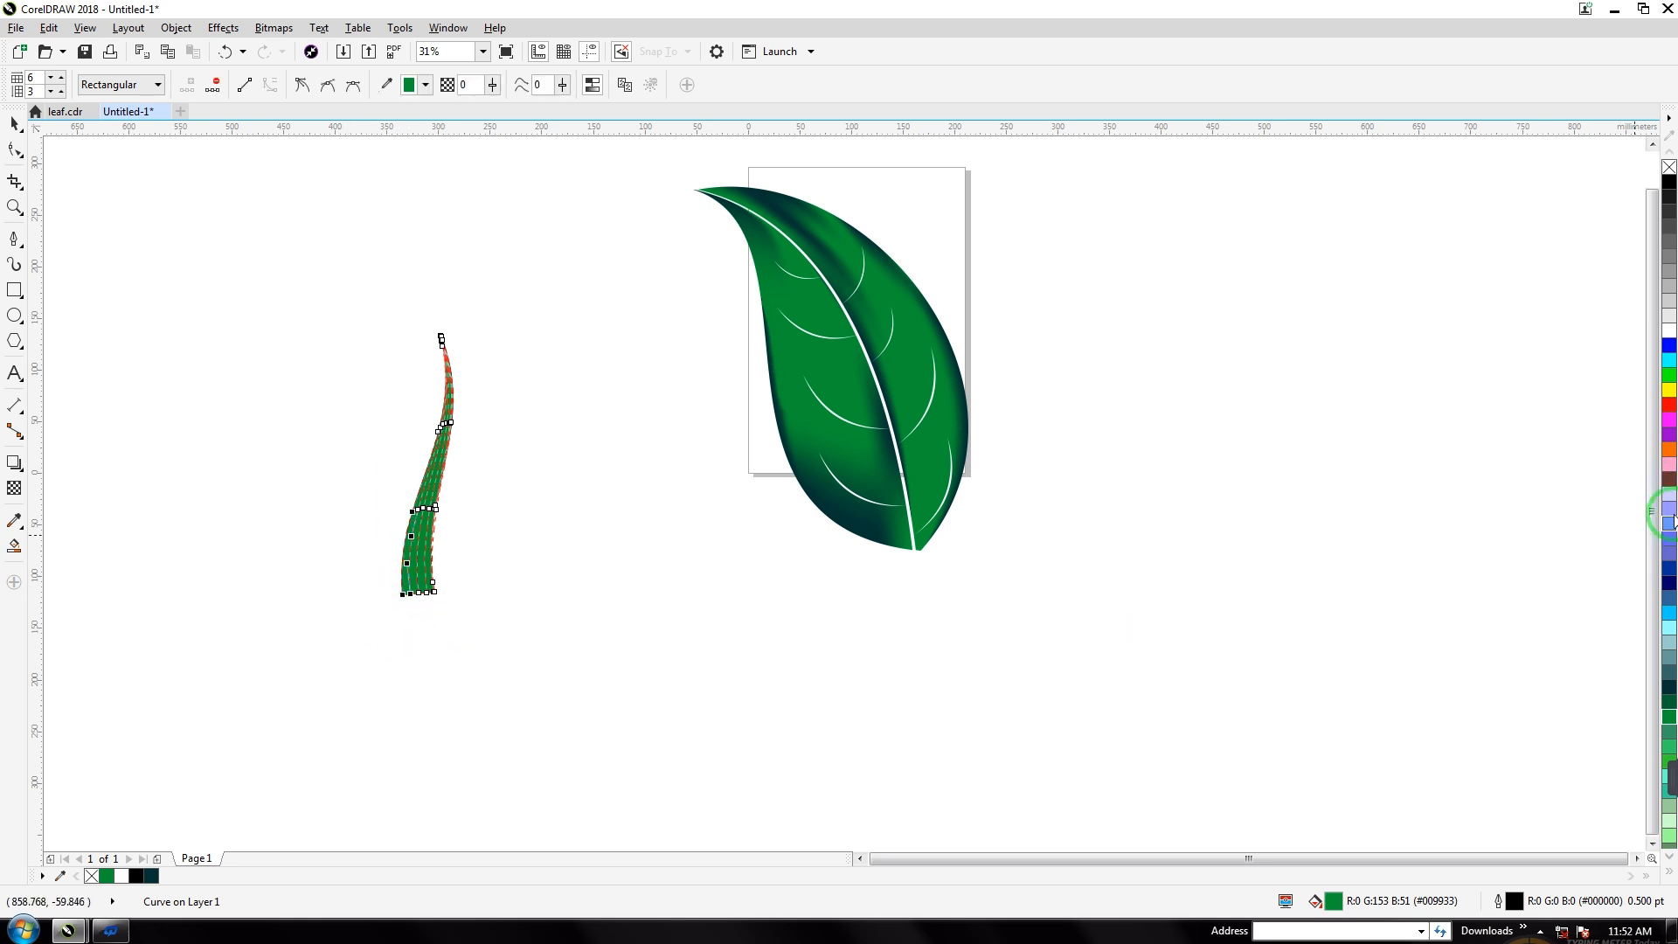
{"action": "left_click", "coordinate": [1669, 698]}
{"action": "left_click_drag", "start_coordinate": [407, 321], "coordinate": [446, 448]}
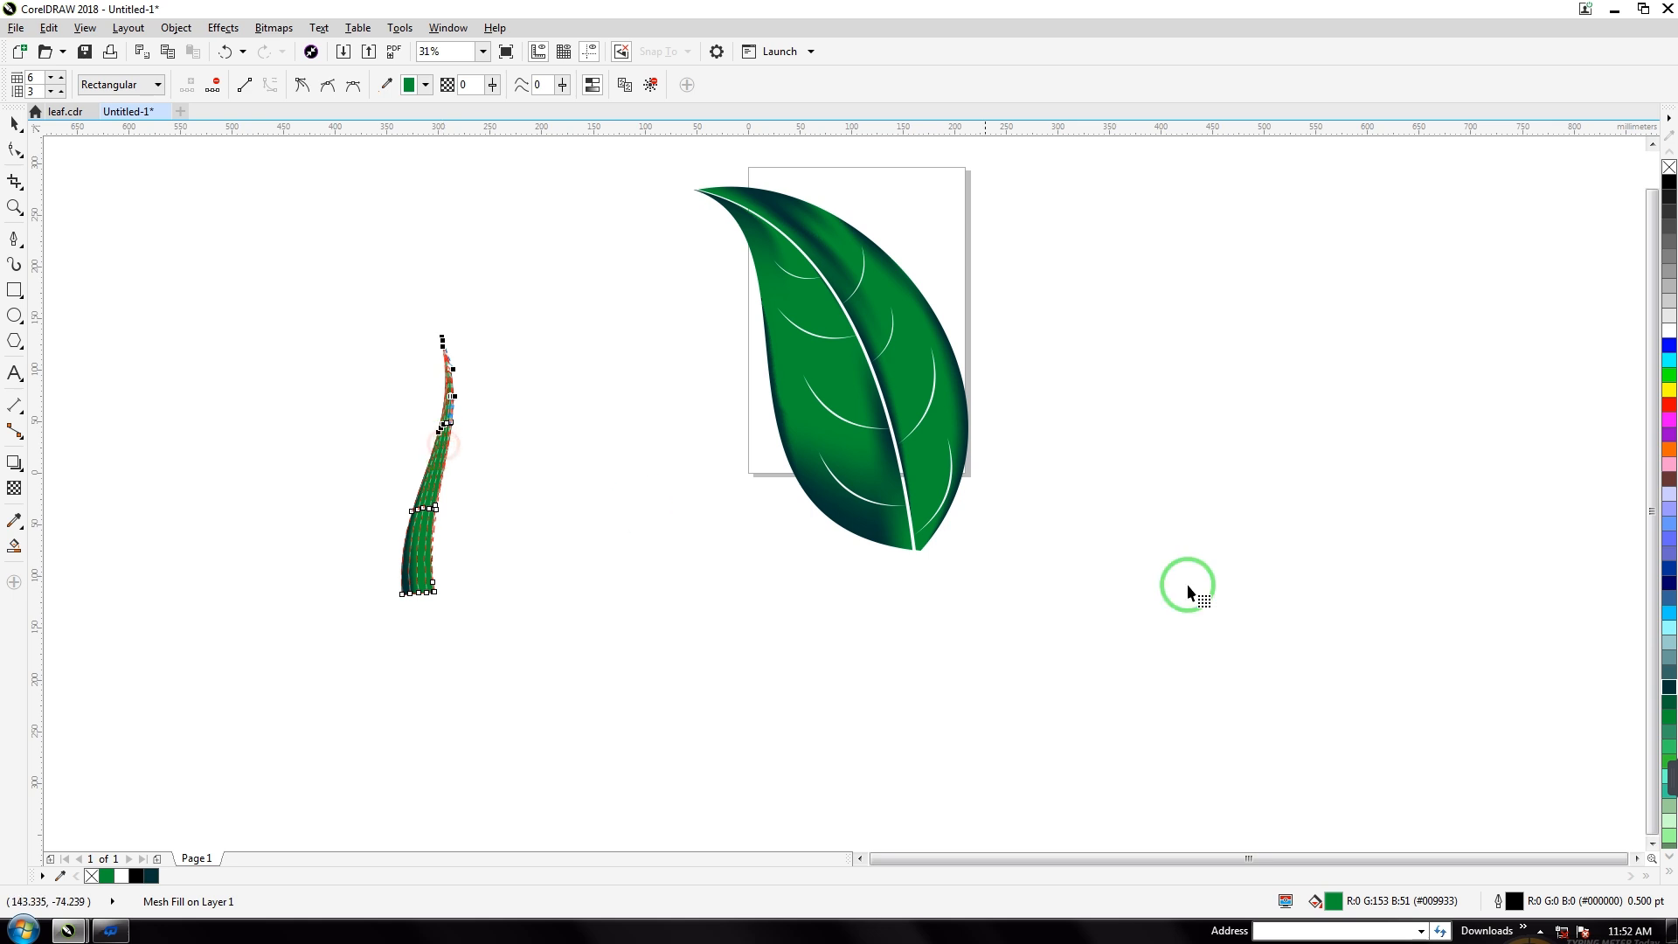
{"action": "left_click", "coordinate": [1668, 687]}
{"action": "left_click", "coordinate": [16, 127]}
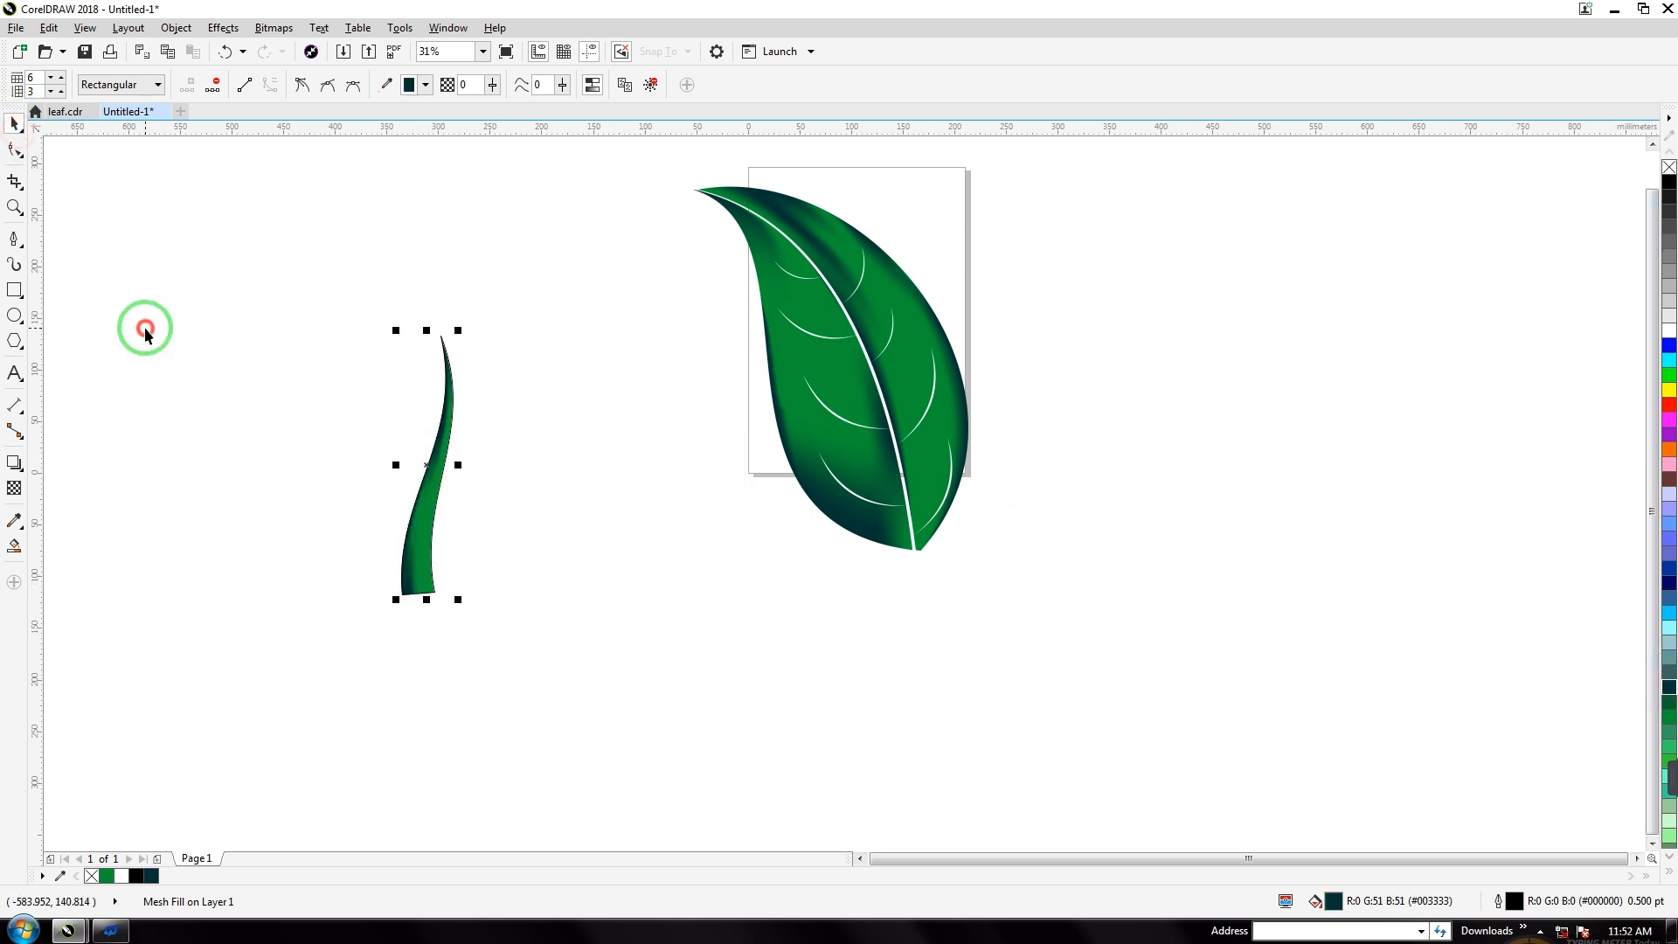
Remove the outline from the mesh-filled stem by setting its outline width to None.
{"action": "left_click", "coordinate": [444, 511]}
{"action": "left_click", "coordinate": [431, 480]}
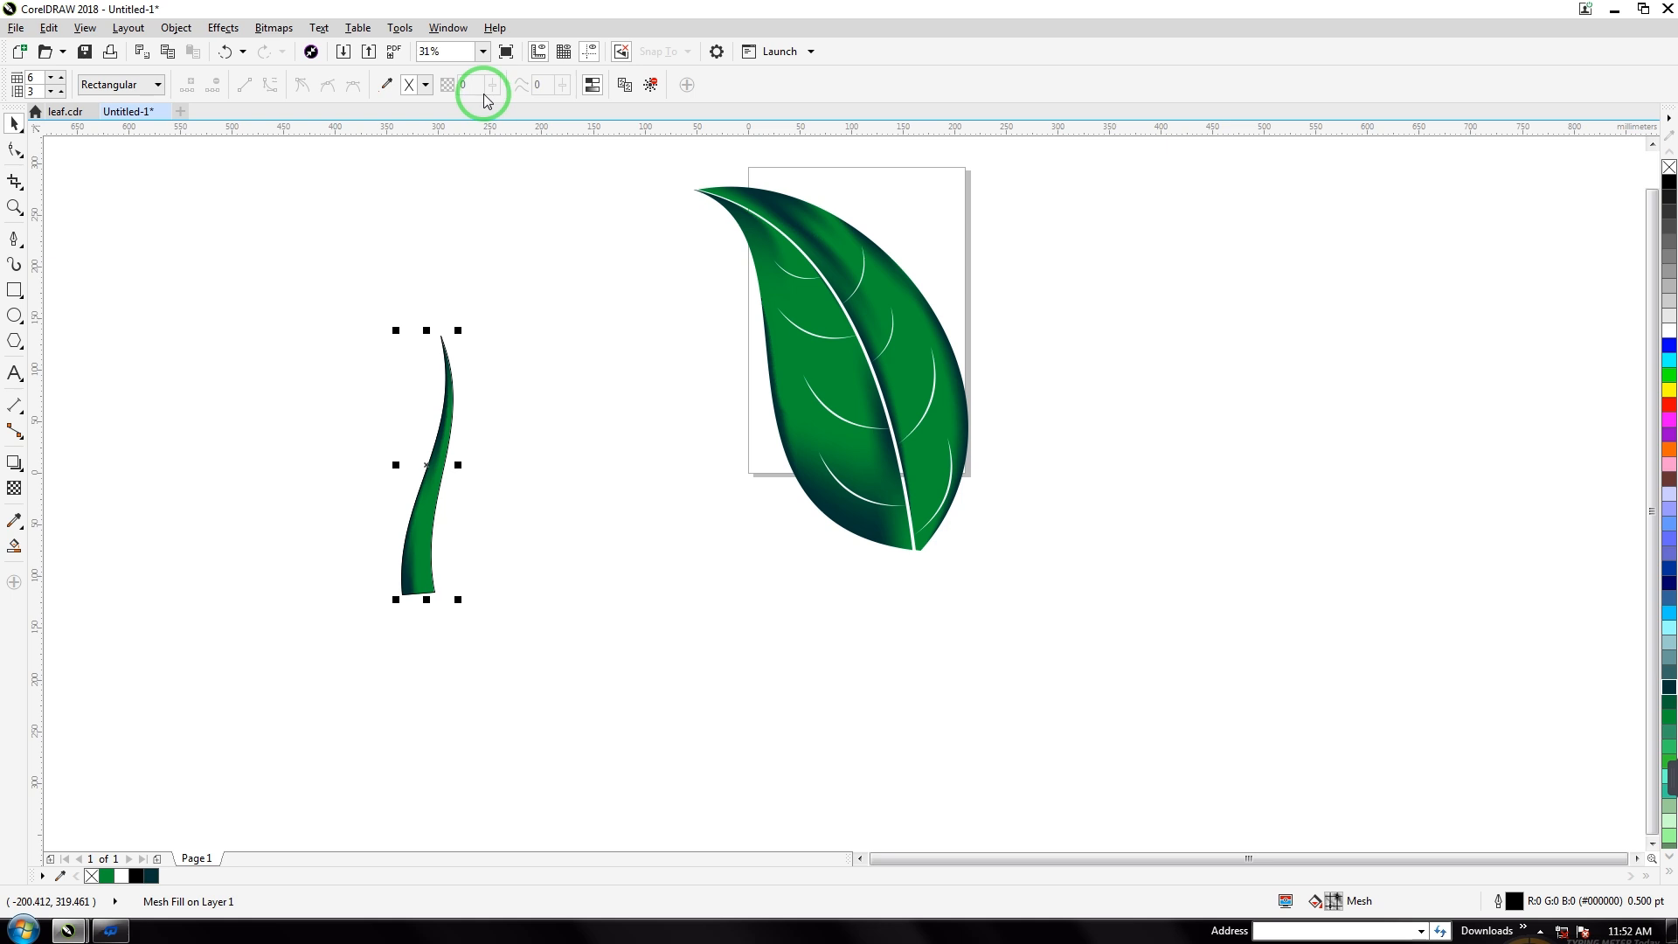
{"action": "key", "text": "F12"}
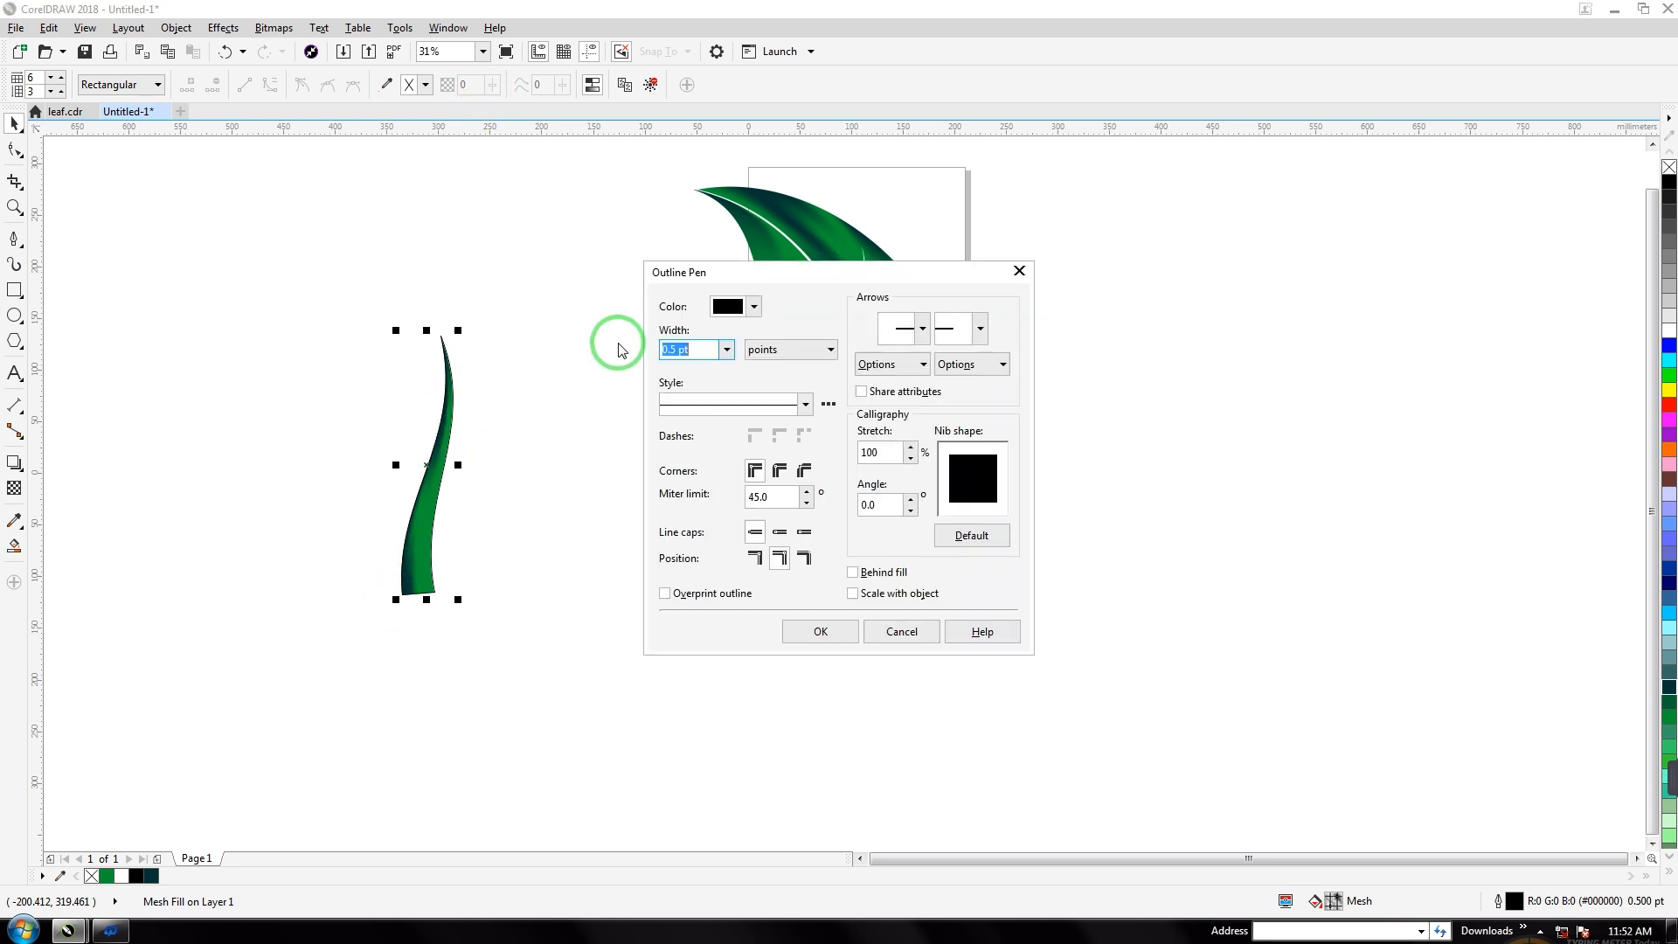
{"action": "left_click", "coordinate": [728, 350]}
{"action": "left_click", "coordinate": [699, 363]}
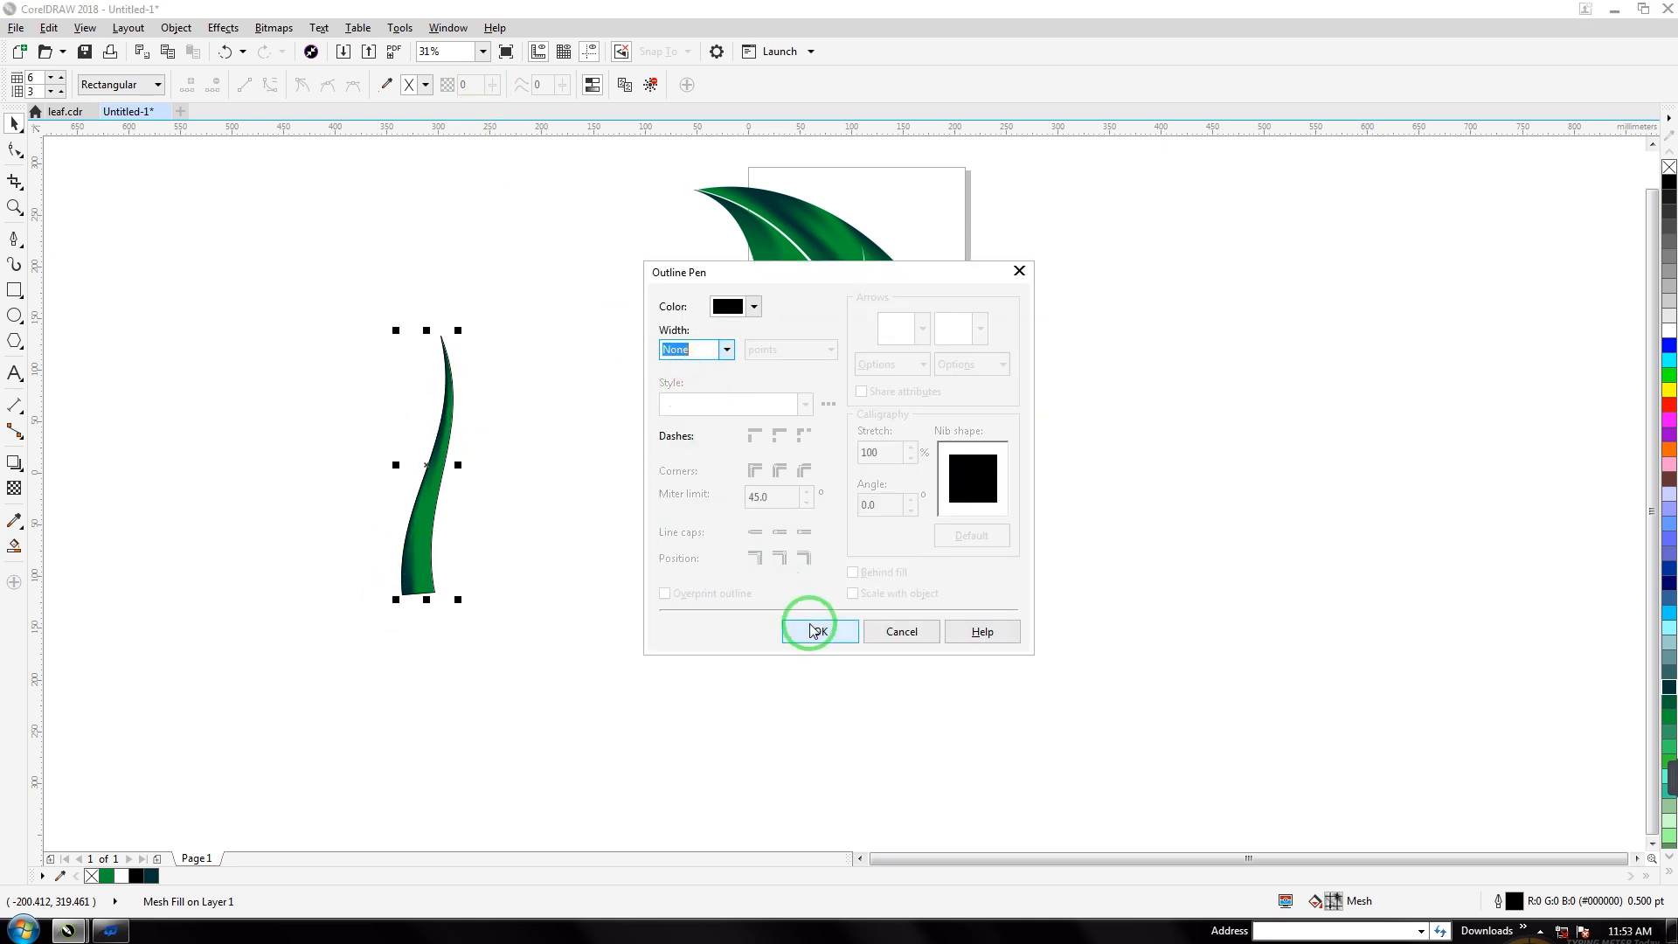
{"action": "left_click", "coordinate": [818, 629]}
{"action": "left_click", "coordinate": [13, 129]}
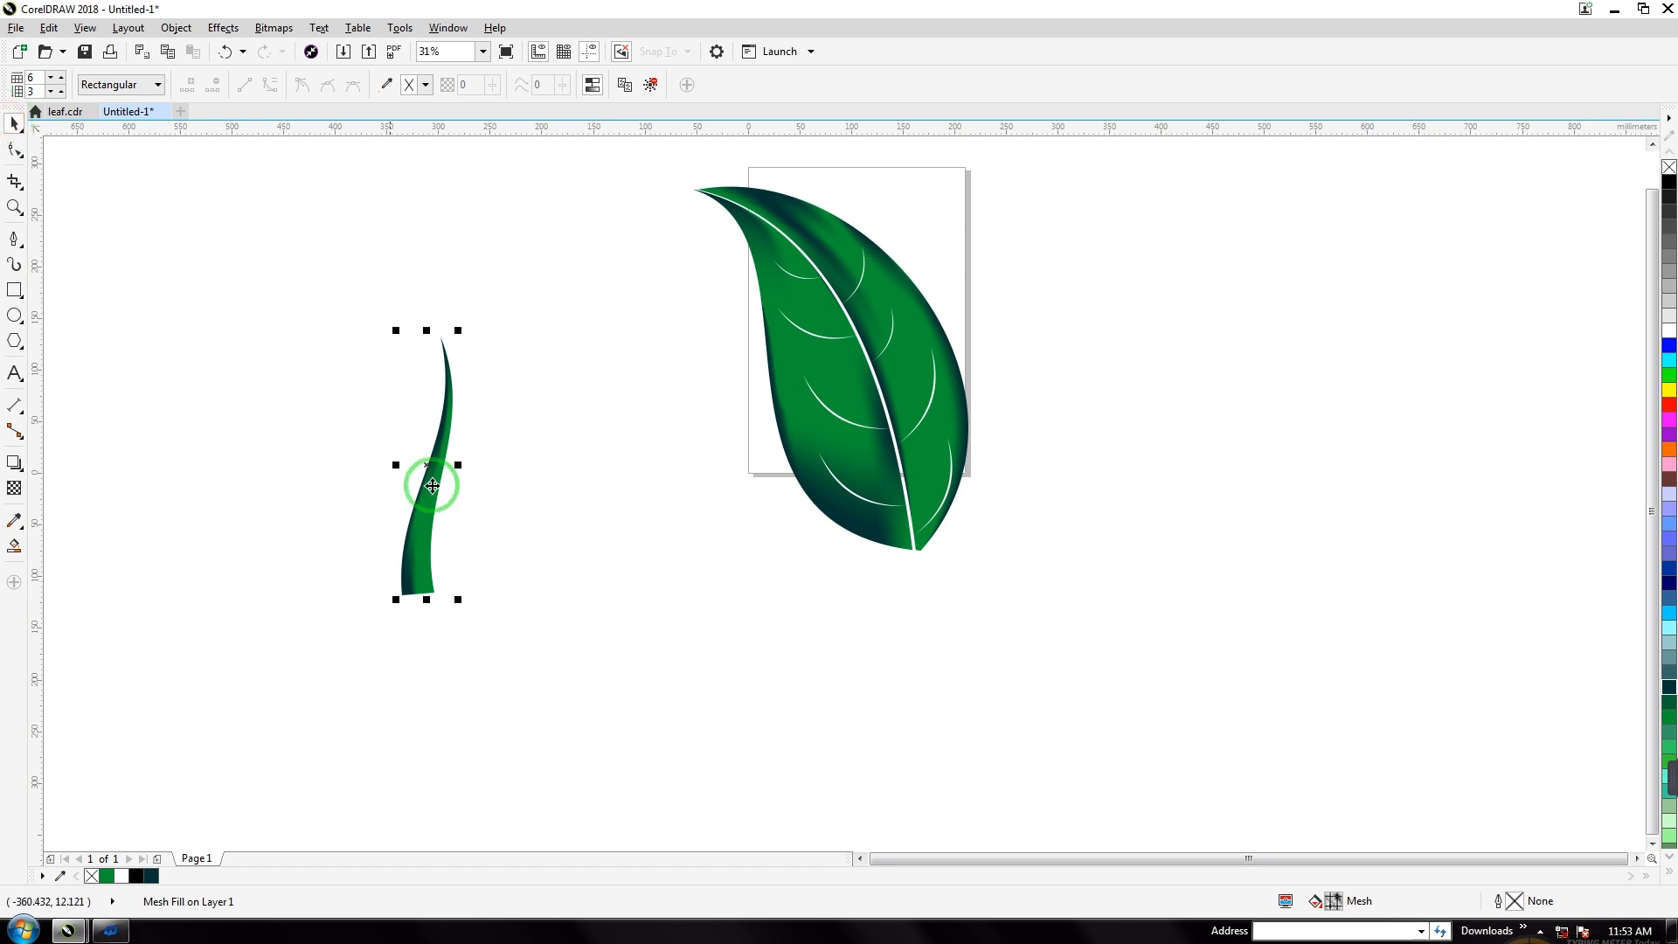
Rotate the stem to follow the midrib's direction and move it to the base of the leaf.
{"action": "left_click_drag", "start_coordinate": [432, 485], "coordinate": [1082, 606]}
{"action": "left_click", "coordinate": [1059, 474]}
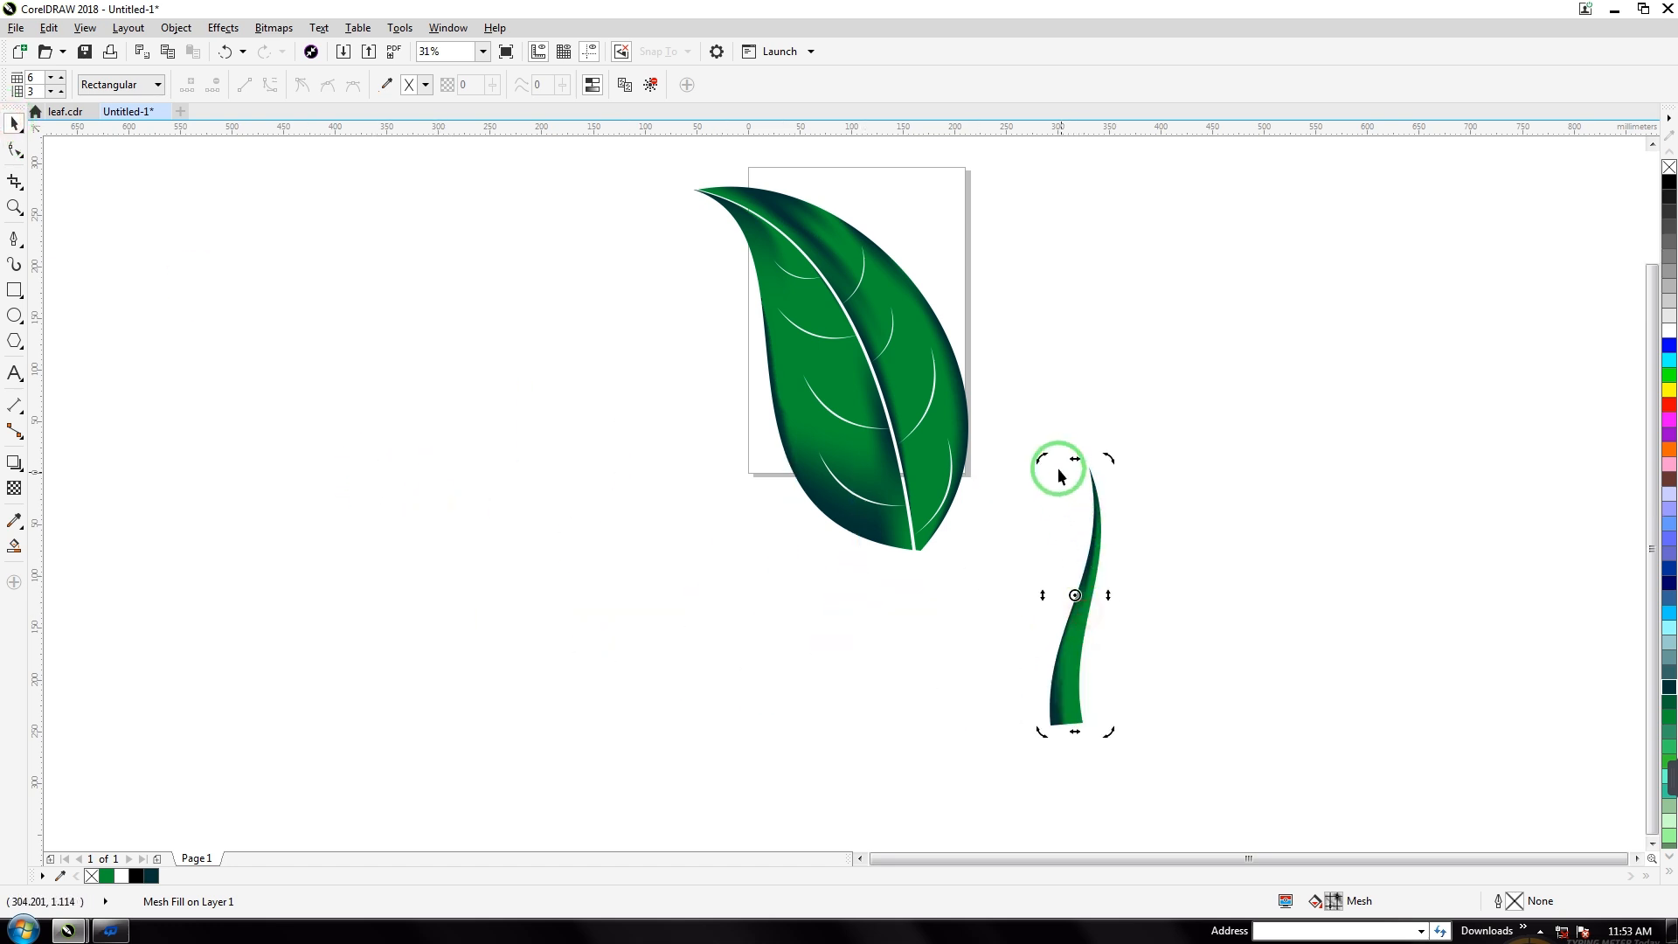
{"action": "left_click_drag", "start_coordinate": [1059, 474], "coordinate": [1004, 483]}
{"action": "left_click_drag", "start_coordinate": [1052, 641], "coordinate": [923, 627]}
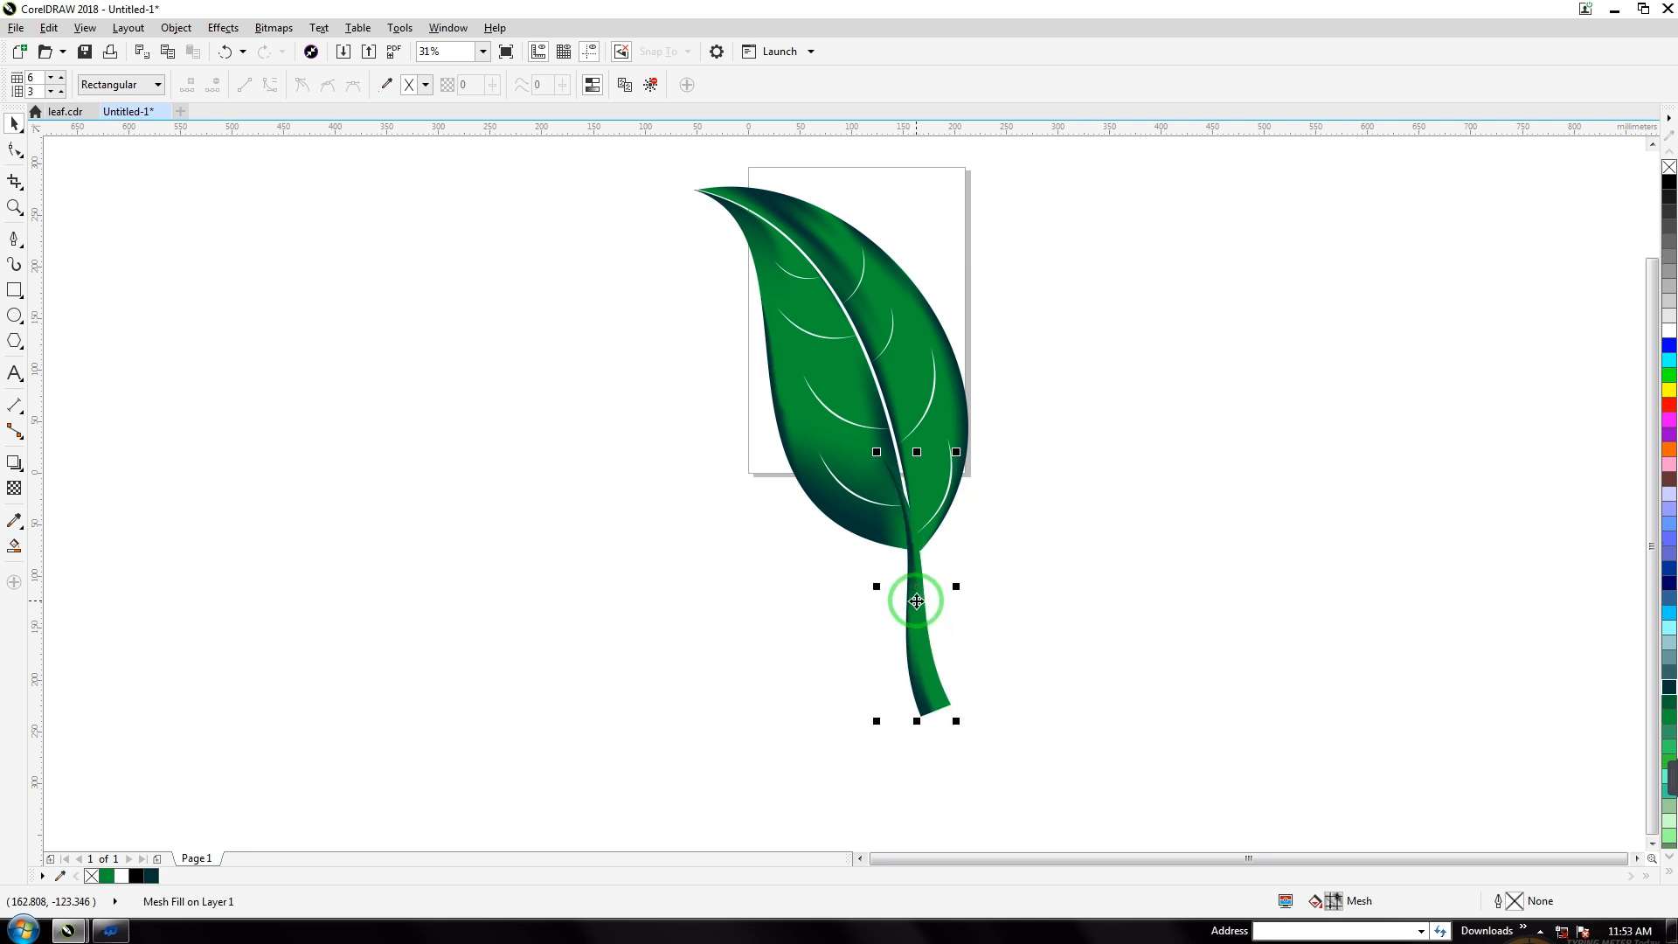
{"action": "key", "text": "shift+Page_Down"}
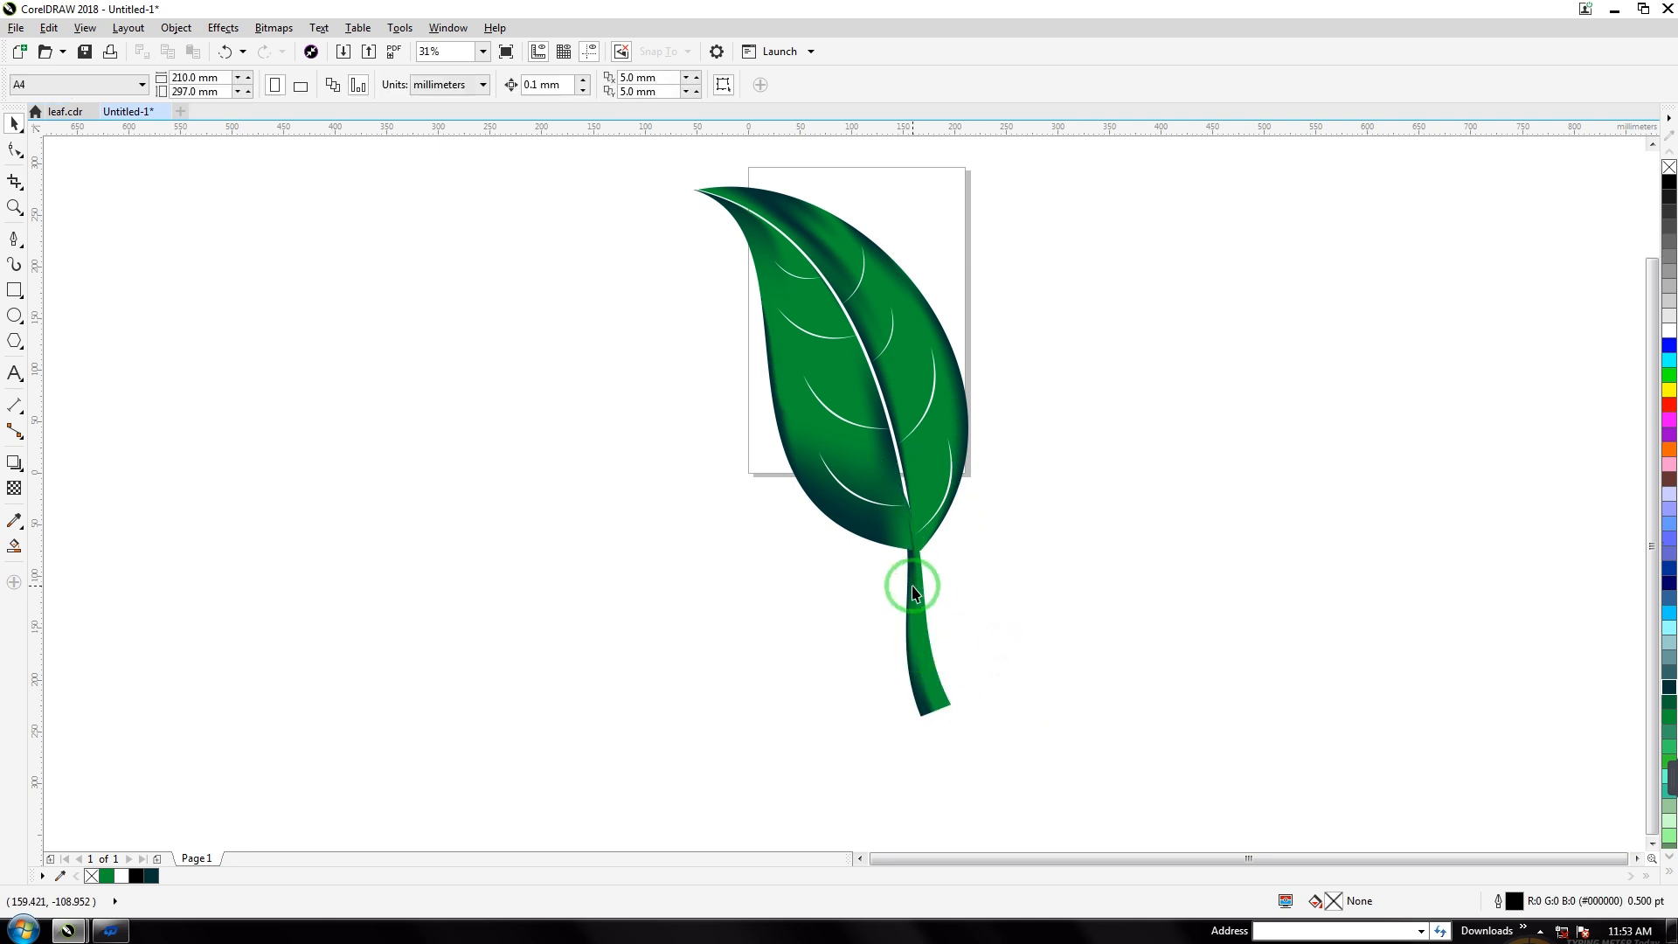
Scale the stem down and reposition it so that it joins the leaf's base.
{"action": "scroll", "coordinate": [923, 569], "scroll_direction": "down", "scroll_amount": 3}
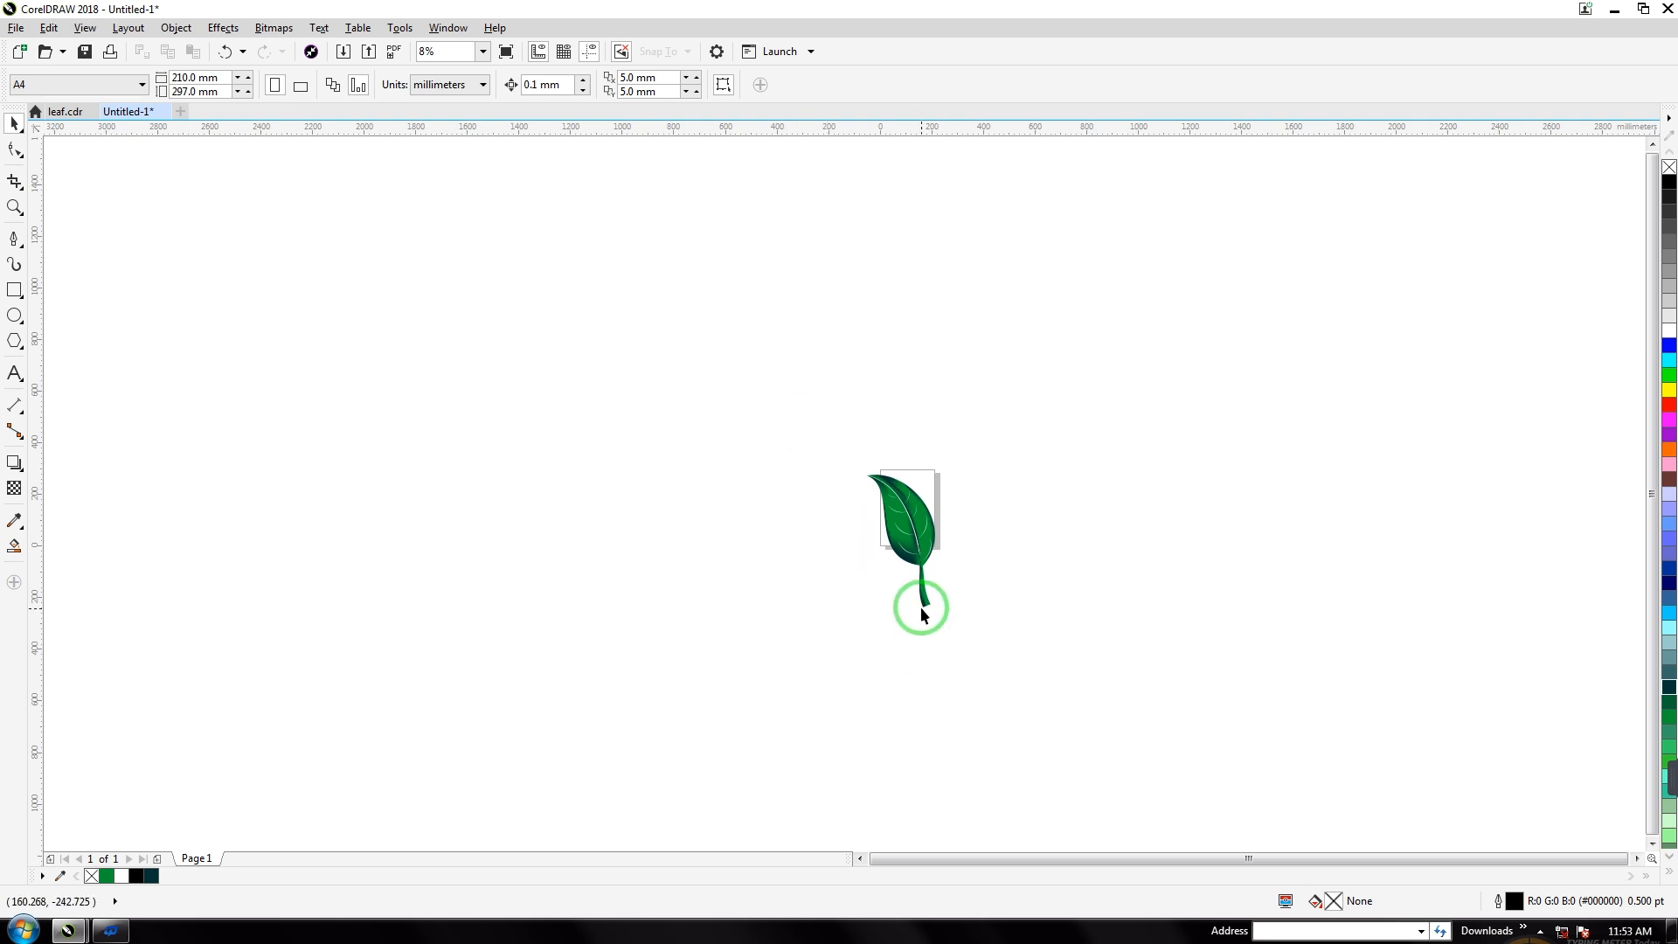
{"action": "left_click", "coordinate": [921, 609]}
{"action": "scroll", "coordinate": [935, 609], "scroll_direction": "up", "scroll_amount": 5}
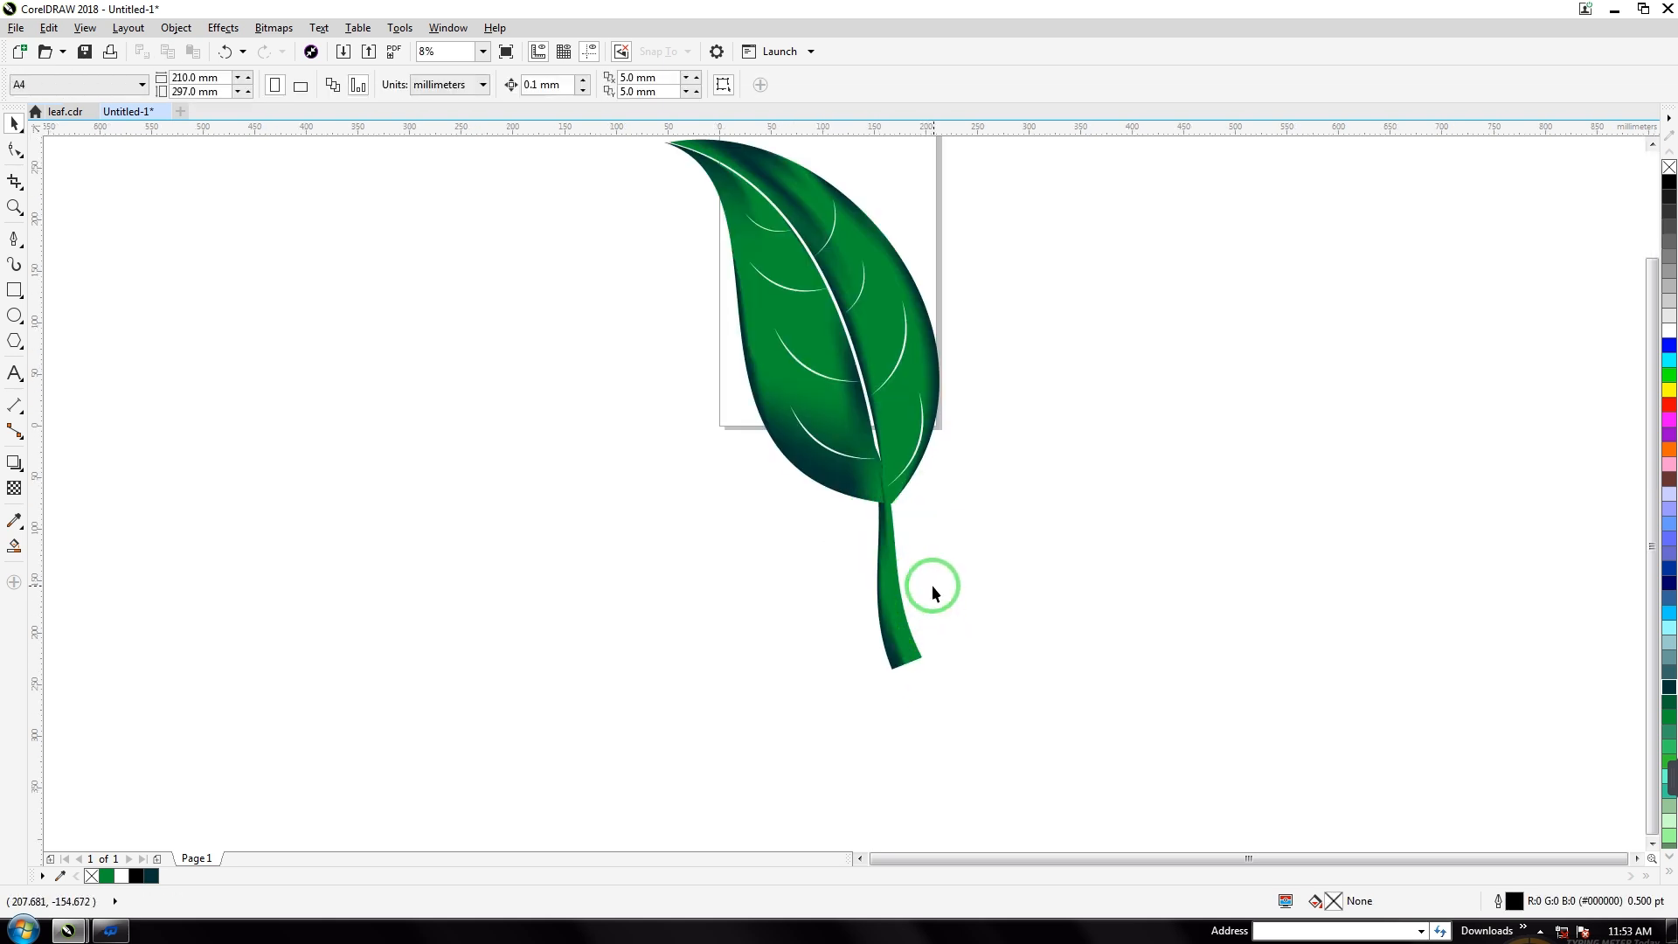
{"action": "left_click_drag", "start_coordinate": [917, 758], "coordinate": [870, 599]}
{"action": "left_click_drag", "start_coordinate": [823, 506], "coordinate": [841, 523]}
{"action": "left_click", "coordinate": [921, 550]}
{"action": "scroll", "coordinate": [855, 410], "scroll_direction": "down", "scroll_amount": 3}
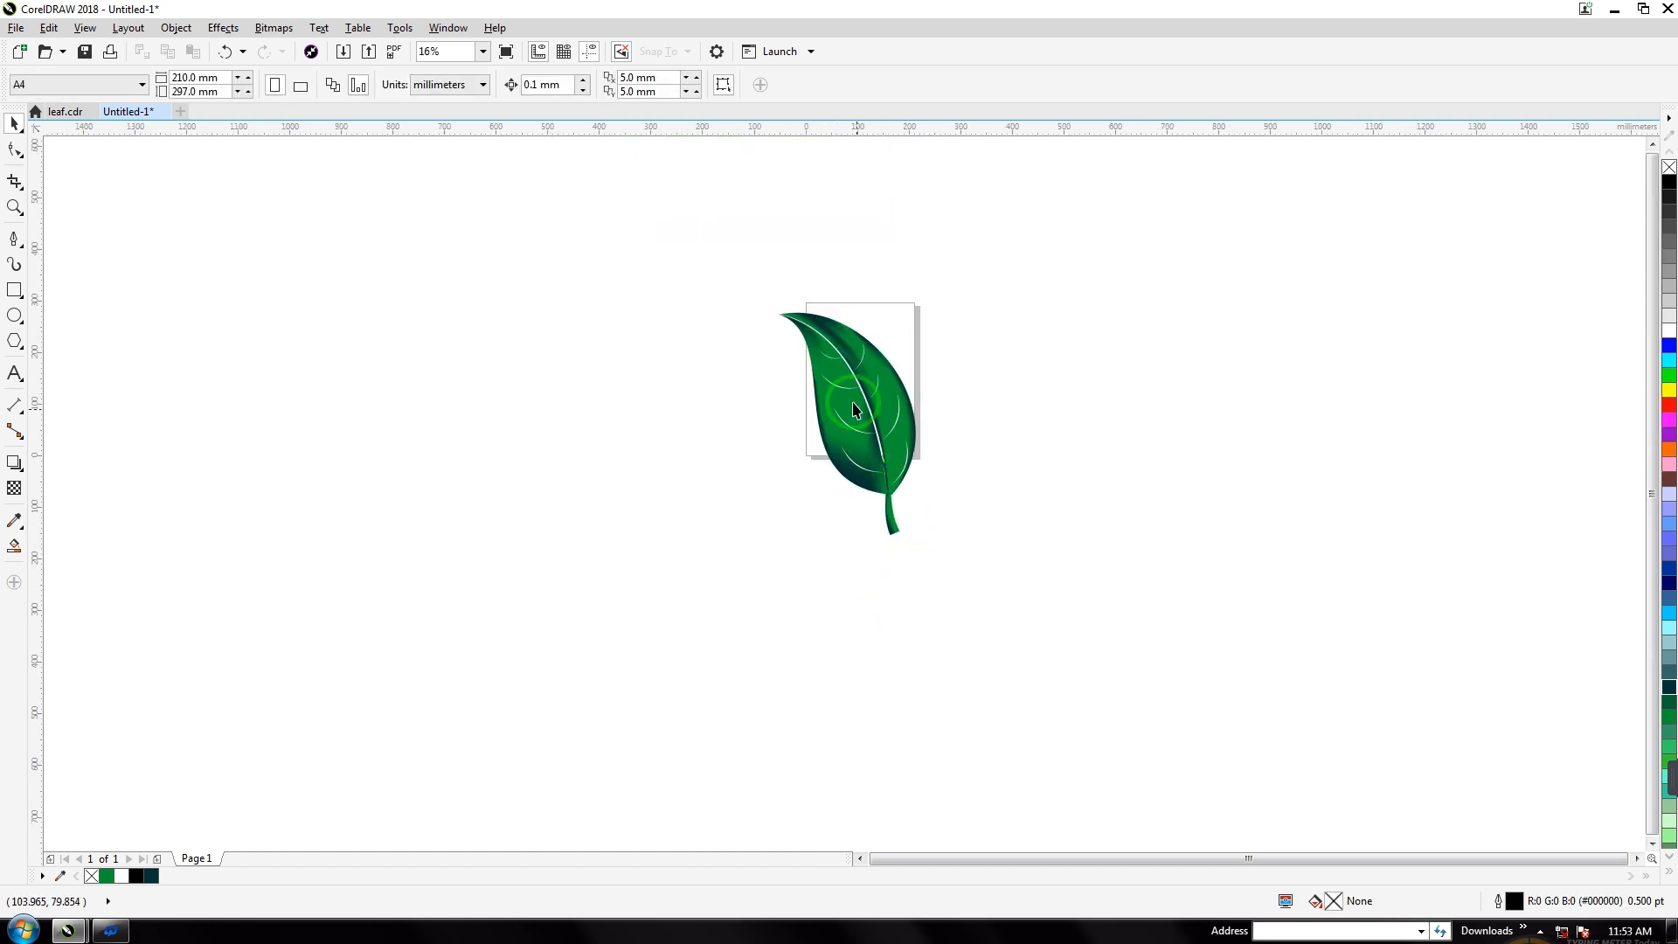
Group the leaf and its stem into one object.
{"action": "left_click_drag", "start_coordinate": [736, 265], "coordinate": [1055, 640]}
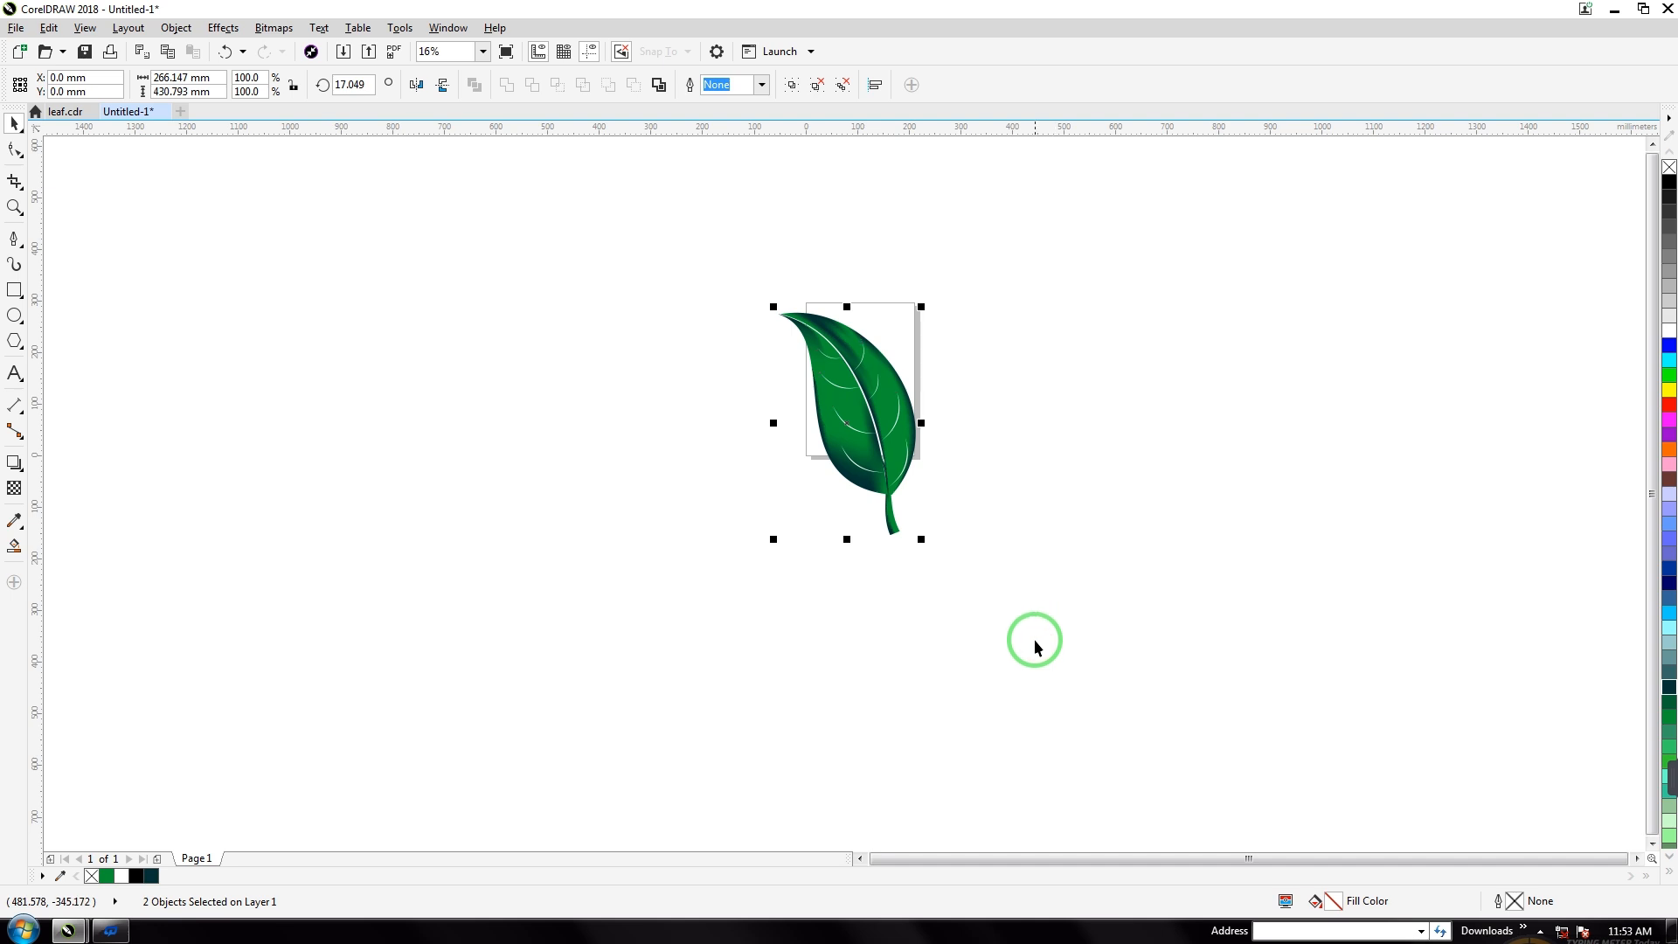
{"action": "key", "text": "ctrl+g"}
{"action": "left_click", "coordinate": [1035, 637]}
Duplicate the stemmed leaf to the right of the original, mirror the copy horizontally, and scale it to about 44%.
{"action": "left_click", "coordinate": [876, 455]}
{"action": "left_click_drag", "start_coordinate": [875, 463], "coordinate": [1073, 465]}
{"action": "left_click", "coordinate": [416, 85]}
{"action": "left_click_drag", "start_coordinate": [1167, 352], "coordinate": [1089, 472]}
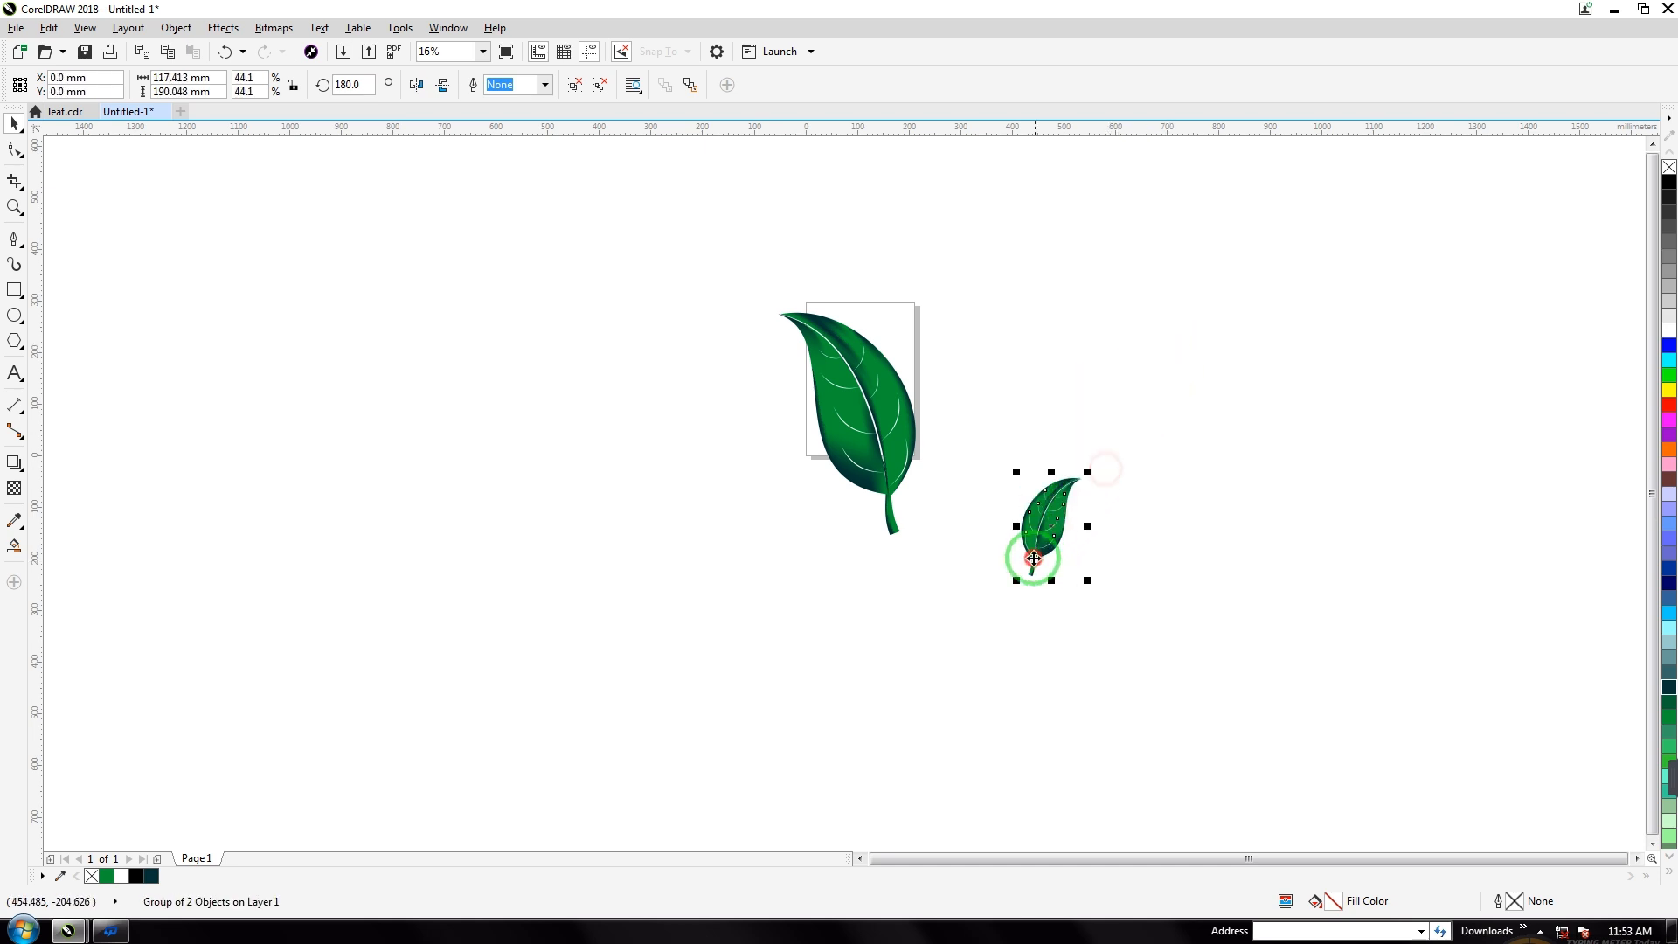
Rotate the small mirrored leaf about 33° clockwise and join its stem to the large leaf's stem end.
{"action": "left_click_drag", "start_coordinate": [1031, 554], "coordinate": [929, 527]}
{"action": "left_click", "coordinate": [963, 466]}
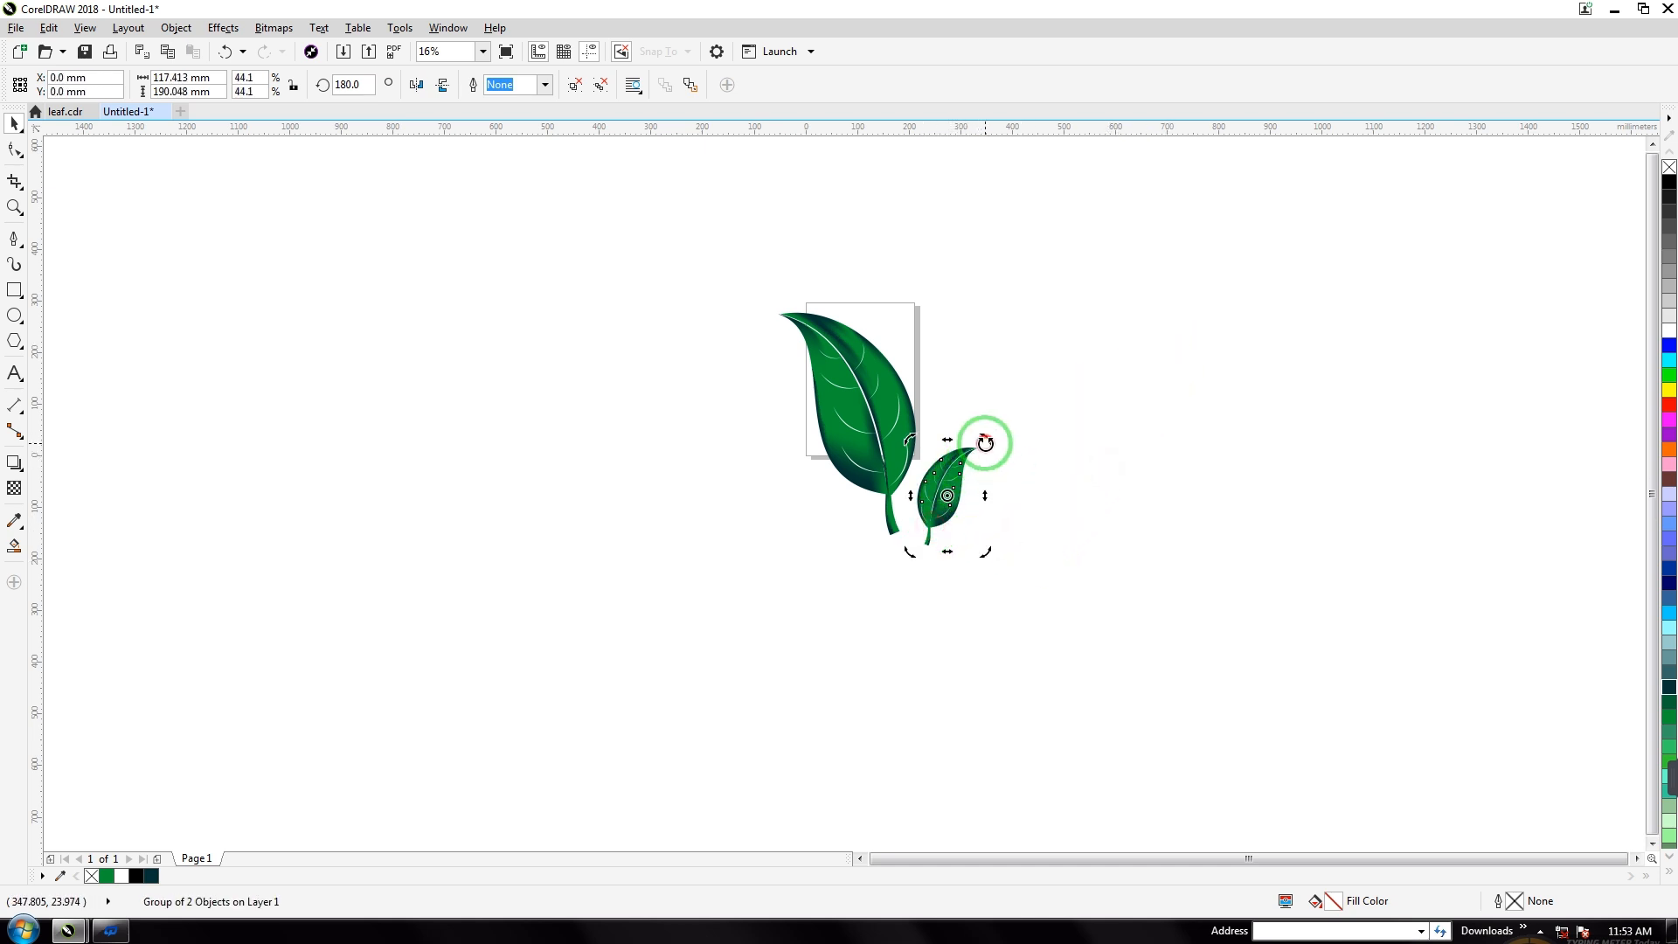
{"action": "left_click_drag", "start_coordinate": [986, 443], "coordinate": [1011, 476]}
{"action": "left_click", "coordinate": [978, 508]}
{"action": "left_click_drag", "start_coordinate": [947, 511], "coordinate": [943, 507]}
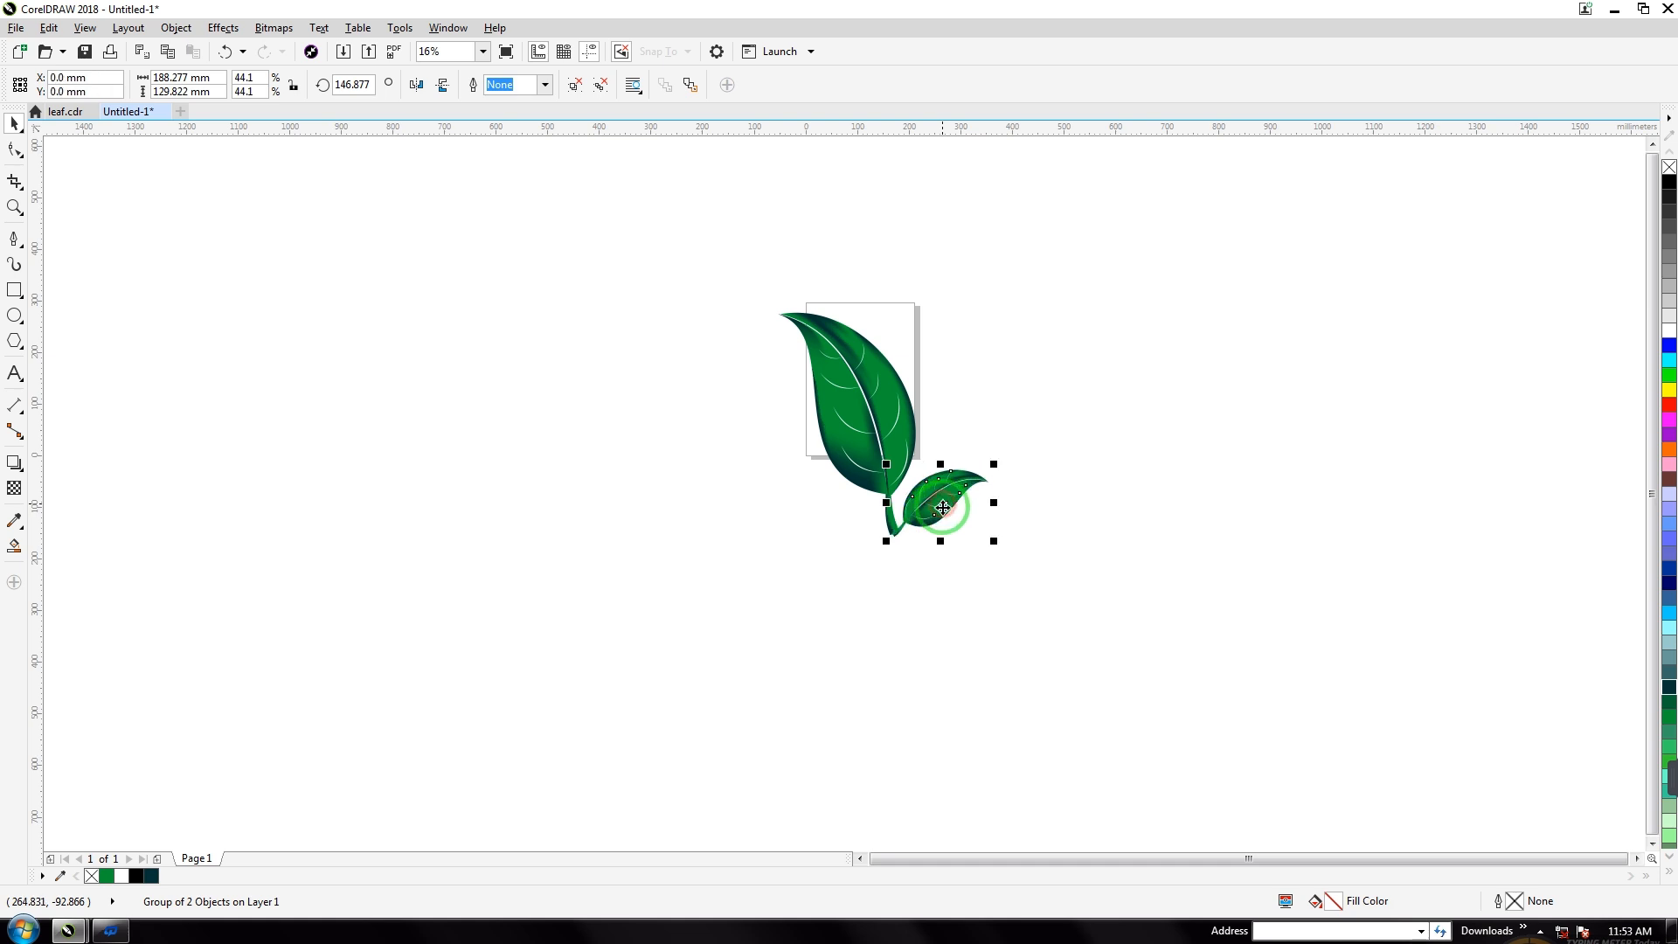
Place a horizontally mirrored copy of the small leaf on the plant's left side and enlarge it to about 69%.
{"action": "left_click", "coordinate": [414, 85]}
{"action": "left_click", "coordinate": [469, 474]}
{"action": "left_click_drag", "start_coordinate": [948, 509], "coordinate": [808, 518]}
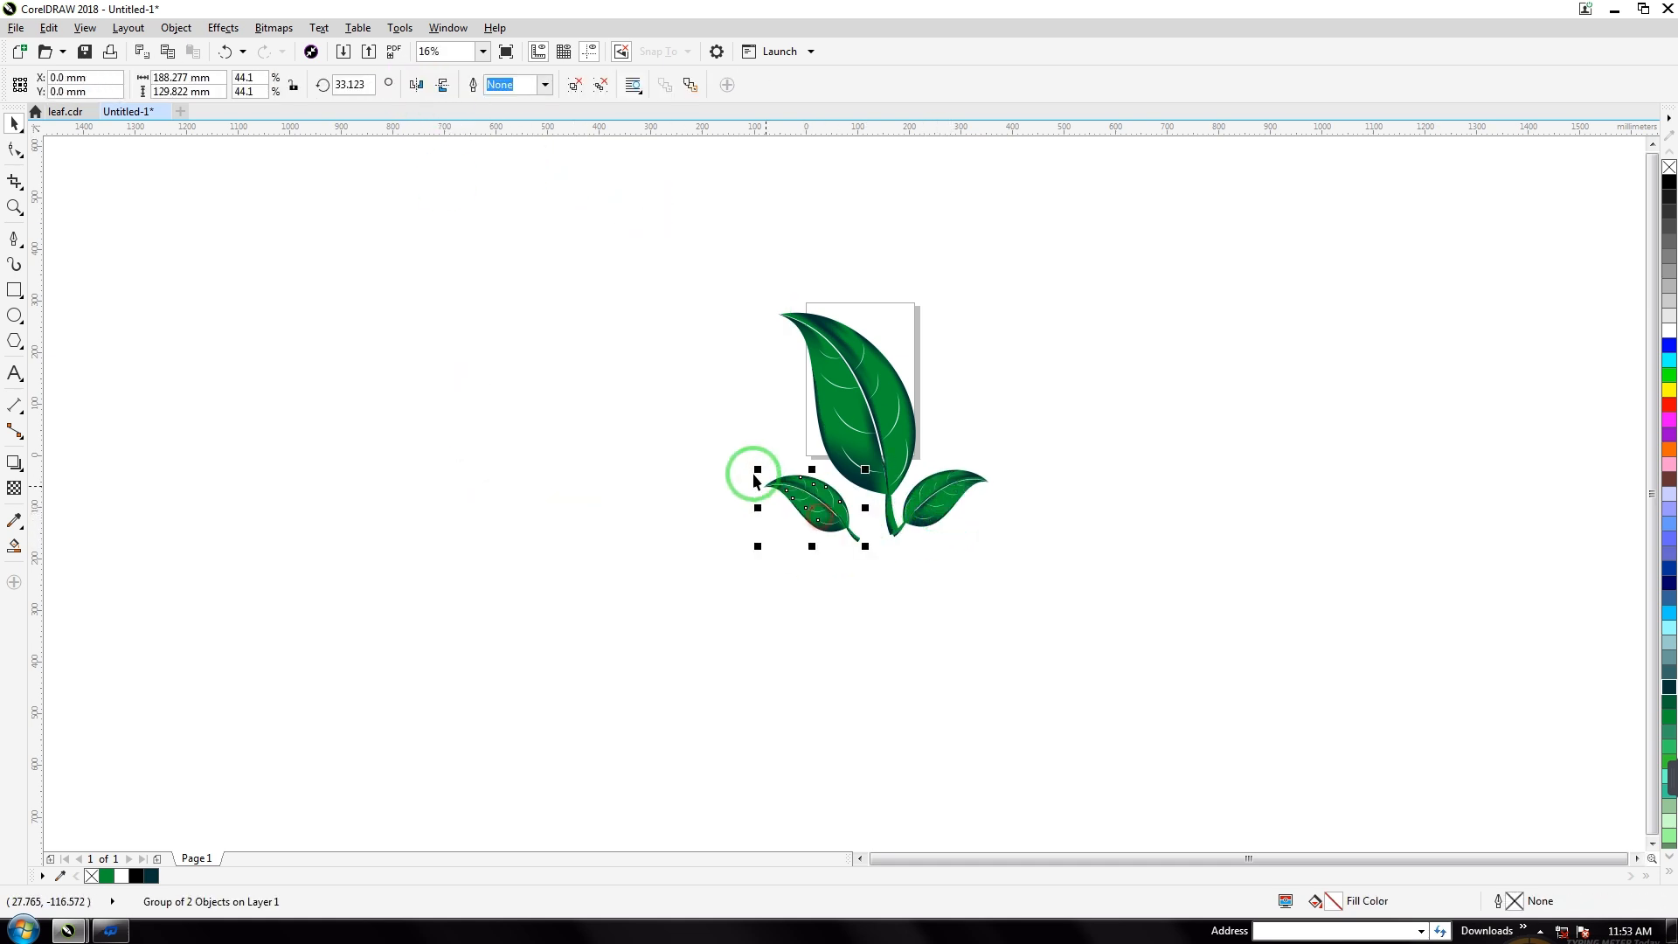
{"action": "left_click_drag", "start_coordinate": [757, 469], "coordinate": [789, 501]}
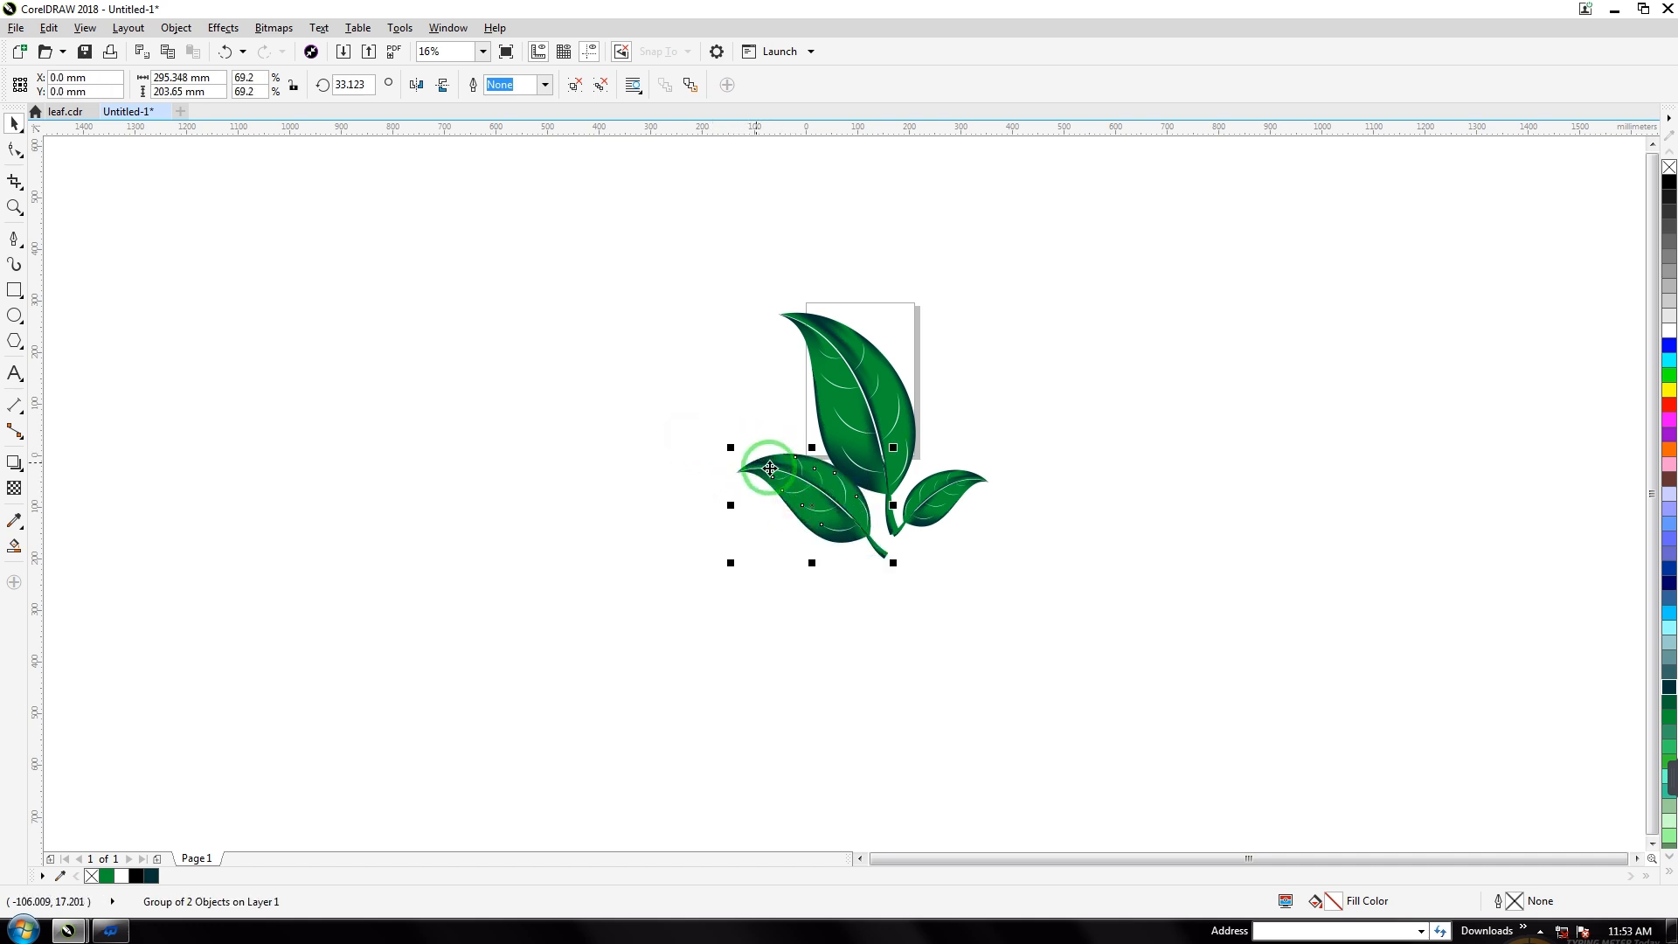
Rotate the left leaf about 19° counterclockwise and attach its stem to the plant's base.
{"action": "left_click_drag", "start_coordinate": [732, 441], "coordinate": [720, 475]}
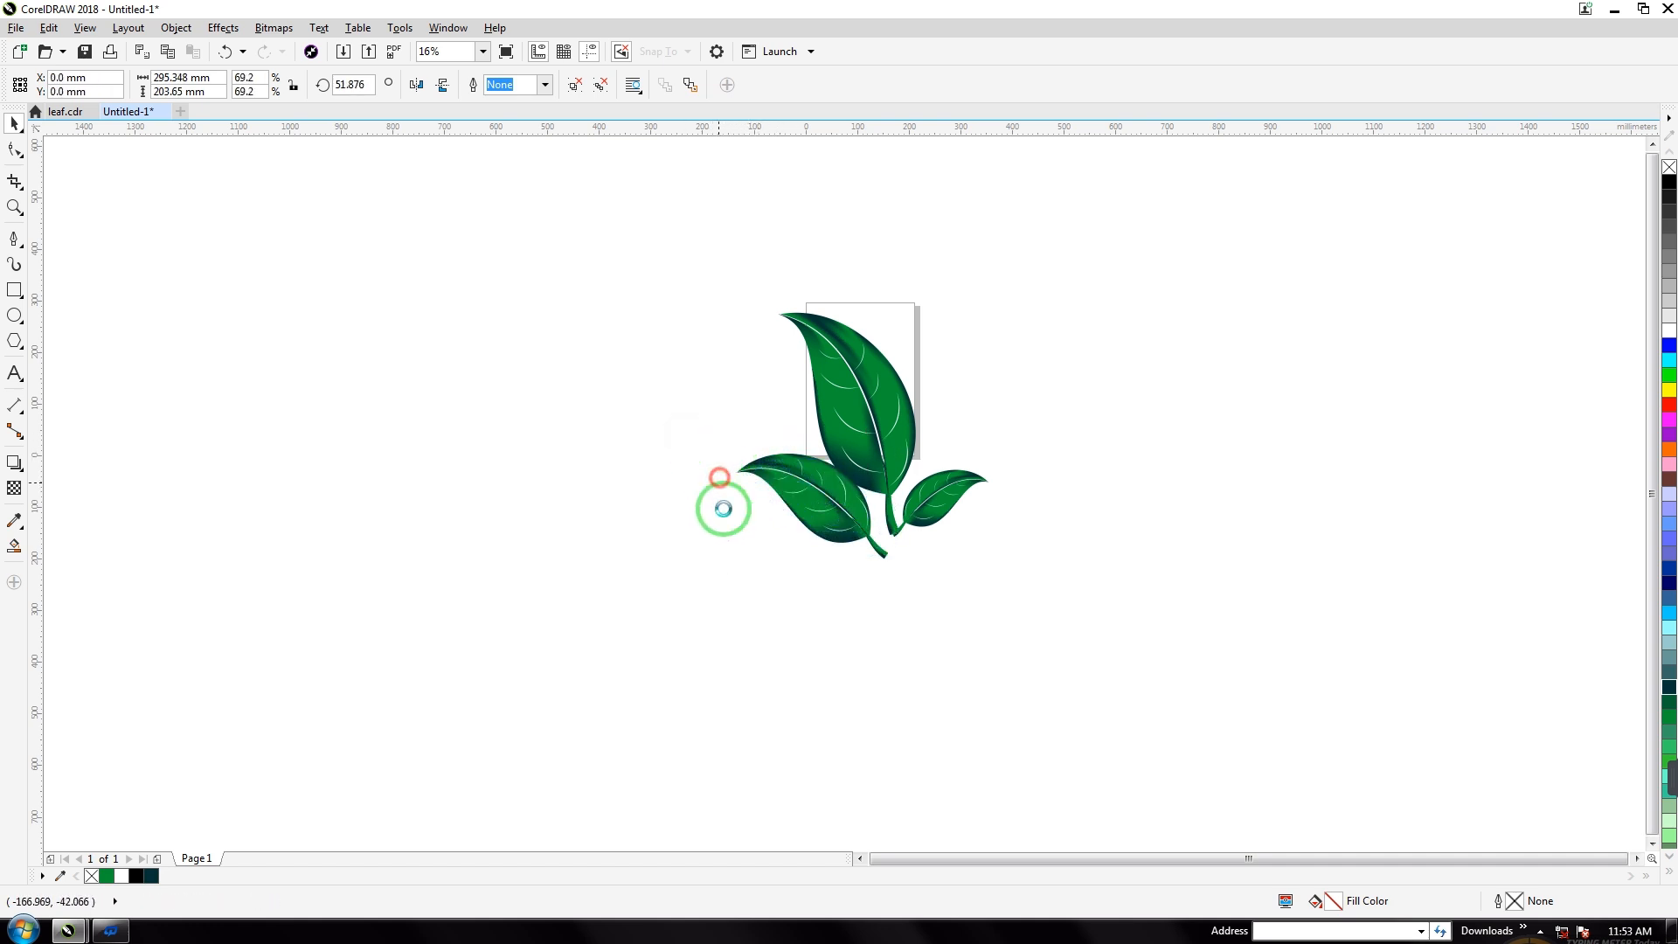
{"action": "left_click", "coordinate": [819, 587]}
{"action": "left_click_drag", "start_coordinate": [811, 508], "coordinate": [808, 489]}
{"action": "left_click", "coordinate": [773, 637]}
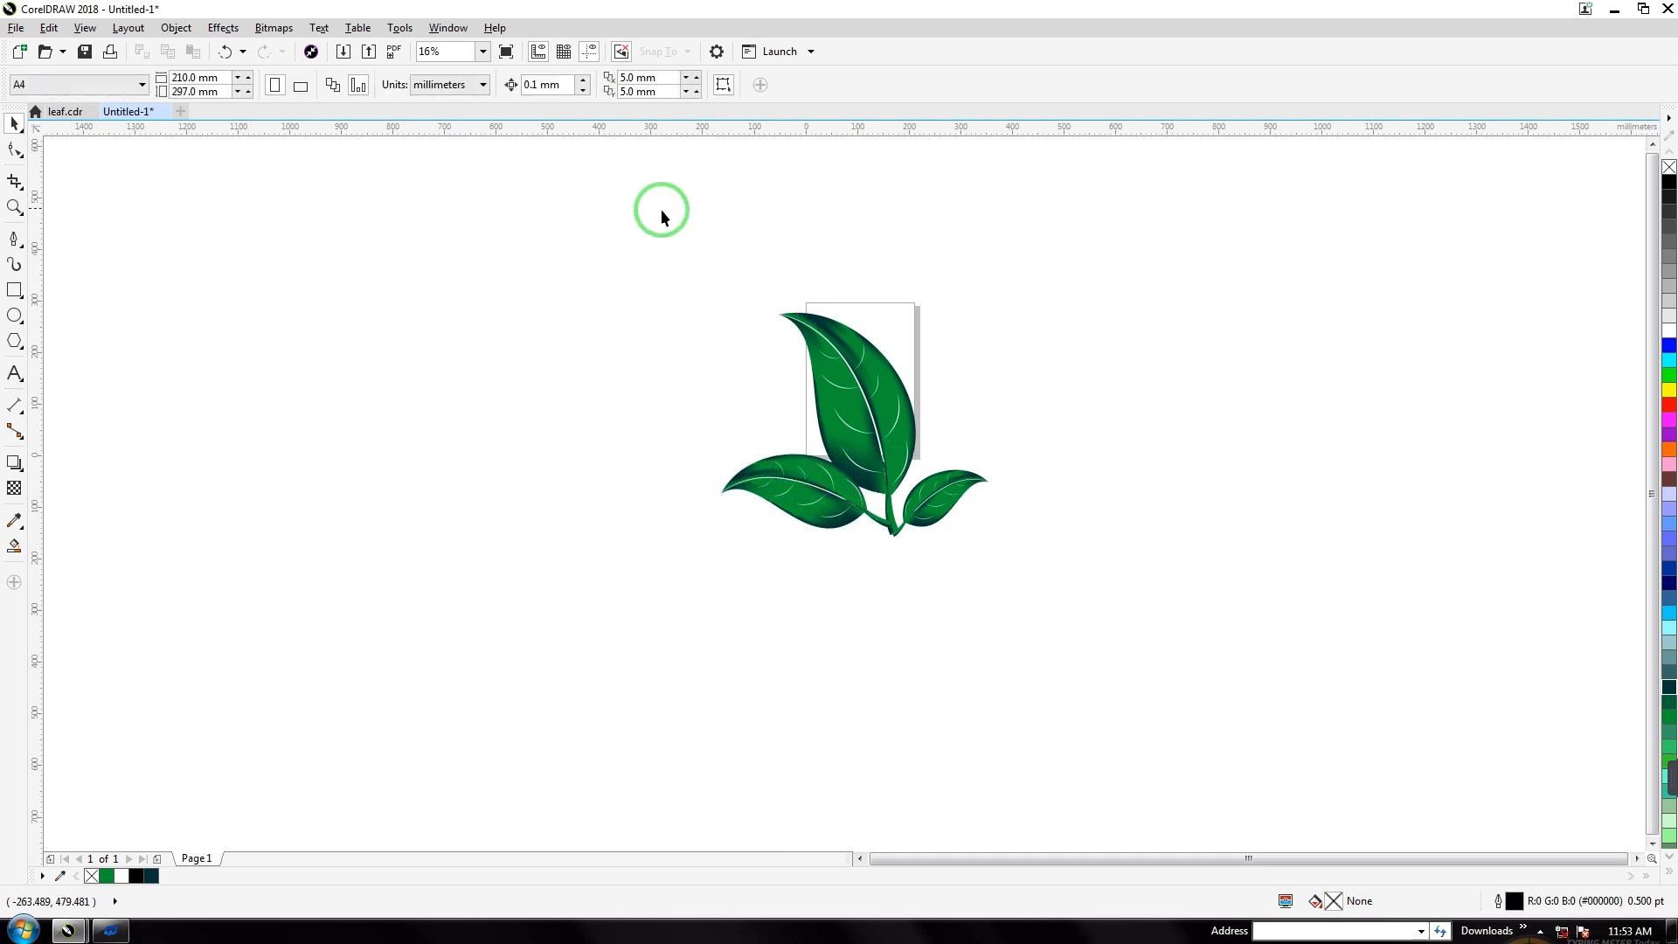
Group the three leaves, enlarge the group to about 221%, and move it back over the page.
{"action": "mouse_move", "coordinate": [661, 218]}
{"action": "left_mouse_down"}
{"action": "mouse_move", "coordinate": [996, 610]}
{"action": "mouse_move", "coordinate": [1049, 615]}
{"action": "left_mouse_up"}
{"action": "key", "text": "ctrl+g"}
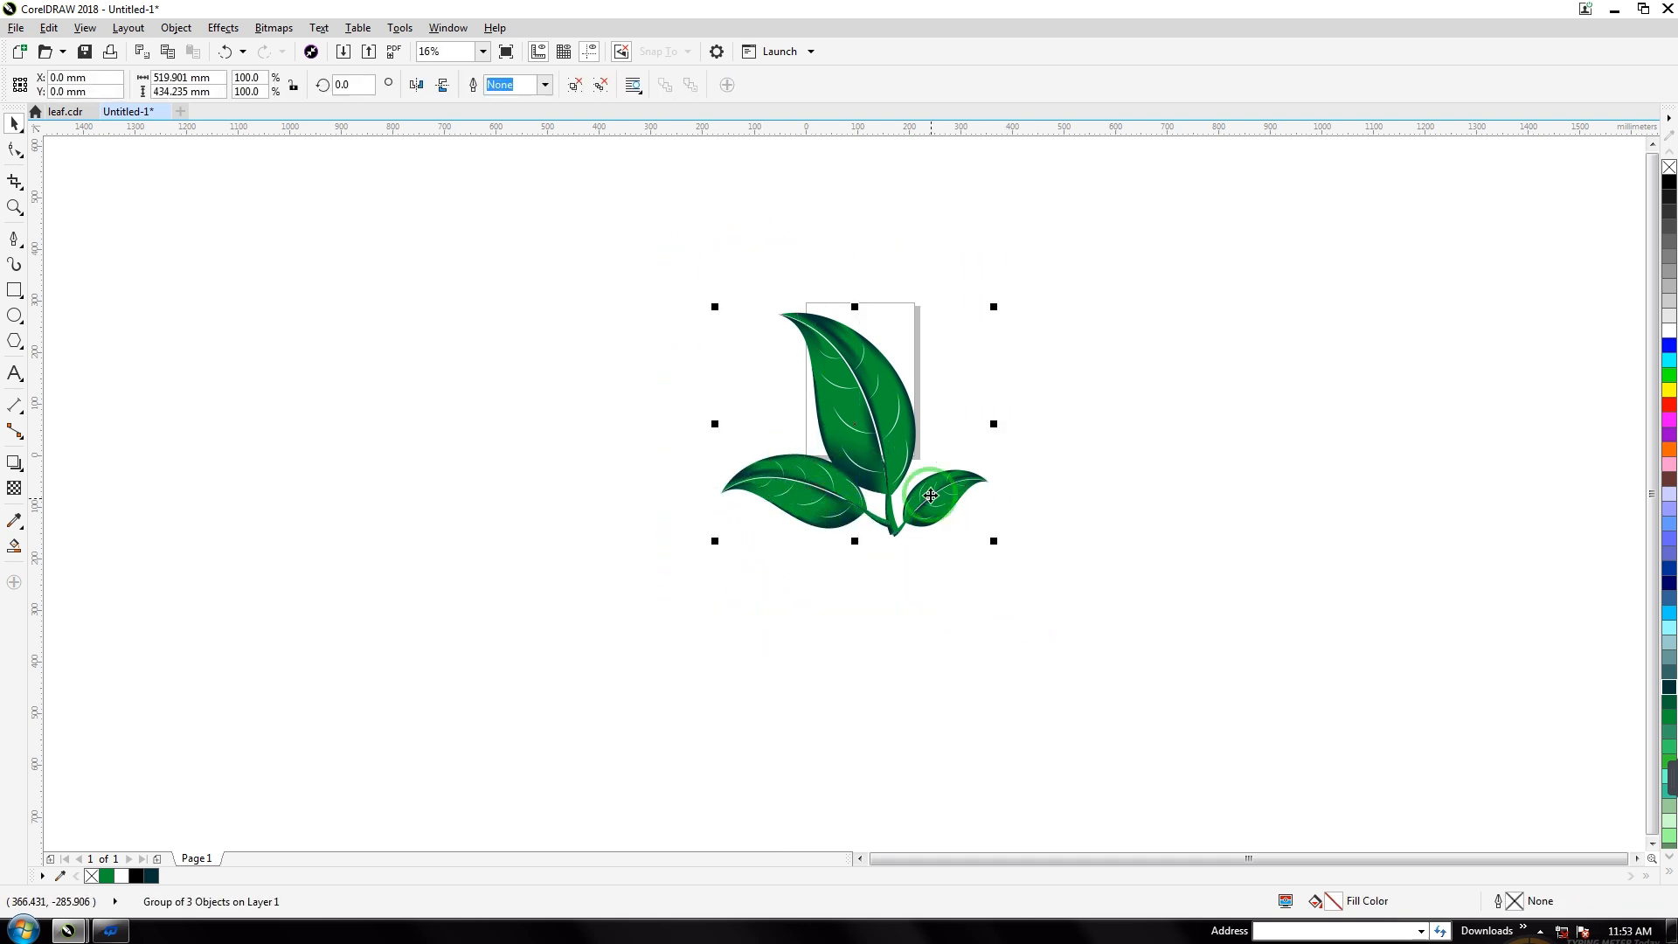
{"action": "left_click_drag", "start_coordinate": [992, 545], "coordinate": [1324, 852]}
{"action": "left_click_drag", "start_coordinate": [1128, 536], "coordinate": [794, 441]}
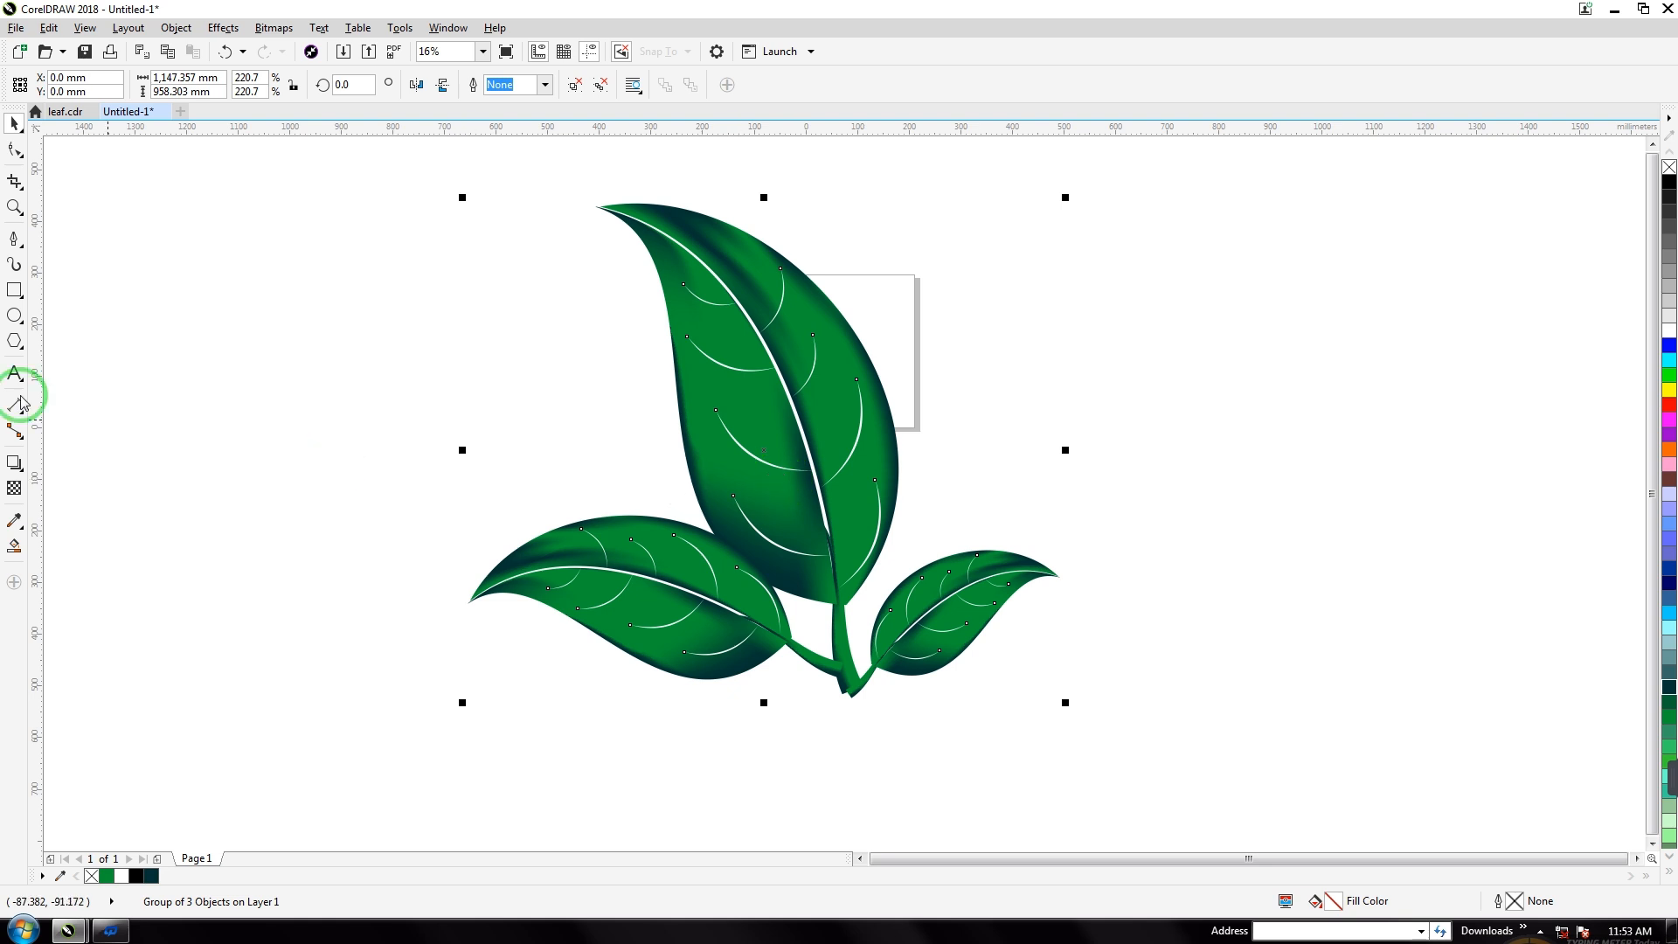
Draw an ellipse about 240 × 85 mm at the base of the stems and fill it light gray #E6E6E6.
{"action": "left_click", "coordinate": [14, 317]}
{"action": "left_click_drag", "start_coordinate": [792, 682], "coordinate": [922, 732]}
{"action": "left_click", "coordinate": [1667, 313]}
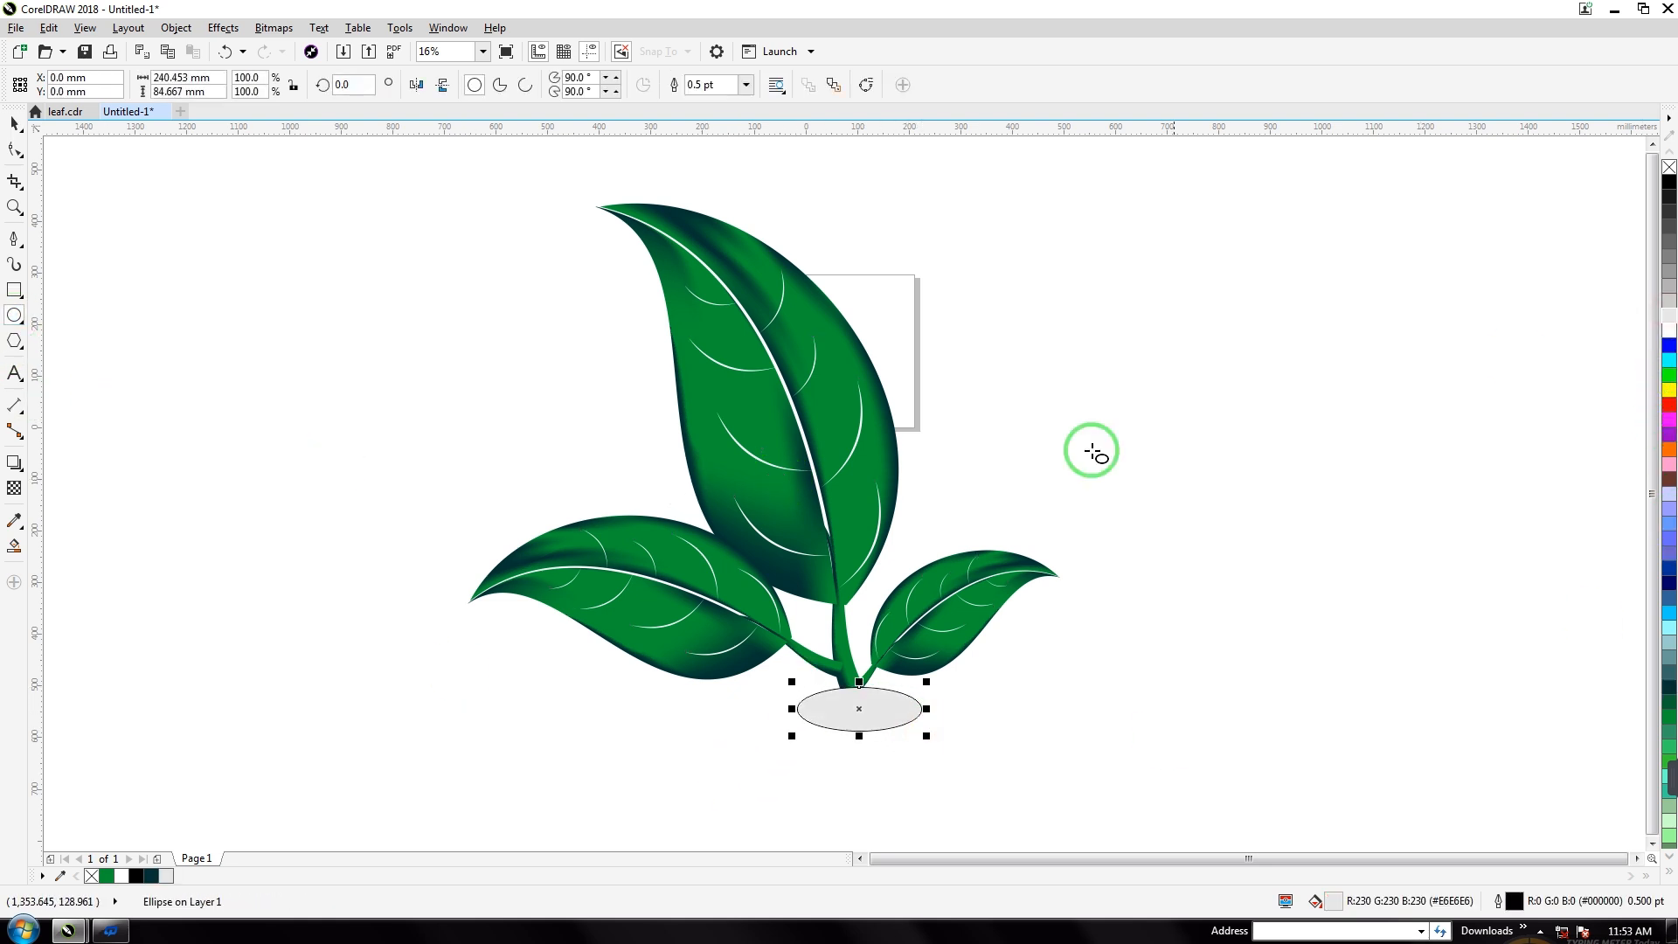
Apply a diagonal fountain fill to the ellipse, running from light gray at the upper end to medium gray at the lower right.
{"action": "key", "text": "g"}
{"action": "left_click_drag", "start_coordinate": [853, 689], "coordinate": [916, 737]}
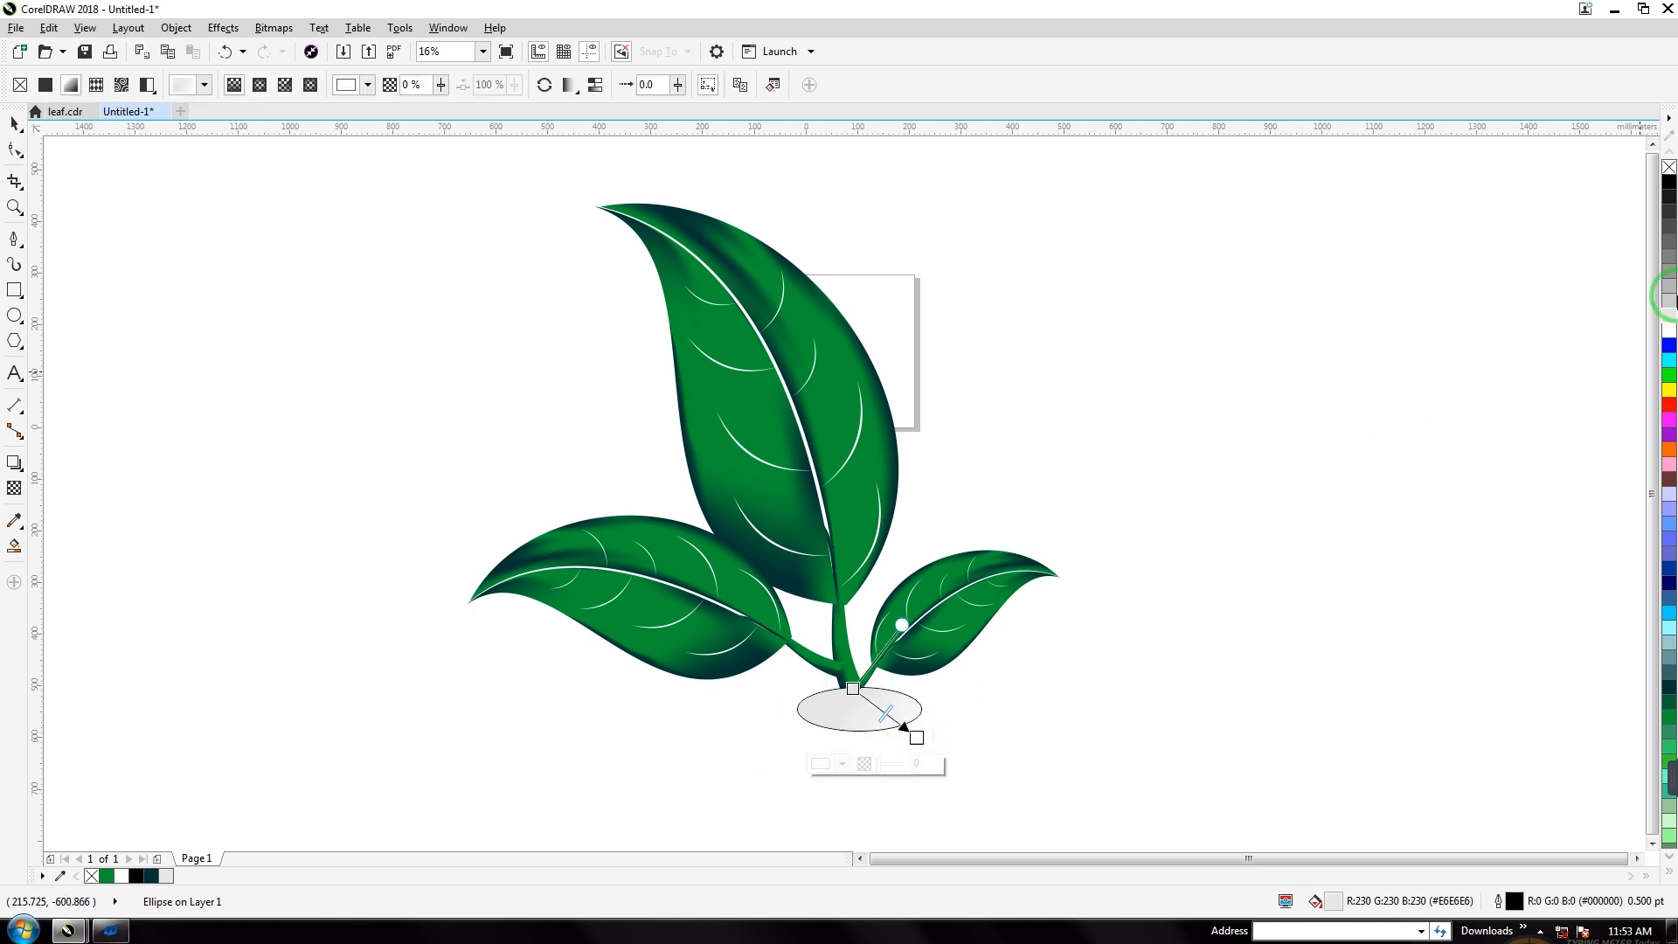
{"action": "left_click", "coordinate": [1670, 256]}
{"action": "left_click", "coordinate": [15, 123]}
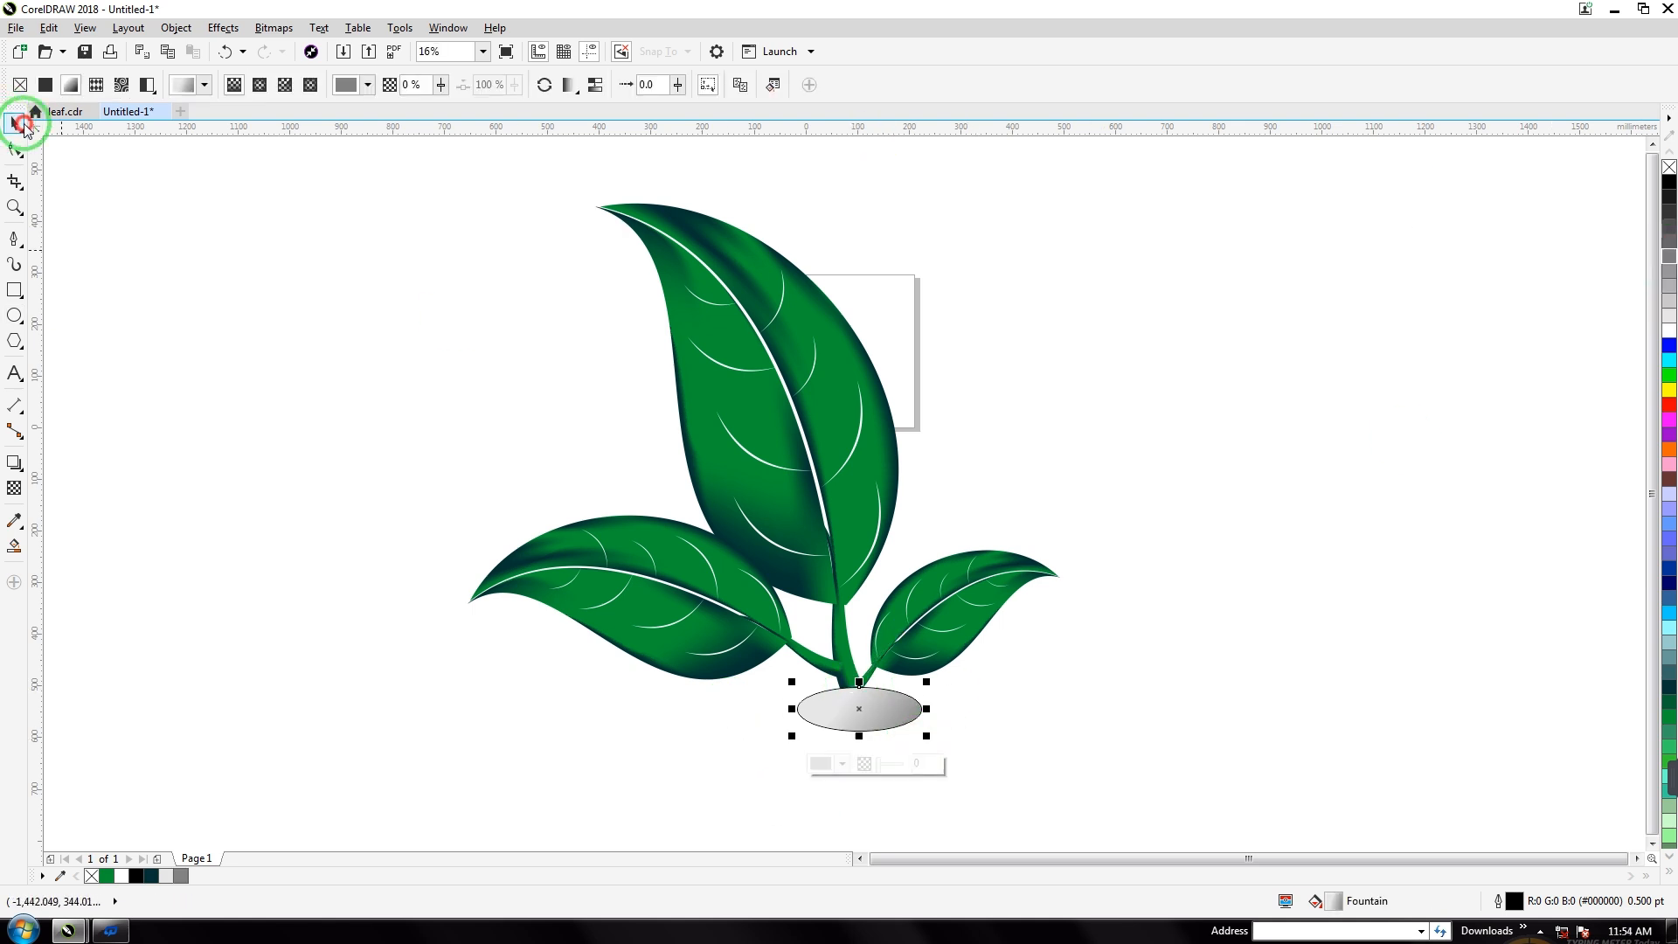
Remove the ellipse's outline and move the ellipse up slightly so the stems' base overlaps its center.
{"action": "left_click", "coordinate": [699, 85]}
{"action": "left_click", "coordinate": [747, 84]}
{"action": "left_click", "coordinate": [718, 107]}
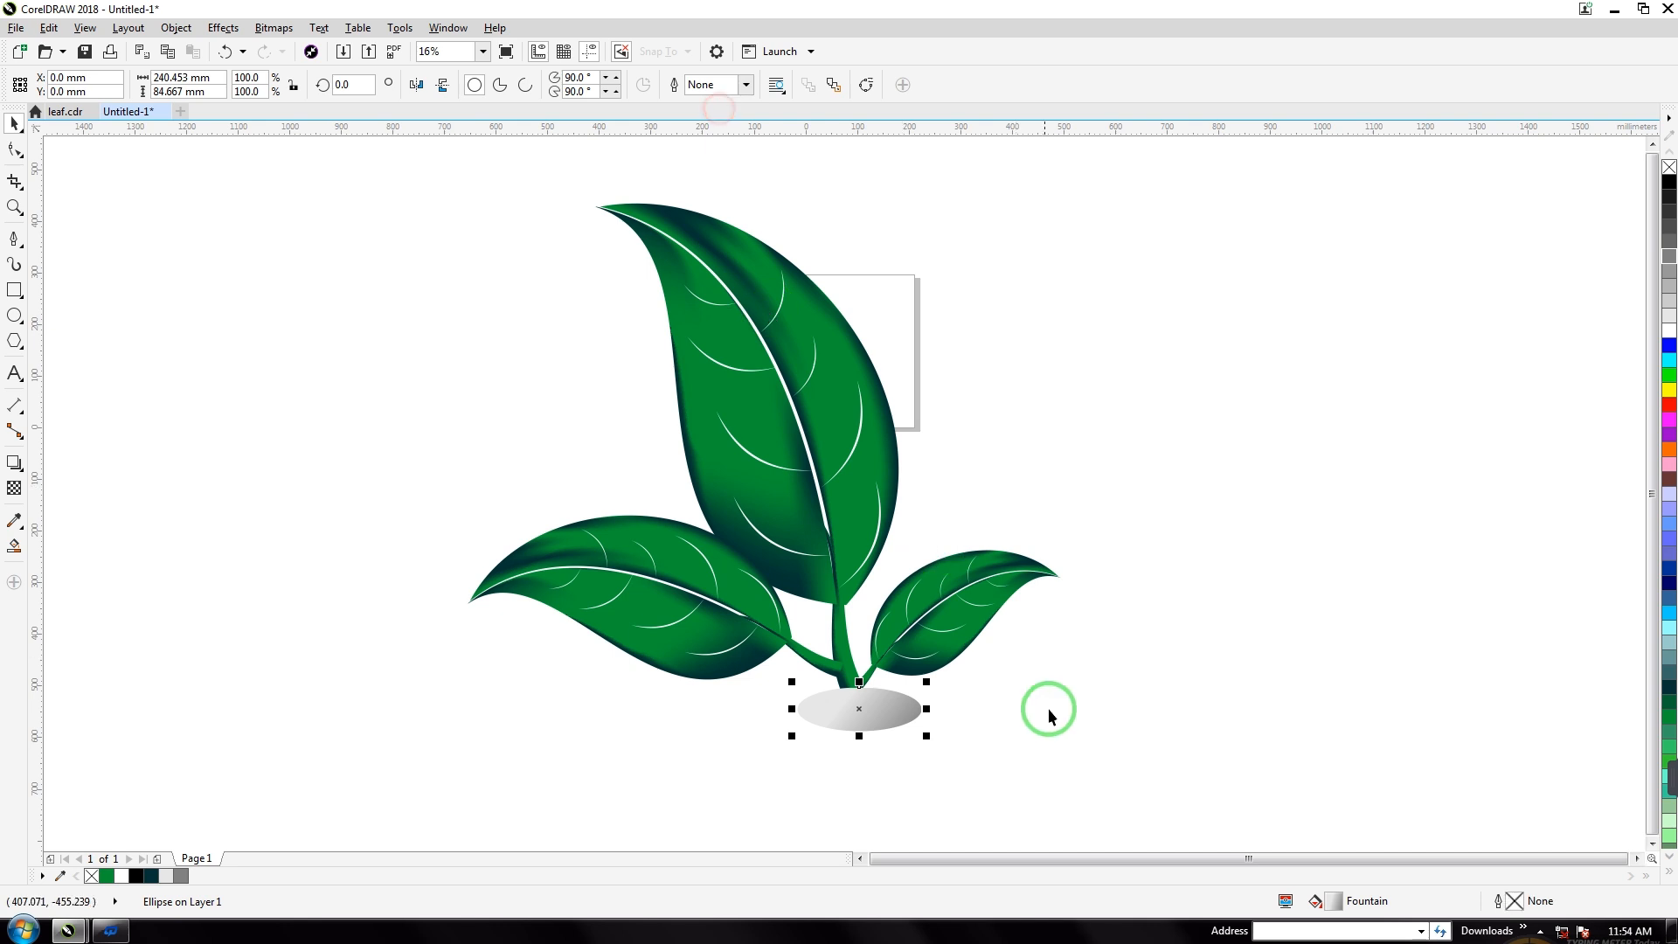
{"action": "left_click_drag", "start_coordinate": [897, 717], "coordinate": [864, 702]}
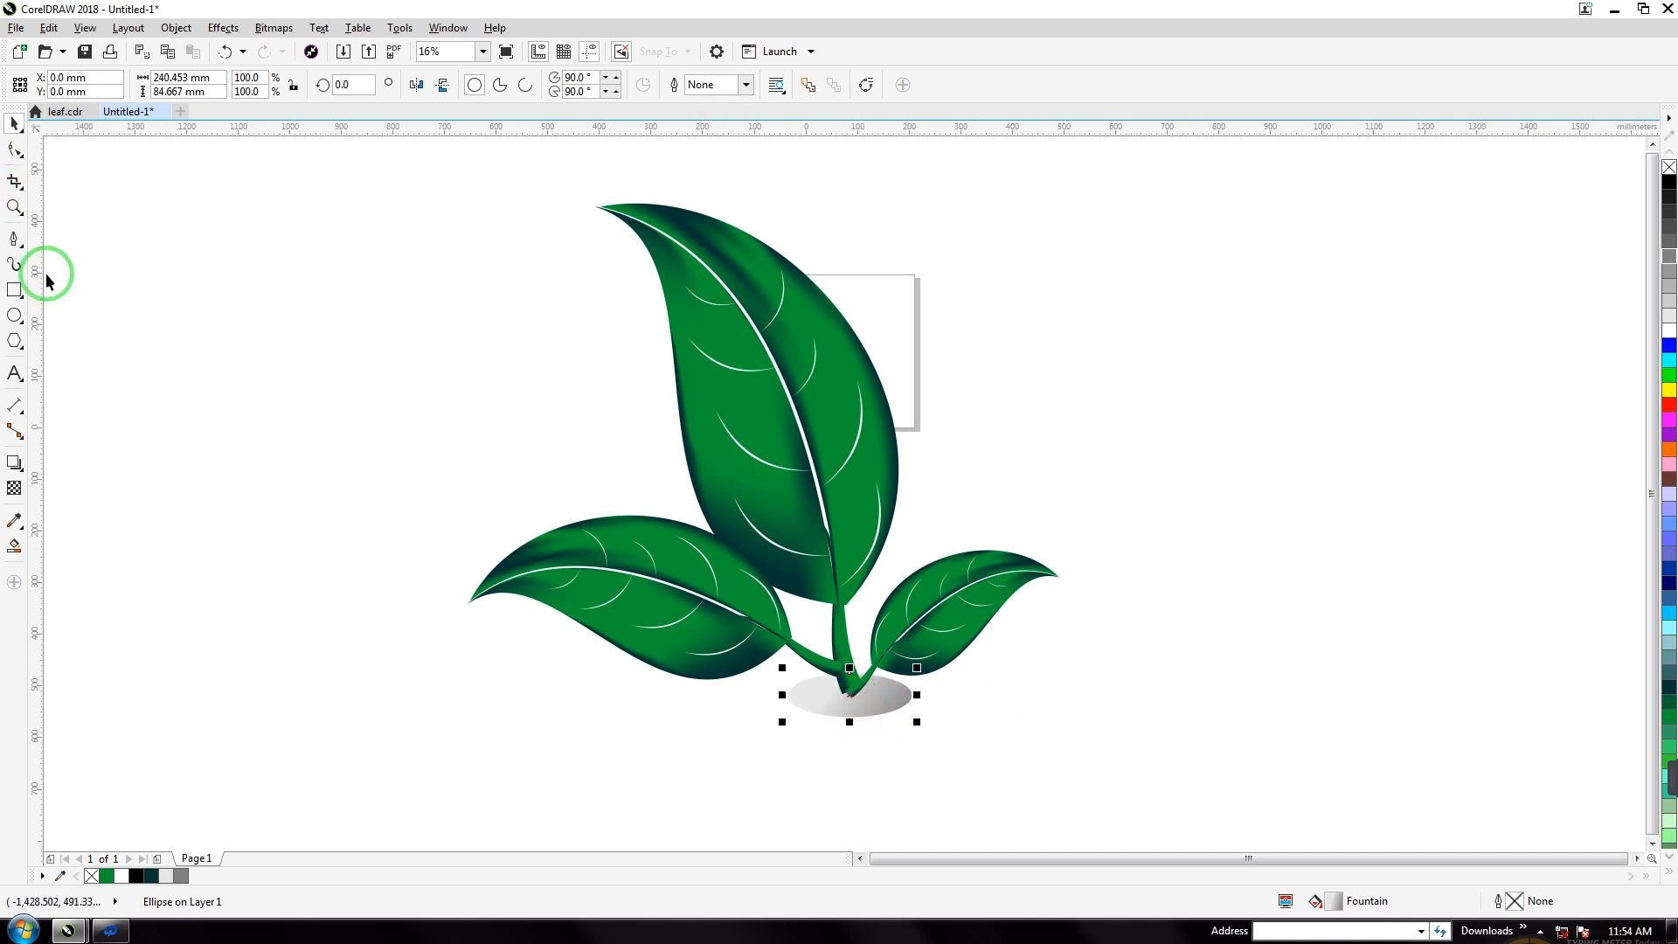
Group the three-leaf plant together with the gray ellipse at its base.
{"action": "left_click_drag", "start_coordinate": [450, 181], "coordinate": [1023, 640]}
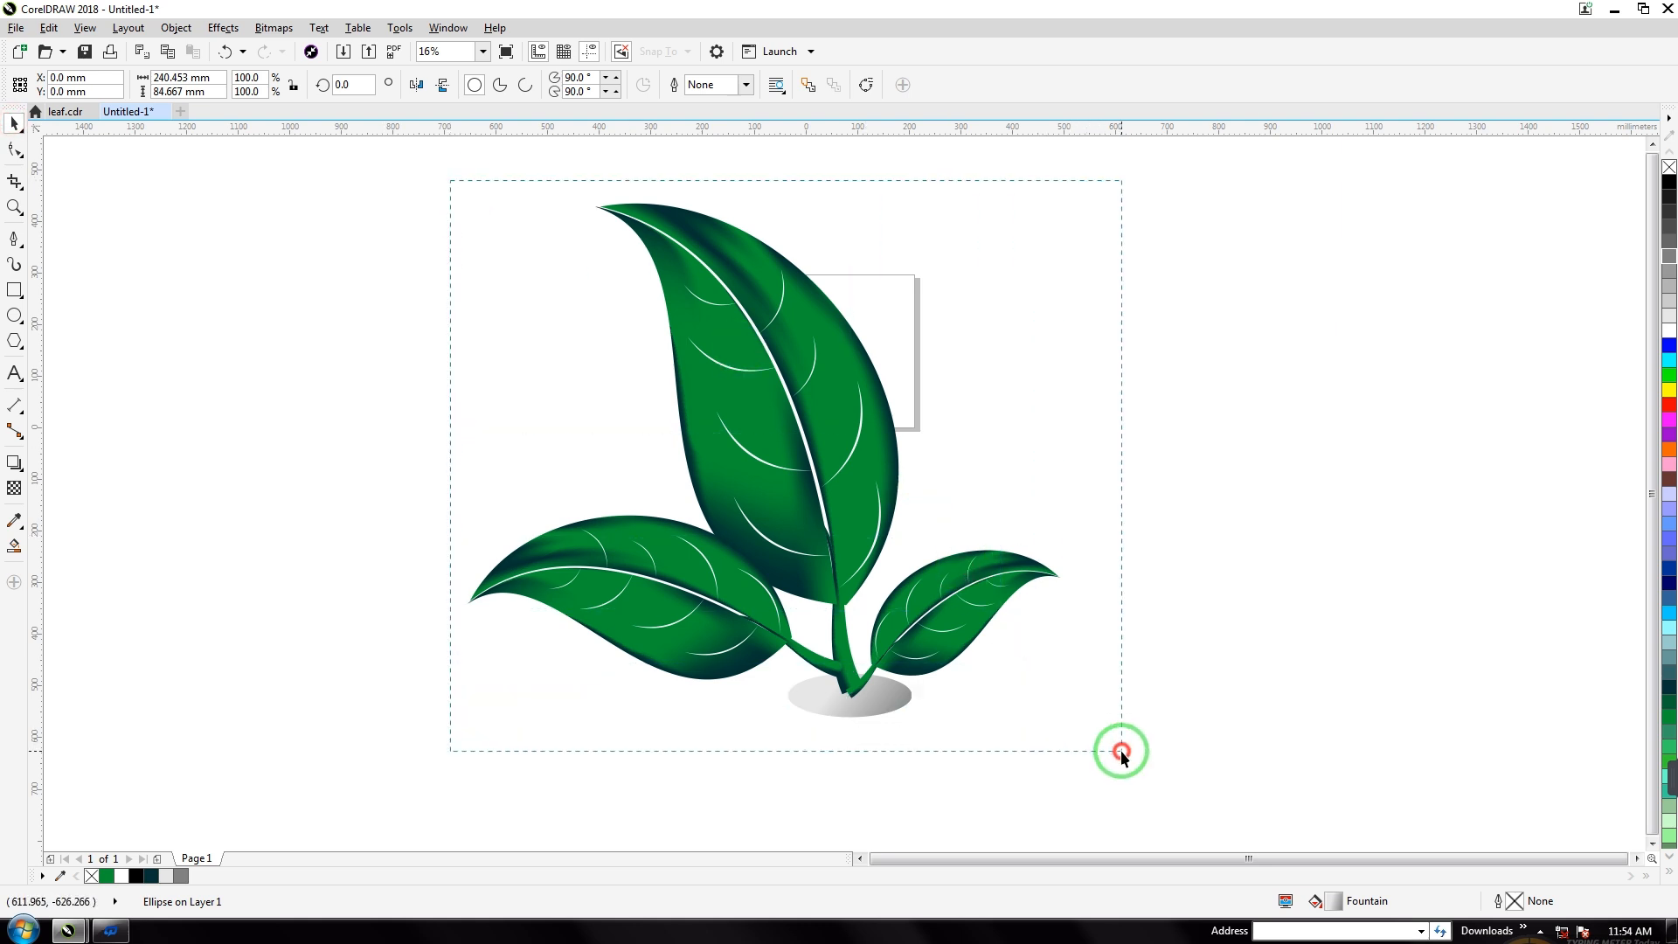
{"action": "left_click_drag", "start_coordinate": [1123, 751], "coordinate": [1122, 752]}
{"action": "key", "text": "ctrl+g"}
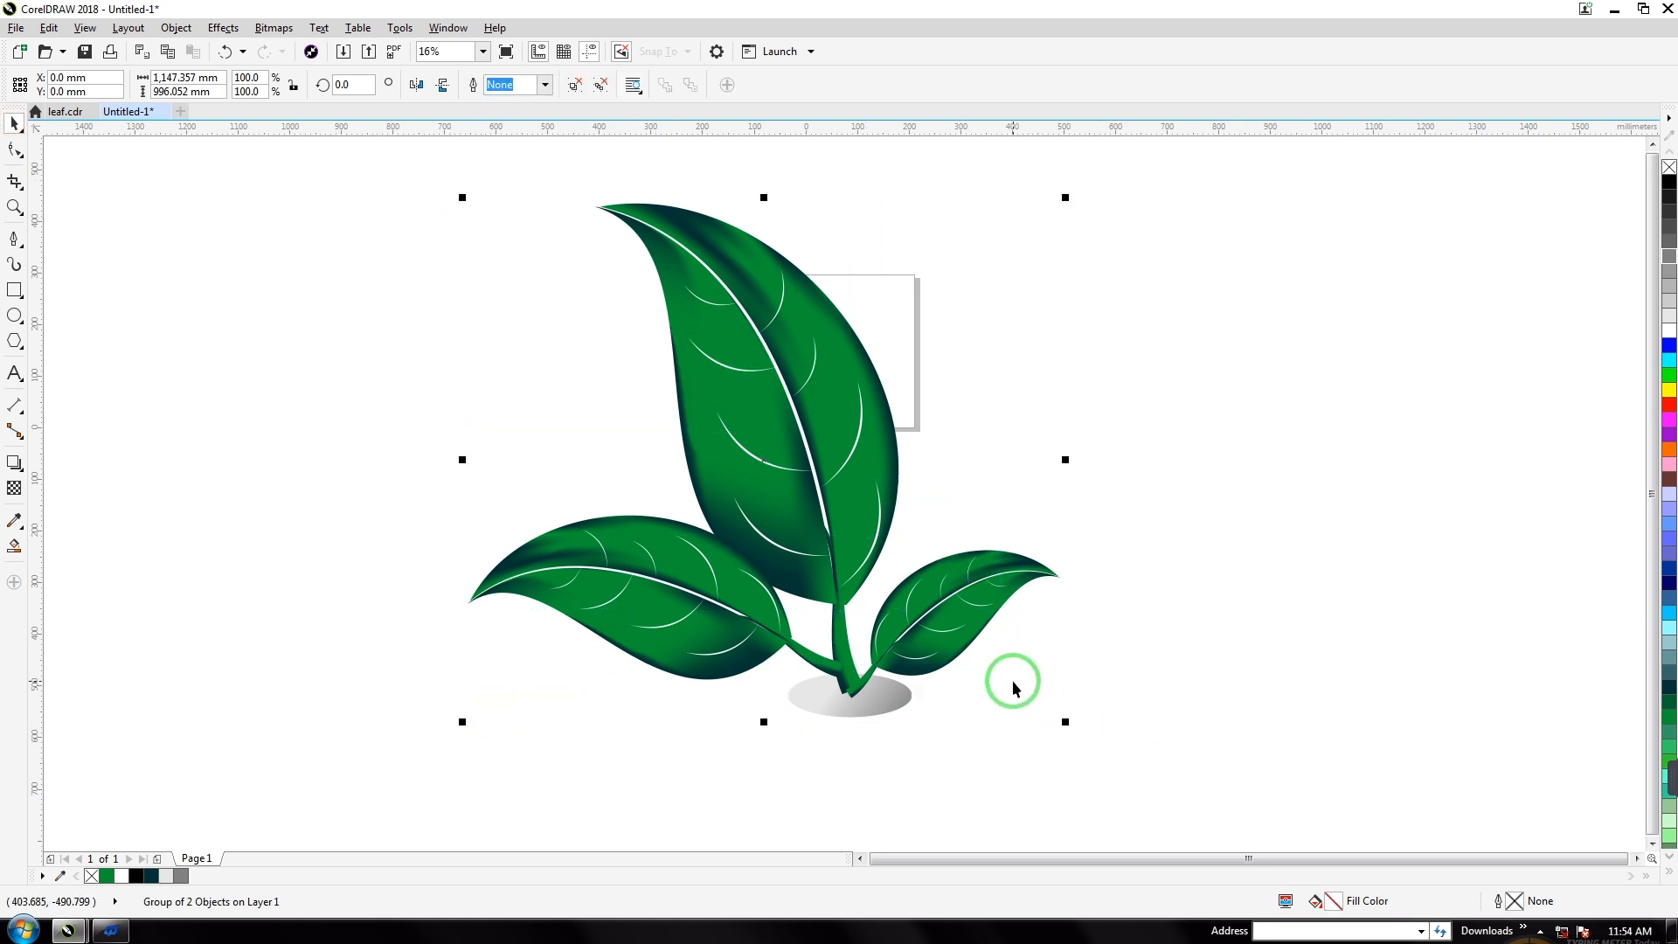
Make two copies of the grouped plant to the right of the original.
{"action": "left_click_drag", "start_coordinate": [810, 472], "coordinate": [1299, 467]}
{"action": "right_click", "coordinate": [1298, 468]}
{"action": "left_click_drag", "start_coordinate": [730, 432], "coordinate": [840, 439]}
{"action": "right_click", "coordinate": [840, 439]}
Spread the three plants across the drawing area with the middle one raised, and preview the artwork full screen.
{"action": "left_click_drag", "start_coordinate": [1263, 448], "coordinate": [1415, 432]}
{"action": "left_click_drag", "start_coordinate": [467, 486], "coordinate": [373, 526]}
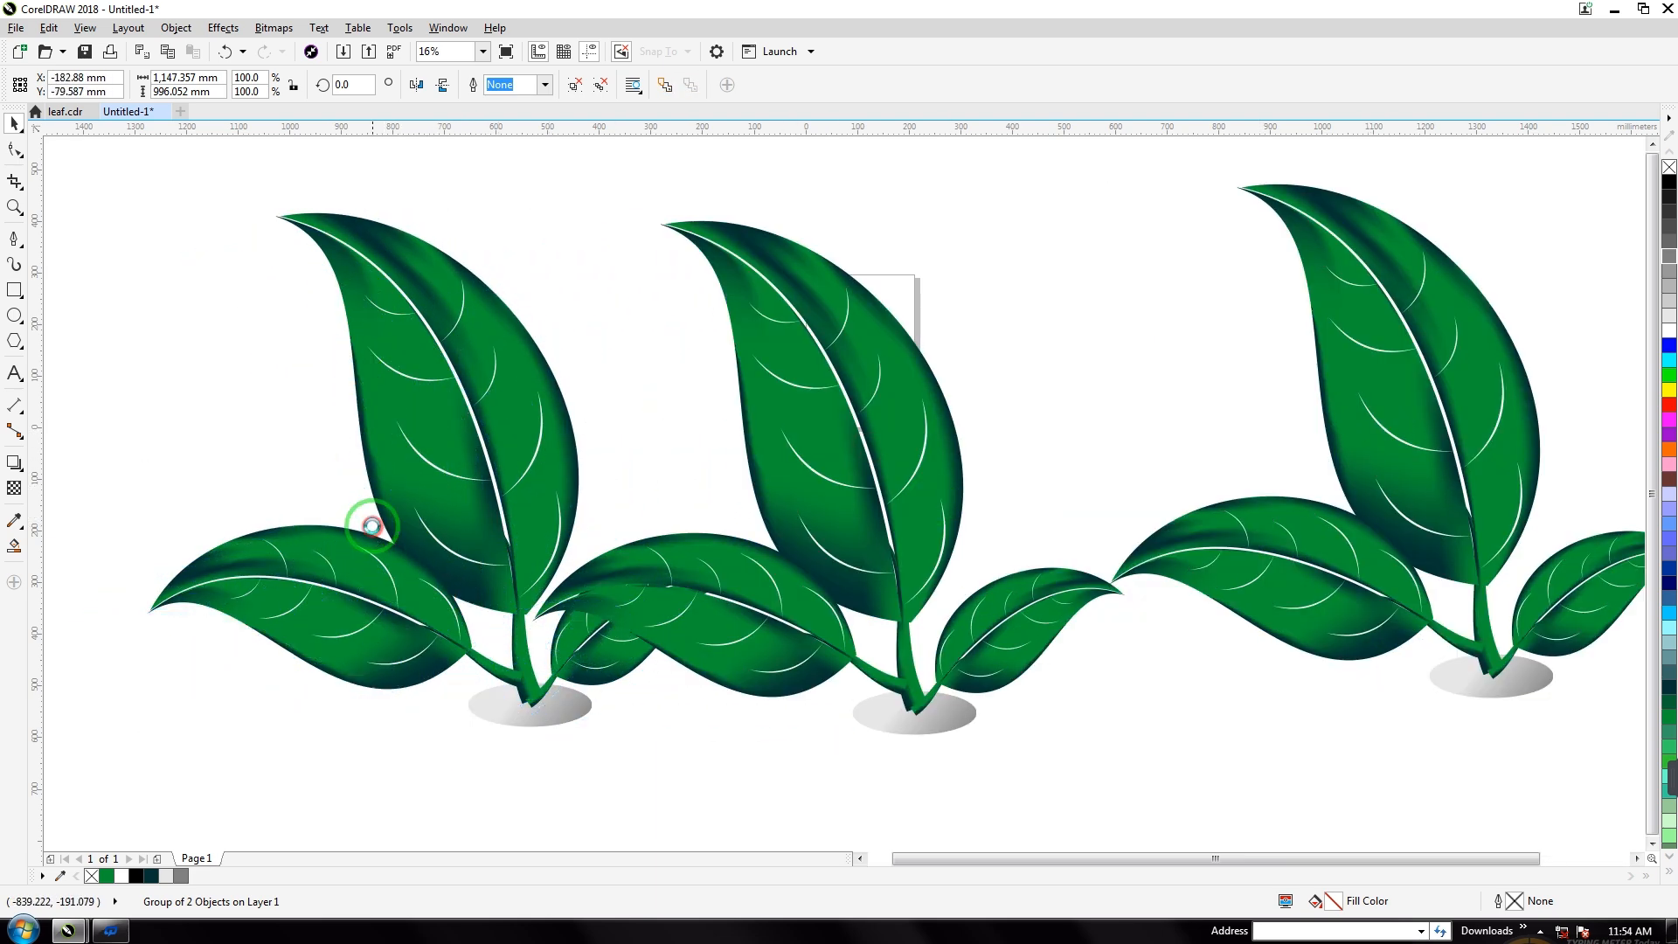
{"action": "left_click_drag", "start_coordinate": [869, 438], "coordinate": [873, 342]}
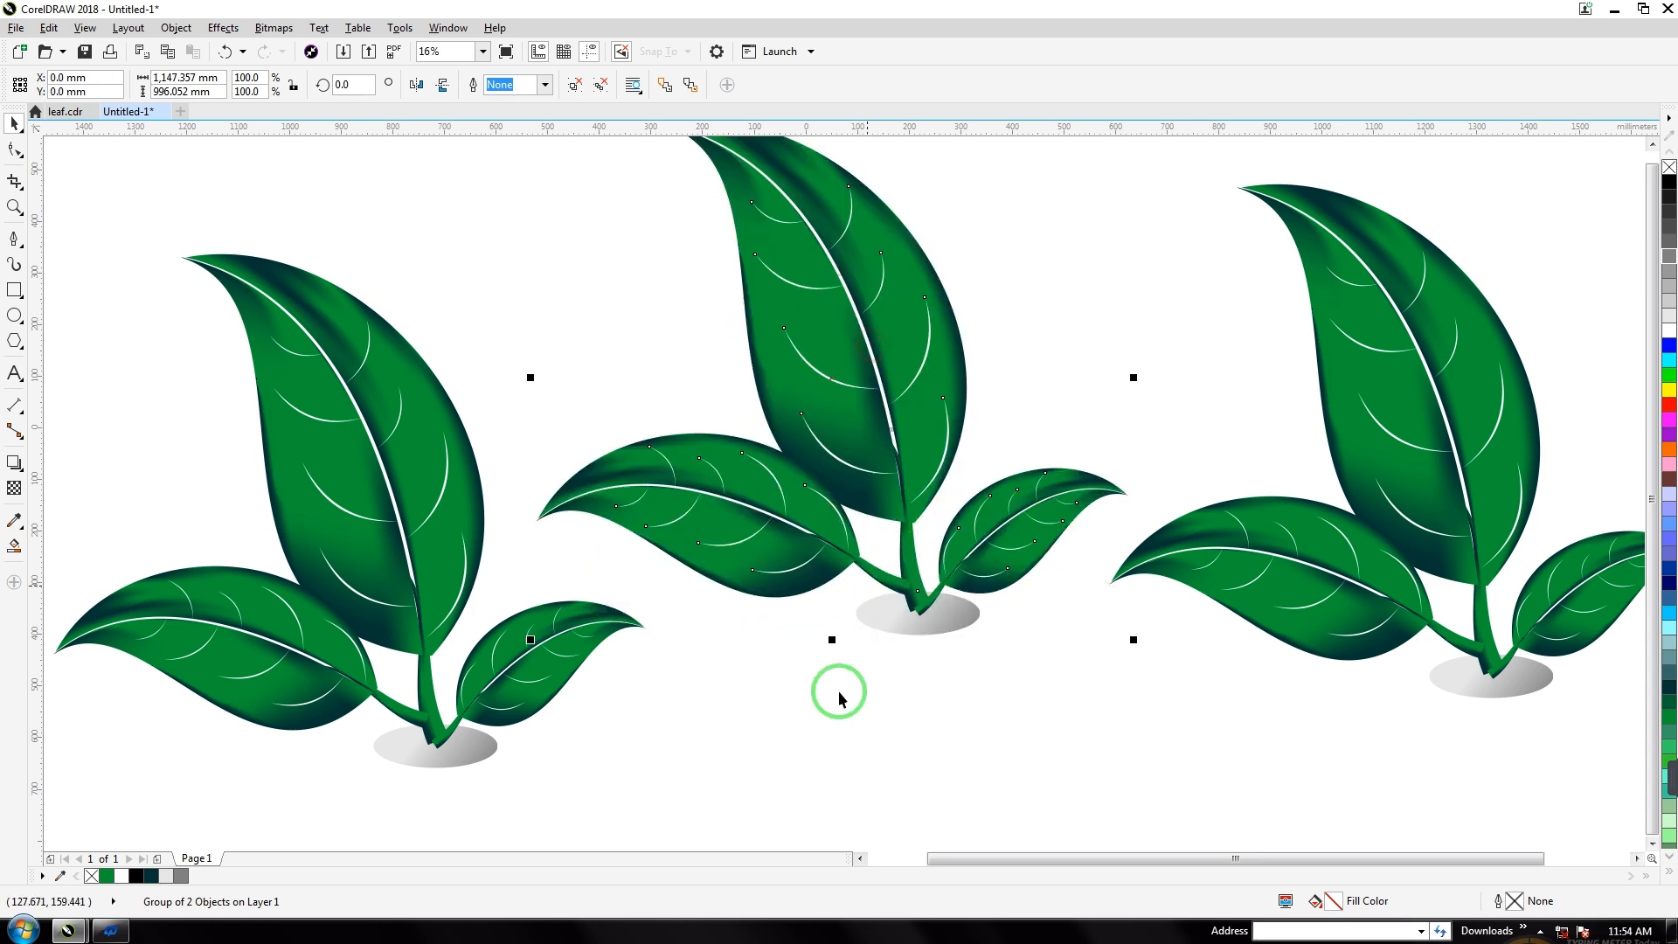
{"action": "left_click", "coordinate": [830, 801]}
{"action": "key", "text": "F9"}
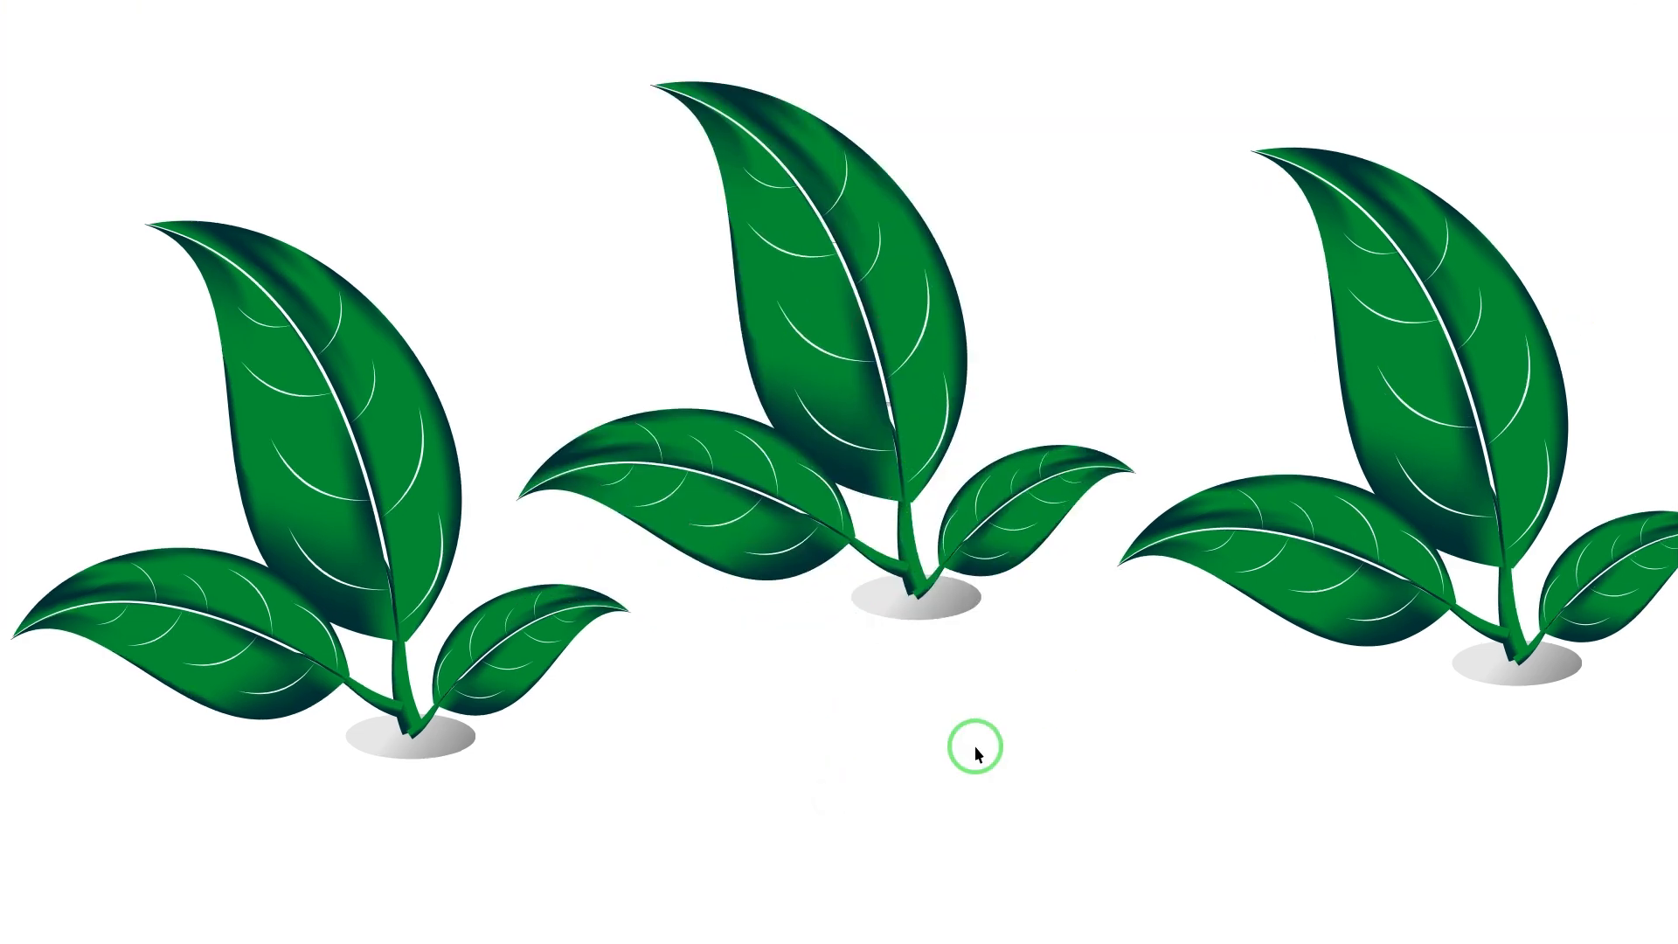